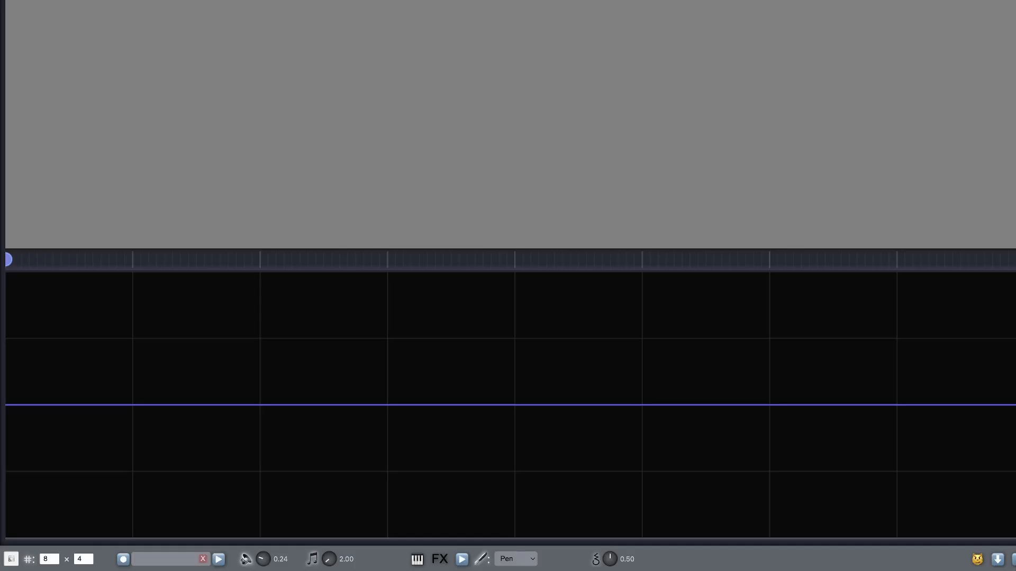
View the Wavetabling version and credits information, and close it
{"action": "left_click", "coordinate": [977, 559]}
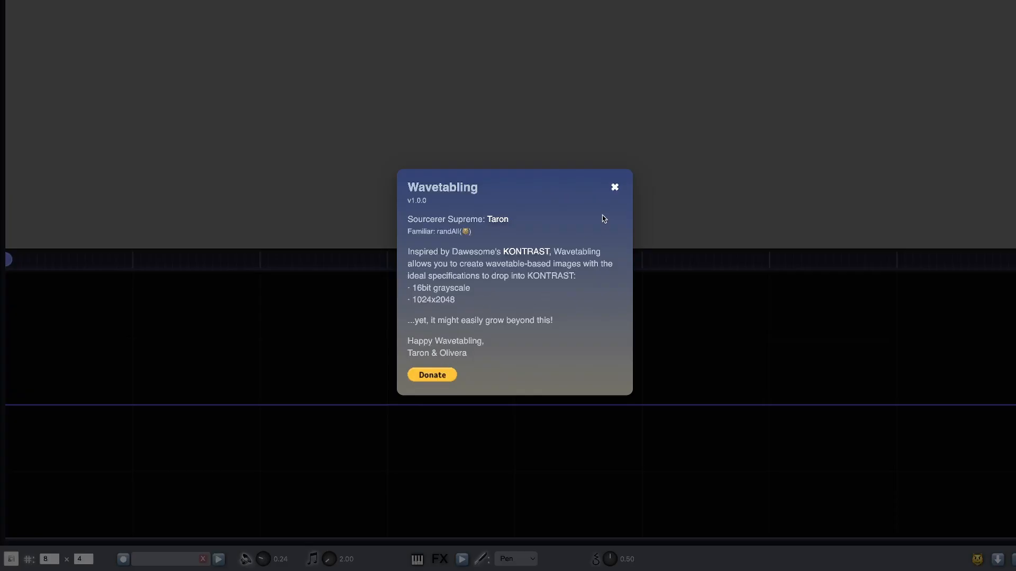
{"action": "left_click", "coordinate": [615, 188]}
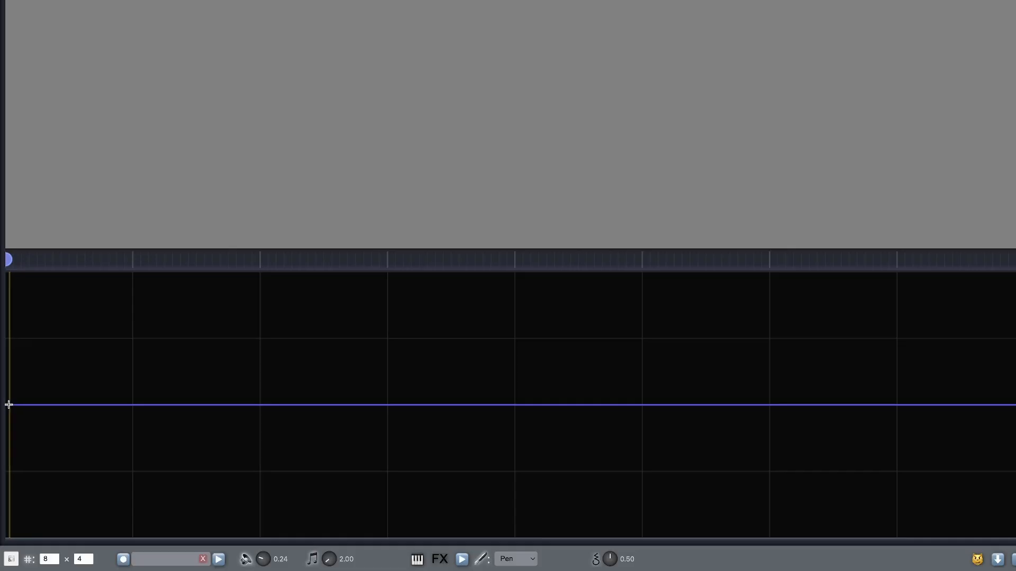
Draw a decaying wave across the first keyframe's waveform and bring up the export options
{"action": "mouse_move", "coordinate": [7, 405]}
{"action": "left_mouse_down"}
{"action": "mouse_move", "coordinate": [133, 287]}
{"action": "mouse_move", "coordinate": [174, 443]}
{"action": "mouse_move", "coordinate": [318, 366]}
{"action": "mouse_move", "coordinate": [453, 404]}
{"action": "mouse_move", "coordinate": [677, 388]}
{"action": "mouse_move", "coordinate": [737, 408]}
{"action": "mouse_move", "coordinate": [803, 400]}
{"action": "mouse_move", "coordinate": [978, 416]}
{"action": "left_mouse_up"}
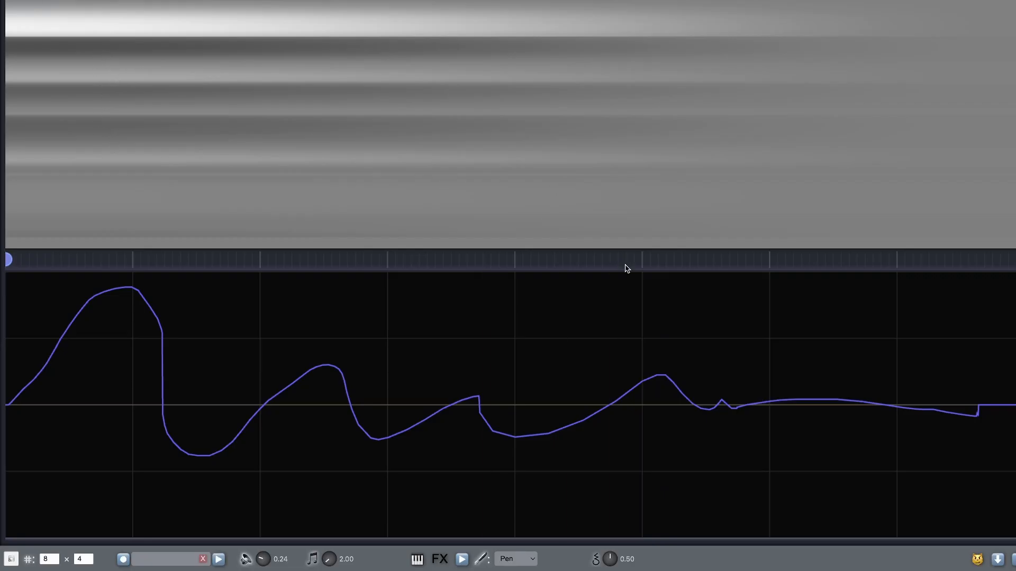
{"action": "left_click", "coordinate": [997, 559]}
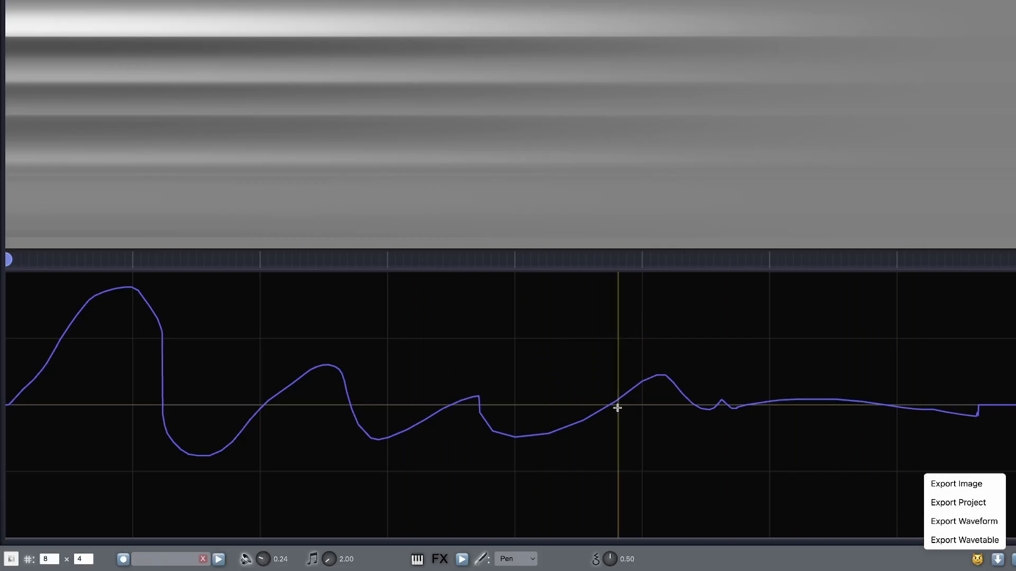
Add a second keyframe before the first timeline division and redraw the later two thirds of its waveform with rising sawtooth shapes
{"action": "left_click", "coordinate": [101, 264]}
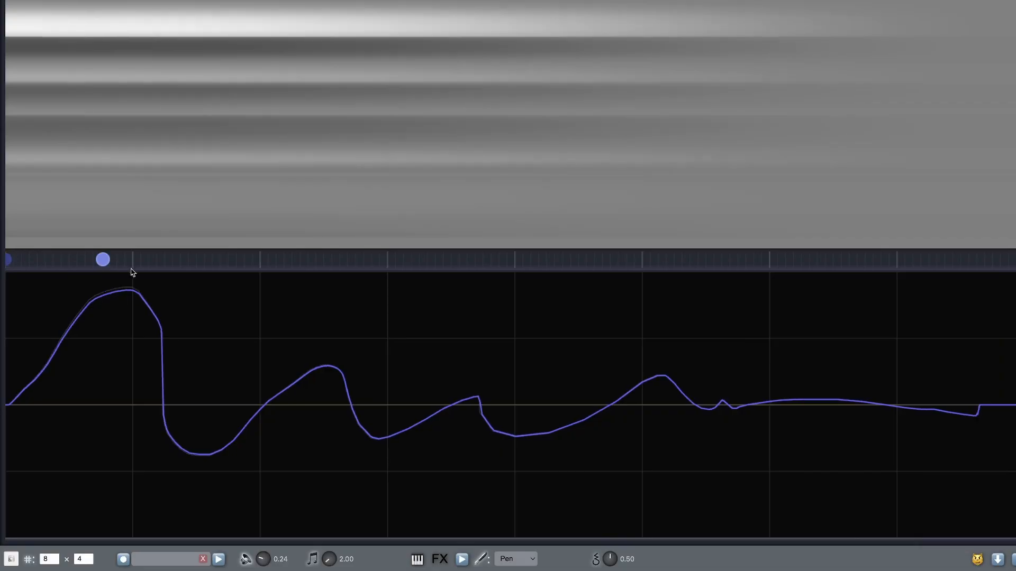
{"action": "left_click", "coordinate": [521, 559]}
{"action": "left_click", "coordinate": [411, 426]}
{"action": "mouse_move", "coordinate": [348, 439]}
{"action": "left_mouse_down"}
{"action": "mouse_move", "coordinate": [666, 435]}
{"action": "mouse_move", "coordinate": [963, 415]}
{"action": "left_mouse_up"}
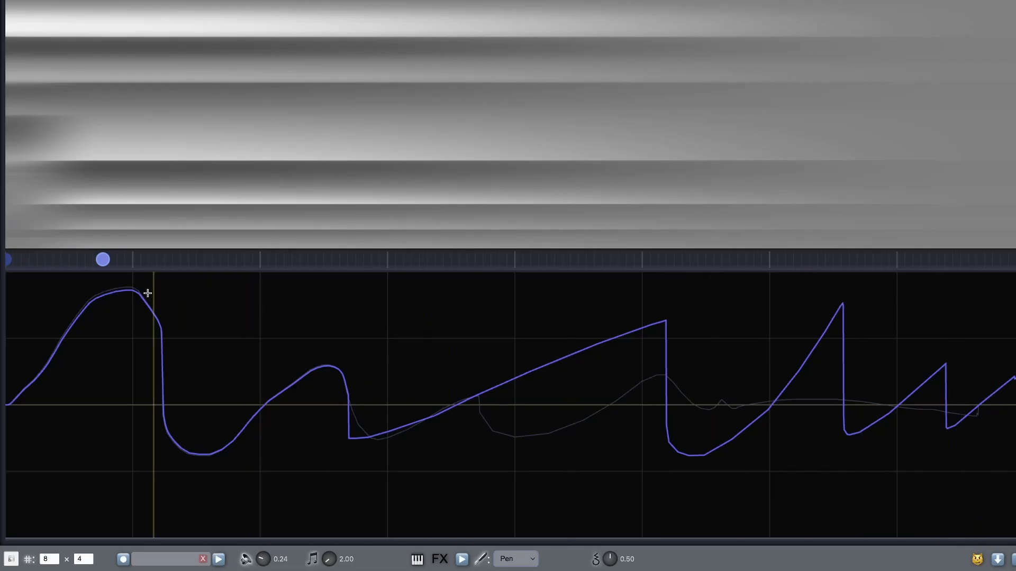
Reposition the second keyframe just before the second timeline division, looking over its available operations along the way
{"action": "left_click_drag", "start_coordinate": [102, 259], "coordinate": [363, 259]}
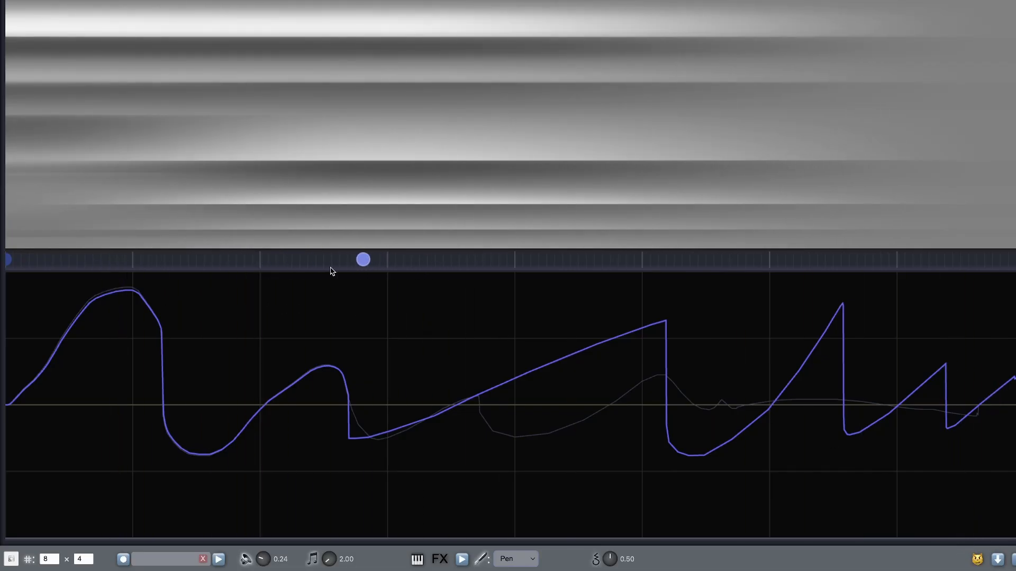
{"action": "left_click", "coordinate": [206, 259]}
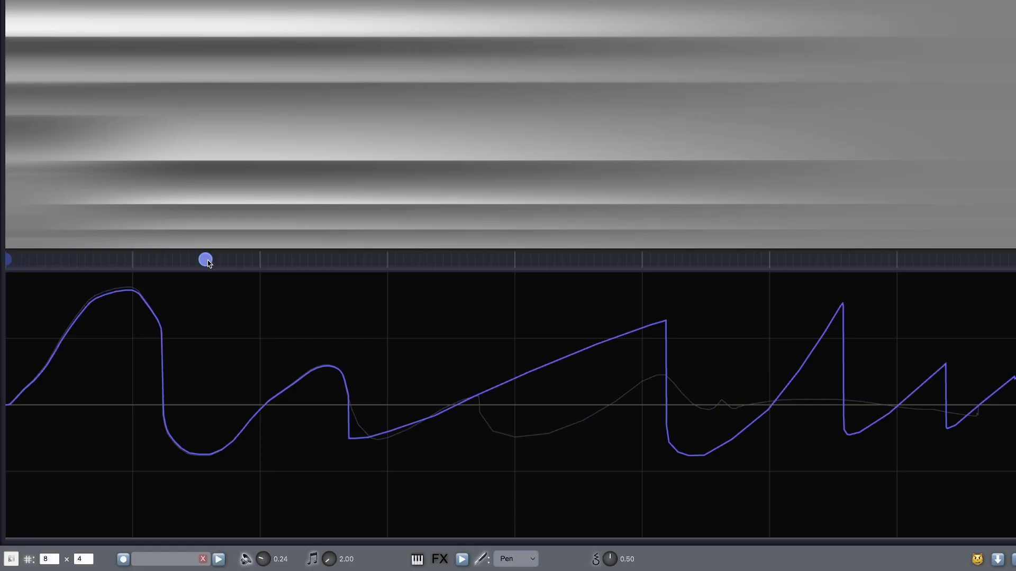
{"action": "left_click_drag", "start_coordinate": [209, 264], "coordinate": [200, 262]}
{"action": "right_click", "coordinate": [200, 263]}
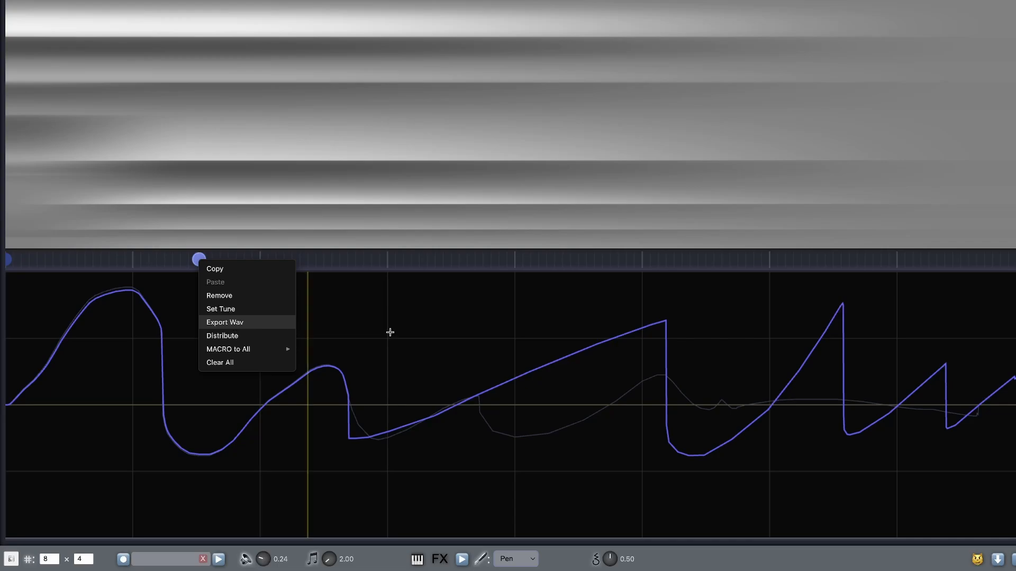
{"action": "left_click", "coordinate": [200, 260]}
{"action": "left_click_drag", "start_coordinate": [200, 259], "coordinate": [135, 263]}
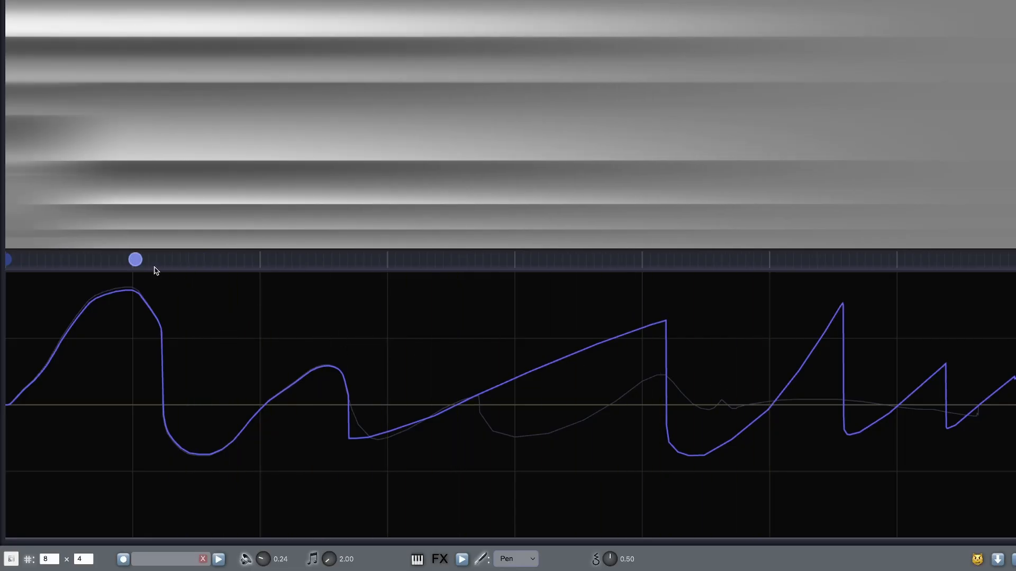
{"action": "right_click", "coordinate": [184, 267]}
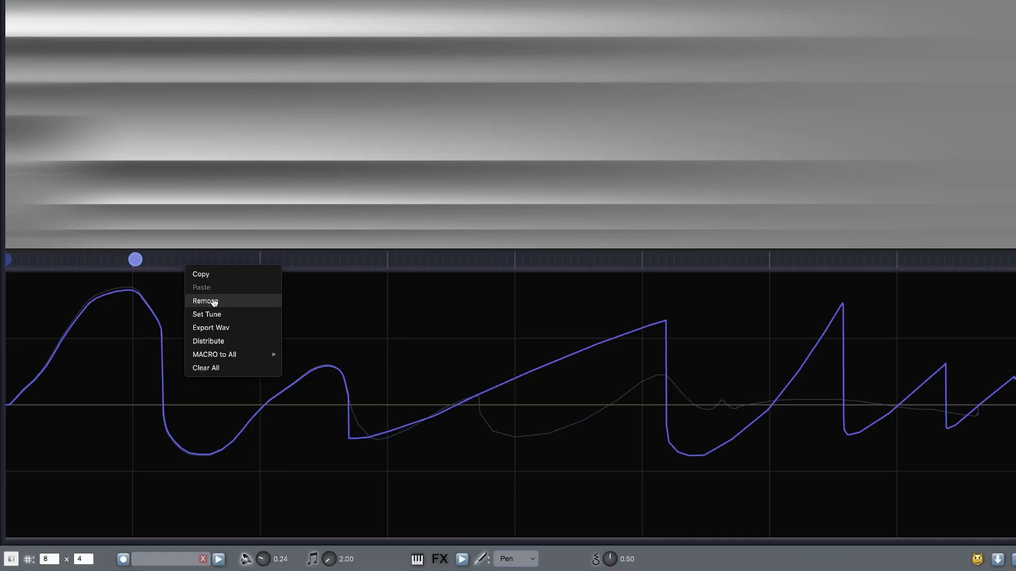
{"action": "left_click", "coordinate": [198, 260]}
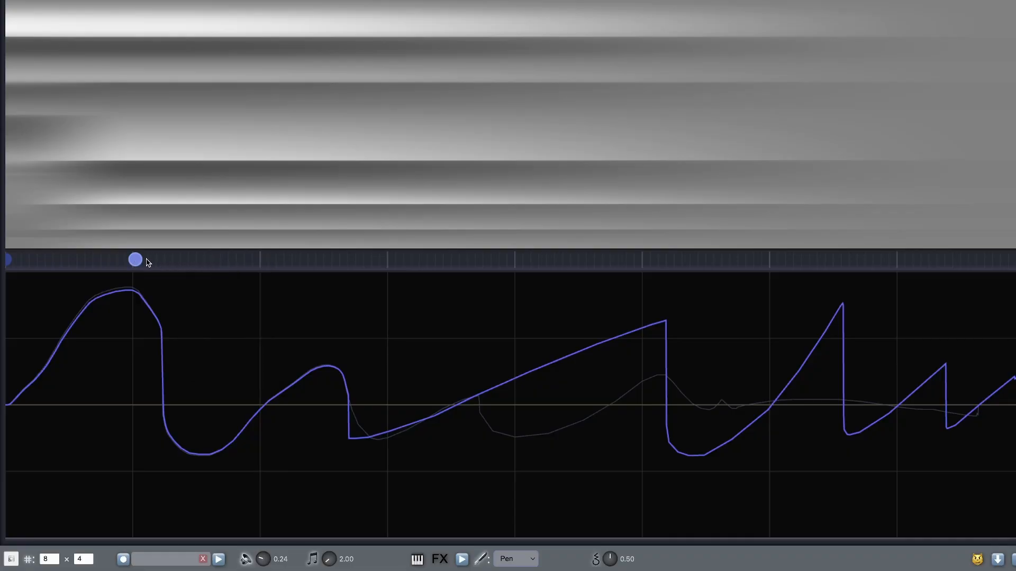
{"action": "left_click_drag", "start_coordinate": [138, 260], "coordinate": [241, 260]}
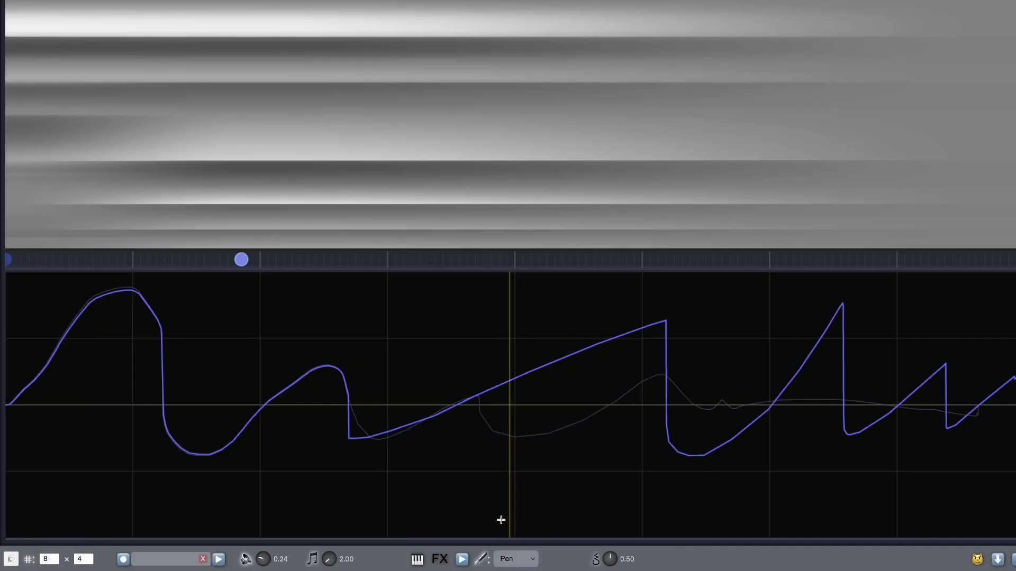
Leave full-screen mode and return to it
{"action": "left_click", "coordinate": [13, 562]}
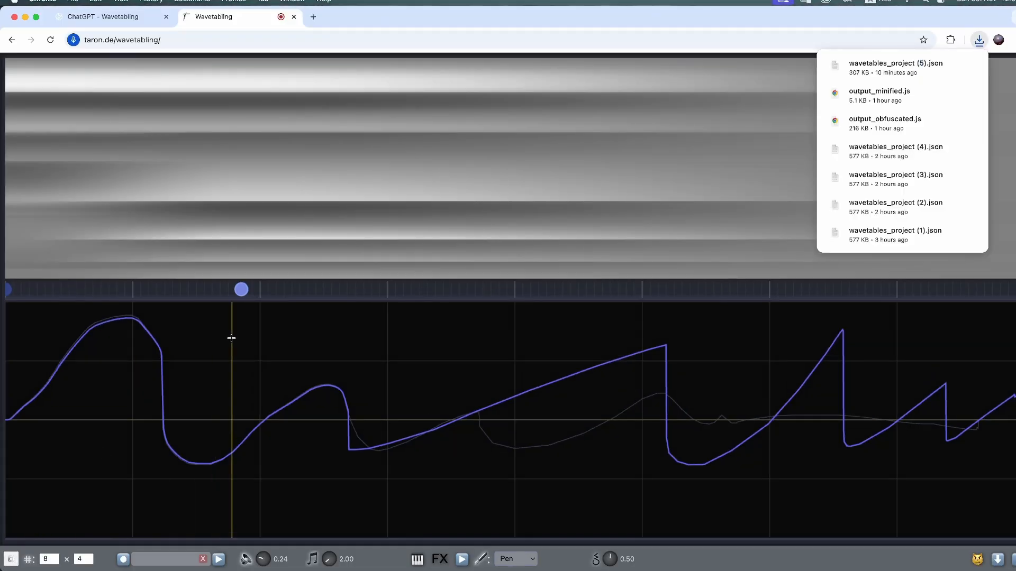
{"action": "left_click", "coordinate": [12, 562]}
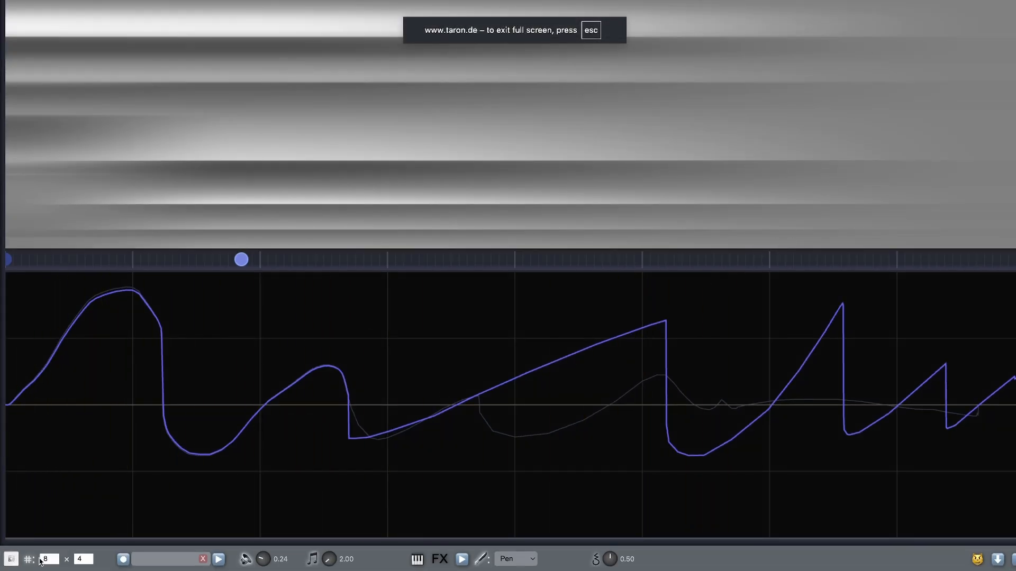
Set the waveform grid's horizontal divisions to 4
{"action": "left_click", "coordinate": [55, 561]}
{"action": "left_click", "coordinate": [55, 561]}
{"action": "left_click", "coordinate": [55, 561]}
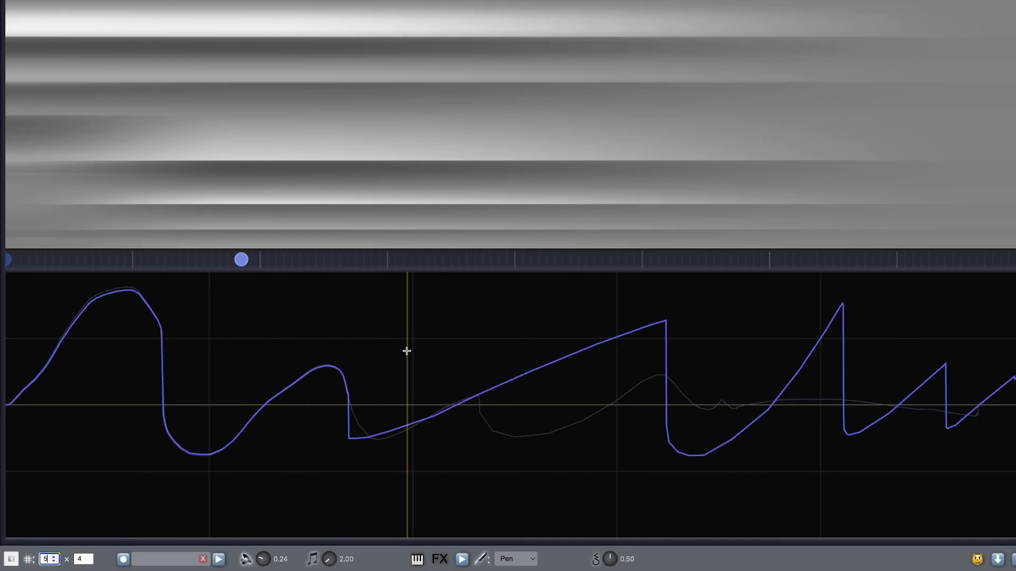
{"action": "left_click", "coordinate": [55, 563]}
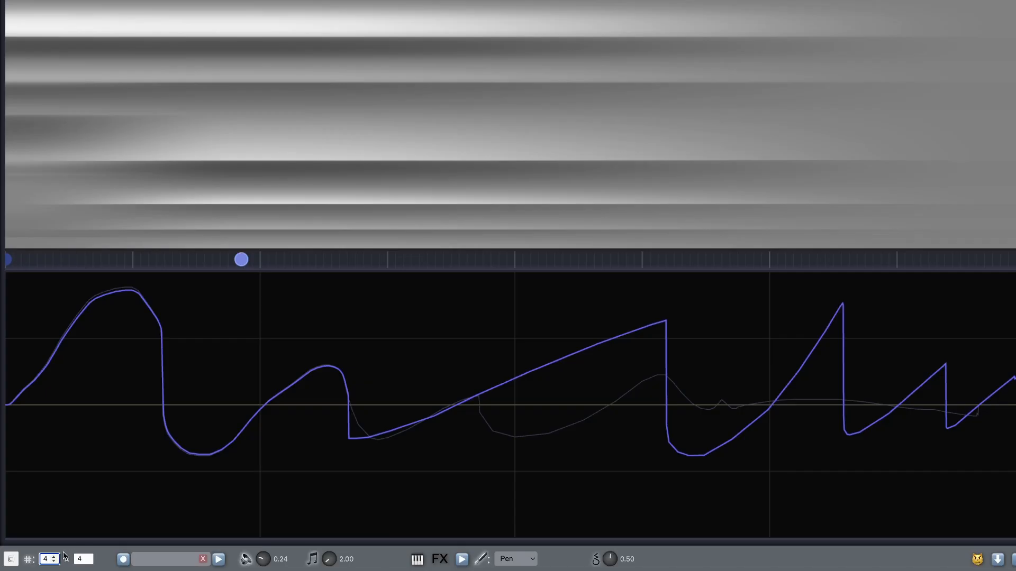
Record an audio sample from the input and rename it Lalala
{"action": "left_click", "coordinate": [124, 560]}
{"action": "left_click", "coordinate": [124, 560]}
{"action": "left_click", "coordinate": [159, 560]}
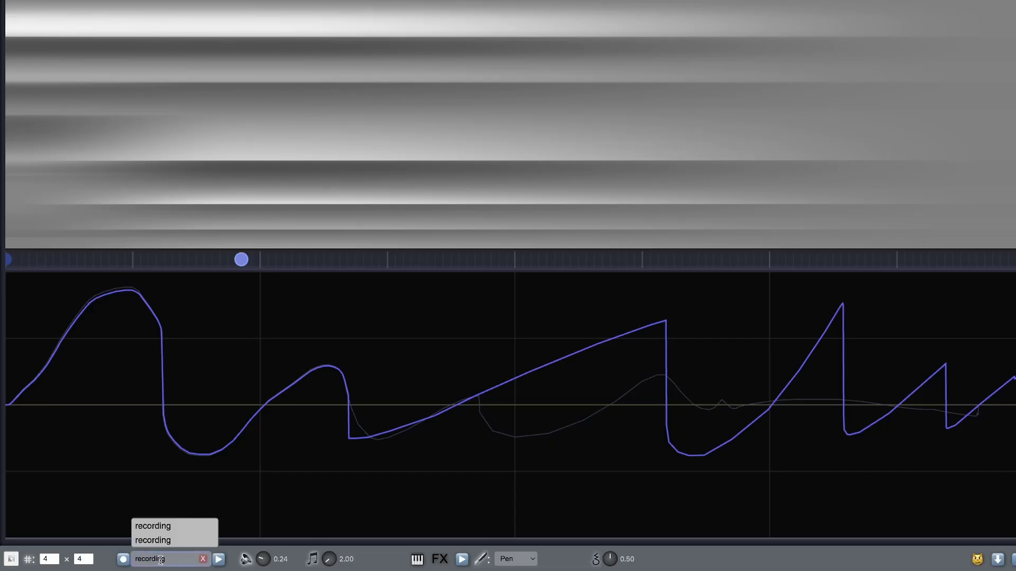
{"action": "double_click", "coordinate": [160, 560]}
{"action": "type", "text": "Lalala"}
{"action": "key", "text": "Return"}
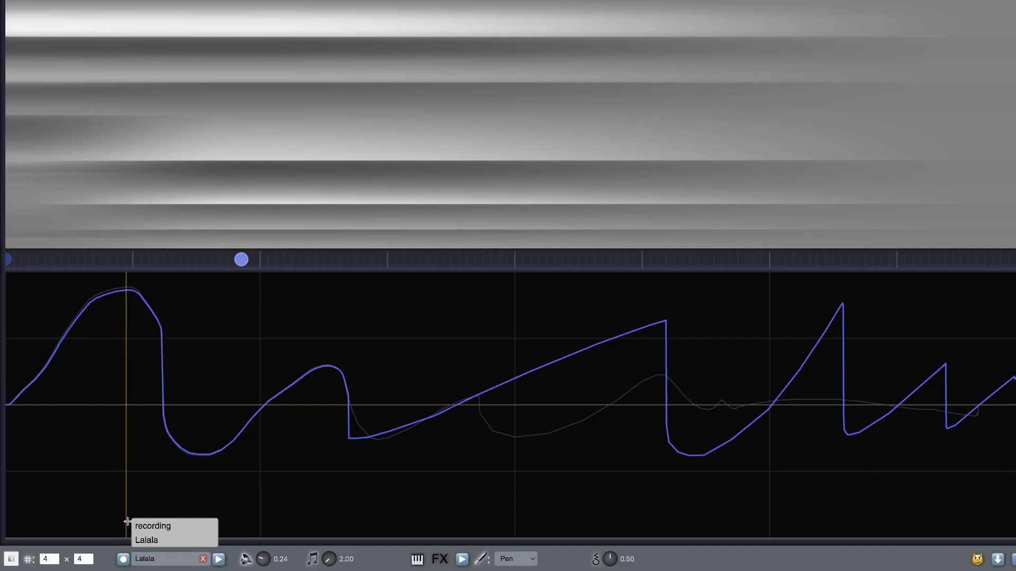
Switch to the sample named recording and back to Lalala
{"action": "left_click", "coordinate": [157, 525]}
{"action": "left_click", "coordinate": [156, 554]}
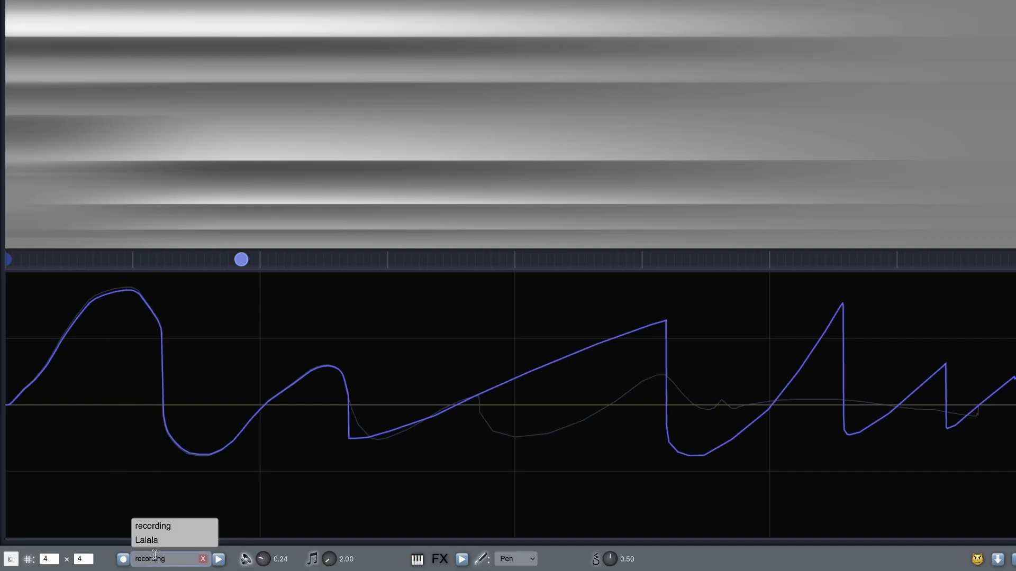
{"action": "left_click", "coordinate": [158, 544]}
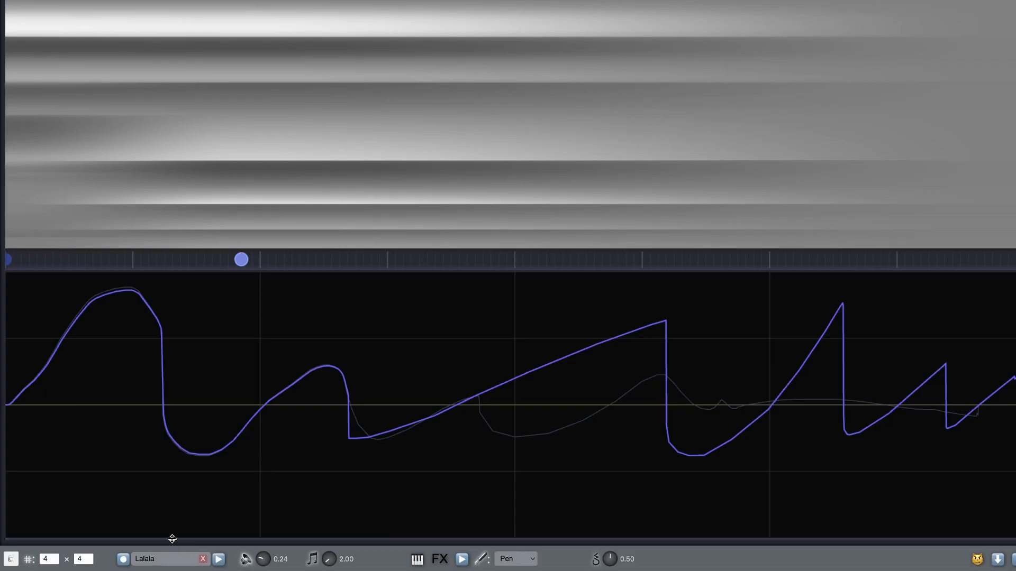
Inspect the Lalala waveform at different zoom levels in the sample view and play the sample back
{"action": "left_click_drag", "start_coordinate": [172, 538], "coordinate": [175, 344]}
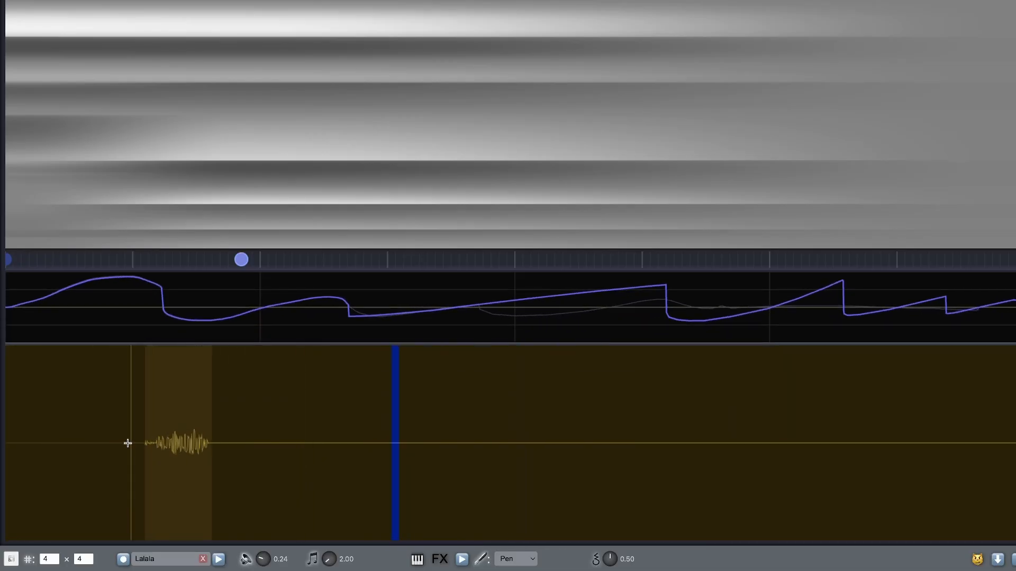
{"action": "scroll", "coordinate": [129, 443], "scroll_direction": "up", "scroll_amount": 4}
{"action": "scroll", "coordinate": [255, 463], "scroll_direction": "up", "scroll_amount": 3}
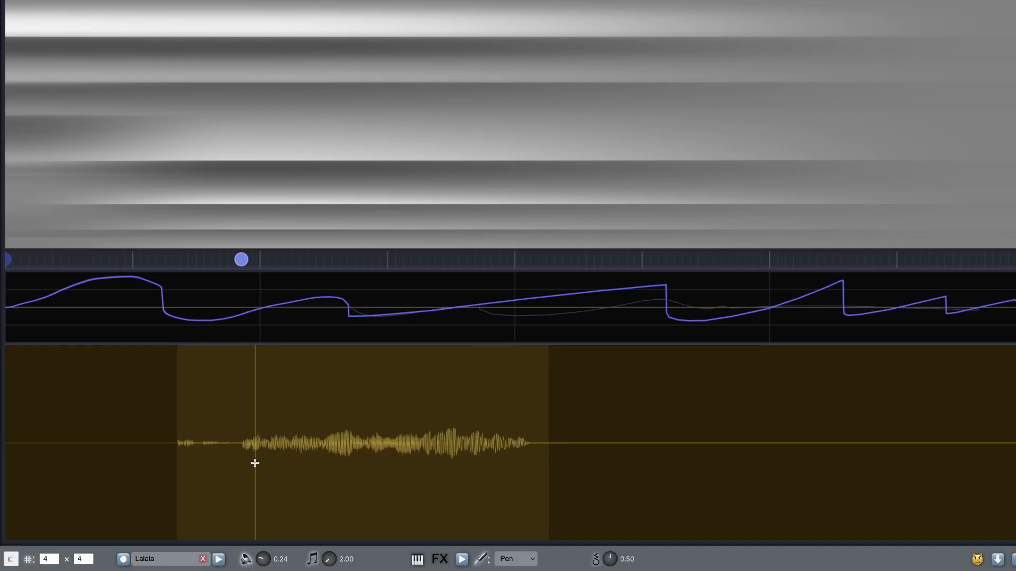
{"action": "left_click_drag", "start_coordinate": [249, 462], "coordinate": [365, 463]}
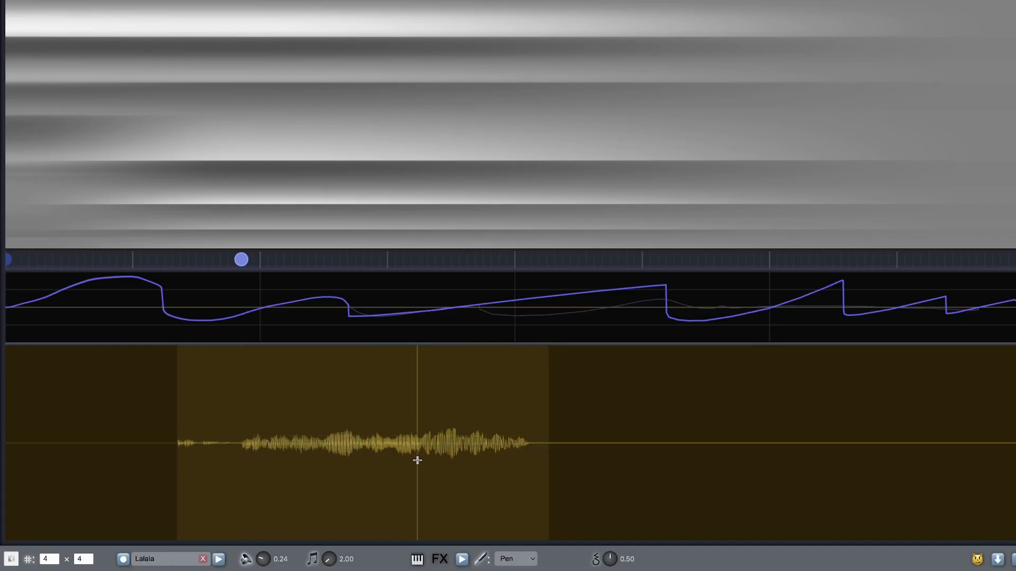
{"action": "scroll", "coordinate": [335, 454], "scroll_direction": "up", "scroll_amount": 3}
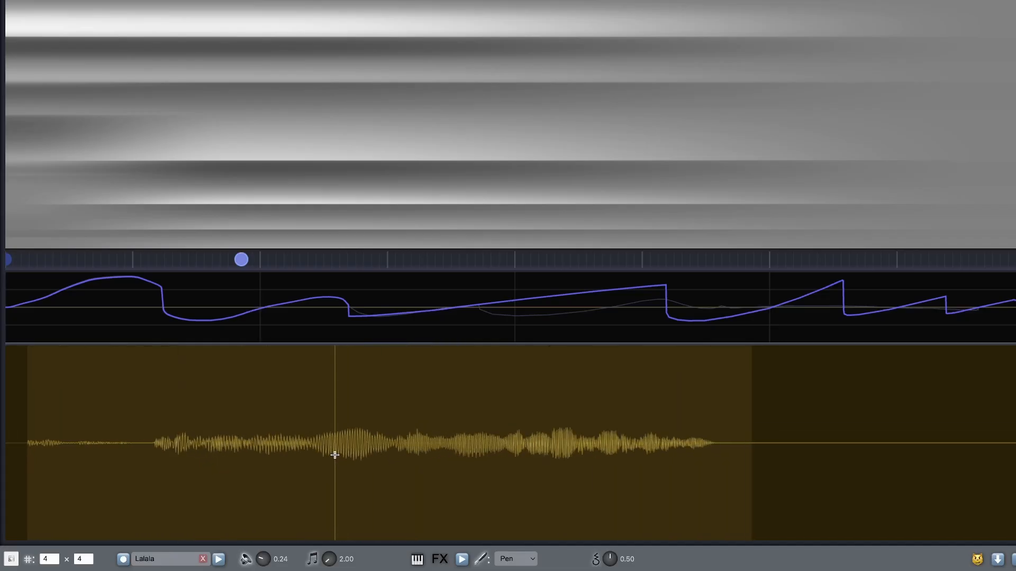
{"action": "scroll", "coordinate": [335, 455], "scroll_direction": "down", "scroll_amount": 3}
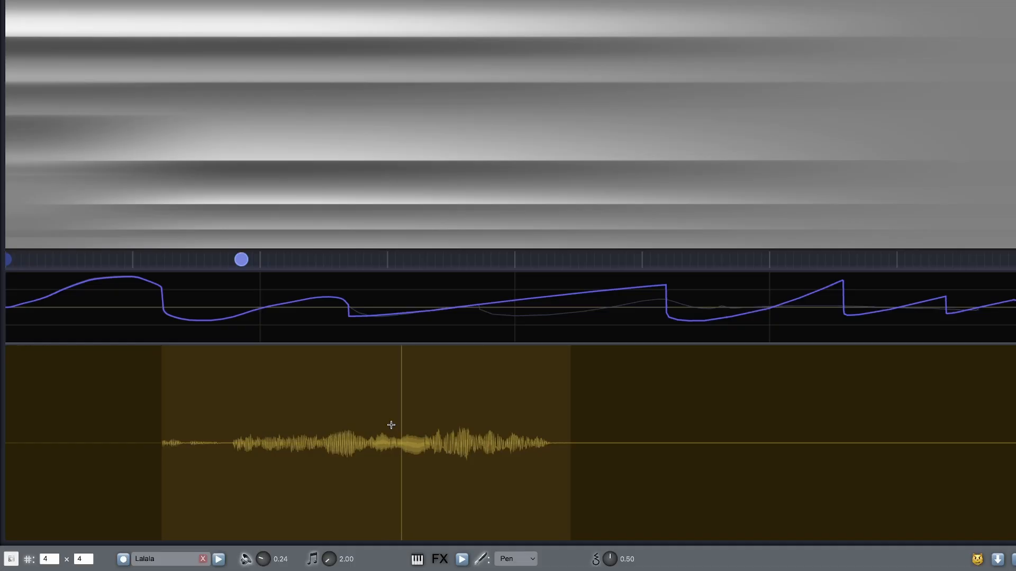
{"action": "left_click_drag", "start_coordinate": [294, 345], "coordinate": [240, 550]}
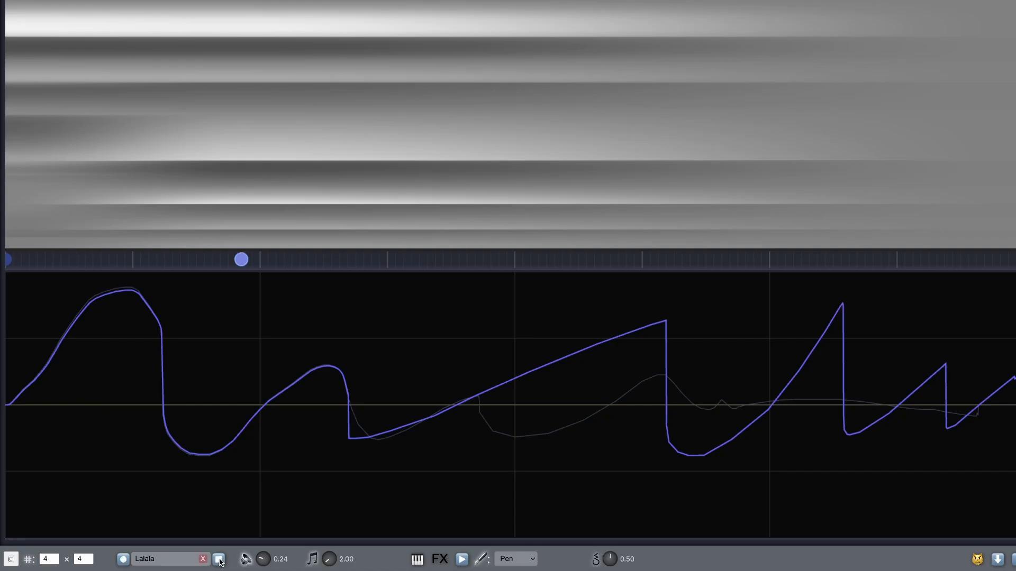
{"action": "left_click", "coordinate": [220, 561]}
Select the sample named recording, reveal its waveform, and delete it
{"action": "left_click", "coordinate": [160, 559]}
{"action": "left_click", "coordinate": [161, 526]}
{"action": "mouse_move", "coordinate": [194, 470]}
{"action": "left_mouse_down"}
{"action": "mouse_move", "coordinate": [202, 356]}
{"action": "mouse_move", "coordinate": [200, 463]}
{"action": "left_mouse_up"}
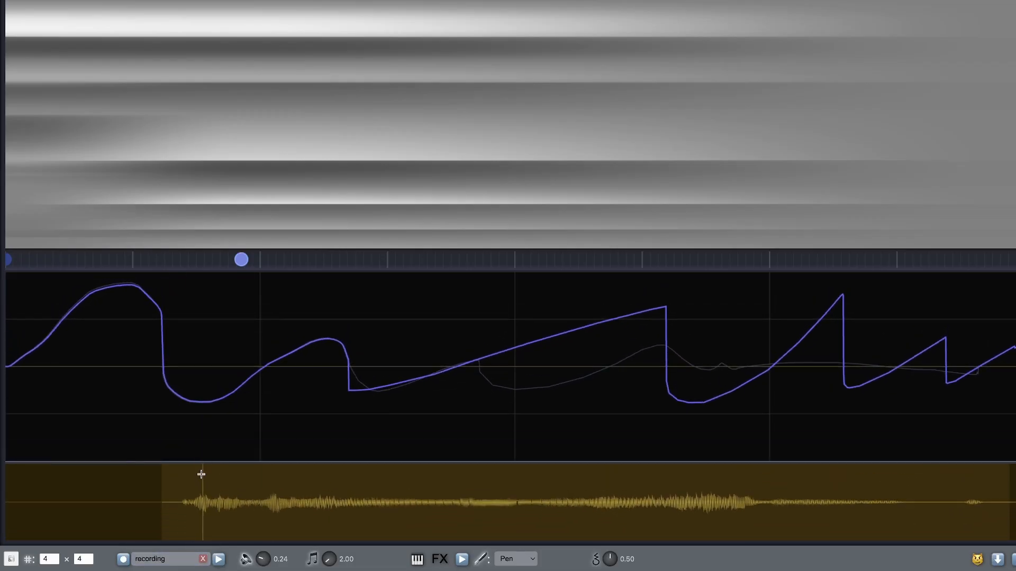
{"action": "left_click", "coordinate": [203, 559]}
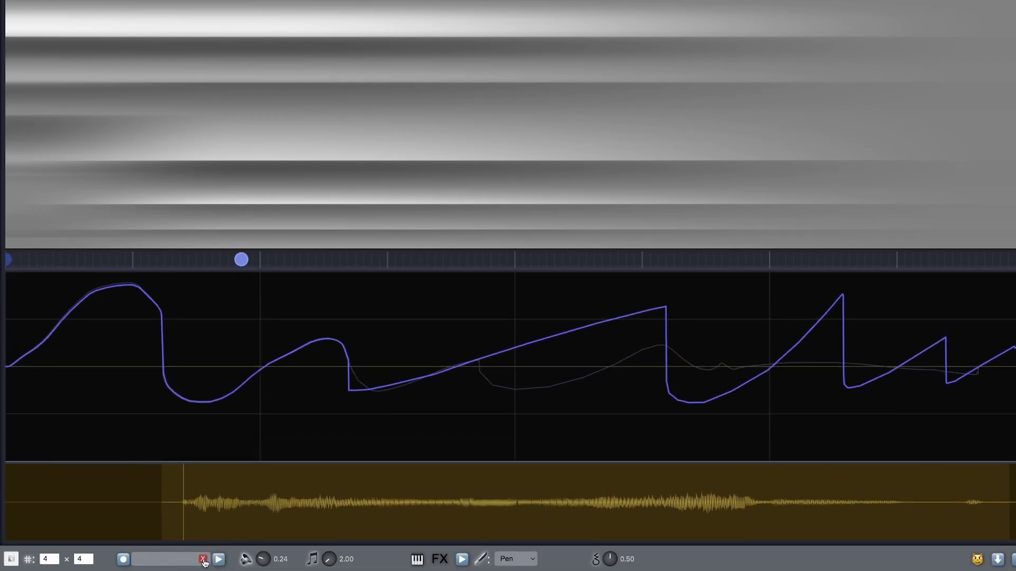
Select the Lalala sample and collapse the sample view so the waveform editor fills its area
{"action": "left_click", "coordinate": [140, 558]}
{"action": "left_click", "coordinate": [153, 540]}
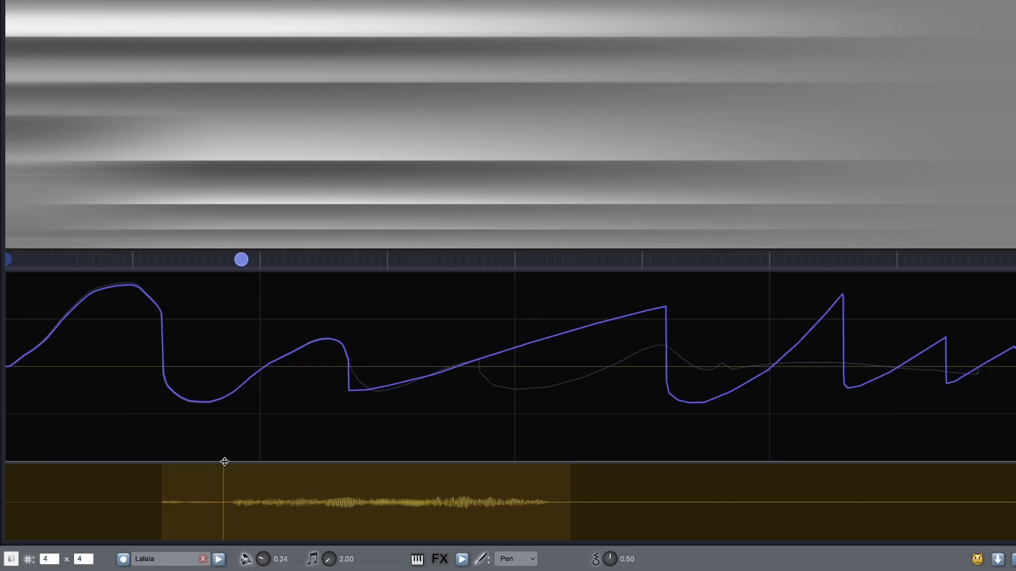
{"action": "left_click_drag", "start_coordinate": [225, 462], "coordinate": [226, 544]}
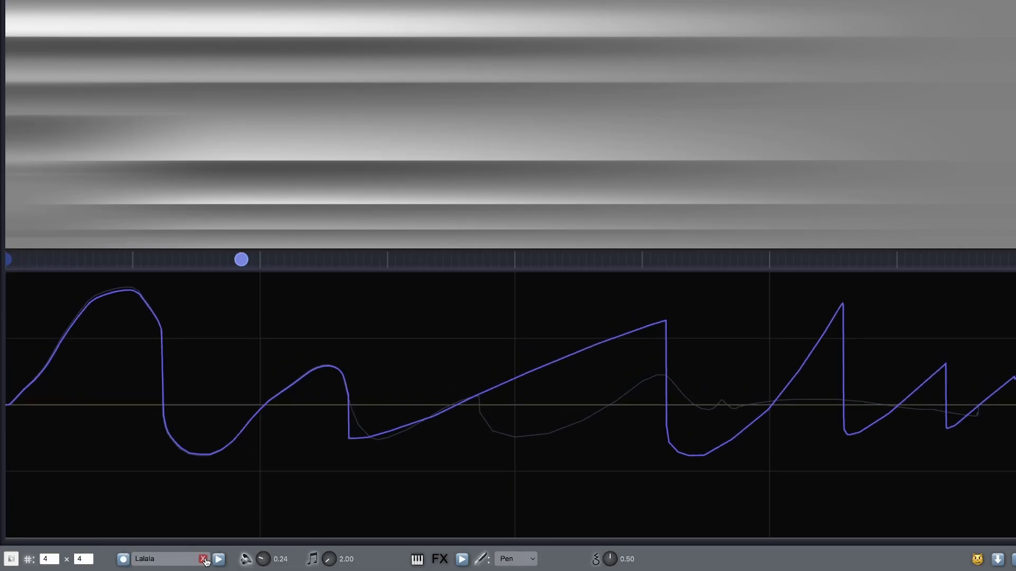
{"action": "left_click", "coordinate": [170, 559]}
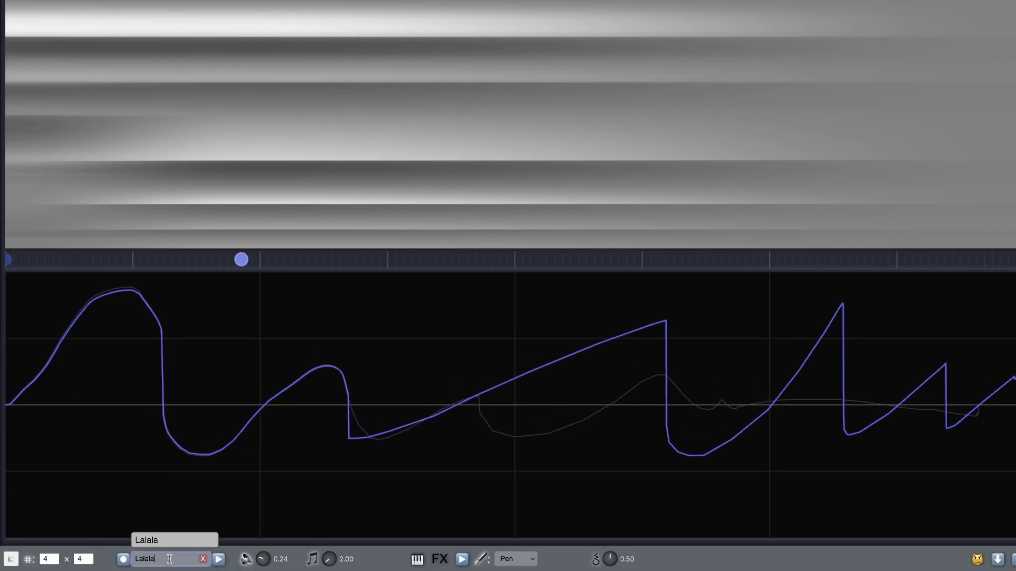
{"action": "left_click", "coordinate": [240, 556]}
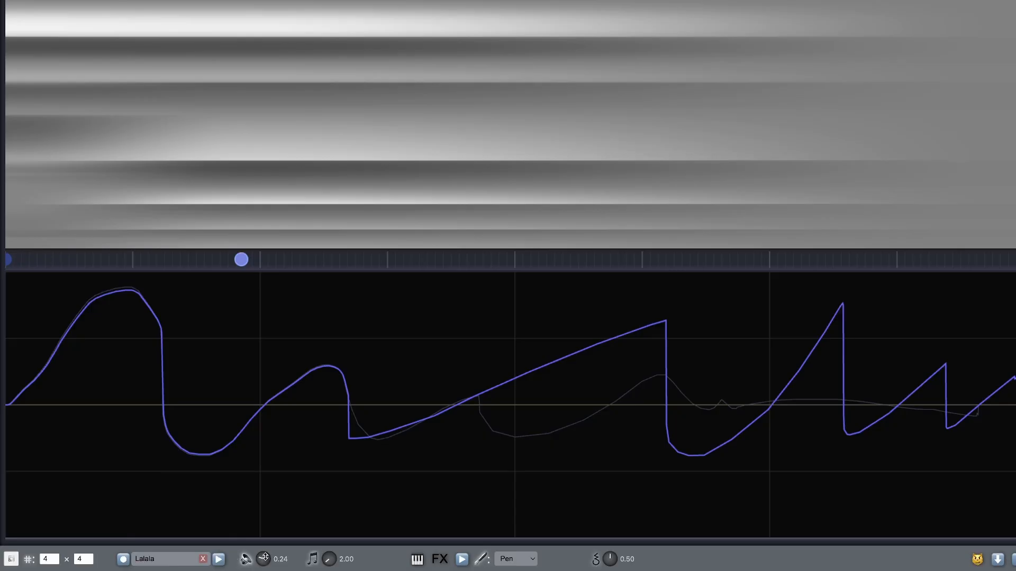
Set the volume value to 0.25 and the note value to 1
{"action": "left_click_drag", "start_coordinate": [263, 559], "coordinate": [263, 559]}
{"action": "left_click_drag", "start_coordinate": [328, 559], "coordinate": [332, 538]}
{"action": "double_click", "coordinate": [328, 559]}
{"action": "type", "text": "1"}
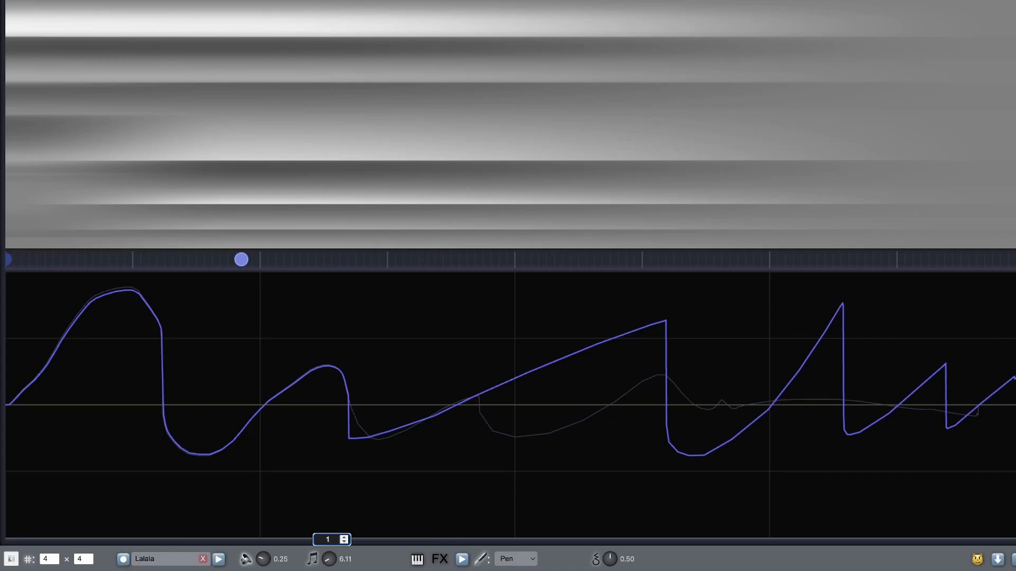
{"action": "key", "text": "Return"}
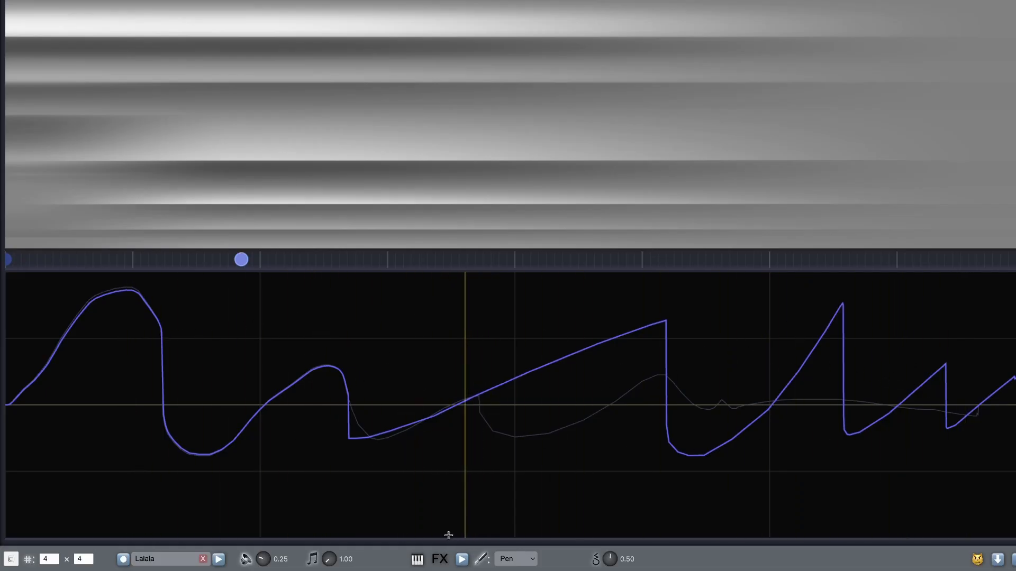
Preview the wavetable, set the note value to 3.13, and lower the volume value to 0.10
{"action": "left_click", "coordinate": [461, 559]}
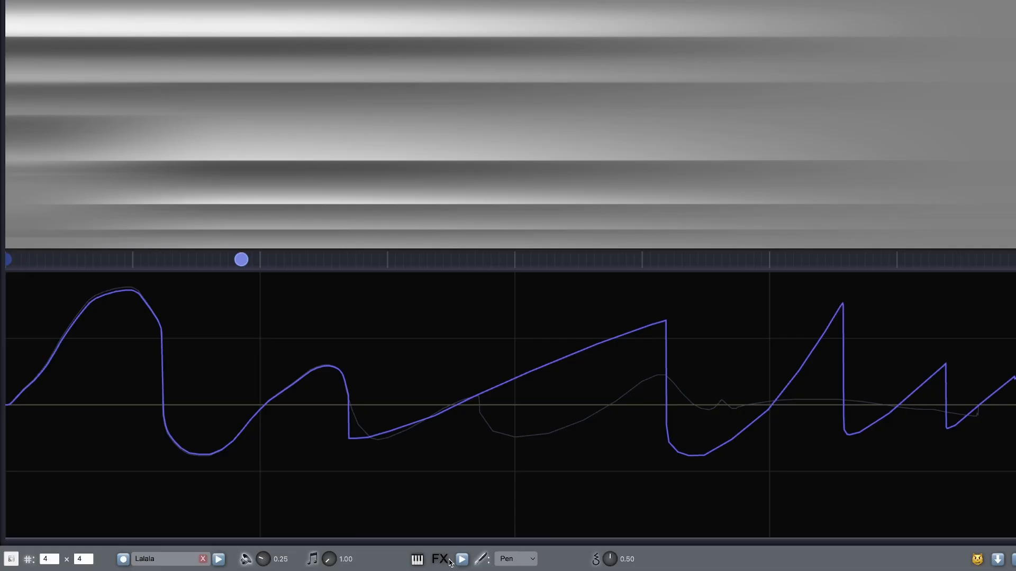
{"action": "left_click_drag", "start_coordinate": [329, 554], "coordinate": [329, 544]}
{"action": "left_click", "coordinate": [462, 560]}
{"action": "left_click_drag", "start_coordinate": [261, 557], "coordinate": [237, 553]}
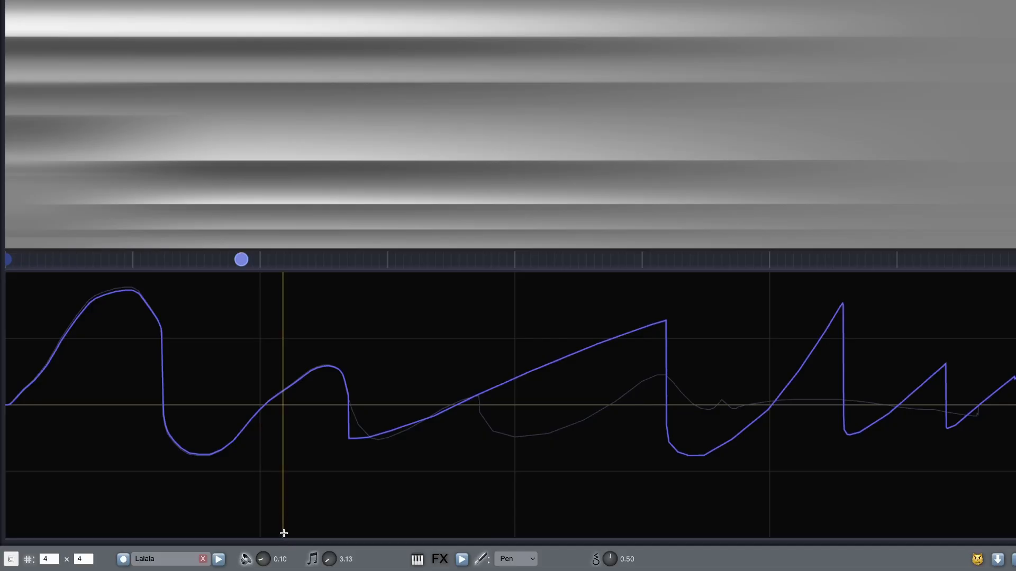
During playback, redraw the selected keyframe's waveform with rounded Pen curves and rescale it horizontally with the Scale tool
{"action": "left_click", "coordinate": [464, 559]}
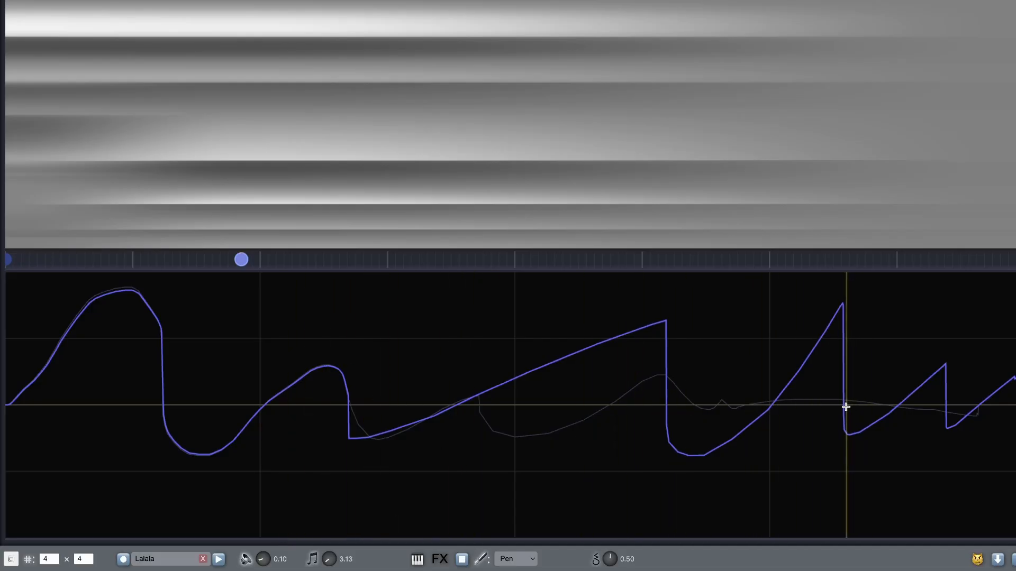
{"action": "mouse_move", "coordinate": [843, 408]}
{"action": "left_mouse_down"}
{"action": "mouse_move", "coordinate": [775, 321]}
{"action": "mouse_move", "coordinate": [484, 462]}
{"action": "mouse_move", "coordinate": [326, 345]}
{"action": "mouse_move", "coordinate": [210, 439]}
{"action": "mouse_move", "coordinate": [152, 395]}
{"action": "mouse_move", "coordinate": [106, 340]}
{"action": "mouse_move", "coordinate": [49, 362]}
{"action": "left_mouse_up"}
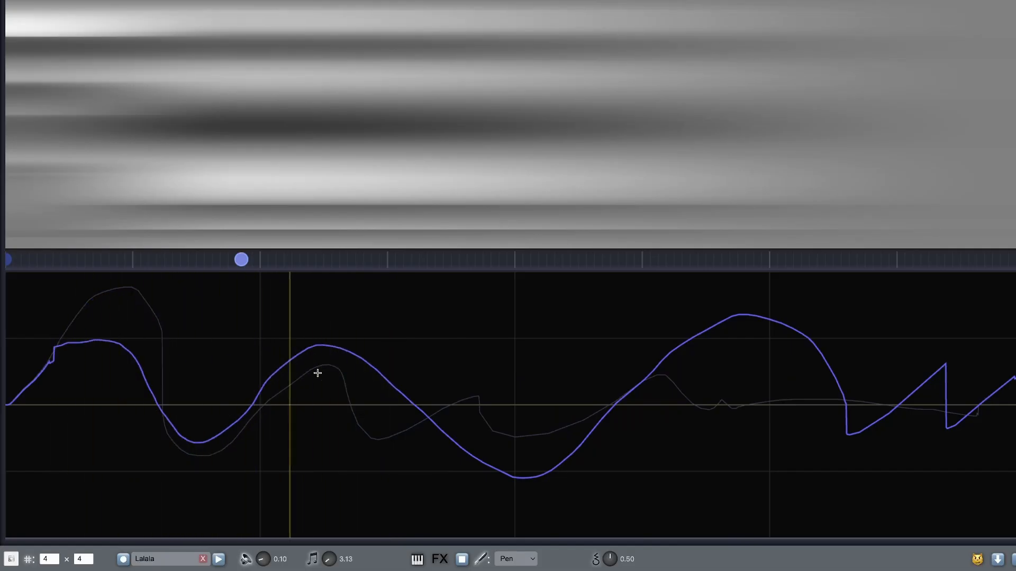
{"action": "left_click", "coordinate": [513, 559]}
{"action": "left_click", "coordinate": [466, 422]}
{"action": "left_click_drag", "start_coordinate": [466, 422], "coordinate": [692, 454]}
{"action": "left_click_drag", "start_coordinate": [597, 450], "coordinate": [545, 461]}
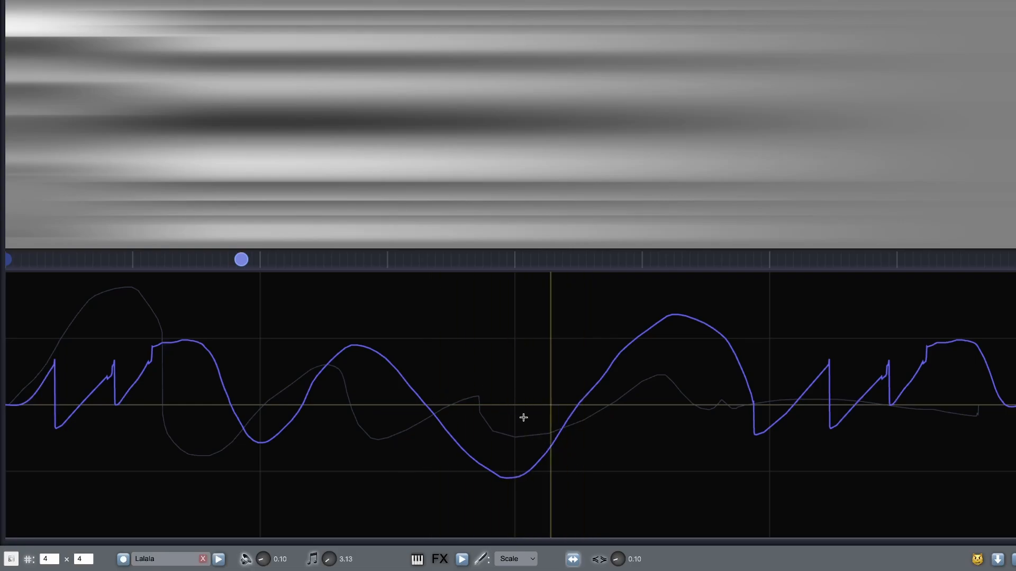
Soften the jagged spikes along the waveform with the Smooth tool at size 64
{"action": "left_click", "coordinate": [523, 559]}
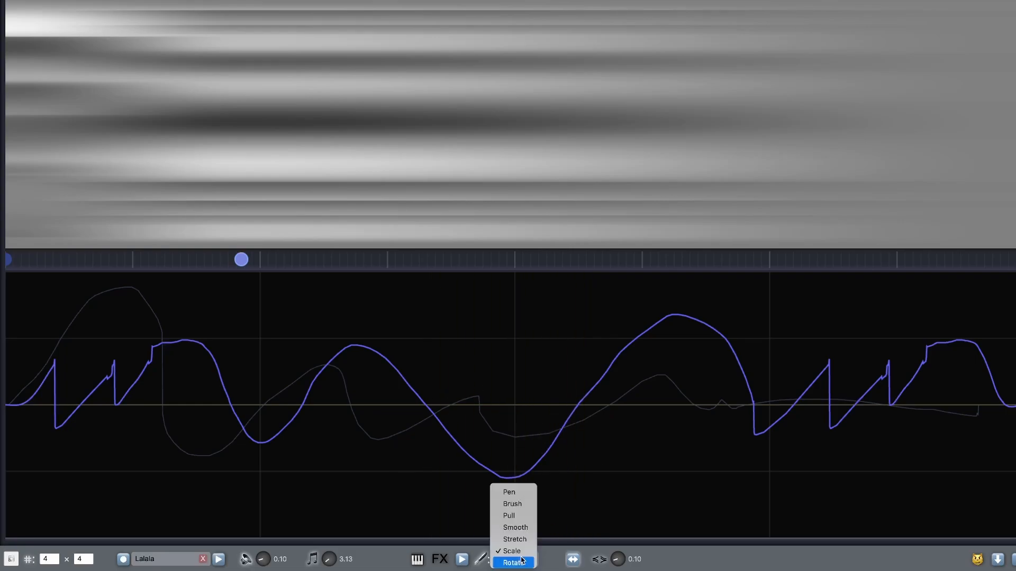
{"action": "left_click", "coordinate": [521, 529]}
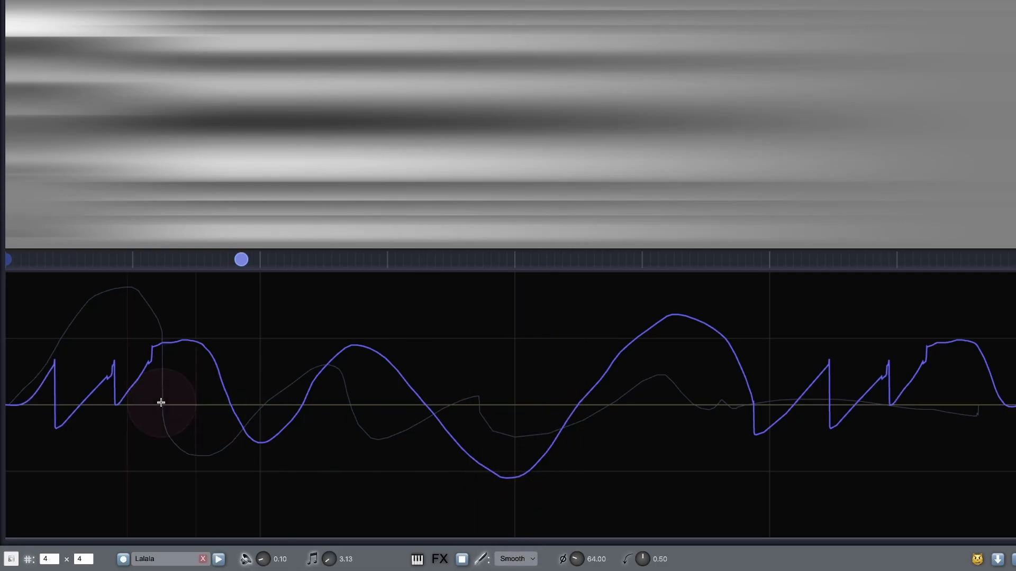
{"action": "mouse_move", "coordinate": [161, 402]}
{"action": "left_mouse_down"}
{"action": "mouse_move", "coordinate": [106, 365]}
{"action": "mouse_move", "coordinate": [34, 396]}
{"action": "mouse_move", "coordinate": [140, 344]}
{"action": "mouse_move", "coordinate": [222, 357]}
{"action": "mouse_move", "coordinate": [959, 358]}
{"action": "mouse_move", "coordinate": [680, 354]}
{"action": "left_mouse_up"}
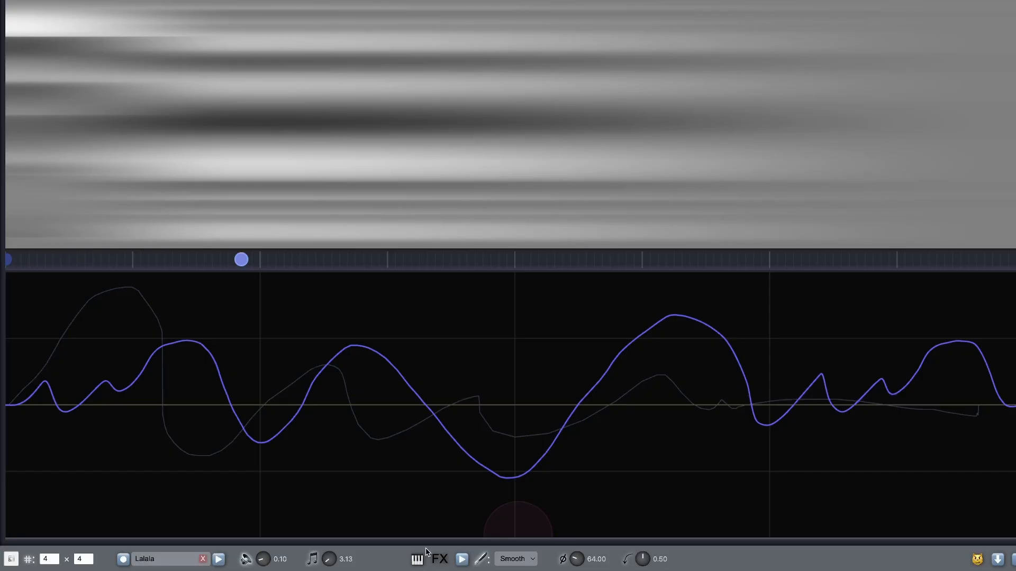
Redraw most of the waveform as broad rounded waves using the Pen with its value at 1.00
{"action": "left_click", "coordinate": [518, 559]}
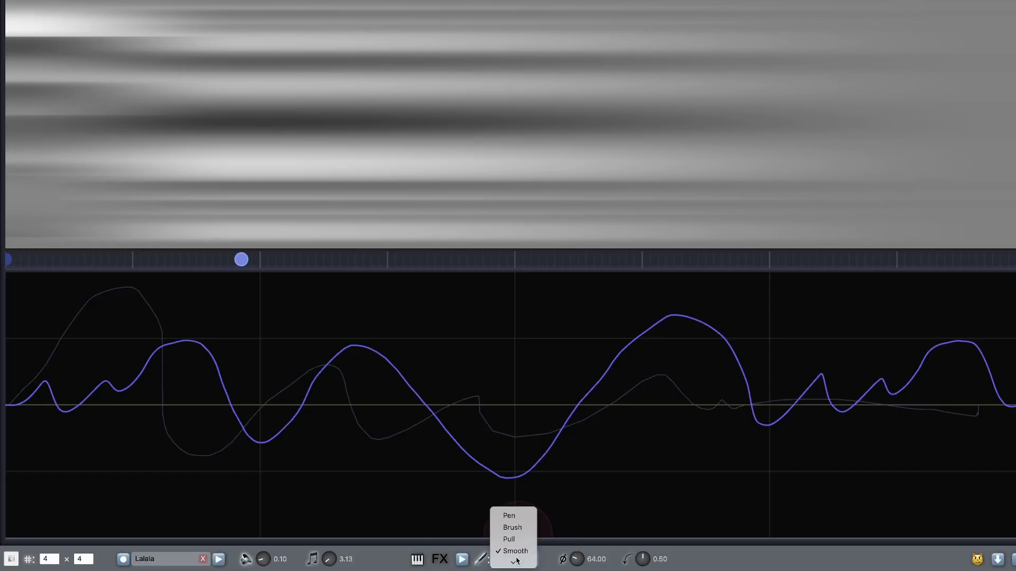
{"action": "left_click", "coordinate": [512, 516]}
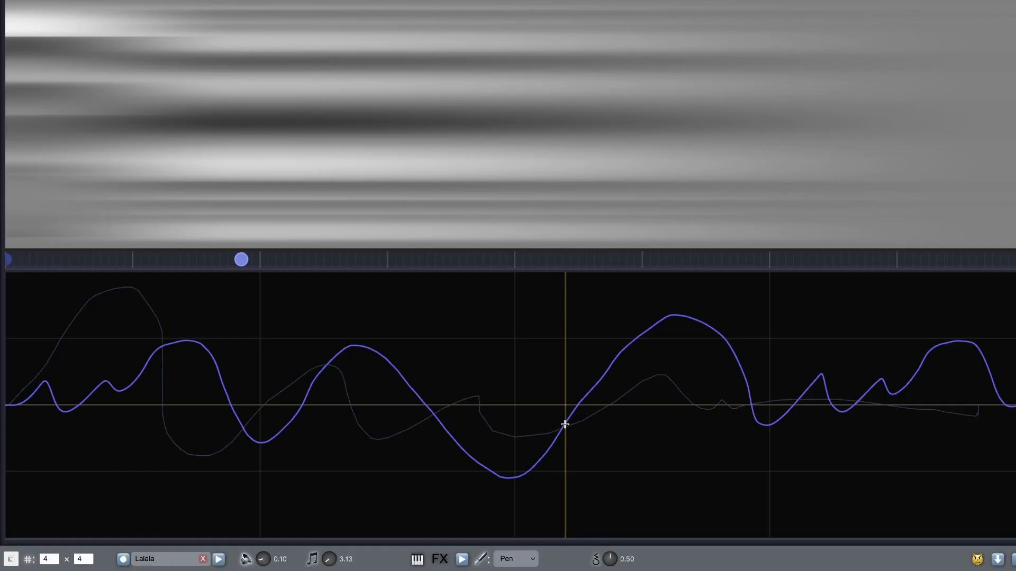
{"action": "mouse_move", "coordinate": [564, 420]}
{"action": "left_mouse_down"}
{"action": "mouse_move", "coordinate": [535, 434]}
{"action": "mouse_move", "coordinate": [492, 347]}
{"action": "mouse_move", "coordinate": [417, 383]}
{"action": "mouse_move", "coordinate": [369, 435]}
{"action": "mouse_move", "coordinate": [307, 433]}
{"action": "mouse_move", "coordinate": [287, 450]}
{"action": "mouse_move", "coordinate": [227, 396]}
{"action": "left_mouse_up"}
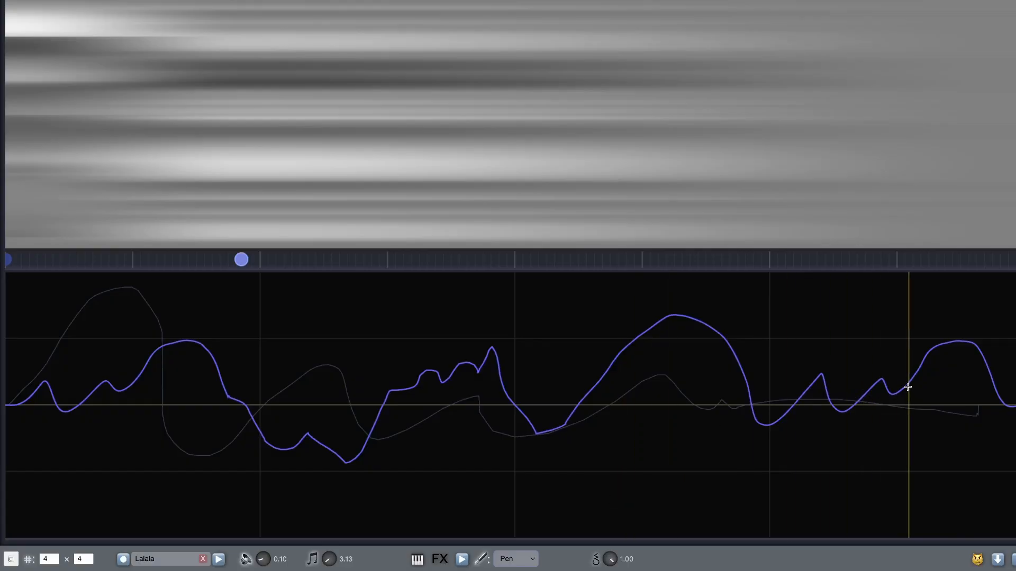
{"action": "mouse_move", "coordinate": [907, 383]}
{"action": "left_mouse_down"}
{"action": "mouse_move", "coordinate": [759, 515]}
{"action": "mouse_move", "coordinate": [662, 390]}
{"action": "mouse_move", "coordinate": [549, 415]}
{"action": "mouse_move", "coordinate": [501, 485]}
{"action": "mouse_move", "coordinate": [324, 449]}
{"action": "mouse_move", "coordinate": [308, 263]}
{"action": "mouse_move", "coordinate": [199, 263]}
{"action": "mouse_move", "coordinate": [188, 339]}
{"action": "left_mouse_up"}
{"action": "mouse_move", "coordinate": [150, 427]}
{"action": "left_mouse_down"}
{"action": "mouse_move", "coordinate": [116, 522]}
{"action": "mouse_move", "coordinate": [81, 512]}
{"action": "mouse_move", "coordinate": [51, 428]}
{"action": "mouse_move", "coordinate": [6, 405]}
{"action": "left_mouse_up"}
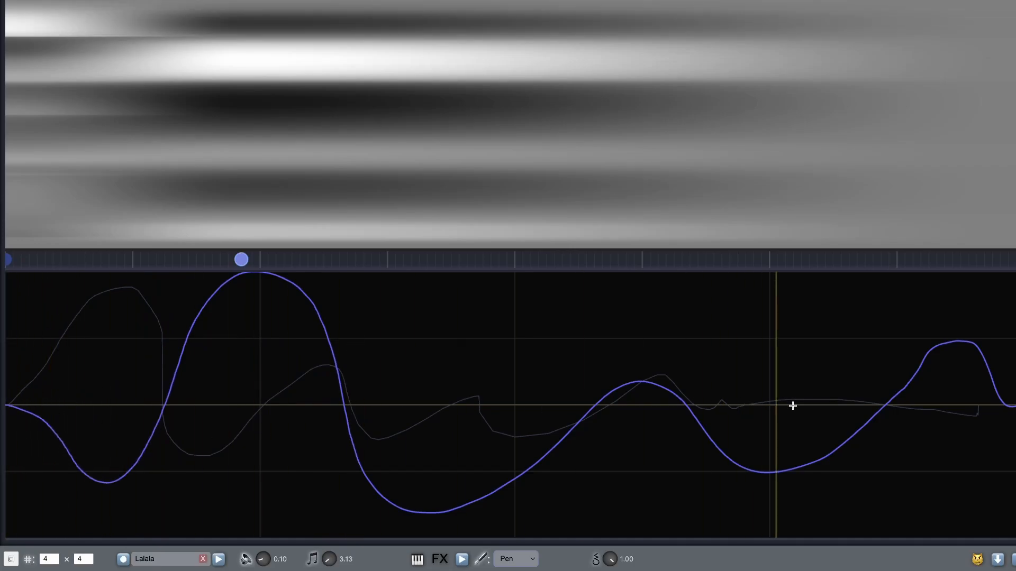
Paint over the middle of the waveform with the Brush, increasing its size from 64 to 256
{"action": "left_click", "coordinate": [517, 560]}
{"action": "left_click", "coordinate": [513, 486]}
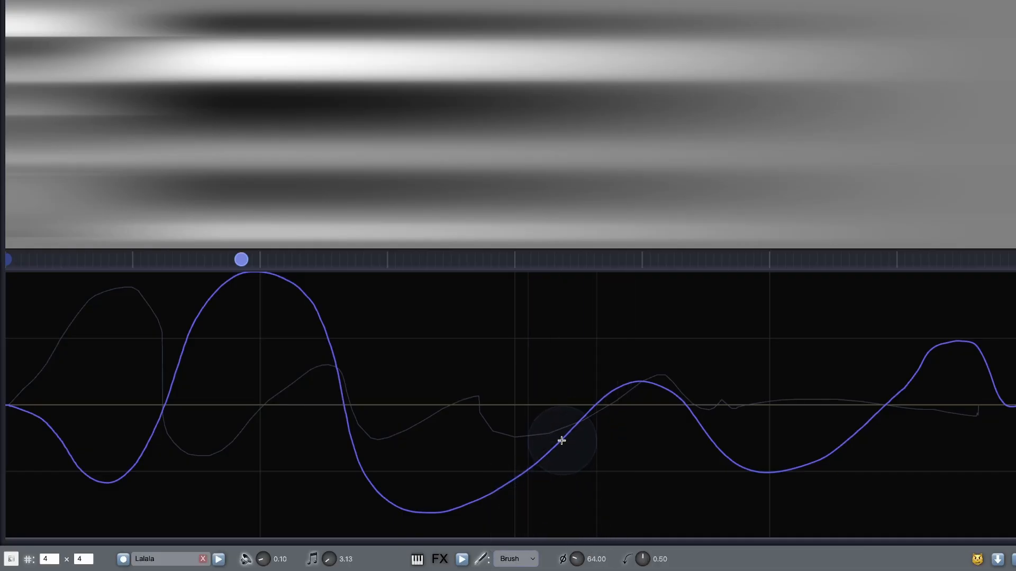
{"action": "mouse_move", "coordinate": [561, 440]}
{"action": "left_mouse_down"}
{"action": "mouse_move", "coordinate": [545, 318]}
{"action": "mouse_move", "coordinate": [546, 348]}
{"action": "mouse_move", "coordinate": [650, 376]}
{"action": "mouse_move", "coordinate": [767, 372]}
{"action": "mouse_move", "coordinate": [877, 396]}
{"action": "mouse_move", "coordinate": [683, 392]}
{"action": "mouse_move", "coordinate": [568, 316]}
{"action": "mouse_move", "coordinate": [527, 366]}
{"action": "mouse_move", "coordinate": [529, 477]}
{"action": "mouse_move", "coordinate": [535, 366]}
{"action": "mouse_move", "coordinate": [544, 395]}
{"action": "mouse_move", "coordinate": [562, 364]}
{"action": "mouse_move", "coordinate": [564, 392]}
{"action": "left_mouse_up"}
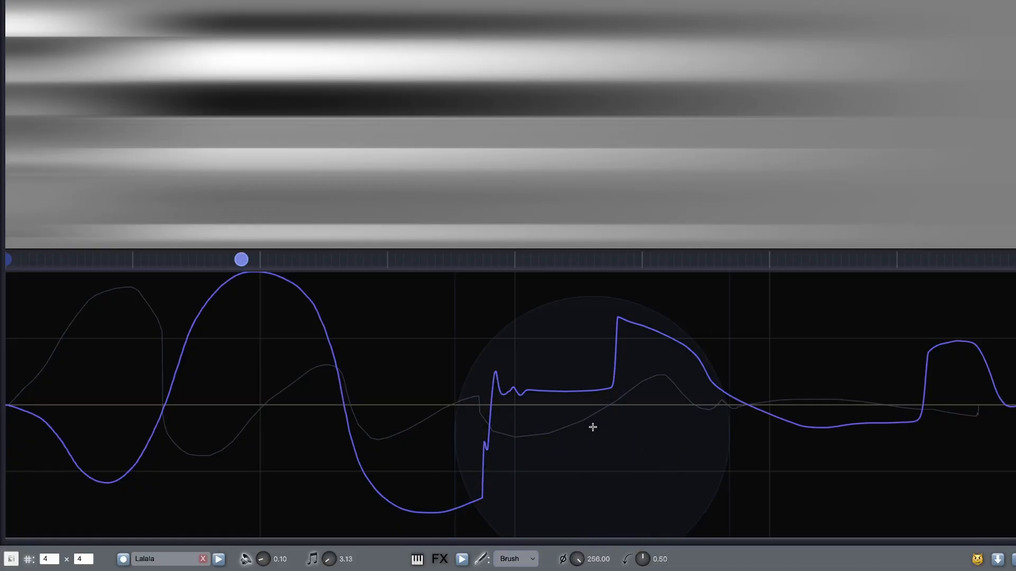
Shape the waveform into alternating flat high and low plateaus with the Brush at size 256
{"action": "mouse_move", "coordinate": [626, 363]}
{"action": "left_mouse_down"}
{"action": "mouse_move", "coordinate": [646, 363]}
{"action": "mouse_move", "coordinate": [641, 519]}
{"action": "left_mouse_up"}
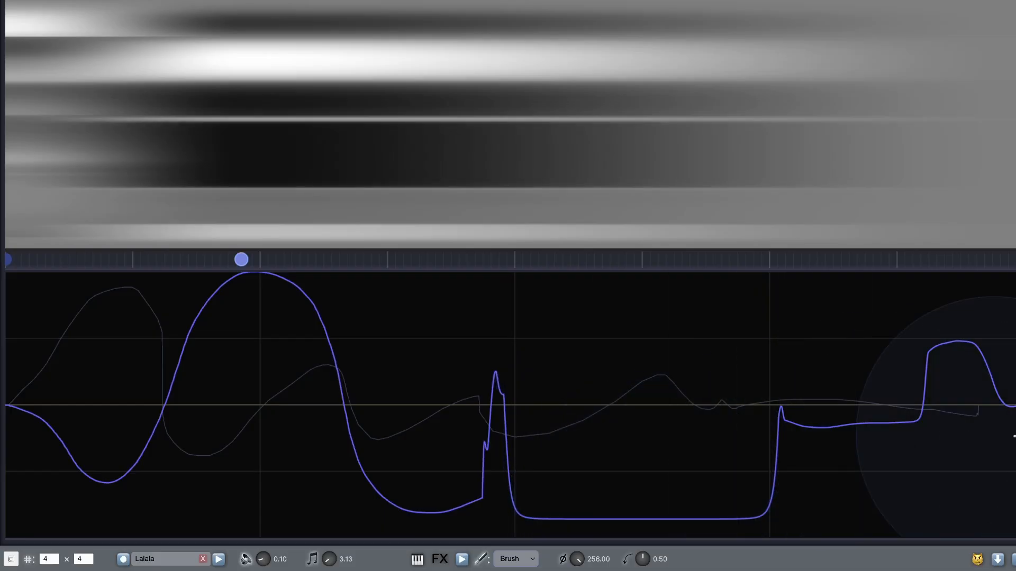
{"action": "mouse_move", "coordinate": [909, 422]}
{"action": "left_mouse_down"}
{"action": "mouse_move", "coordinate": [902, 335]}
{"action": "mouse_move", "coordinate": [846, 306]}
{"action": "left_mouse_up"}
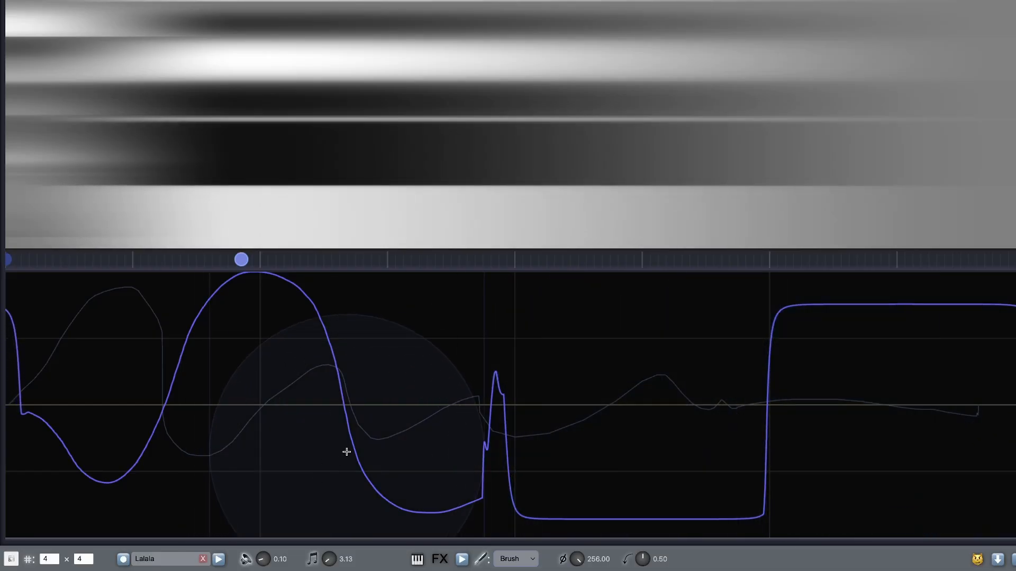
{"action": "mouse_move", "coordinate": [347, 451]}
{"action": "left_mouse_down"}
{"action": "mouse_move", "coordinate": [365, 409]}
{"action": "mouse_move", "coordinate": [381, 286]}
{"action": "left_mouse_up"}
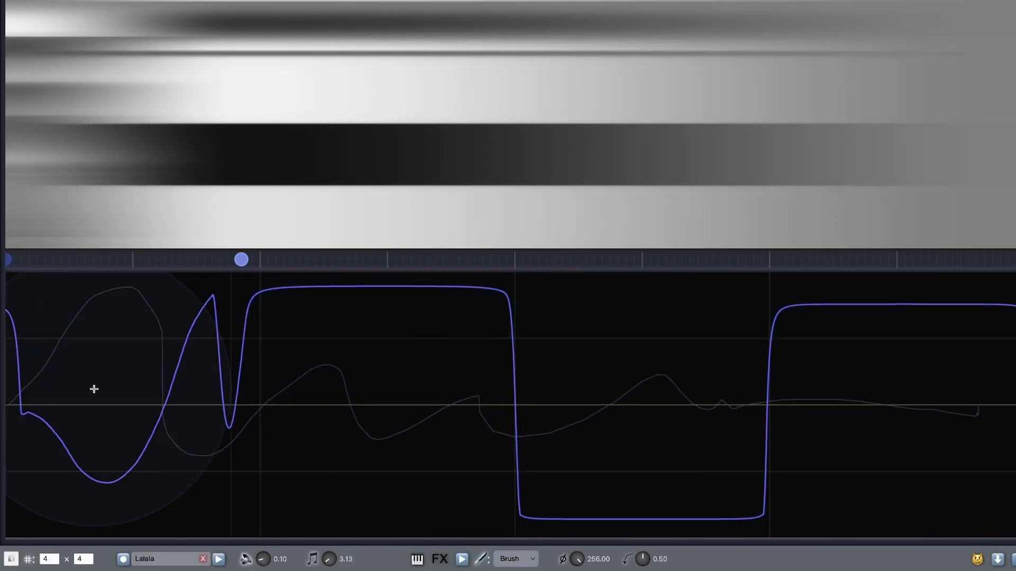
{"action": "left_click_drag", "start_coordinate": [93, 389], "coordinate": [116, 526]}
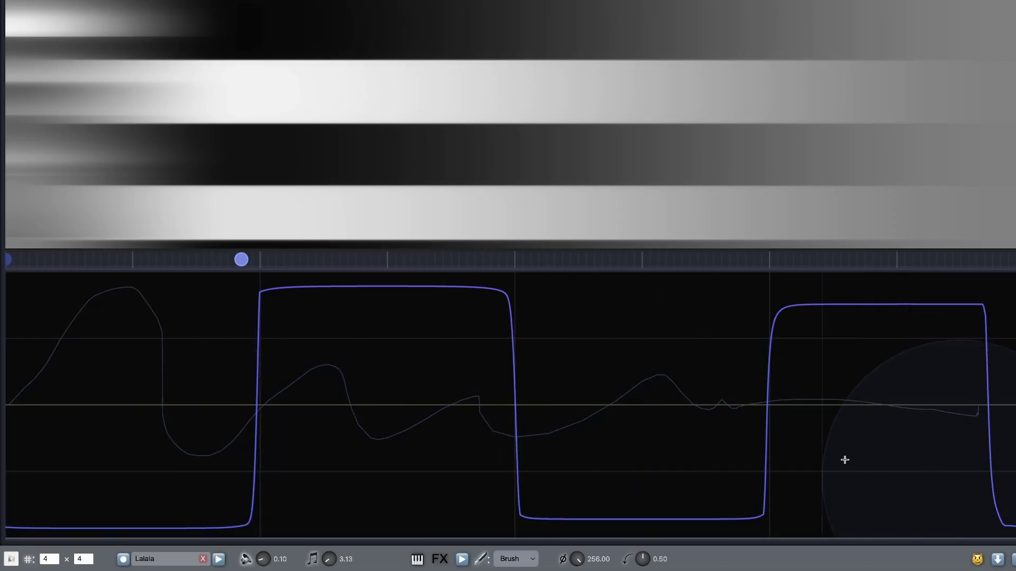
{"action": "mouse_move", "coordinate": [105, 524]}
{"action": "left_mouse_down"}
{"action": "mouse_move", "coordinate": [43, 522]}
{"action": "mouse_move", "coordinate": [117, 528]}
{"action": "left_mouse_up"}
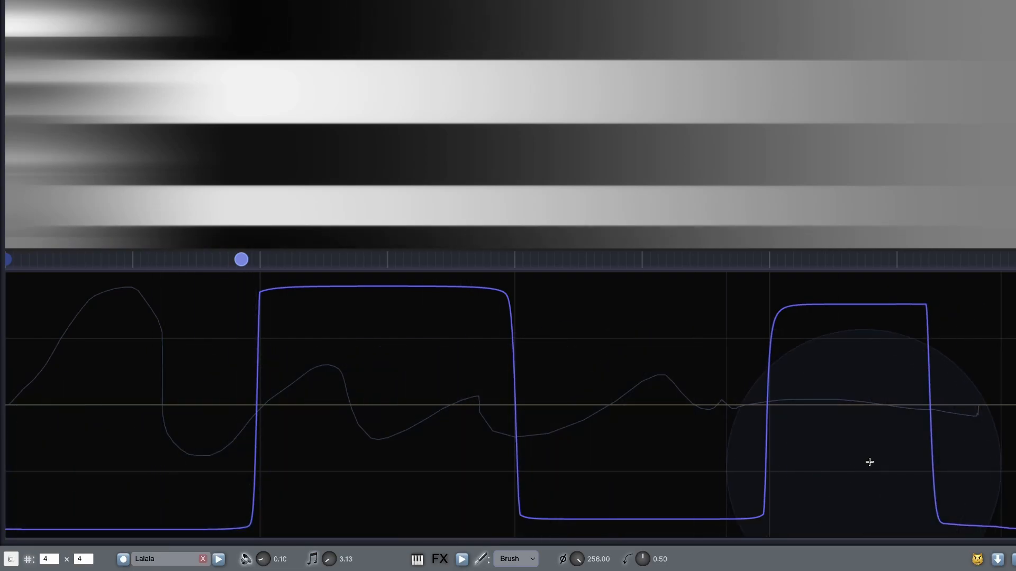
{"action": "left_click_drag", "start_coordinate": [913, 380], "coordinate": [904, 304]}
Use the Pull tool to dip the first high plateau, raise the low plateau before it, and adjust the corners between them
{"action": "left_click", "coordinate": [513, 557]}
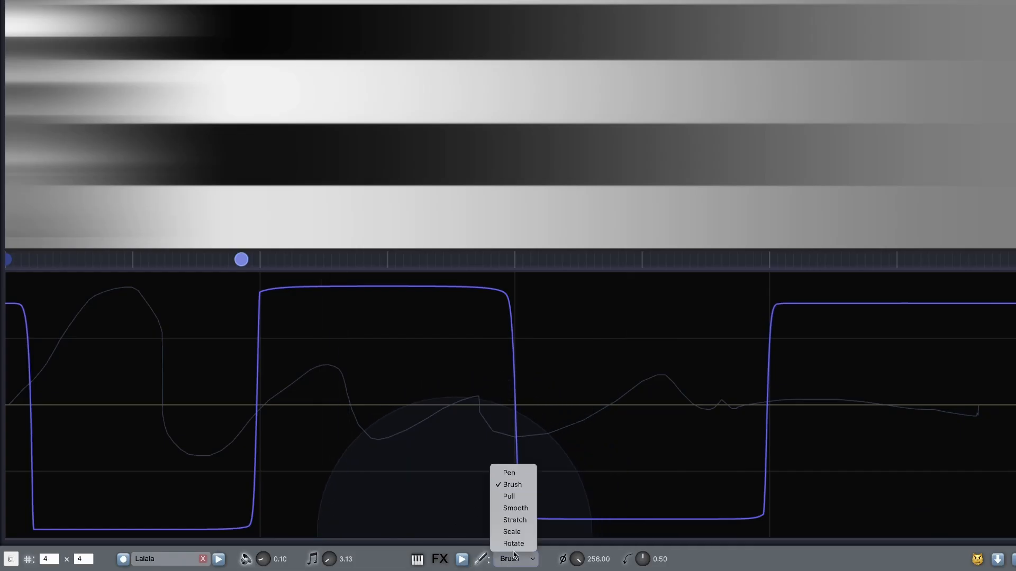
{"action": "left_click", "coordinate": [519, 496]}
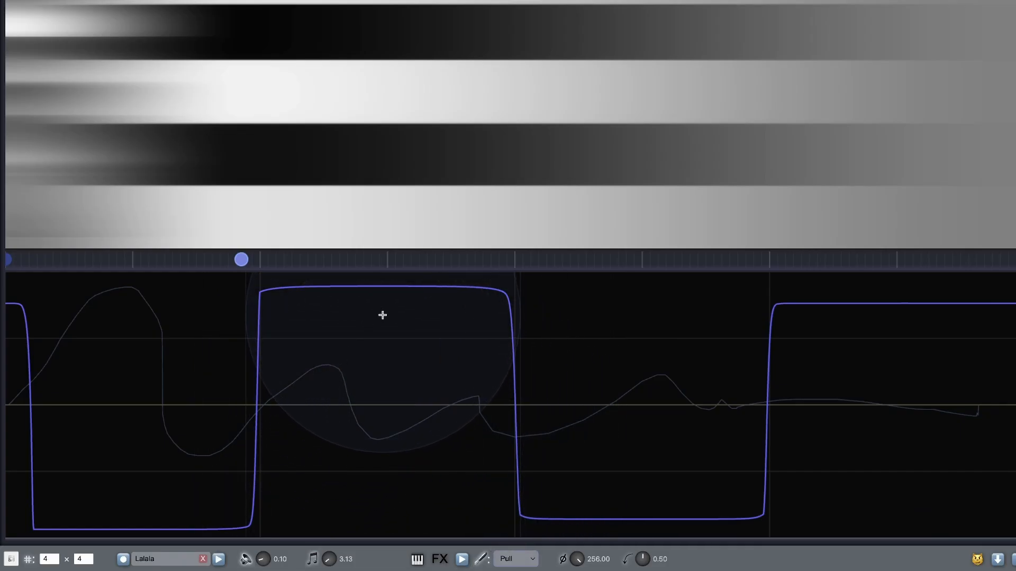
{"action": "left_click_drag", "start_coordinate": [385, 308], "coordinate": [383, 472]}
{"action": "left_click_drag", "start_coordinate": [136, 478], "coordinate": [144, 346]}
{"action": "mouse_move", "coordinate": [248, 510]}
{"action": "left_mouse_down"}
{"action": "mouse_move", "coordinate": [246, 466]}
{"action": "mouse_move", "coordinate": [245, 512]}
{"action": "left_mouse_up"}
{"action": "left_click_drag", "start_coordinate": [266, 298], "coordinate": [265, 316]}
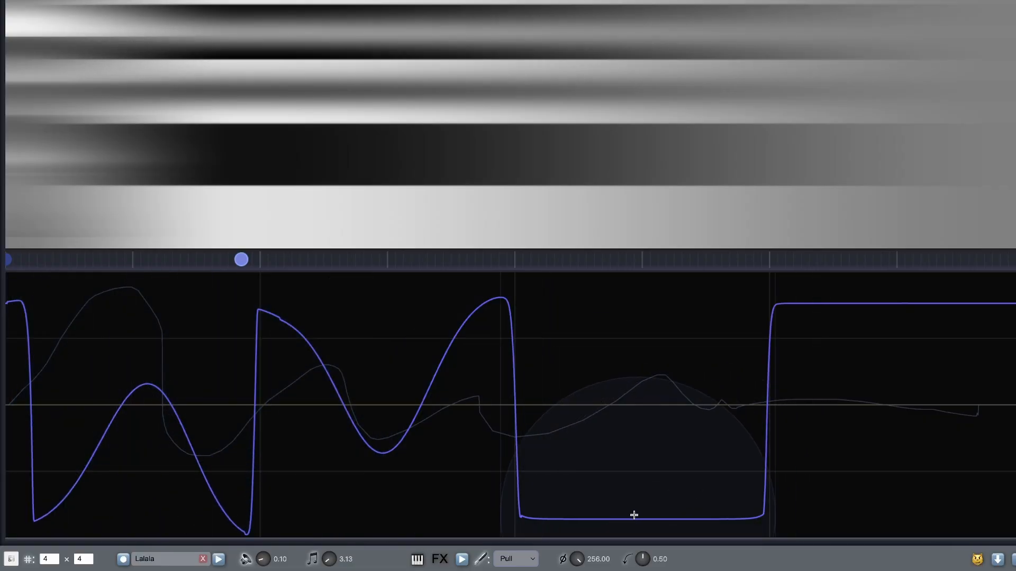
Pull a hump up from the middle low plateau and reshape the neighbouring slopes, valley and corners of the waveform
{"action": "left_click_drag", "start_coordinate": [633, 517], "coordinate": [633, 412]}
{"action": "mouse_move", "coordinate": [785, 367]}
{"action": "left_mouse_down"}
{"action": "mouse_move", "coordinate": [778, 354]}
{"action": "mouse_move", "coordinate": [751, 392]}
{"action": "mouse_move", "coordinate": [725, 344]}
{"action": "mouse_move", "coordinate": [721, 495]}
{"action": "mouse_move", "coordinate": [707, 519]}
{"action": "mouse_move", "coordinate": [732, 494]}
{"action": "mouse_move", "coordinate": [719, 495]}
{"action": "left_mouse_up"}
{"action": "left_click_drag", "start_coordinate": [610, 479], "coordinate": [660, 452]}
{"action": "left_click_drag", "start_coordinate": [530, 501], "coordinate": [553, 493]}
{"action": "left_click_drag", "start_coordinate": [430, 458], "coordinate": [389, 454]}
{"action": "left_click_drag", "start_coordinate": [529, 489], "coordinate": [542, 483]}
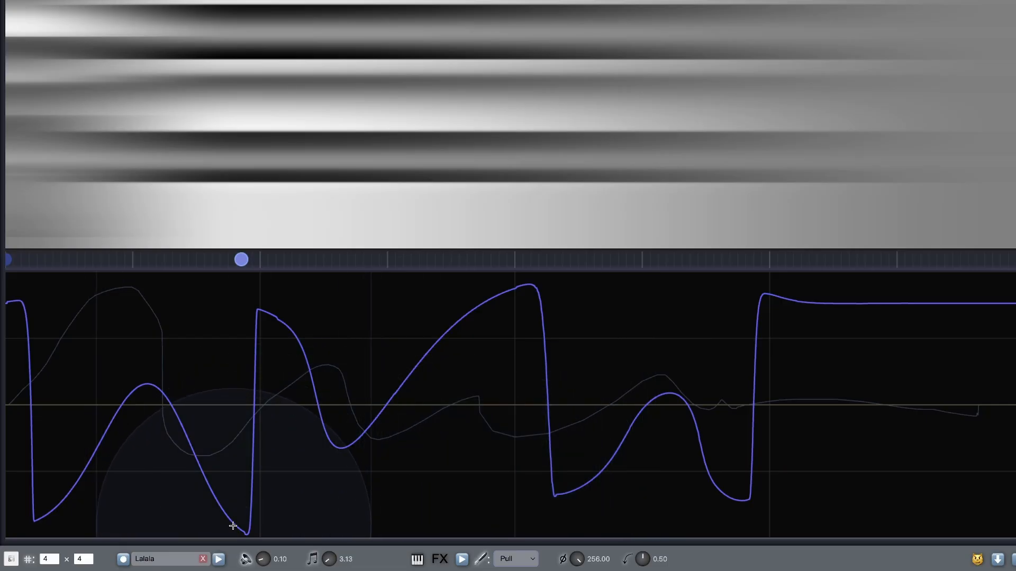
{"action": "left_click_drag", "start_coordinate": [233, 526], "coordinate": [223, 506]}
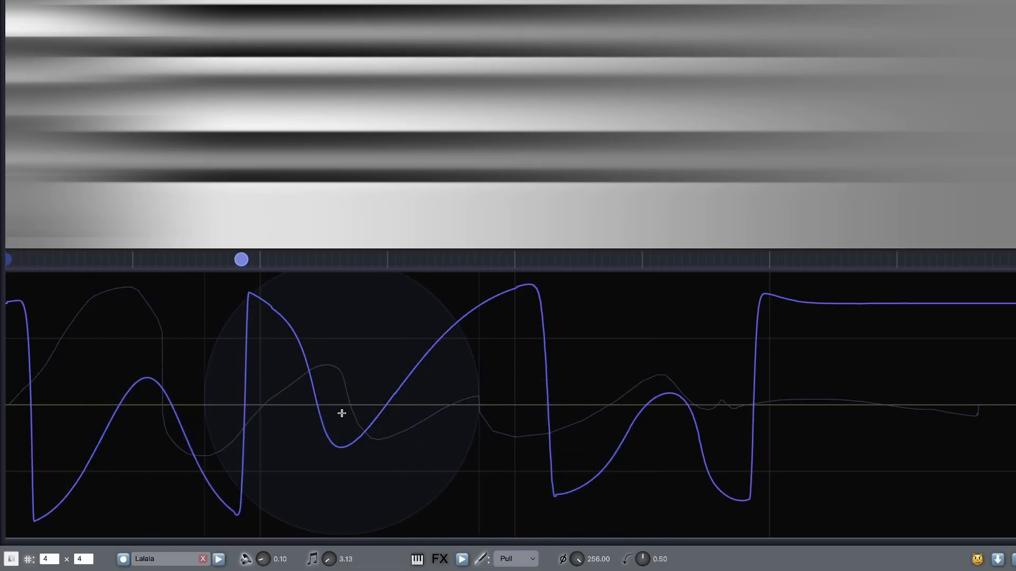
Round off the waveform's sharp corners with the Smooth tool, reducing its size from 256 to 108.27
{"action": "left_click", "coordinate": [521, 559]}
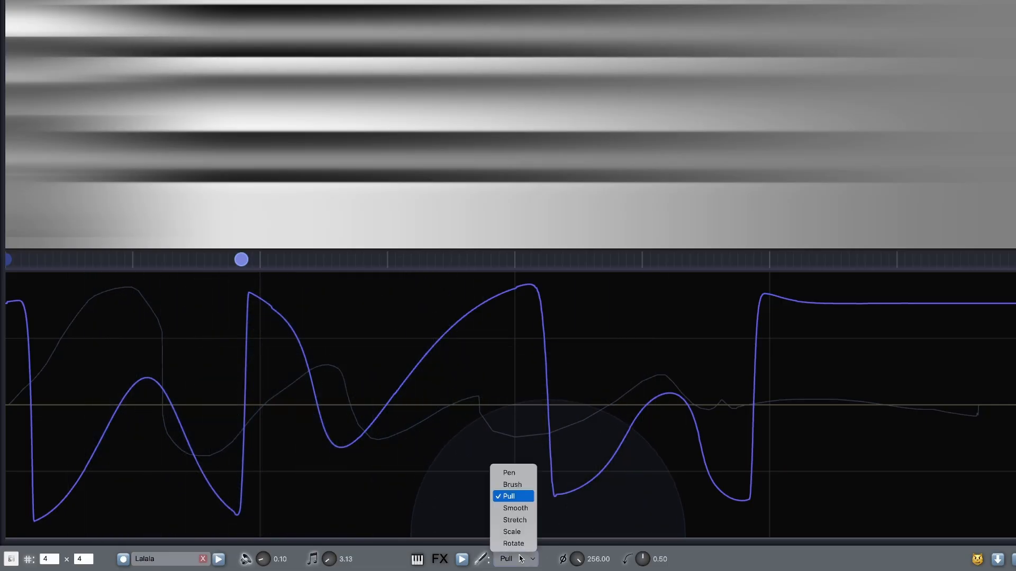
{"action": "left_click", "coordinate": [509, 509]}
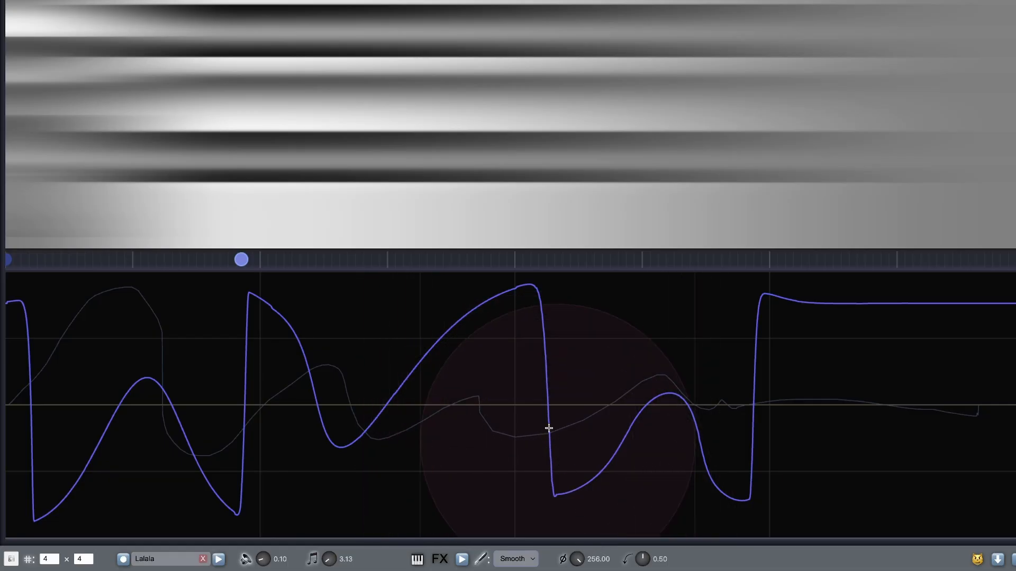
{"action": "mouse_move", "coordinate": [548, 428]}
{"action": "left_mouse_down"}
{"action": "mouse_move", "coordinate": [567, 465]}
{"action": "mouse_move", "coordinate": [558, 444]}
{"action": "mouse_move", "coordinate": [692, 440]}
{"action": "mouse_move", "coordinate": [798, 355]}
{"action": "mouse_move", "coordinate": [958, 346]}
{"action": "mouse_move", "coordinate": [790, 412]}
{"action": "mouse_move", "coordinate": [481, 340]}
{"action": "mouse_move", "coordinate": [300, 336]}
{"action": "mouse_move", "coordinate": [245, 360]}
{"action": "mouse_move", "coordinate": [261, 369]}
{"action": "mouse_move", "coordinate": [240, 412]}
{"action": "mouse_move", "coordinate": [109, 449]}
{"action": "mouse_move", "coordinate": [42, 439]}
{"action": "mouse_move", "coordinate": [32, 343]}
{"action": "mouse_move", "coordinate": [106, 452]}
{"action": "mouse_move", "coordinate": [175, 443]}
{"action": "mouse_move", "coordinate": [82, 438]}
{"action": "mouse_move", "coordinate": [238, 386]}
{"action": "mouse_move", "coordinate": [280, 400]}
{"action": "mouse_move", "coordinate": [434, 372]}
{"action": "mouse_move", "coordinate": [537, 392]}
{"action": "mouse_move", "coordinate": [579, 437]}
{"action": "mouse_move", "coordinate": [555, 440]}
{"action": "left_mouse_up"}
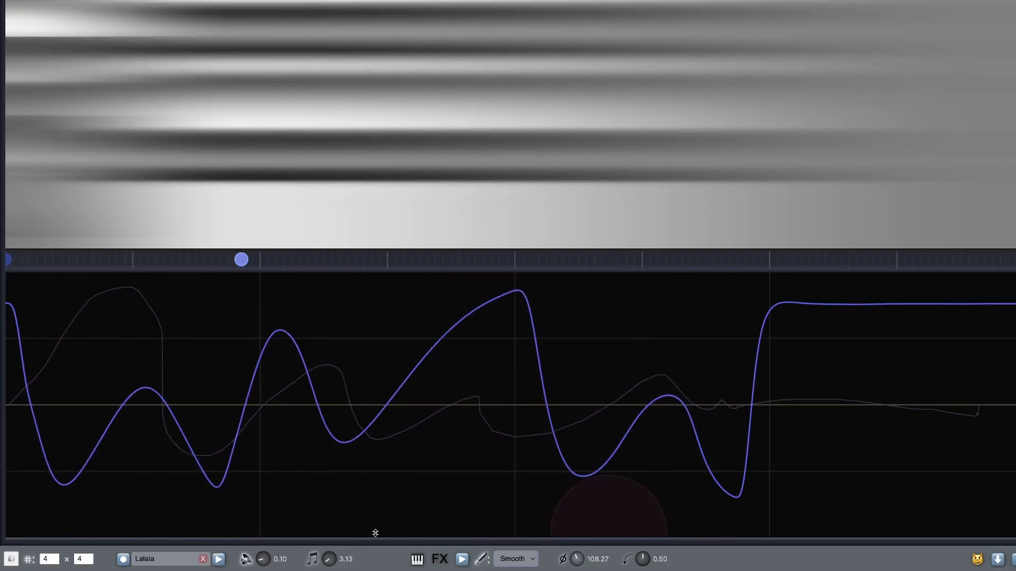
{"action": "mouse_move", "coordinate": [646, 447]}
{"action": "left_mouse_down"}
{"action": "mouse_move", "coordinate": [639, 403]}
{"action": "mouse_move", "coordinate": [510, 297]}
{"action": "mouse_move", "coordinate": [540, 367]}
{"action": "mouse_move", "coordinate": [550, 466]}
{"action": "left_mouse_up"}
Shift and widen the waveform's peaks and valleys horizontally with the Stretch tool, moving an early zero crossing to the waveform's start
{"action": "left_click", "coordinate": [516, 559]}
{"action": "mouse_move", "coordinate": [518, 560]}
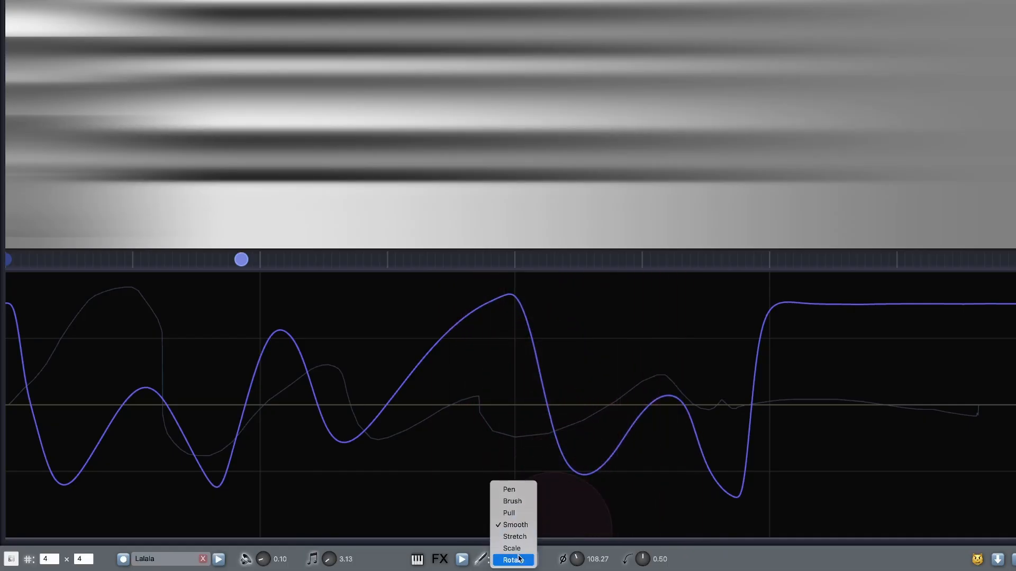
{"action": "left_click", "coordinate": [518, 540]}
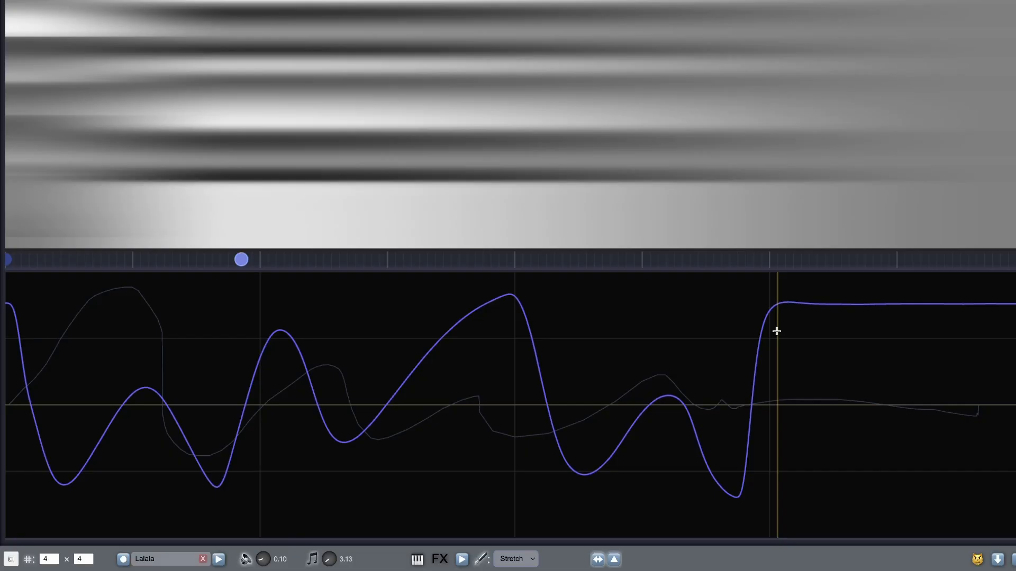
{"action": "left_click_drag", "start_coordinate": [778, 329], "coordinate": [766, 328]}
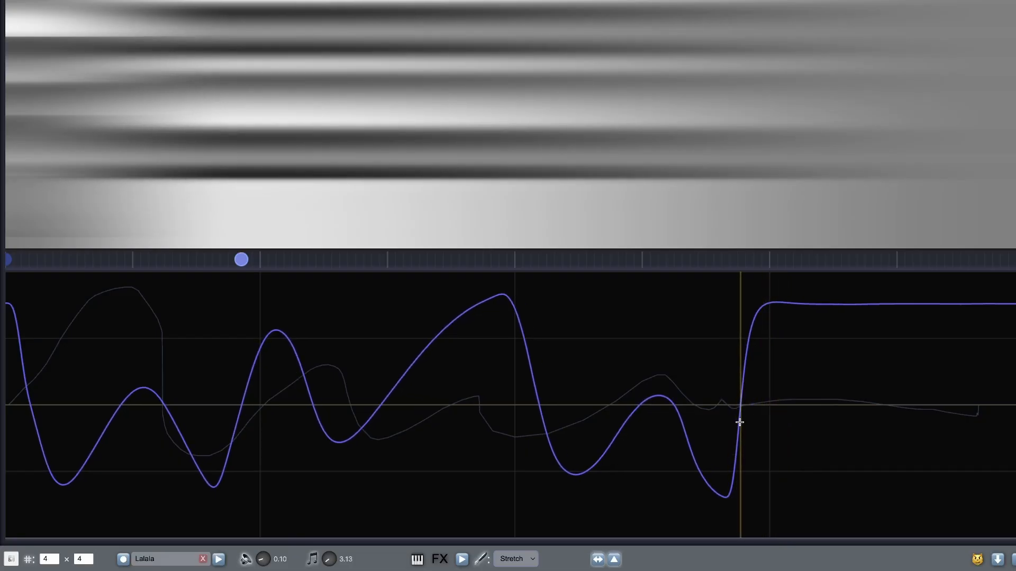
{"action": "left_click_drag", "start_coordinate": [740, 422], "coordinate": [1010, 415]}
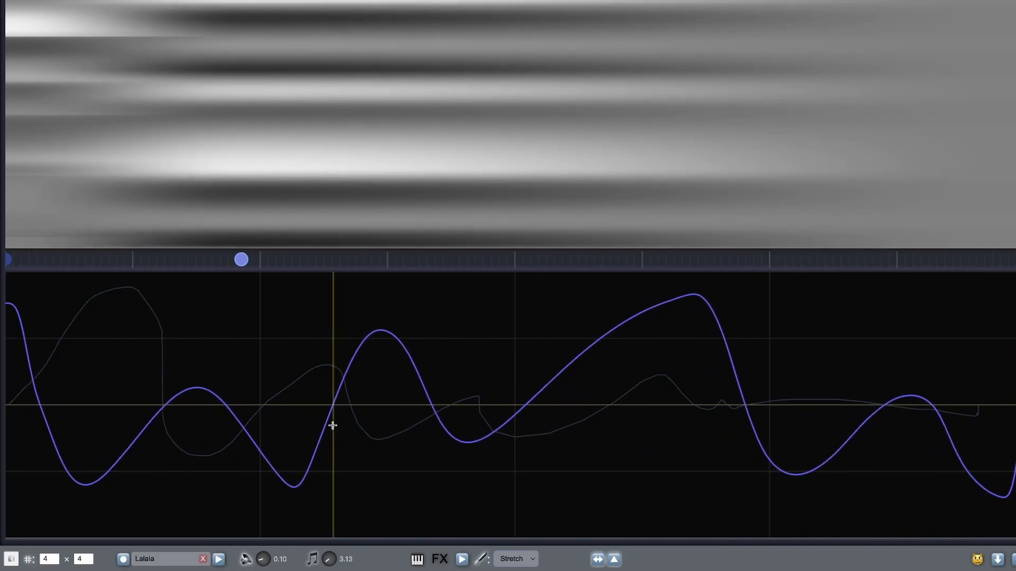
{"action": "left_click_drag", "start_coordinate": [332, 425], "coordinate": [6, 418]}
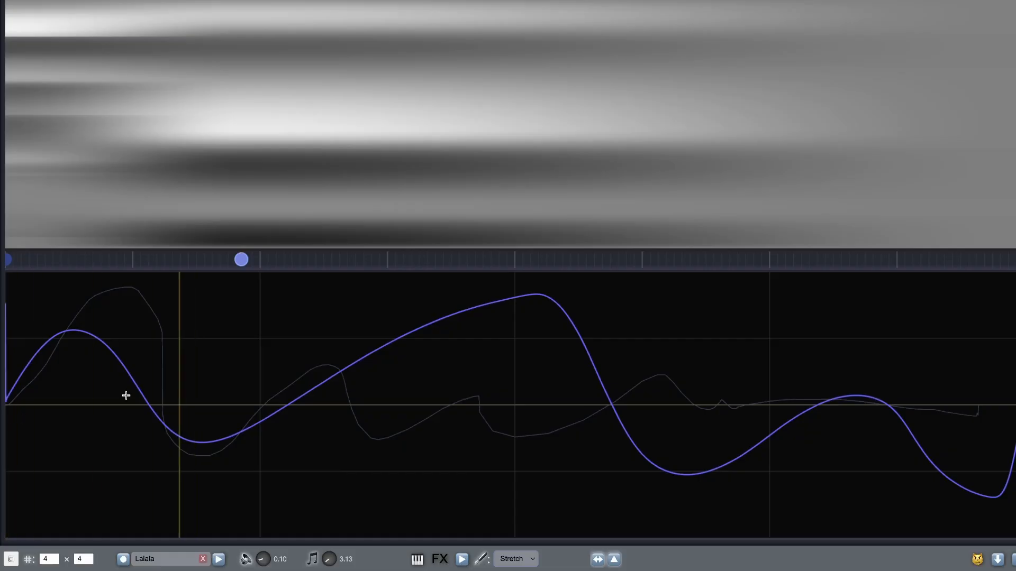
Smooth out the vertical spike at the start of the waveform with the Smooth tool
{"action": "left_click", "coordinate": [527, 564]}
{"action": "key", "text": "Return"}
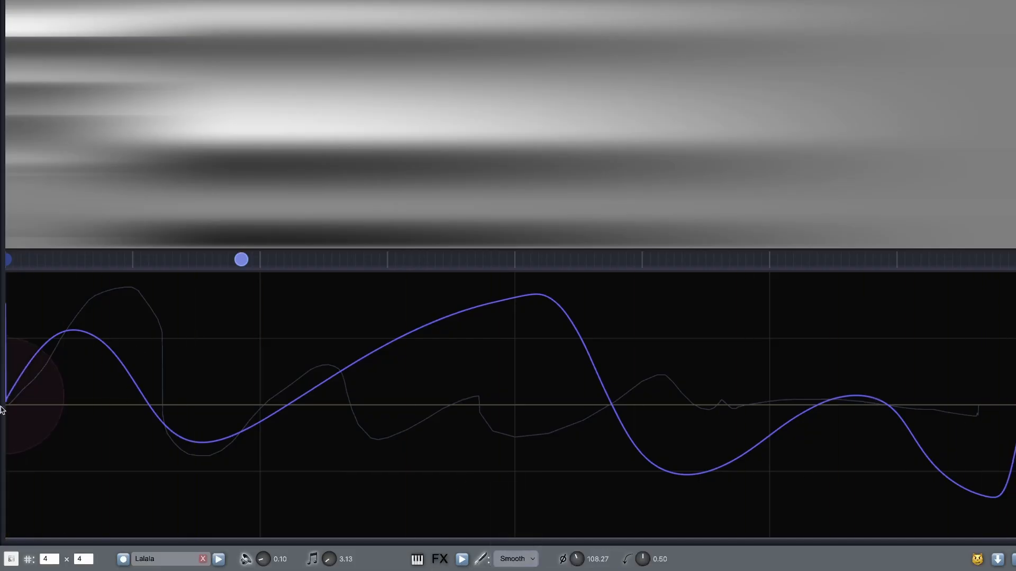
{"action": "left_click_drag", "start_coordinate": [6, 406], "coordinate": [8, 399]}
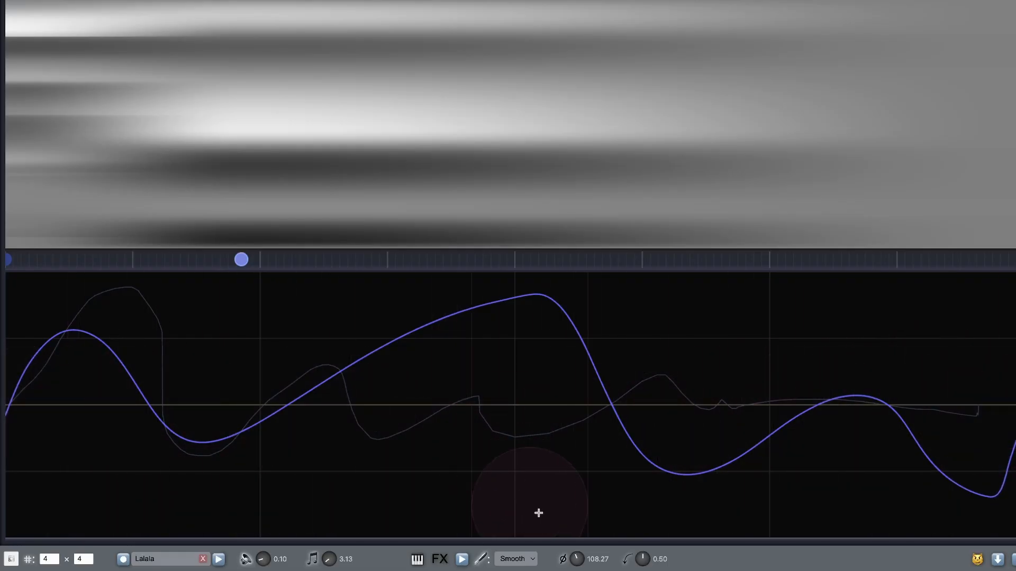
Stretch the waveform horizontally around its rising middle slope with the Stretch tool, and smooth the kink left there with the Smooth tool
{"action": "left_click", "coordinate": [523, 557]}
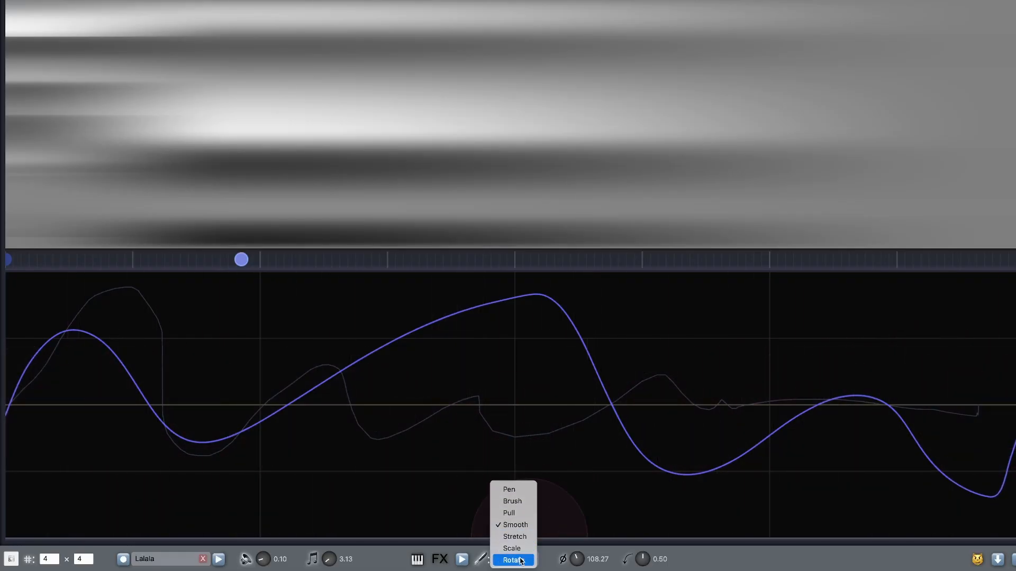
{"action": "left_click", "coordinate": [522, 537]}
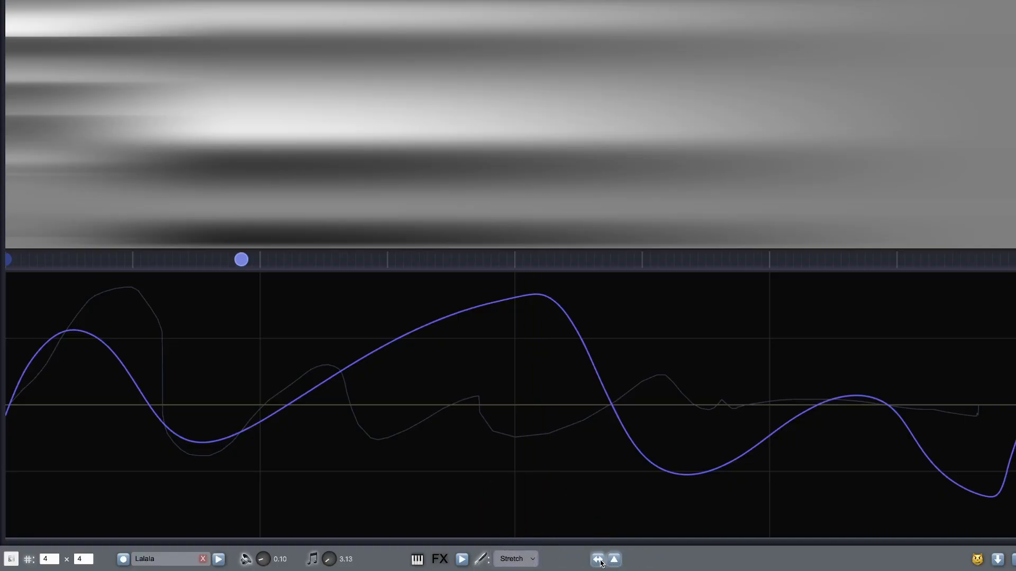
{"action": "left_click", "coordinate": [598, 559]}
{"action": "left_click_drag", "start_coordinate": [458, 421], "coordinate": [499, 453]}
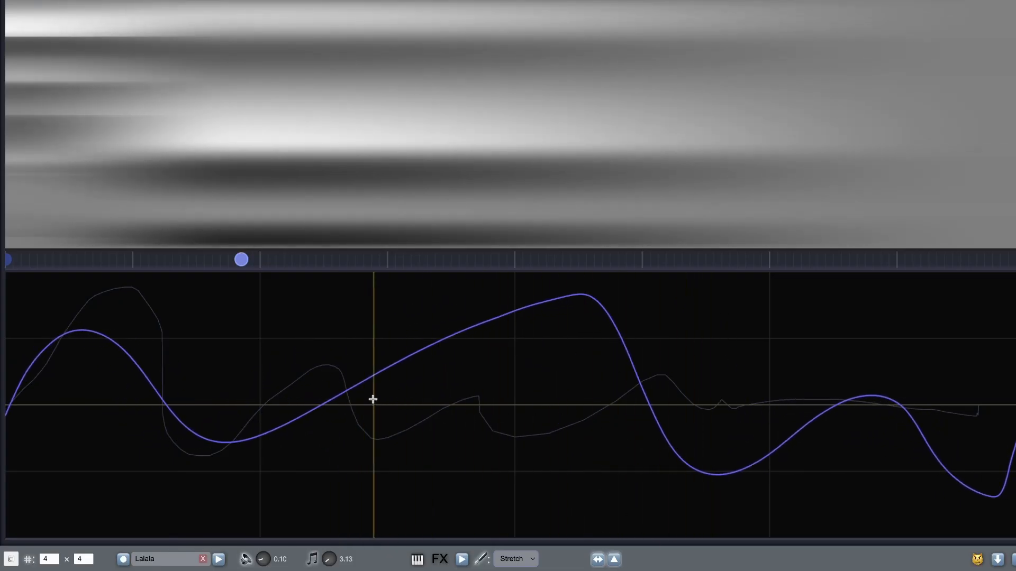
{"action": "left_click_drag", "start_coordinate": [371, 392], "coordinate": [925, 409]}
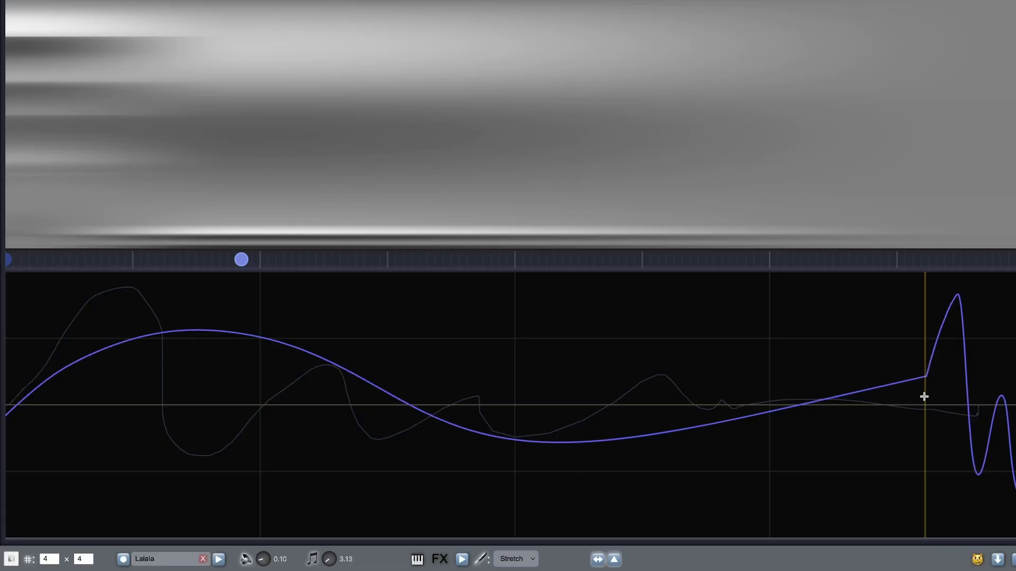
{"action": "mouse_move", "coordinate": [923, 397]}
{"action": "left_mouse_down"}
{"action": "mouse_move", "coordinate": [384, 400]}
{"action": "mouse_move", "coordinate": [401, 400]}
{"action": "mouse_move", "coordinate": [413, 368]}
{"action": "left_mouse_up"}
{"action": "left_click", "coordinate": [514, 559]}
{"action": "left_click", "coordinate": [515, 539]}
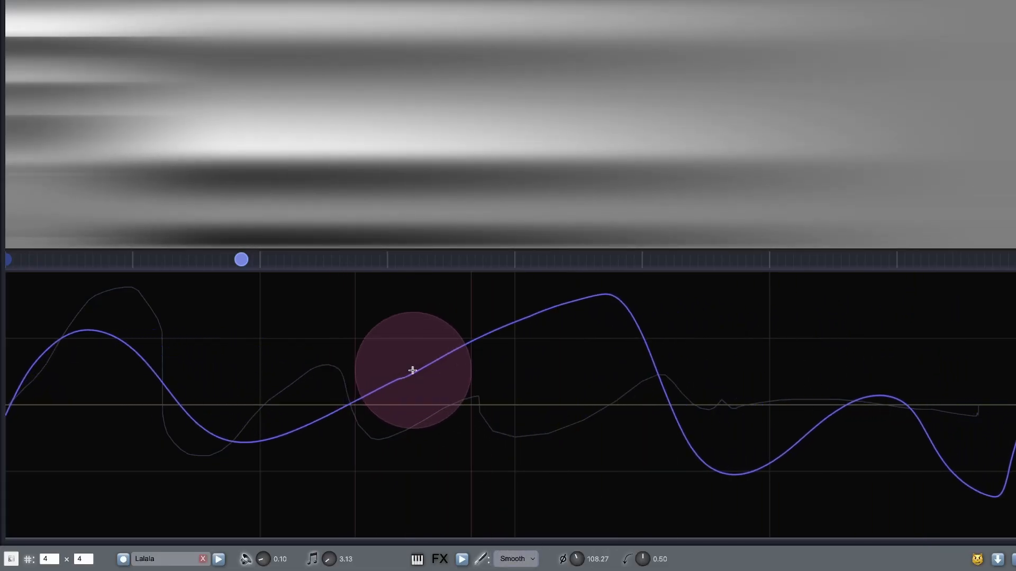
Stretch the waveform horizontally with the Stretch tool's circle shape, starting it near the zero line and shifting the tallest peak toward the start
{"action": "left_click", "coordinate": [514, 560]}
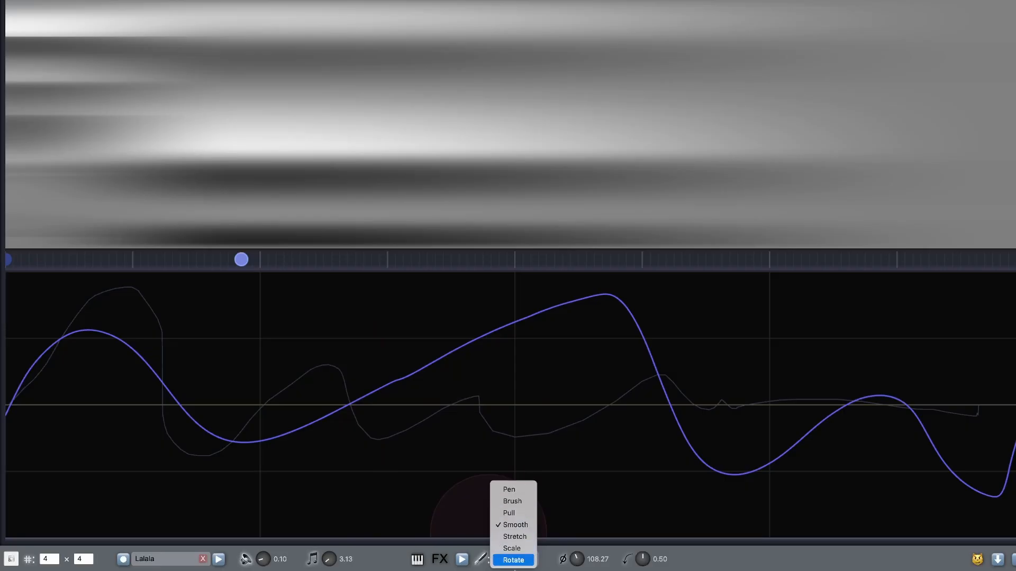
{"action": "left_click", "coordinate": [520, 537]}
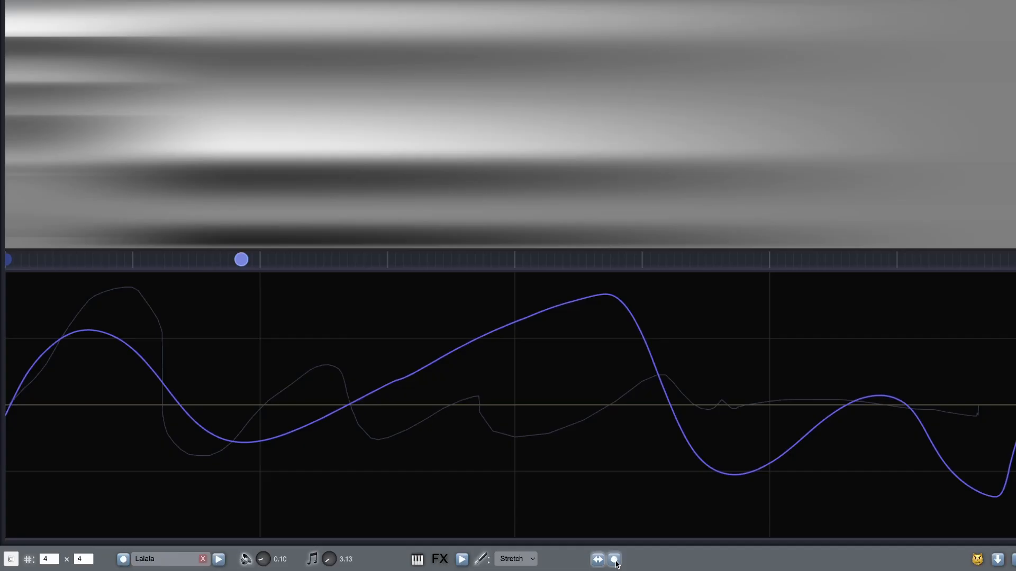
{"action": "left_click_drag", "start_coordinate": [396, 376], "coordinate": [141, 380]}
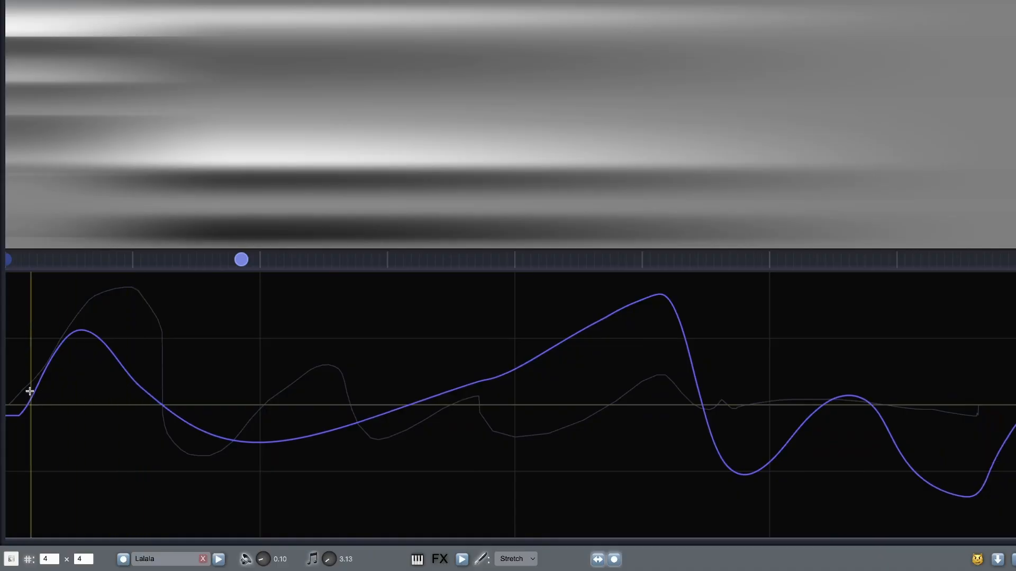
{"action": "left_click_drag", "start_coordinate": [30, 391], "coordinate": [2, 438]}
{"action": "left_click_drag", "start_coordinate": [649, 418], "coordinate": [757, 414]}
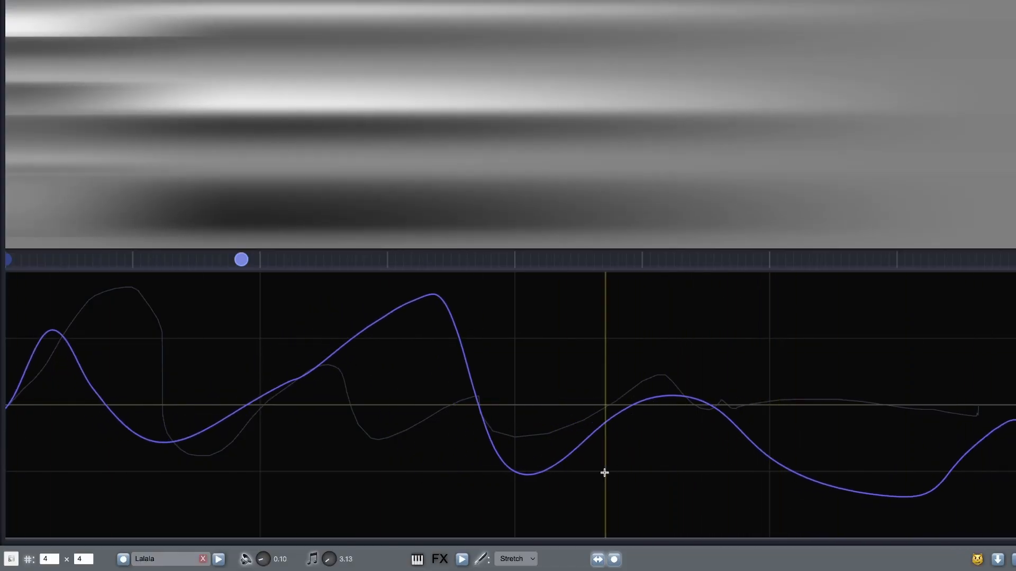
{"action": "left_click", "coordinate": [511, 560]}
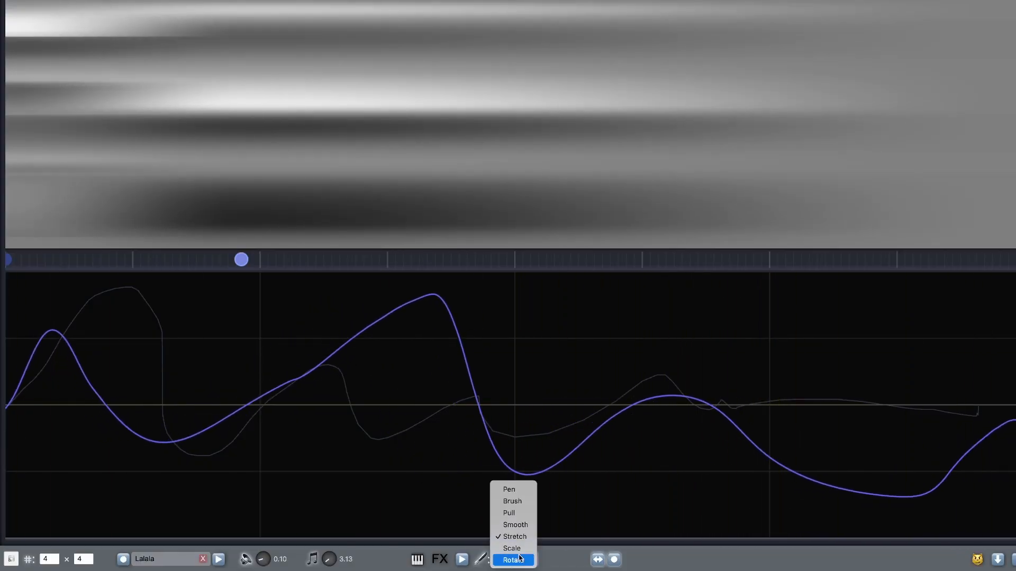
{"action": "left_click", "coordinate": [612, 492]}
{"action": "left_click_drag", "start_coordinate": [596, 516], "coordinate": [690, 490]}
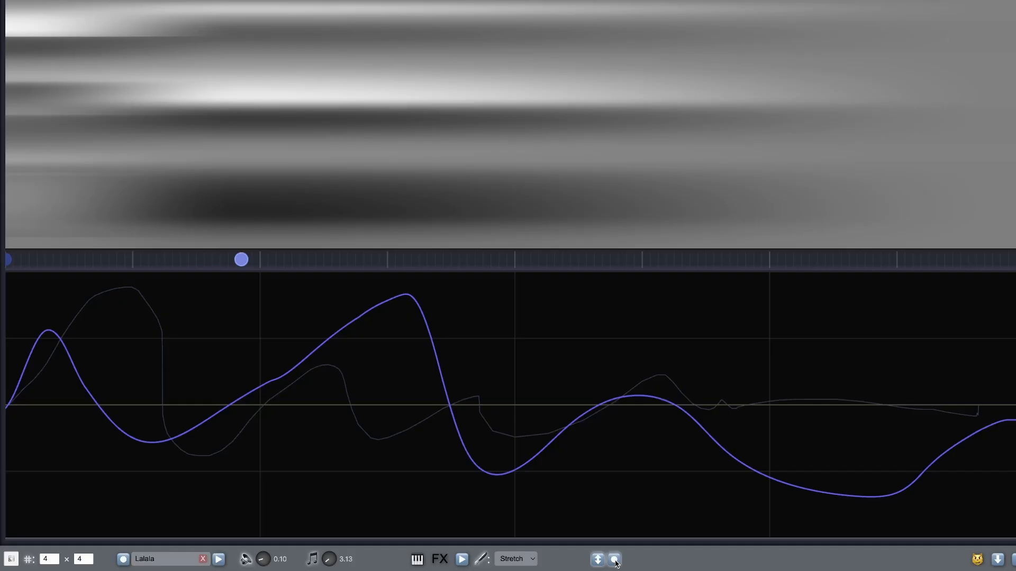
Stretch the waveform vertically with the triangle shape, lowering its end and the slope after the tallest peak and raising its start to zero
{"action": "mouse_move", "coordinate": [1012, 420]}
{"action": "left_mouse_down"}
{"action": "mouse_move", "coordinate": [1011, 498]}
{"action": "mouse_move", "coordinate": [1012, 281]}
{"action": "mouse_move", "coordinate": [1012, 498]}
{"action": "mouse_move", "coordinate": [1012, 436]}
{"action": "left_mouse_up"}
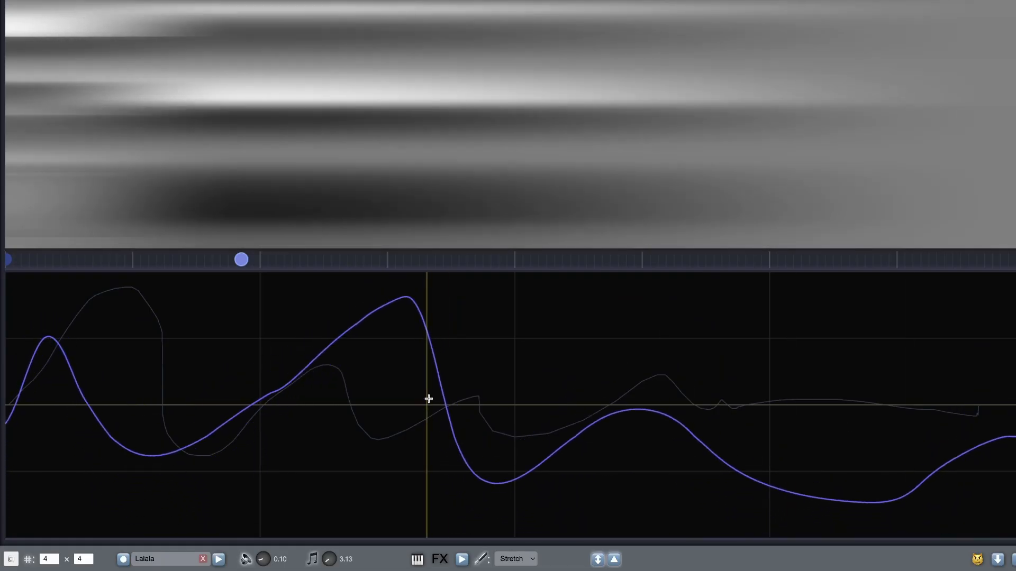
{"action": "mouse_move", "coordinate": [430, 341]}
{"action": "left_mouse_down"}
{"action": "mouse_move", "coordinate": [429, 508]}
{"action": "mouse_move", "coordinate": [424, 363]}
{"action": "mouse_move", "coordinate": [425, 401]}
{"action": "left_mouse_up"}
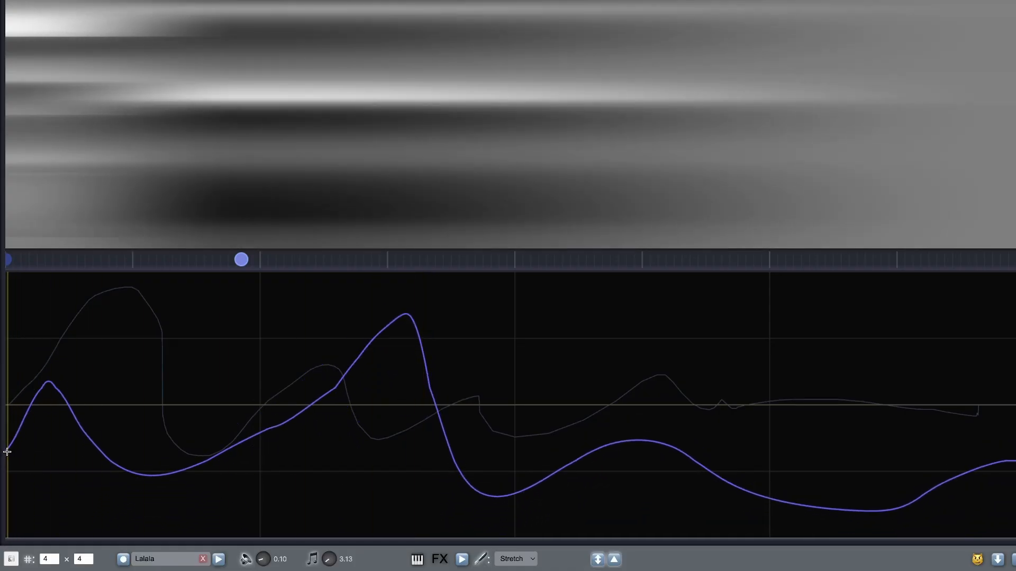
{"action": "left_click_drag", "start_coordinate": [7, 451], "coordinate": [8, 404]}
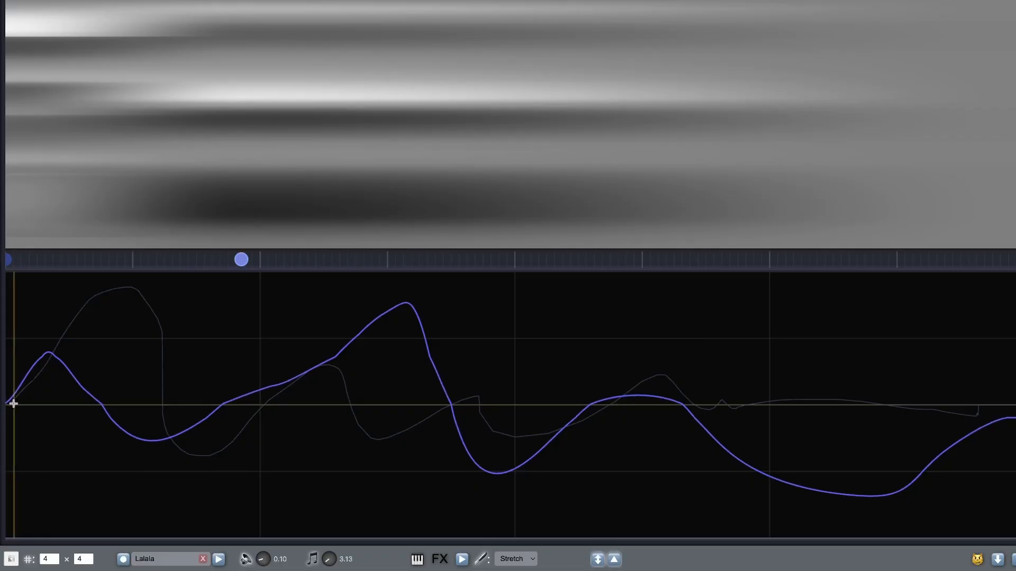
Smooth the flattened end of the waveform with the Smooth tool, and nudge the falling middle slope vertically with the Stretch tool's circle shape
{"action": "left_click", "coordinate": [507, 561]}
{"action": "left_click", "coordinate": [515, 527]}
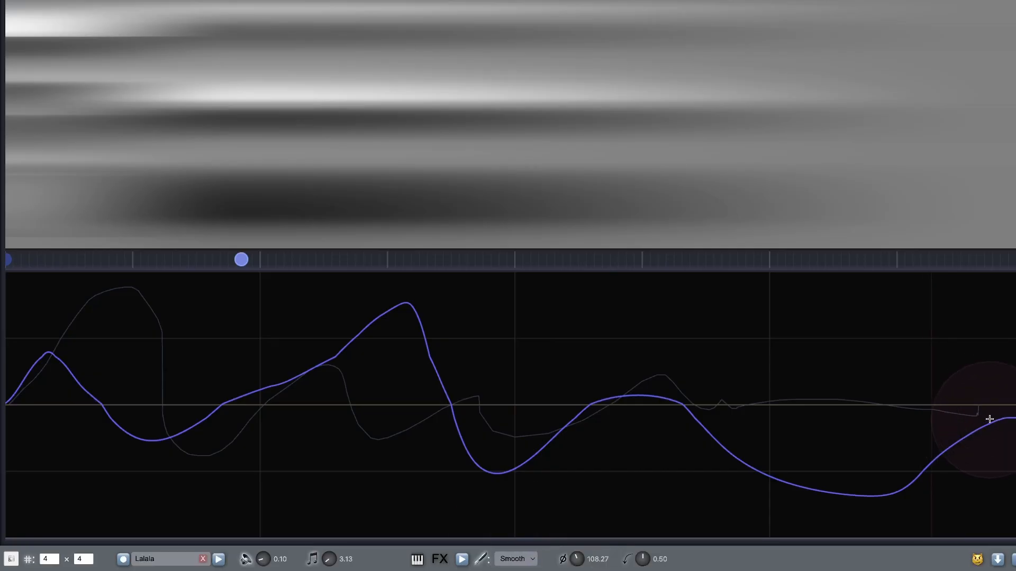
{"action": "mouse_move", "coordinate": [989, 419]}
{"action": "left_mouse_down"}
{"action": "mouse_move", "coordinate": [1009, 399]}
{"action": "mouse_move", "coordinate": [1005, 420]}
{"action": "mouse_move", "coordinate": [977, 435]}
{"action": "mouse_move", "coordinate": [967, 425]}
{"action": "mouse_move", "coordinate": [998, 412]}
{"action": "mouse_move", "coordinate": [970, 427]}
{"action": "left_mouse_up"}
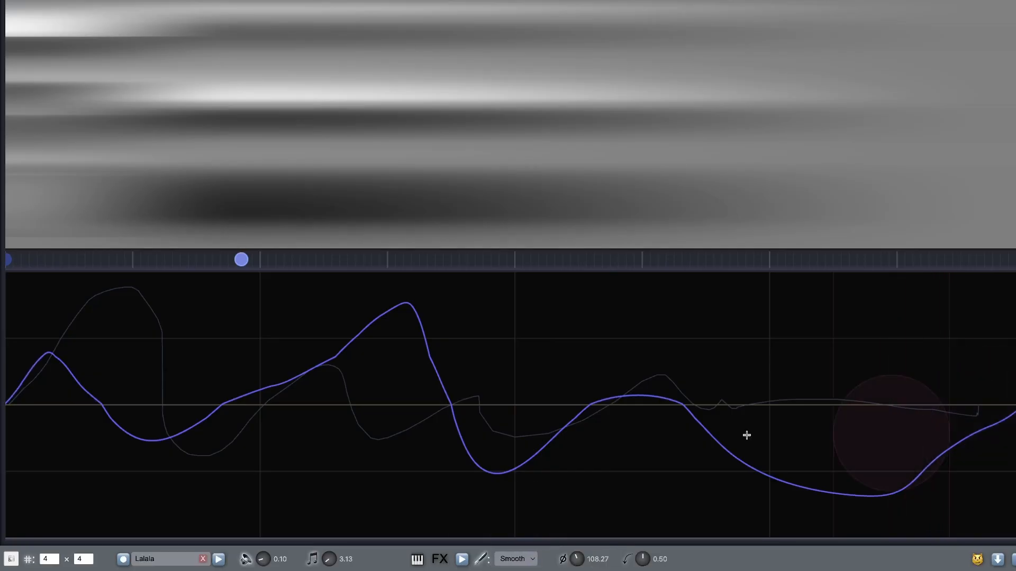
{"action": "left_click", "coordinate": [506, 560]}
{"action": "left_click", "coordinate": [515, 540]}
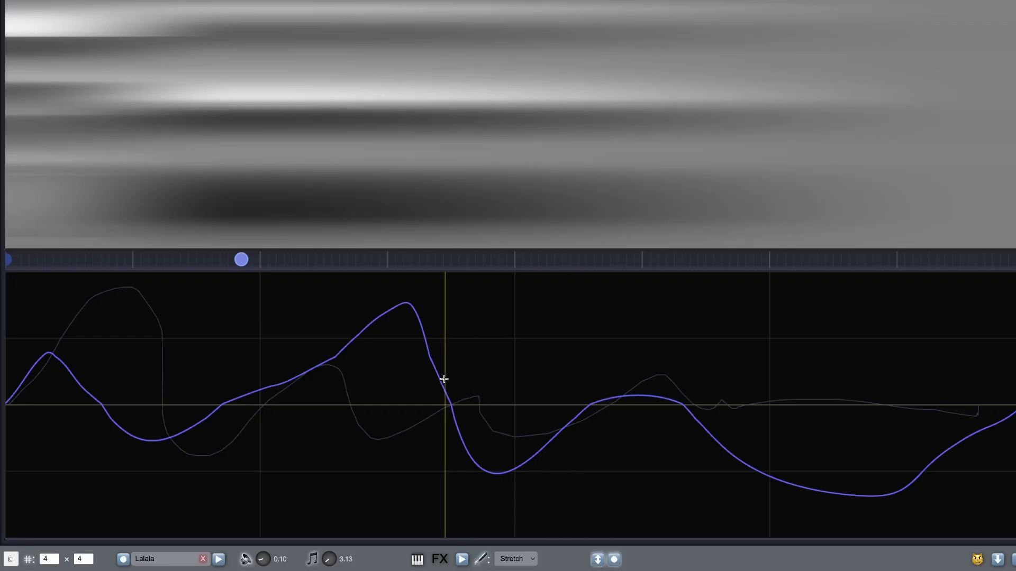
{"action": "mouse_move", "coordinate": [455, 412]}
{"action": "left_mouse_down"}
{"action": "mouse_move", "coordinate": [460, 336]}
{"action": "mouse_move", "coordinate": [451, 437]}
{"action": "mouse_move", "coordinate": [449, 288]}
{"action": "mouse_move", "coordinate": [440, 372]}
{"action": "mouse_move", "coordinate": [451, 290]}
{"action": "mouse_move", "coordinate": [440, 367]}
{"action": "mouse_move", "coordinate": [442, 287]}
{"action": "mouse_move", "coordinate": [442, 535]}
{"action": "mouse_move", "coordinate": [453, 301]}
{"action": "mouse_move", "coordinate": [463, 390]}
{"action": "mouse_move", "coordinate": [467, 324]}
{"action": "mouse_move", "coordinate": [465, 308]}
{"action": "mouse_move", "coordinate": [466, 442]}
{"action": "mouse_move", "coordinate": [467, 399]}
{"action": "mouse_move", "coordinate": [469, 414]}
{"action": "left_mouse_up"}
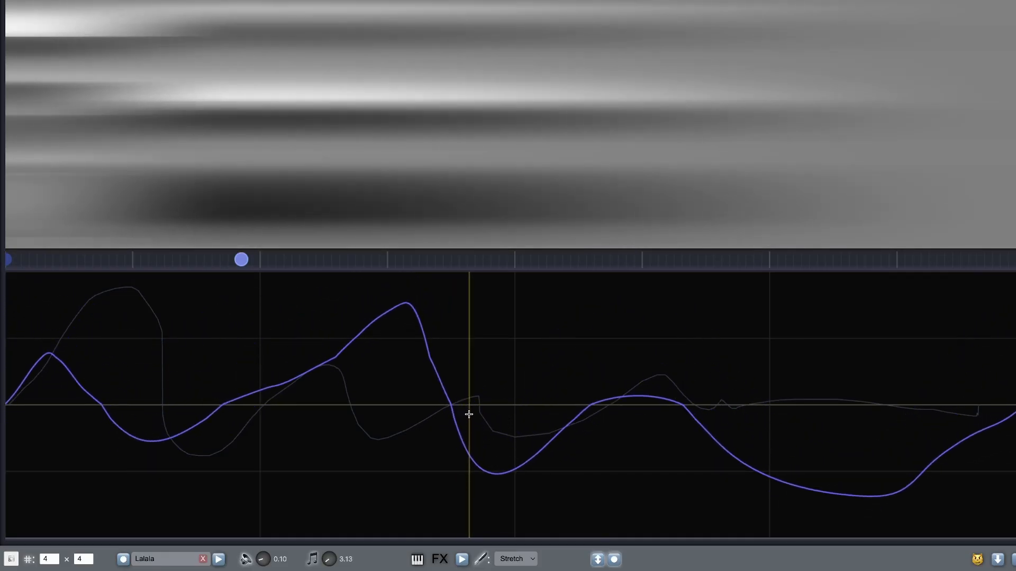
Compress the waveform horizontally into many narrow repeated cycles with the Scale tool
{"action": "left_click", "coordinate": [518, 562]}
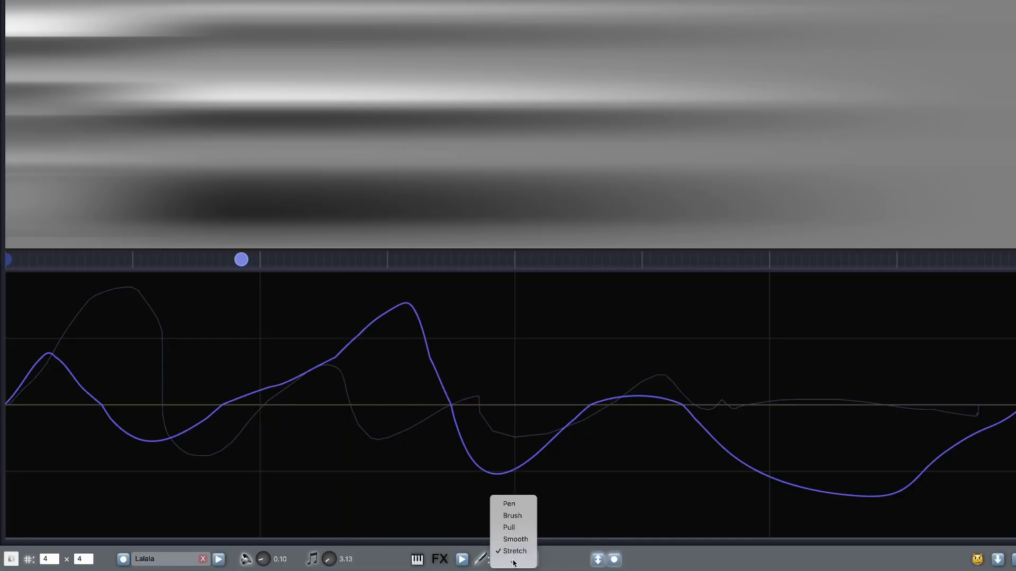
{"action": "left_click", "coordinate": [517, 551]}
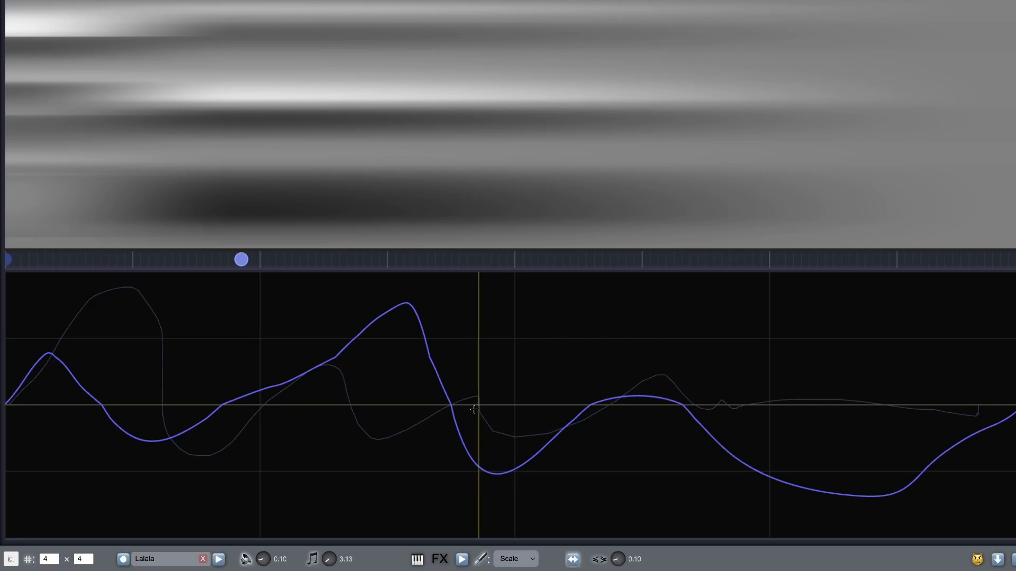
{"action": "mouse_move", "coordinate": [465, 408]}
{"action": "left_mouse_down"}
{"action": "mouse_move", "coordinate": [907, 402]}
{"action": "mouse_move", "coordinate": [422, 427]}
{"action": "mouse_move", "coordinate": [907, 381]}
{"action": "mouse_move", "coordinate": [672, 414]}
{"action": "mouse_move", "coordinate": [848, 390]}
{"action": "mouse_move", "coordinate": [811, 399]}
{"action": "mouse_move", "coordinate": [904, 426]}
{"action": "left_mouse_up"}
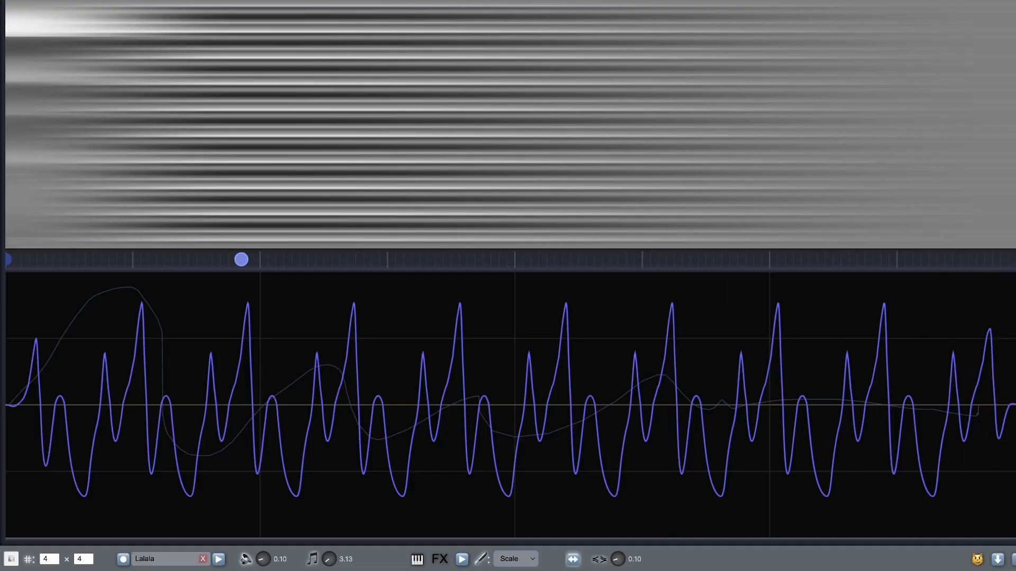
Set the Scale tool's edge blend to 1.00 and rescale the waveform horizontally into fewer, wider, mirrored cycles that fade at both ends
{"action": "left_click_drag", "start_coordinate": [493, 414], "coordinate": [551, 401]}
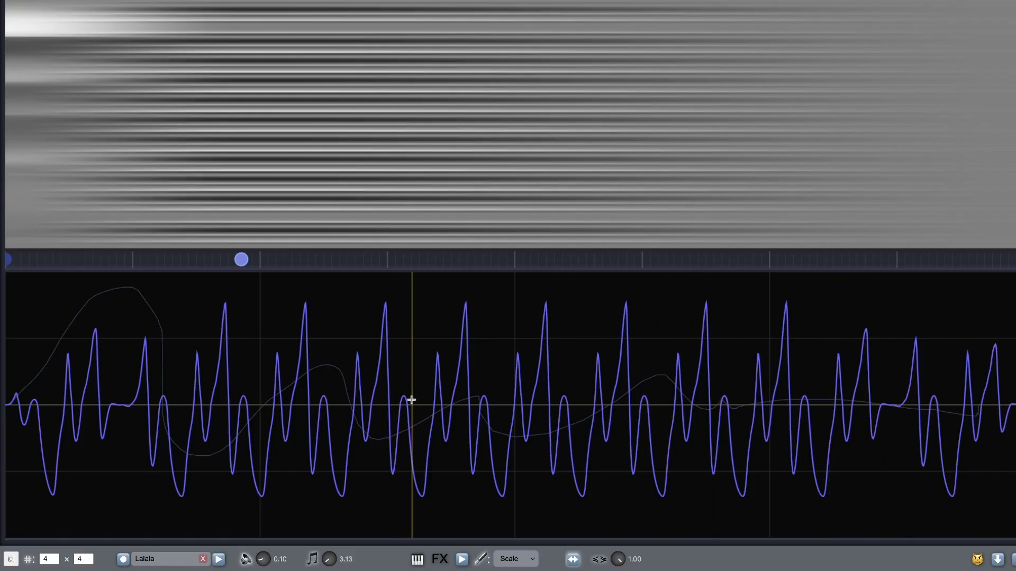
{"action": "left_click_drag", "start_coordinate": [411, 400], "coordinate": [336, 407]}
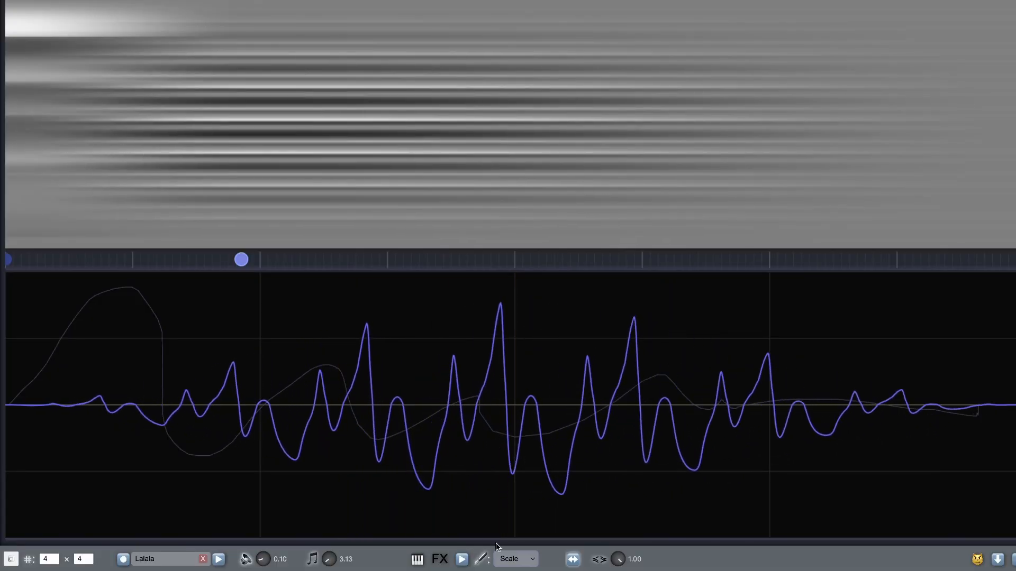
{"action": "left_click_drag", "start_coordinate": [522, 411], "coordinate": [374, 444]}
{"action": "right_click", "coordinate": [387, 444]}
{"action": "left_click", "coordinate": [374, 443]}
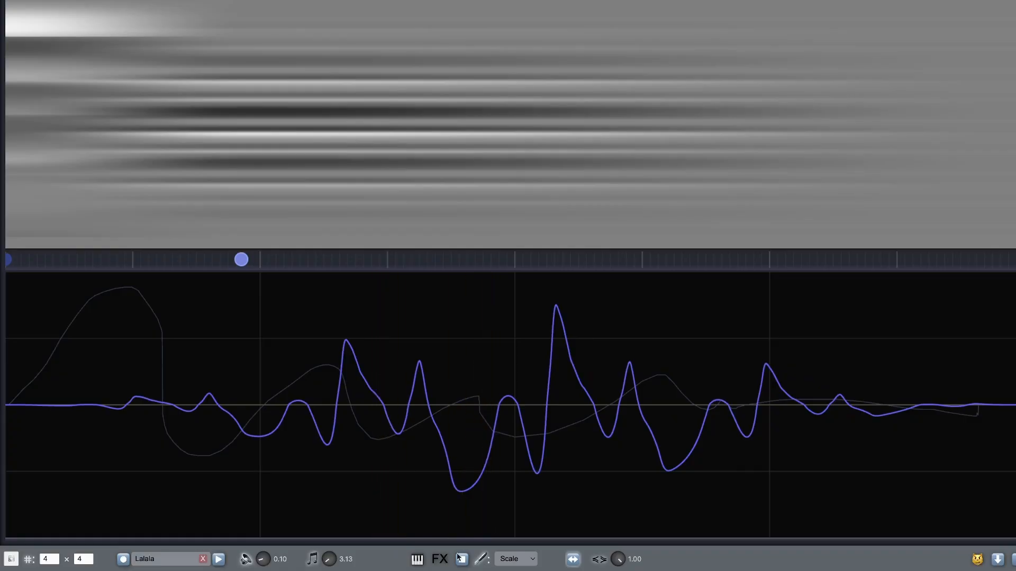
{"action": "right_click", "coordinate": [435, 422]}
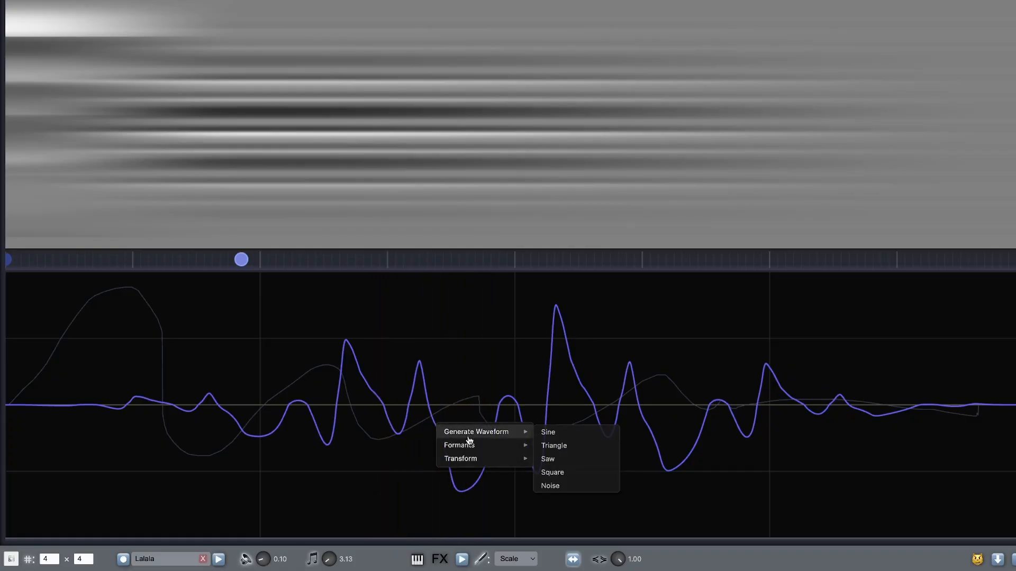
{"action": "left_click", "coordinate": [442, 387]}
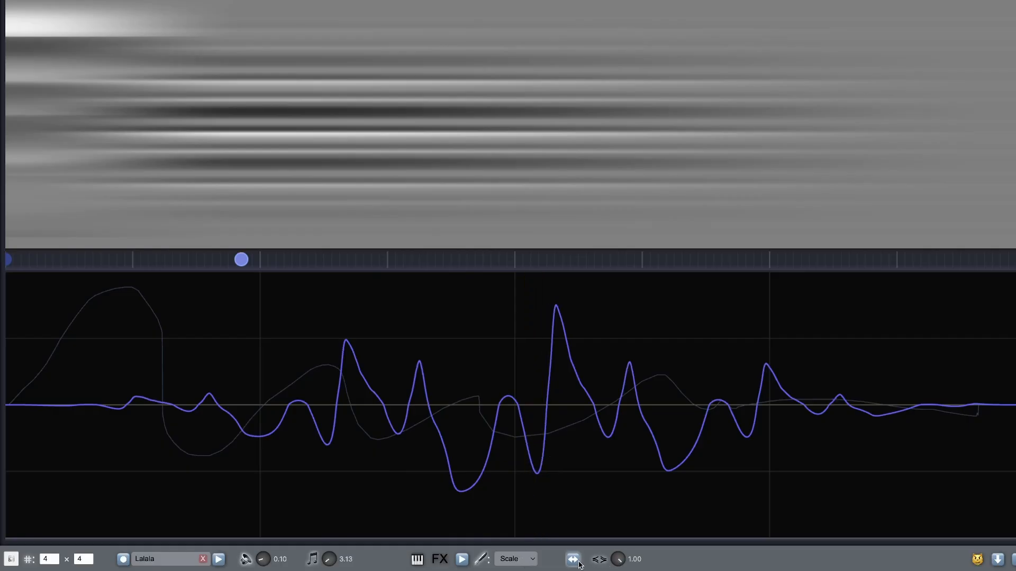
Reduce the waveform's height with the Scale tool's vertical mode and add three keyframes in the second half of the timeline
{"action": "left_click_drag", "start_coordinate": [484, 396], "coordinate": [487, 449]}
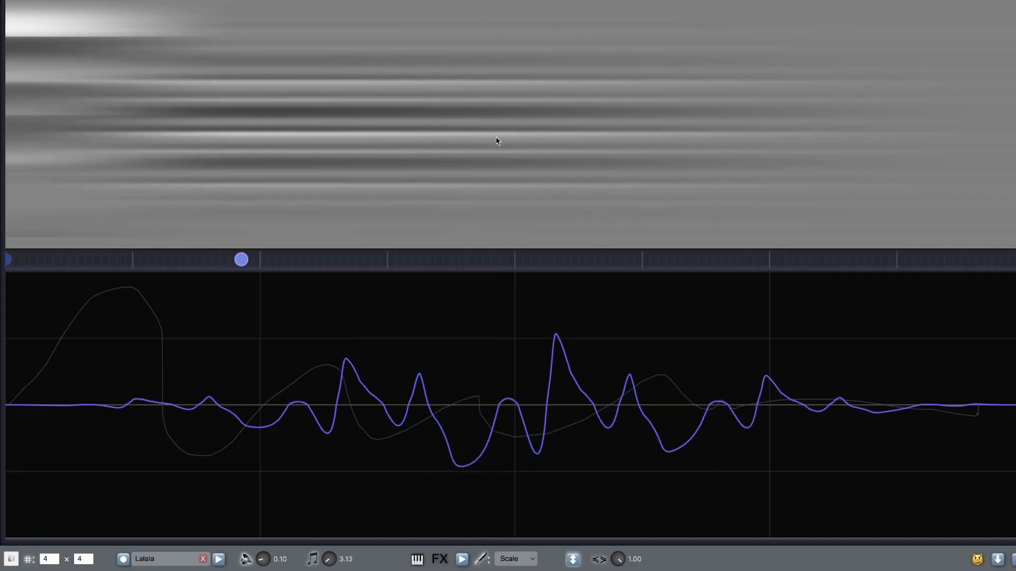
{"action": "left_click", "coordinate": [894, 259]}
{"action": "left_click", "coordinate": [666, 259]}
{"action": "left_click", "coordinate": [530, 259]}
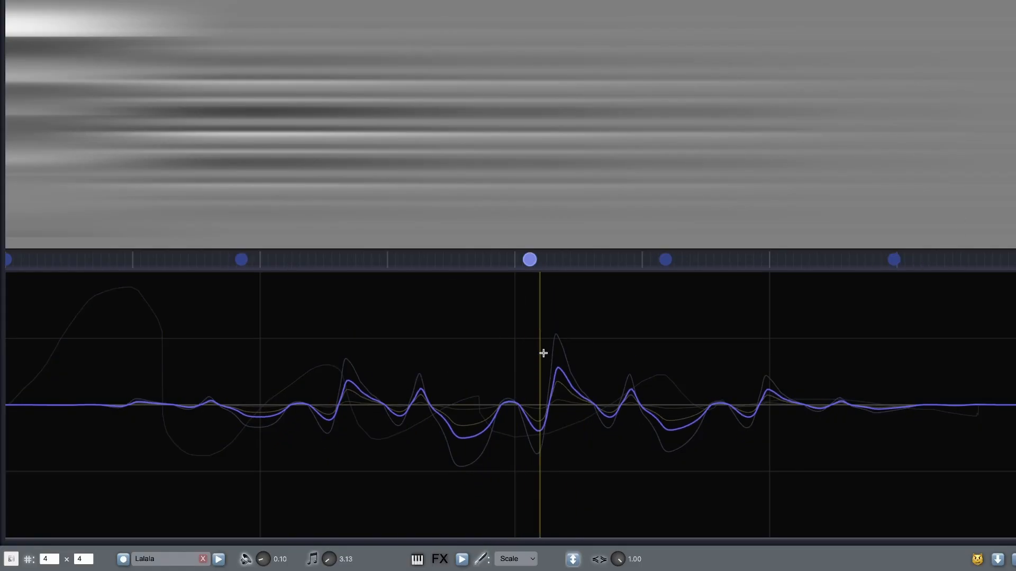
Scale up the waveform's height at the newly added middle keyframe and at the one following it
{"action": "left_click_drag", "start_coordinate": [564, 342], "coordinate": [576, 134]}
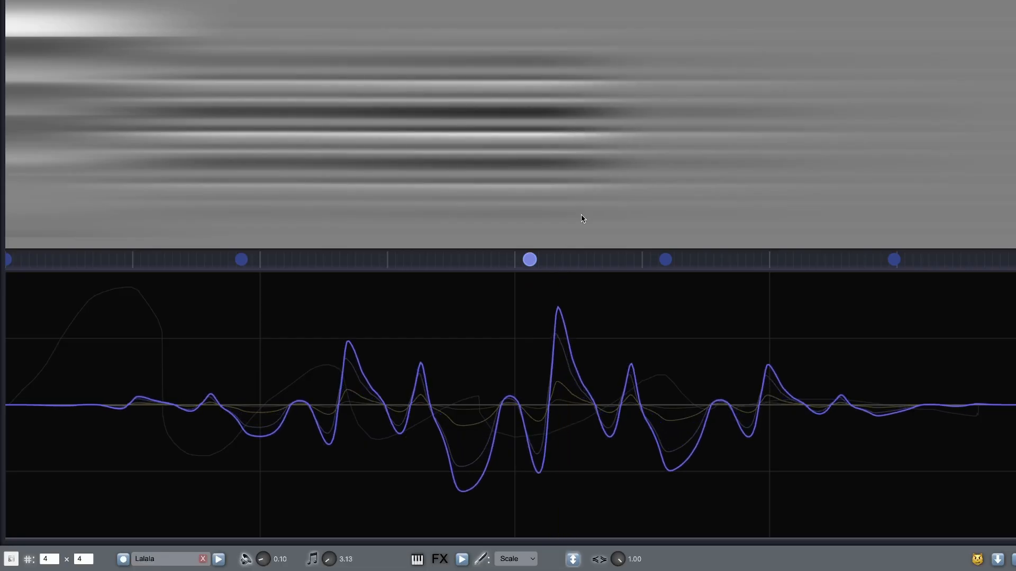
{"action": "left_click", "coordinate": [667, 259]}
{"action": "left_click_drag", "start_coordinate": [592, 360], "coordinate": [677, 25]}
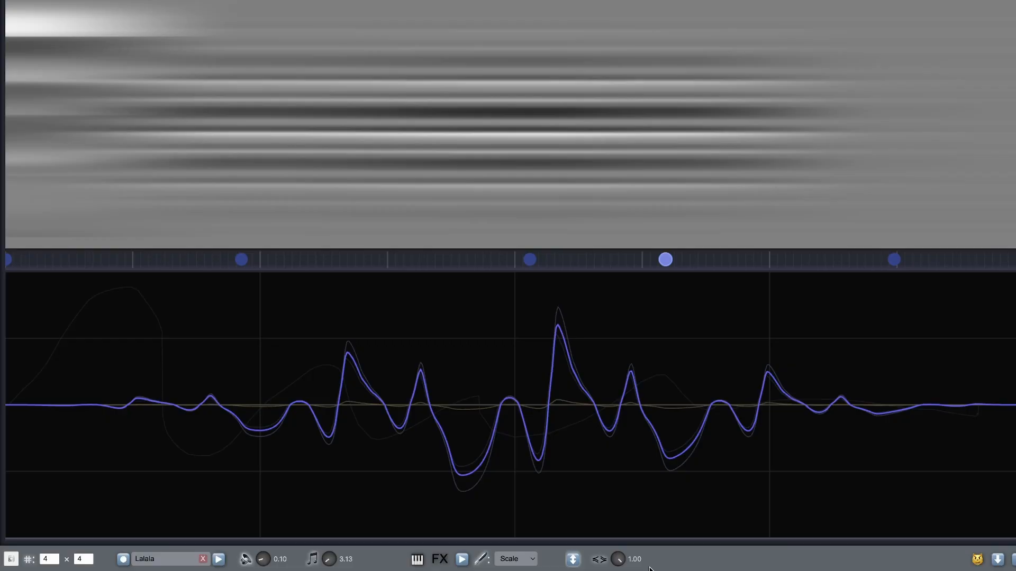
{"action": "left_click_drag", "start_coordinate": [528, 388], "coordinate": [558, 386]}
Replace the selected keyframe's waveform with a generated Sine and reduce its height slightly with vertical scaling
{"action": "right_click", "coordinate": [436, 376]}
{"action": "mouse_move", "coordinate": [470, 391]}
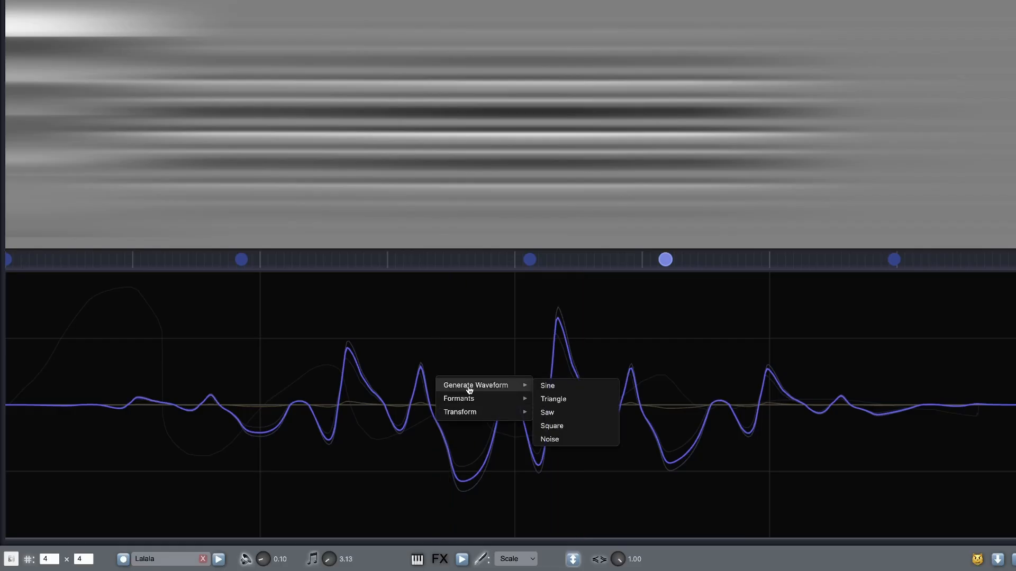
{"action": "left_click", "coordinate": [544, 388]}
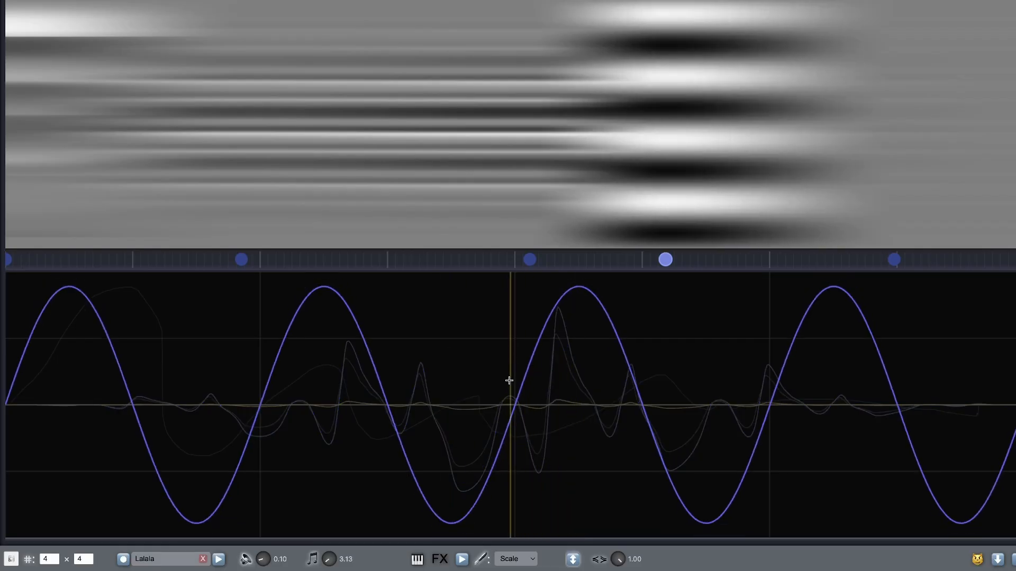
{"action": "left_click_drag", "start_coordinate": [507, 381], "coordinate": [525, 397]}
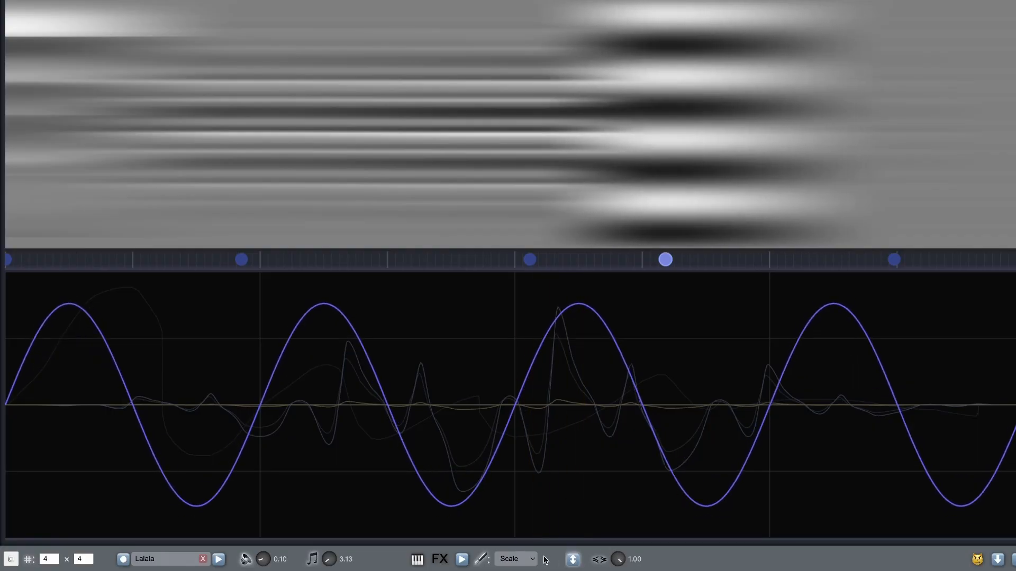
Compress the sine horizontally into many narrower cycles with the Scale tool, and set the edge blend to 0.00
{"action": "left_click", "coordinate": [573, 560]}
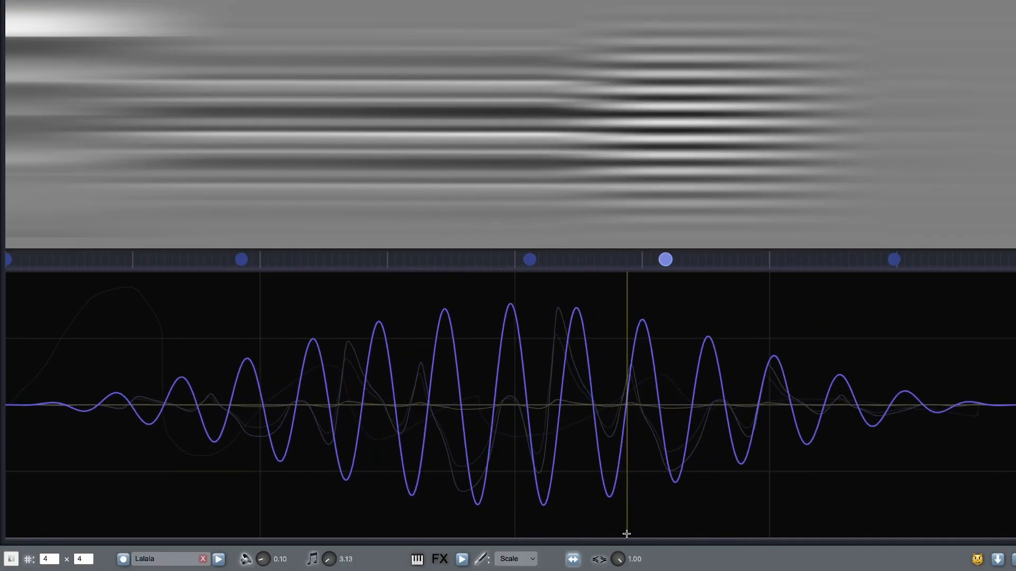
{"action": "left_click_drag", "start_coordinate": [618, 559], "coordinate": [552, 557]}
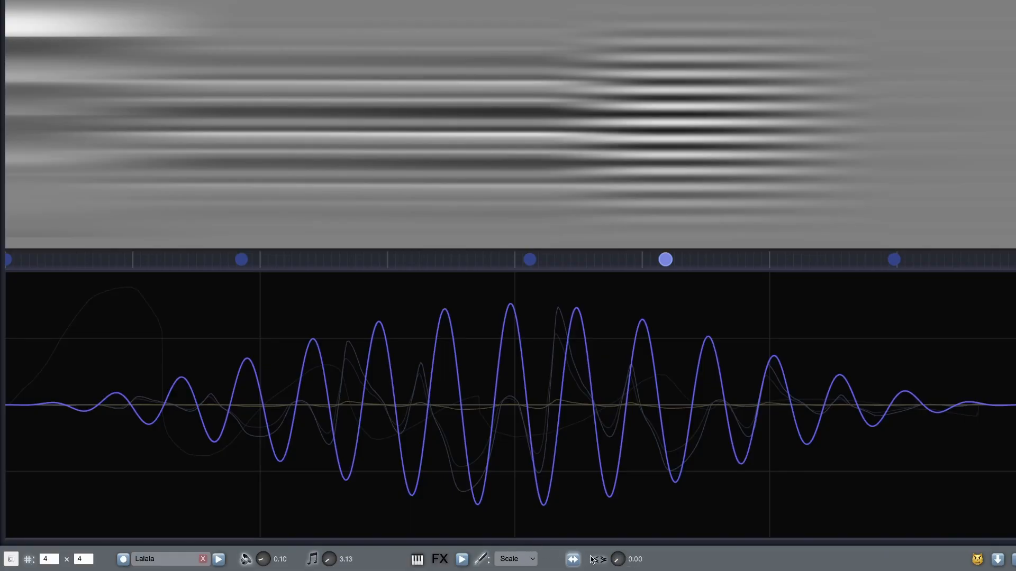
Replace the selected keyframe's waveform with a generated Sine and remove that keyframe from the timeline
{"action": "right_click", "coordinate": [508, 402]}
{"action": "mouse_move", "coordinate": [567, 414]}
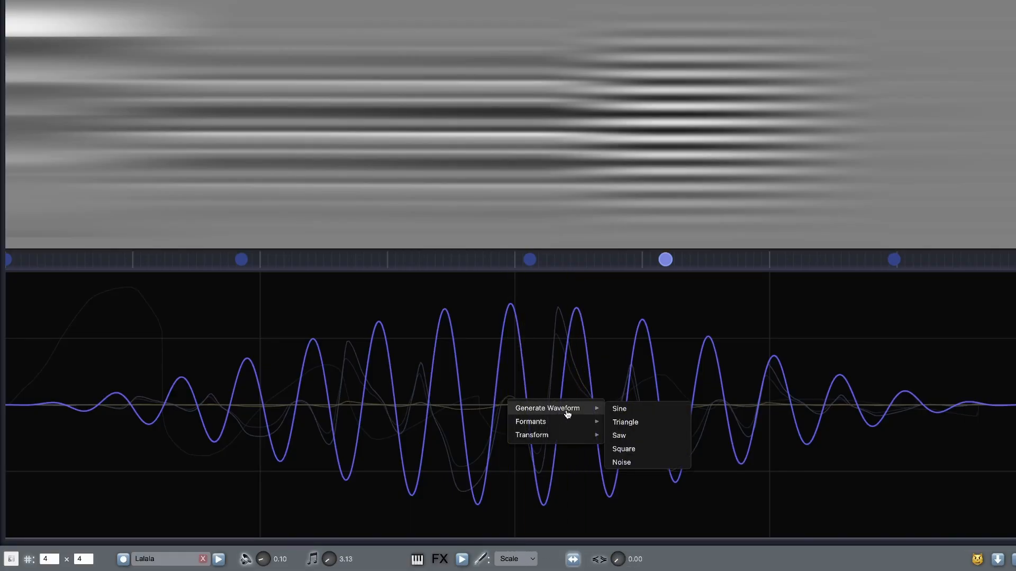
{"action": "left_click", "coordinate": [623, 411]}
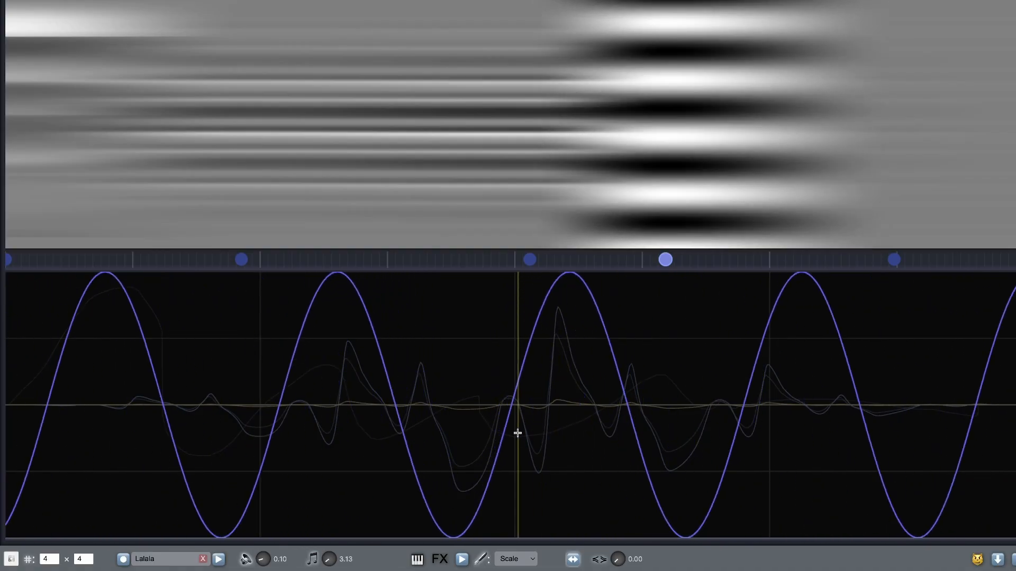
{"action": "right_click", "coordinate": [664, 262]}
{"action": "left_click", "coordinate": [689, 299]}
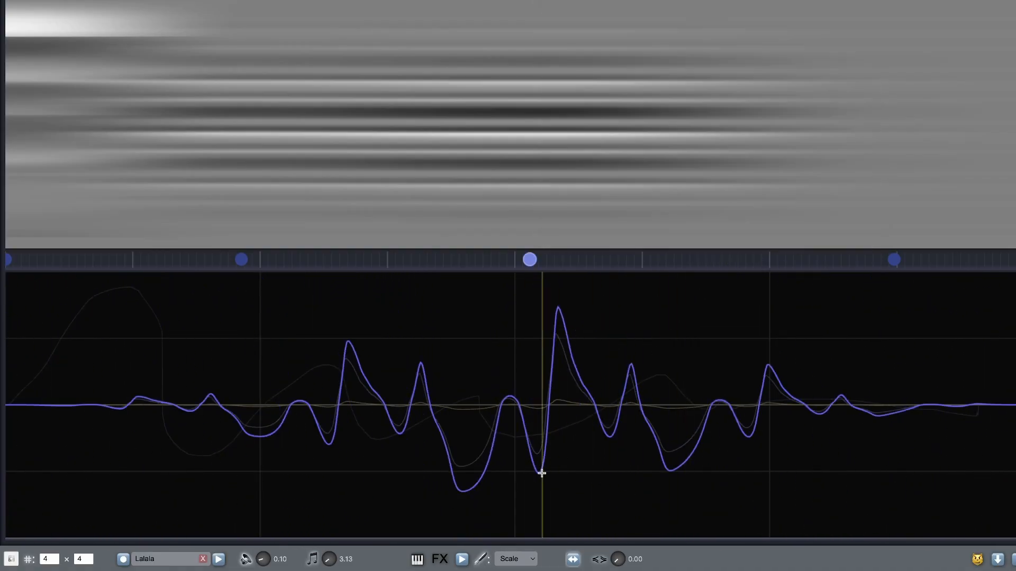
Shift the middle keyframe's waveform horizontally along its cycle with the Rotate tool
{"action": "left_click", "coordinate": [515, 560]}
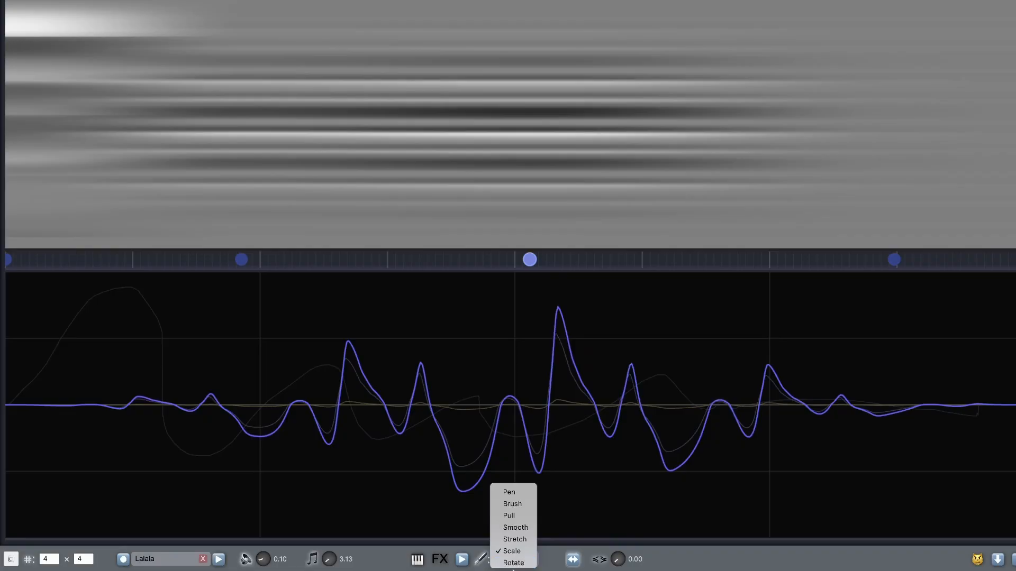
{"action": "left_click", "coordinate": [560, 503]}
{"action": "left_click_drag", "start_coordinate": [375, 424], "coordinate": [841, 471]}
{"action": "left_click_drag", "start_coordinate": [148, 443], "coordinate": [293, 423]}
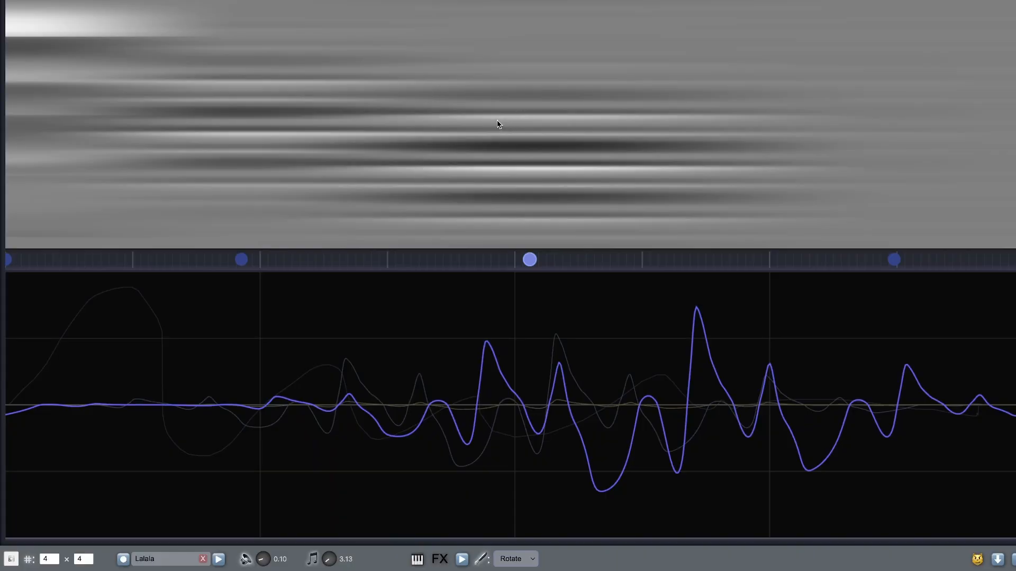
Bring the two inner keyframes closer together and rotate the earlier one's waveform until its peaks line up with the later one's
{"action": "left_click_drag", "start_coordinate": [243, 259], "coordinate": [451, 260]}
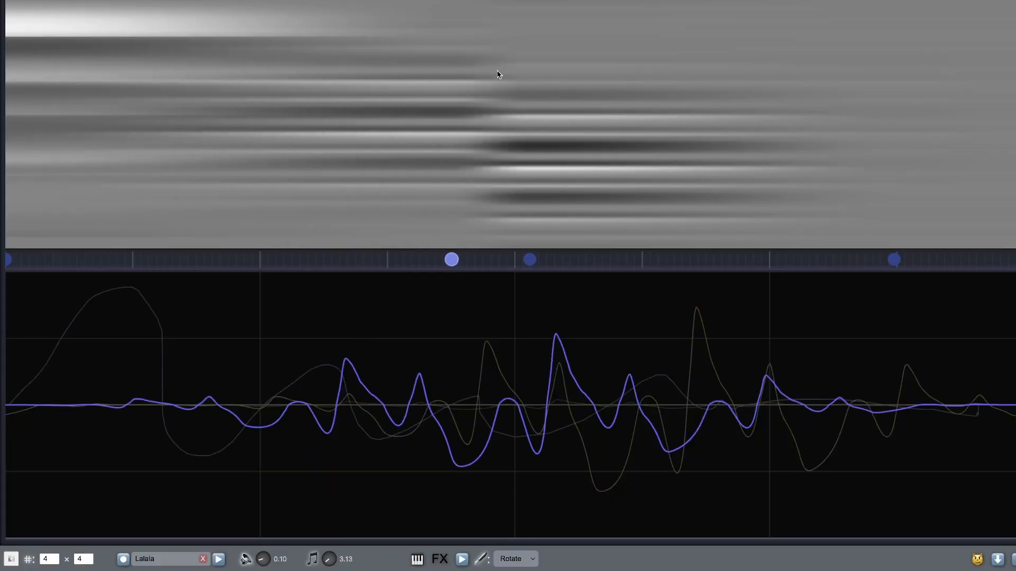
{"action": "left_click_drag", "start_coordinate": [534, 260], "coordinate": [545, 260]}
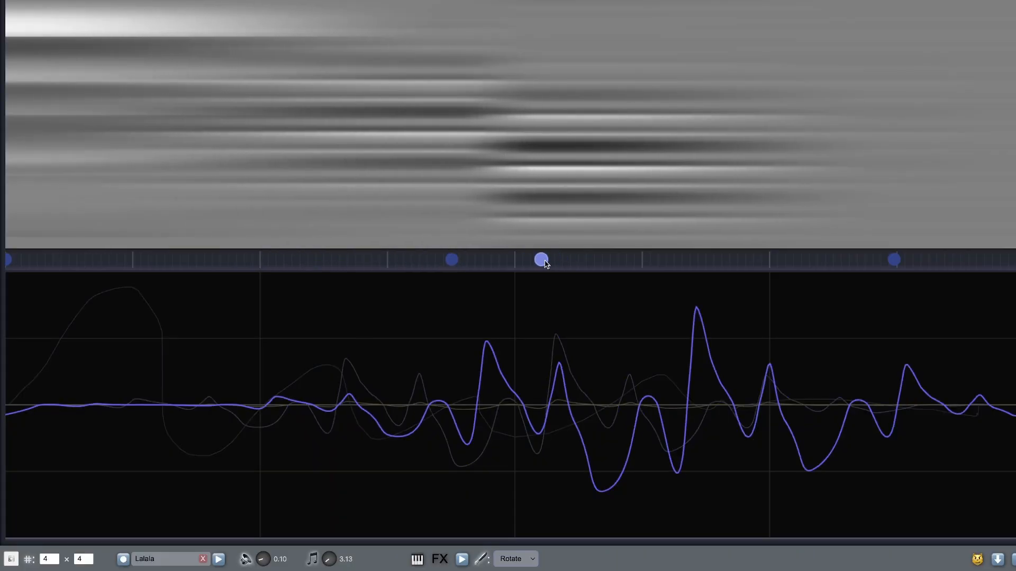
{"action": "left_click", "coordinate": [452, 260]}
{"action": "left_click_drag", "start_coordinate": [583, 372], "coordinate": [732, 363]}
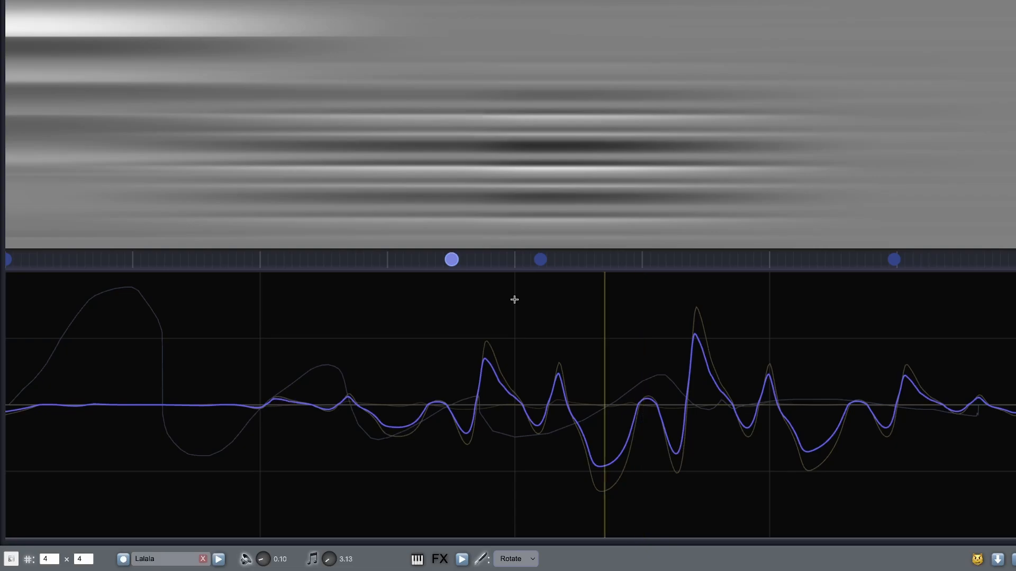
Switch to the Pen tool, randomize the entire wavetable and play it
{"action": "left_click", "coordinate": [511, 560]}
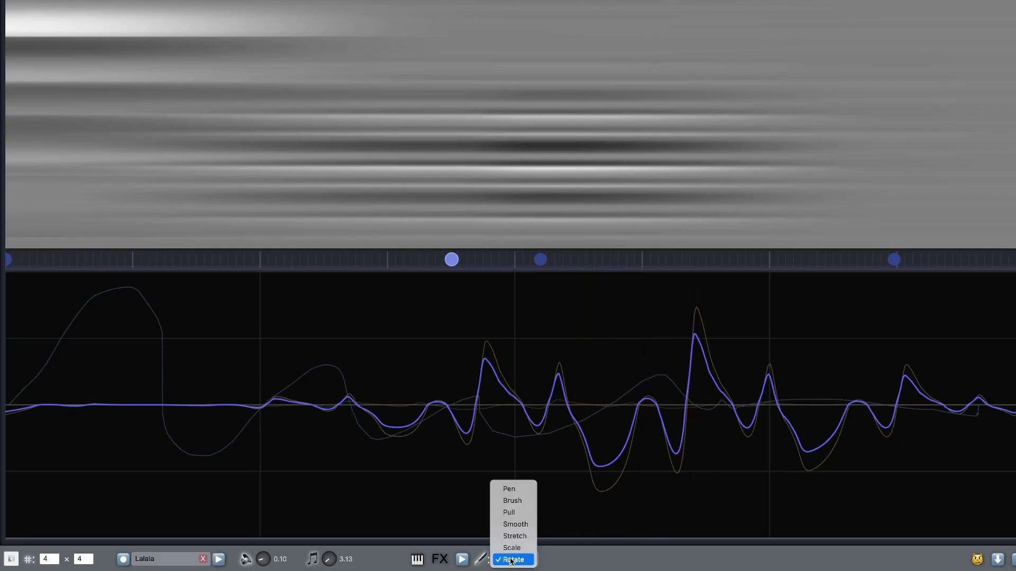
{"action": "left_click", "coordinate": [512, 492]}
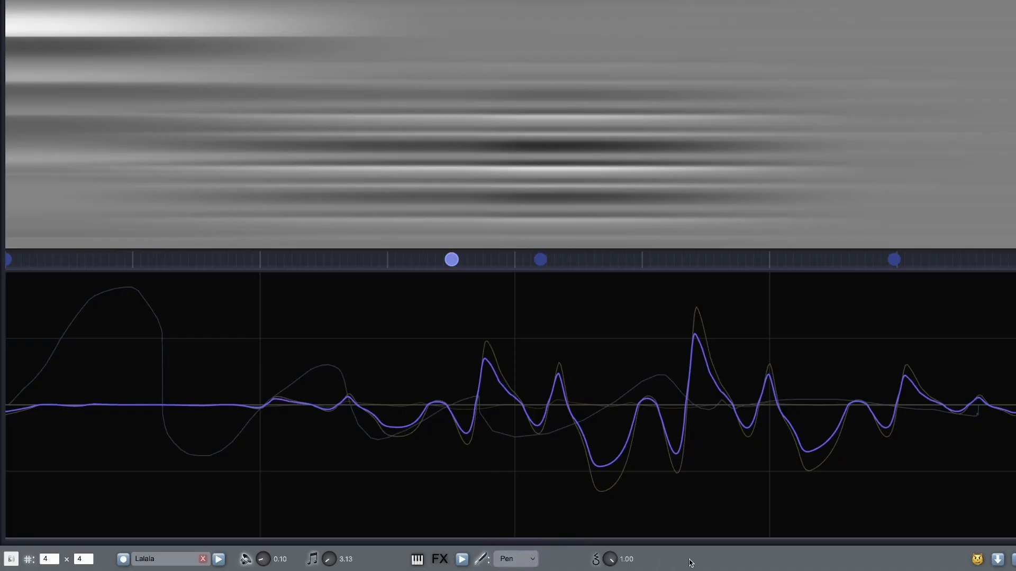
{"action": "left_click", "coordinate": [977, 560]}
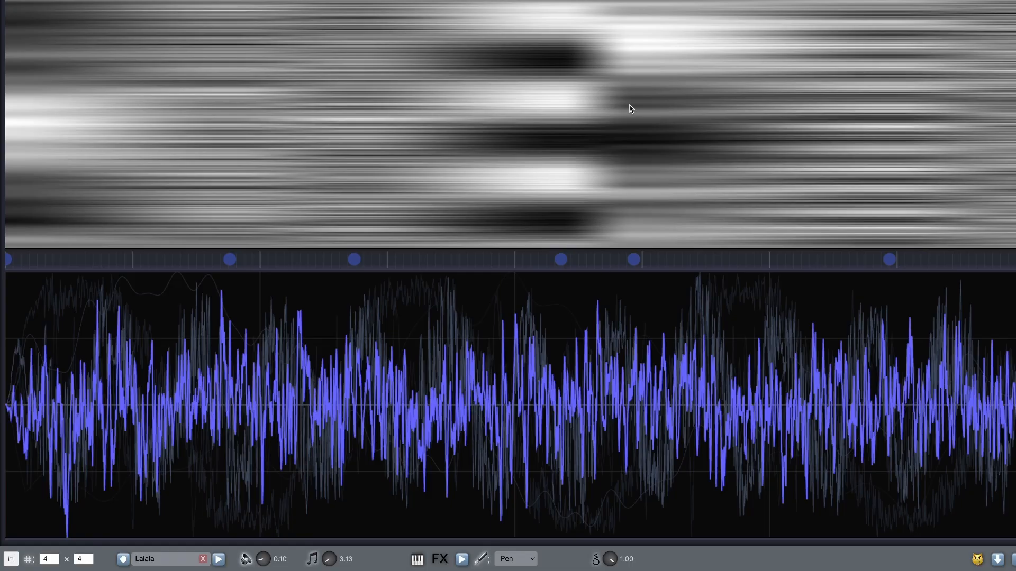
{"action": "left_click", "coordinate": [462, 559]}
Randomize the entire wavetable several more times to produce different keyframe layouts and waveforms
{"action": "left_click", "coordinate": [977, 560]}
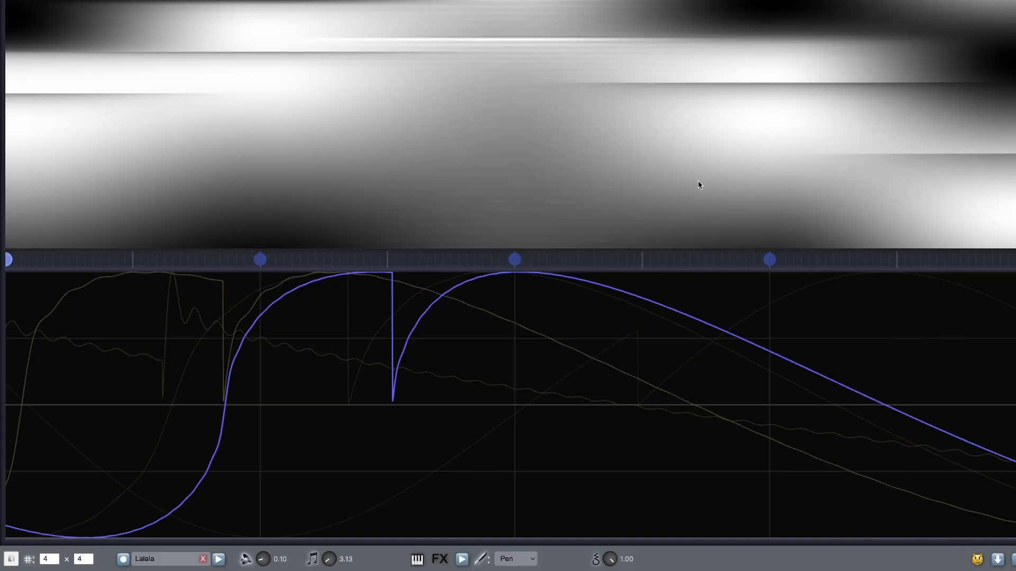
{"action": "left_click", "coordinate": [977, 560]}
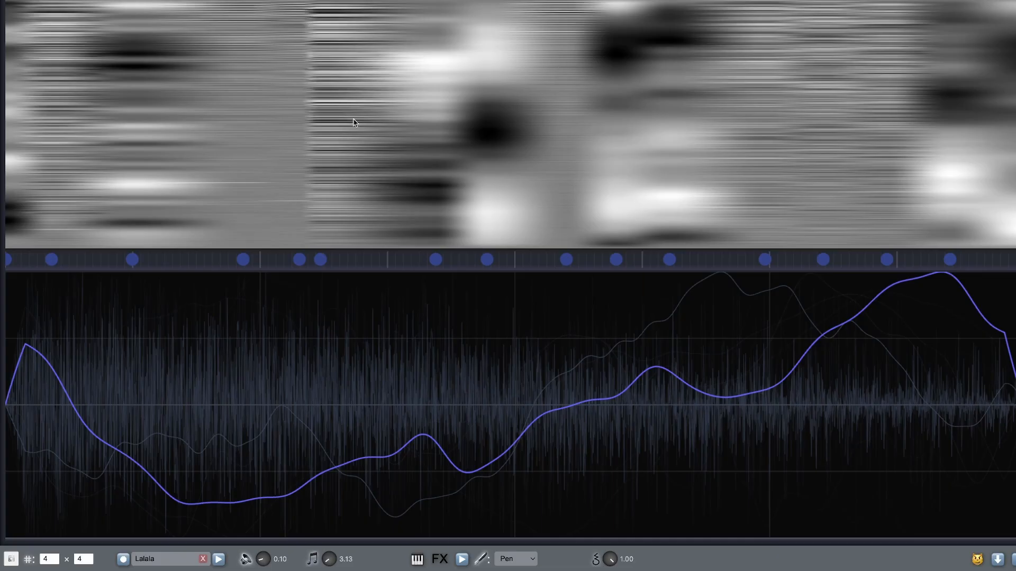
{"action": "left_click", "coordinate": [977, 560]}
{"action": "left_click", "coordinate": [977, 560]}
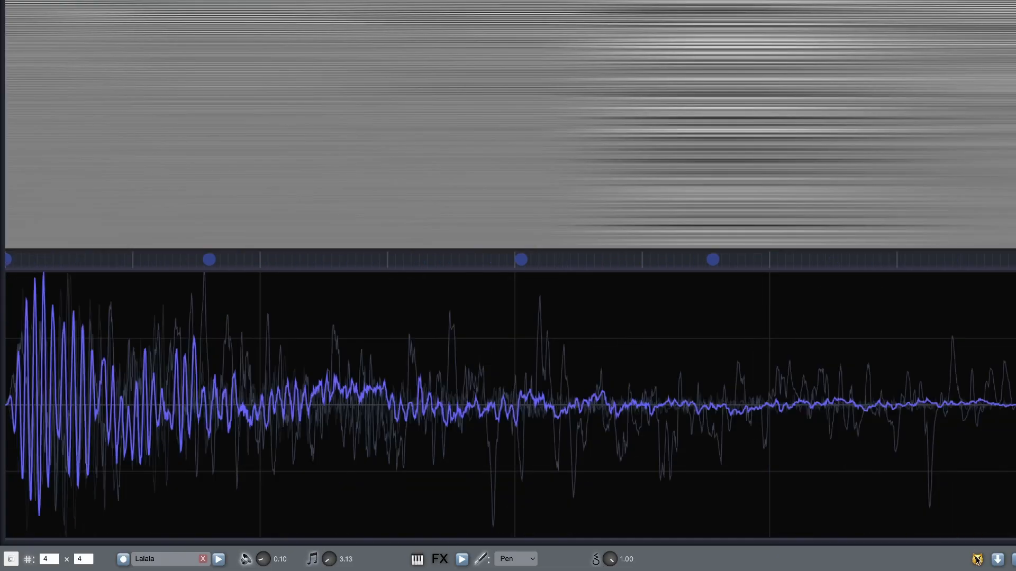
{"action": "left_click", "coordinate": [977, 560]}
{"action": "left_click", "coordinate": [977, 560]}
{"action": "left_click", "coordinate": [978, 559]}
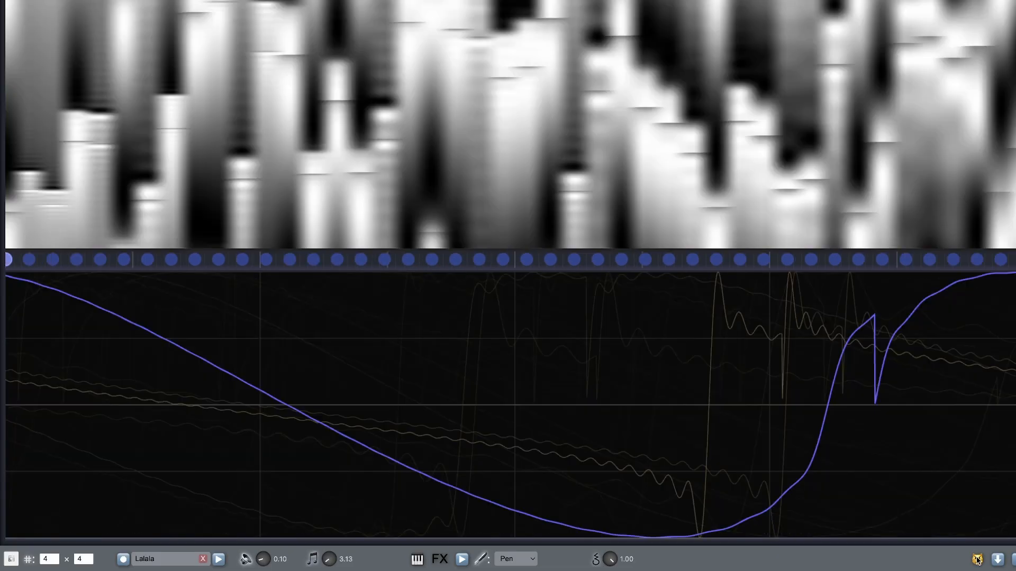
{"action": "left_click", "coordinate": [977, 560]}
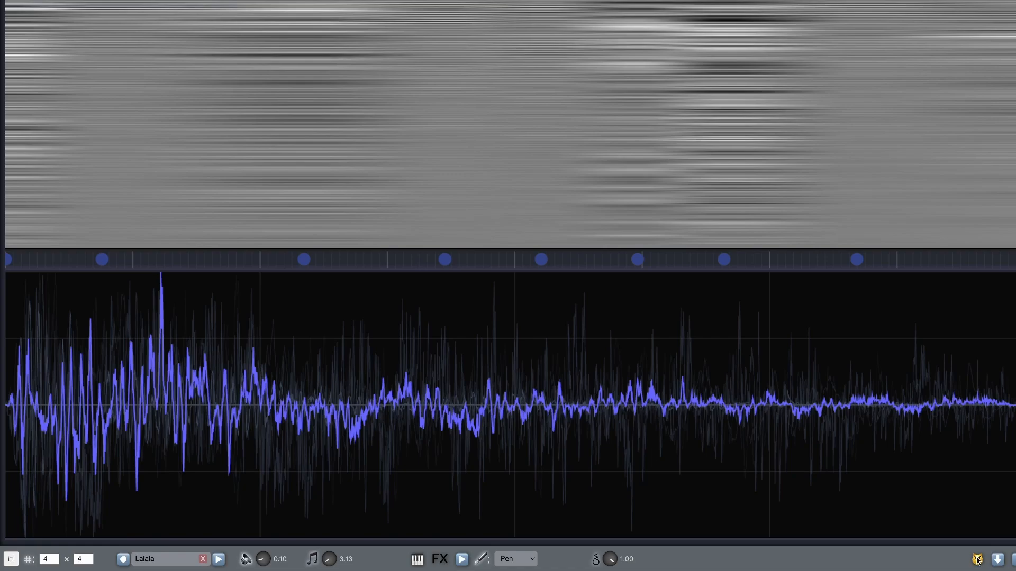
Examine the available export options and the program's About information, and close both
{"action": "left_click", "coordinate": [999, 559]}
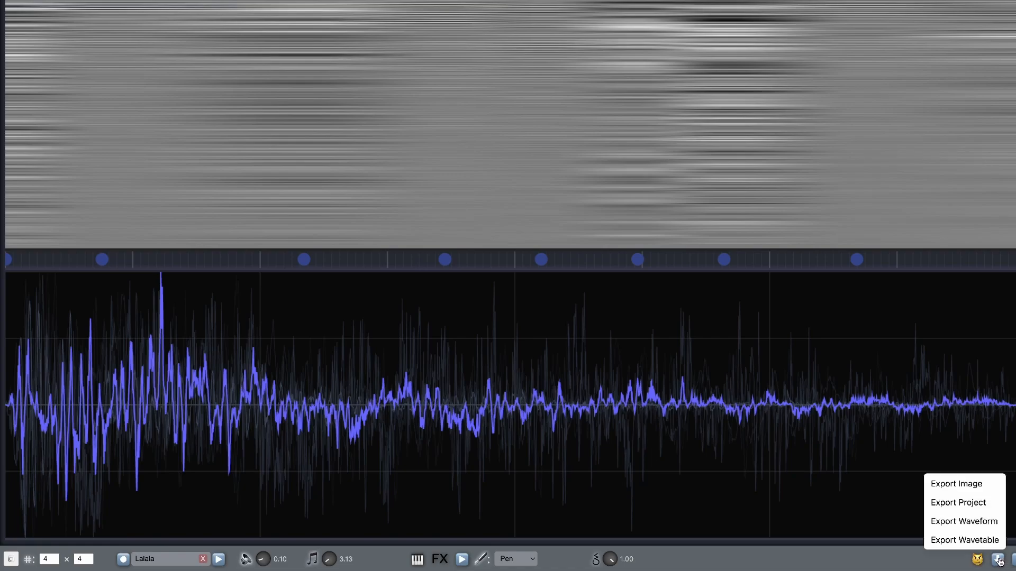
{"action": "left_click", "coordinate": [924, 559]}
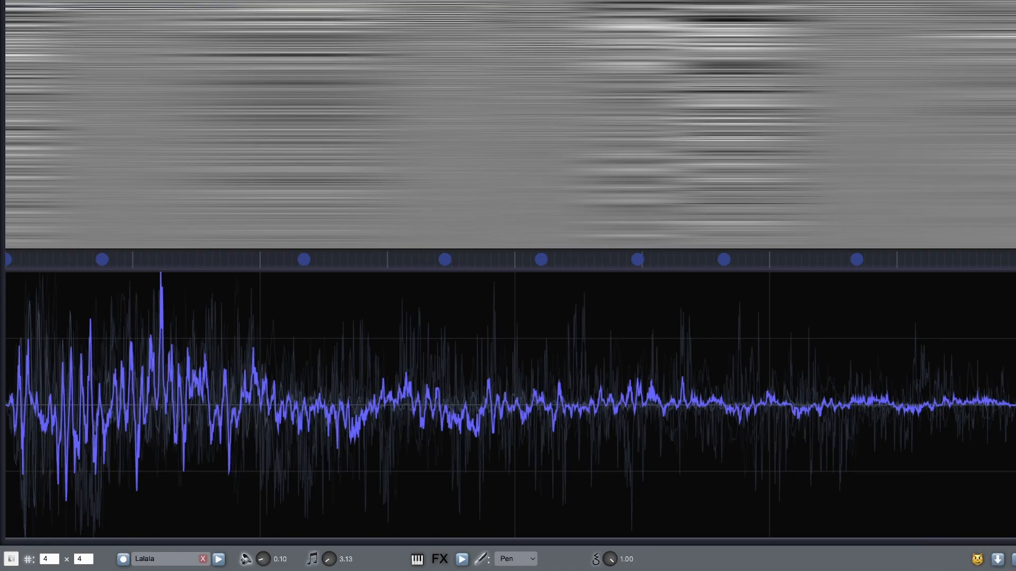
{"action": "left_click", "coordinate": [1014, 559]}
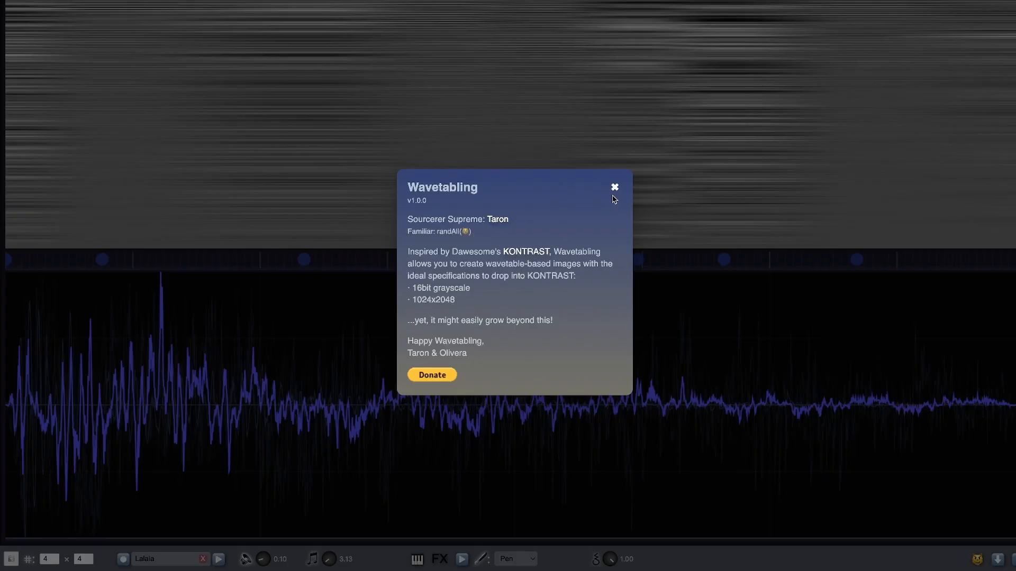
{"action": "left_click", "coordinate": [614, 187]}
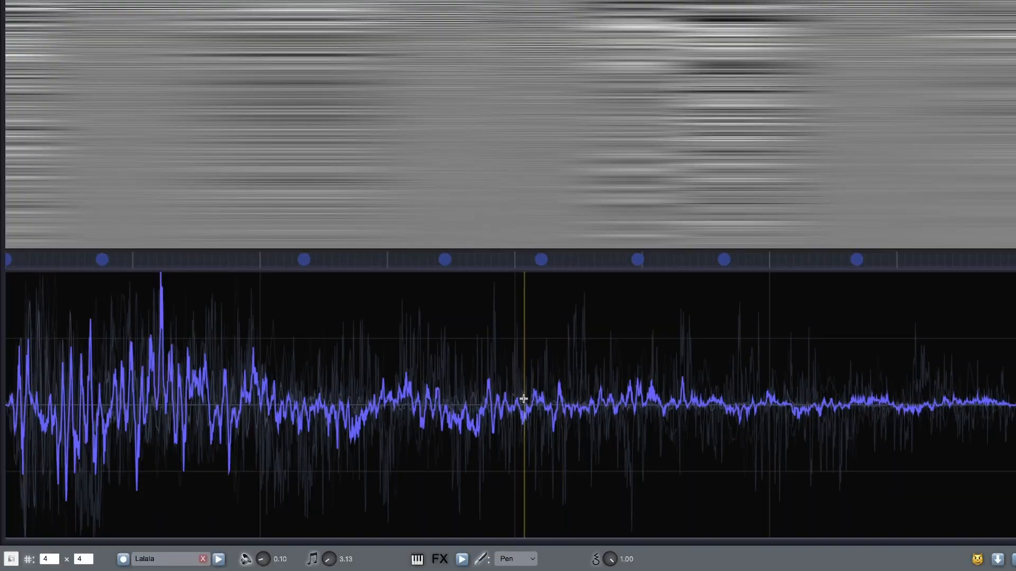
Clear all keyframes from the timeline
{"action": "right_click", "coordinate": [384, 259]}
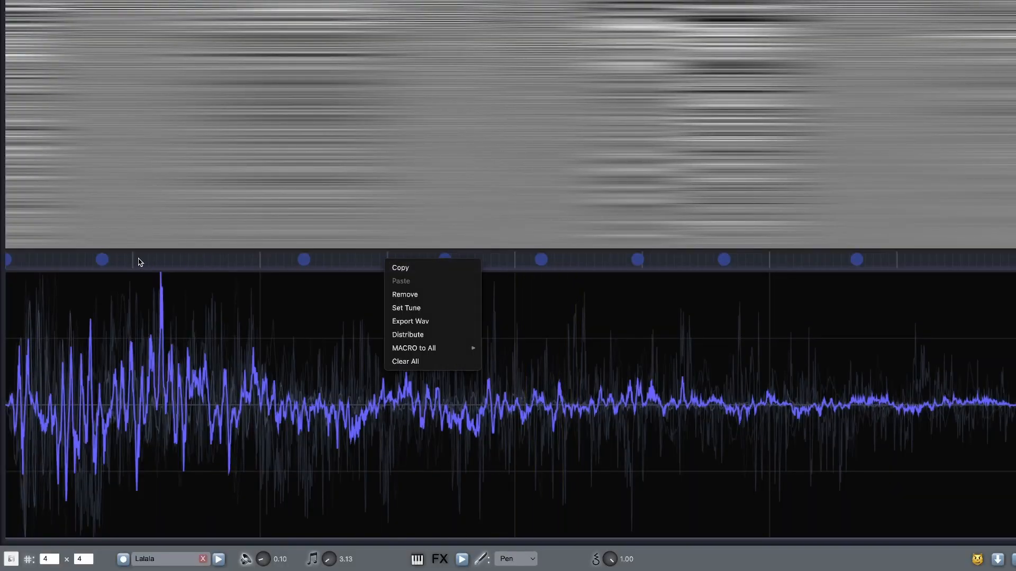
{"action": "right_click", "coordinate": [347, 259]}
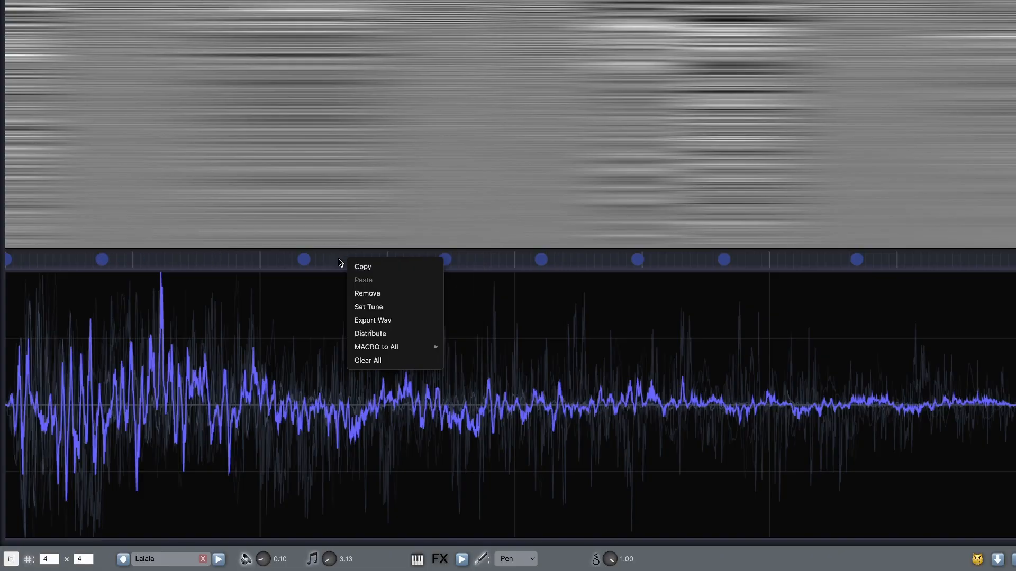
{"action": "left_click", "coordinate": [376, 360]}
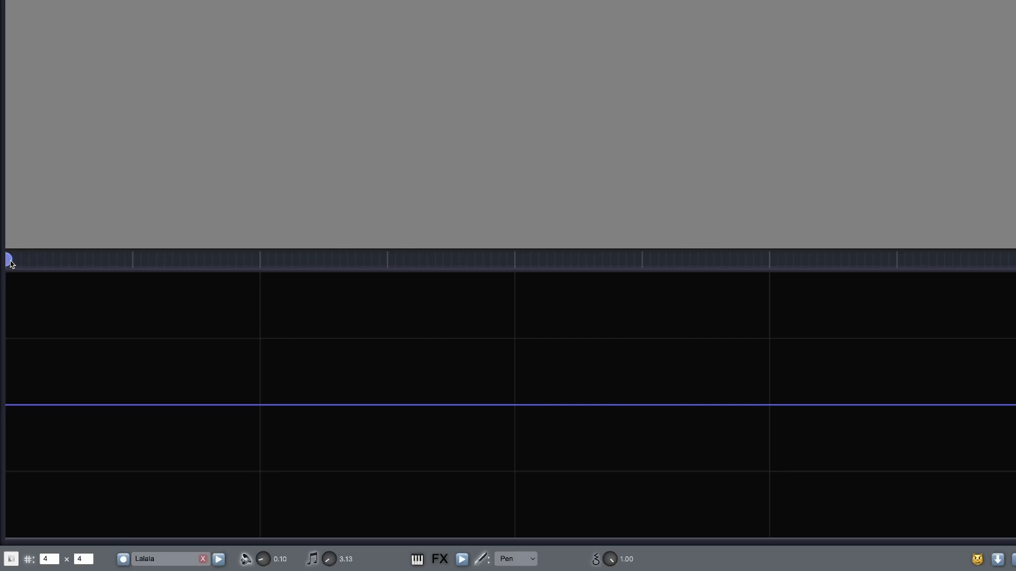
Draw a freehand wave across the first keyframe and a contrasting, larger wave across the keyframe at the timeline's end
{"action": "mouse_move", "coordinate": [60, 406]}
{"action": "left_mouse_down"}
{"action": "mouse_move", "coordinate": [254, 312]}
{"action": "mouse_move", "coordinate": [297, 362]}
{"action": "mouse_move", "coordinate": [323, 461]}
{"action": "mouse_move", "coordinate": [441, 525]}
{"action": "mouse_move", "coordinate": [654, 397]}
{"action": "mouse_move", "coordinate": [854, 322]}
{"action": "mouse_move", "coordinate": [961, 406]}
{"action": "mouse_move", "coordinate": [972, 476]}
{"action": "mouse_move", "coordinate": [1003, 406]}
{"action": "left_mouse_up"}
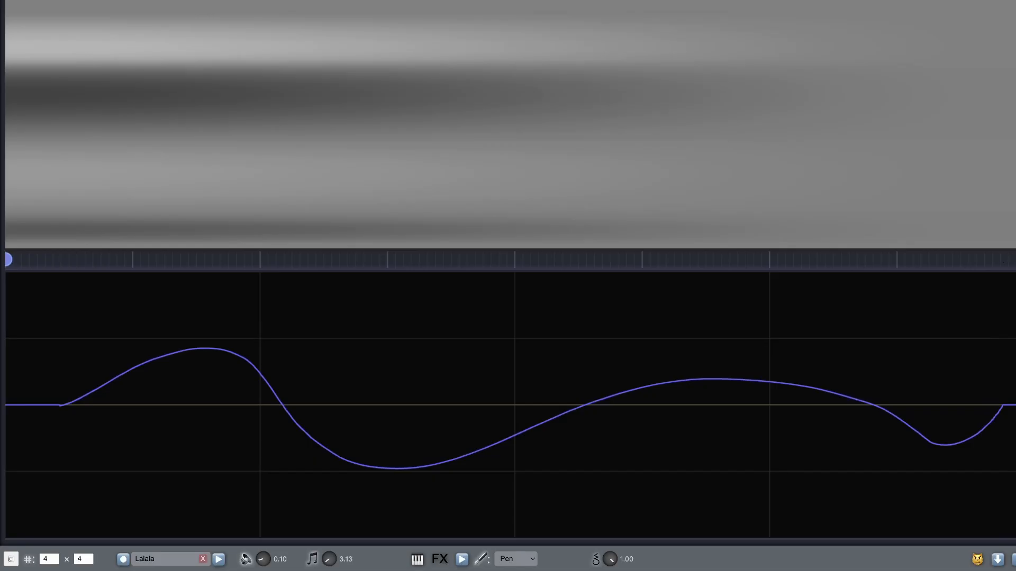
{"action": "mouse_move", "coordinate": [1004, 404]}
{"action": "left_mouse_down"}
{"action": "mouse_move", "coordinate": [905, 311]}
{"action": "mouse_move", "coordinate": [872, 498]}
{"action": "mouse_move", "coordinate": [779, 536]}
{"action": "mouse_move", "coordinate": [627, 363]}
{"action": "mouse_move", "coordinate": [463, 271]}
{"action": "mouse_move", "coordinate": [262, 468]}
{"action": "mouse_move", "coordinate": [125, 535]}
{"action": "mouse_move", "coordinate": [13, 431]}
{"action": "mouse_move", "coordinate": [11, 352]}
{"action": "left_mouse_up"}
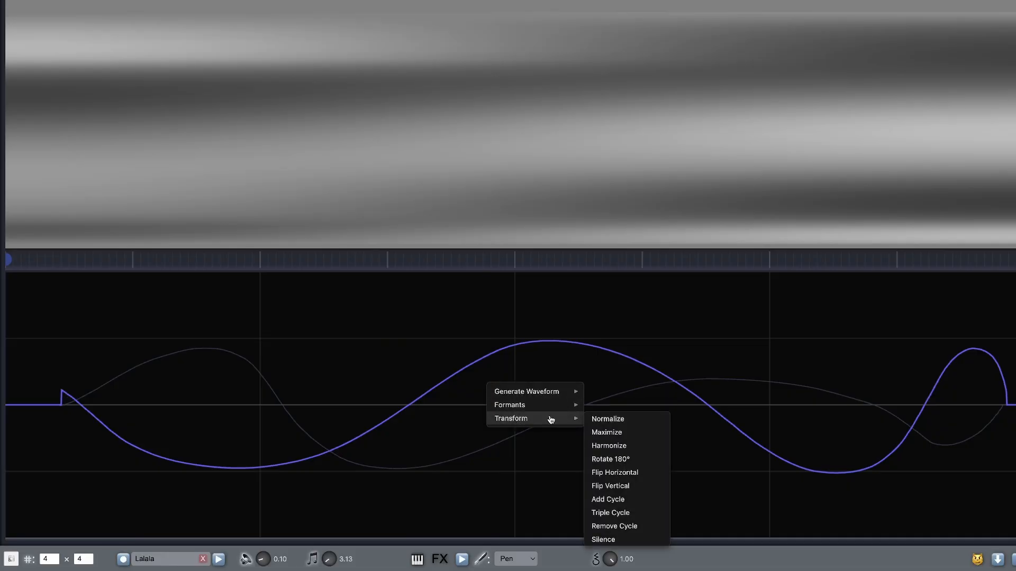
Apply Rotate 180° to the last keyframe's waveform and redraw the flat gap at its middle with the Pen tool
{"action": "left_click", "coordinate": [608, 460]}
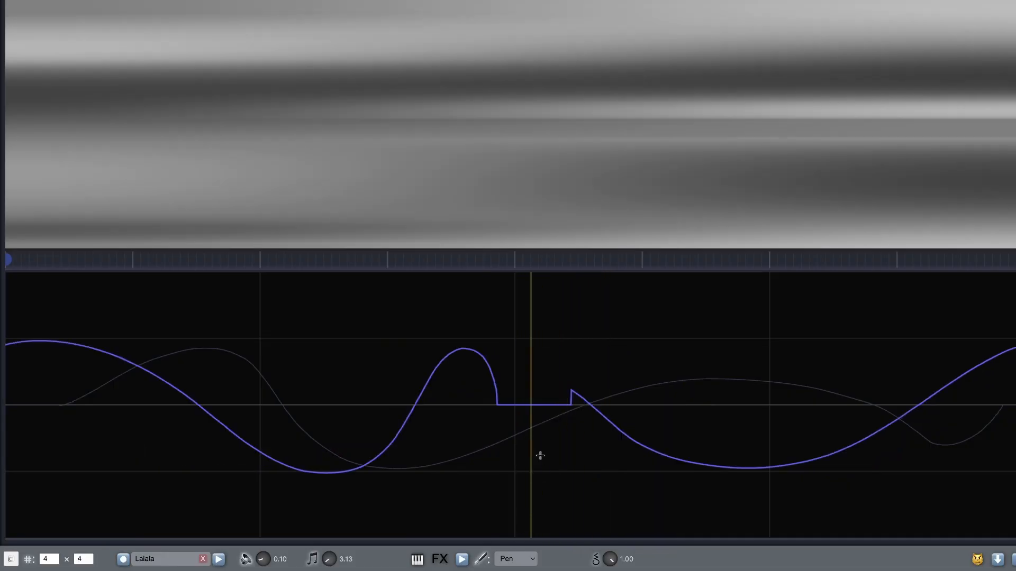
{"action": "left_click_drag", "start_coordinate": [587, 405], "coordinate": [541, 384]}
{"action": "mouse_move", "coordinate": [467, 346]}
{"action": "left_mouse_down"}
{"action": "mouse_move", "coordinate": [438, 363]}
{"action": "mouse_move", "coordinate": [402, 421]}
{"action": "left_mouse_up"}
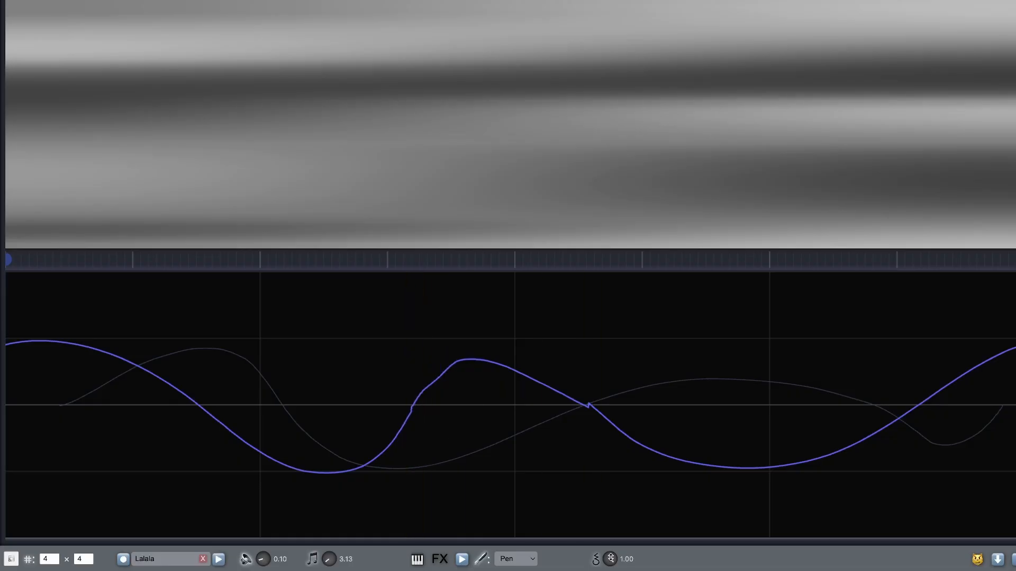
Set the Pen tool's strength to 0.31 and even out the kinks in the redrawn section with the Smooth tool
{"action": "left_click_drag", "start_coordinate": [611, 559], "coordinate": [529, 543]}
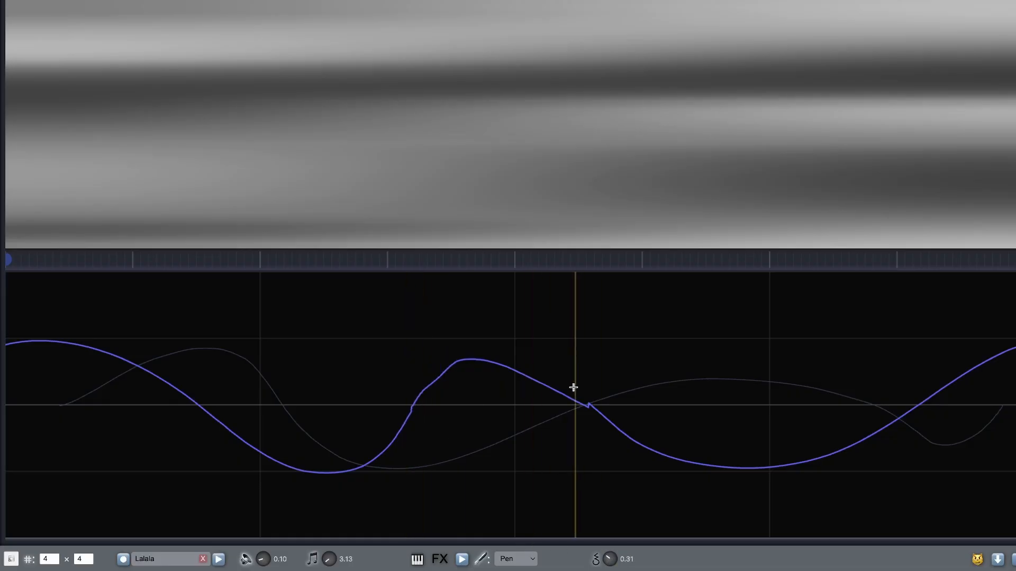
{"action": "left_click", "coordinate": [514, 558]}
{"action": "left_click", "coordinate": [512, 520]}
{"action": "mouse_move", "coordinate": [593, 412]}
{"action": "left_mouse_down"}
{"action": "mouse_move", "coordinate": [447, 411]}
{"action": "mouse_move", "coordinate": [509, 347]}
{"action": "mouse_move", "coordinate": [426, 356]}
{"action": "left_mouse_up"}
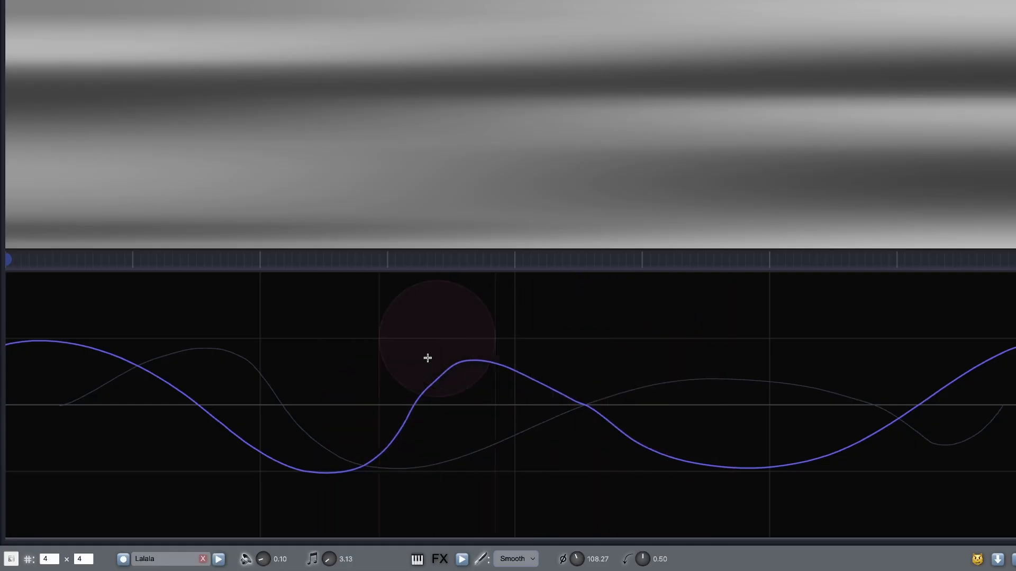
Apply the Normalize transform to the smoothed waveform
{"action": "right_click", "coordinate": [503, 410]}
{"action": "mouse_move", "coordinate": [547, 445]}
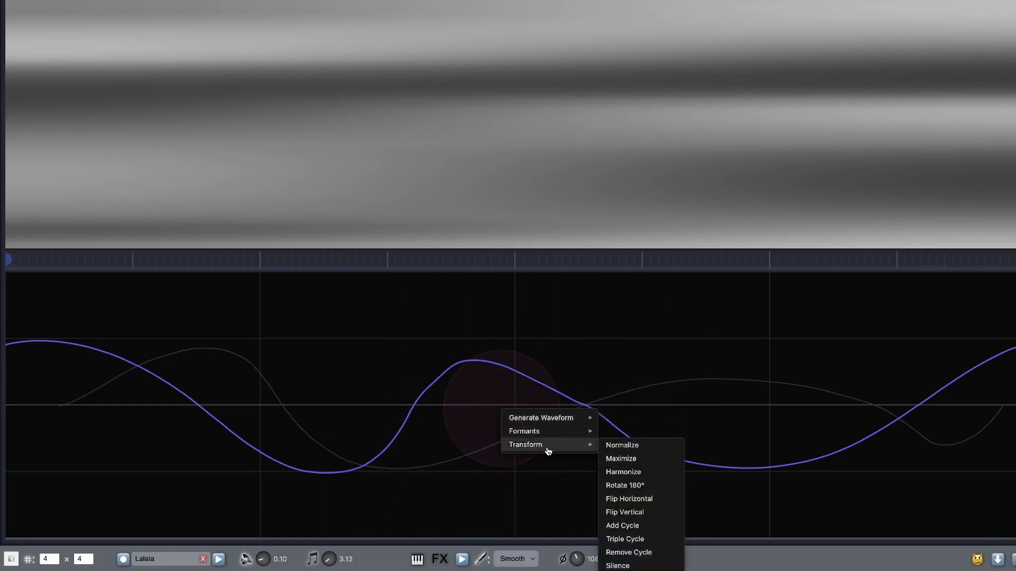
{"action": "left_click", "coordinate": [628, 447]}
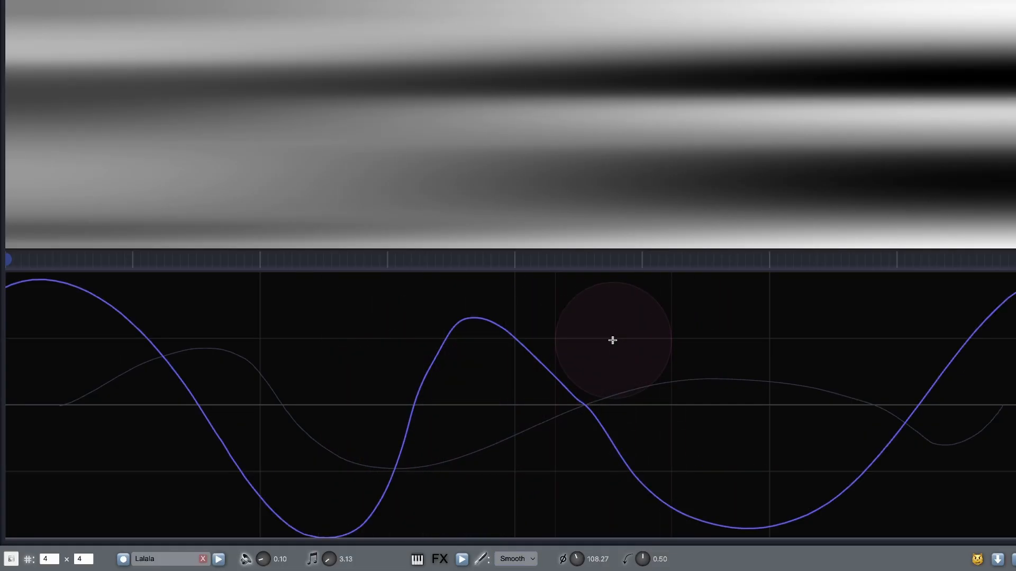
{"action": "right_click", "coordinate": [517, 394]}
{"action": "mouse_move", "coordinate": [558, 439]}
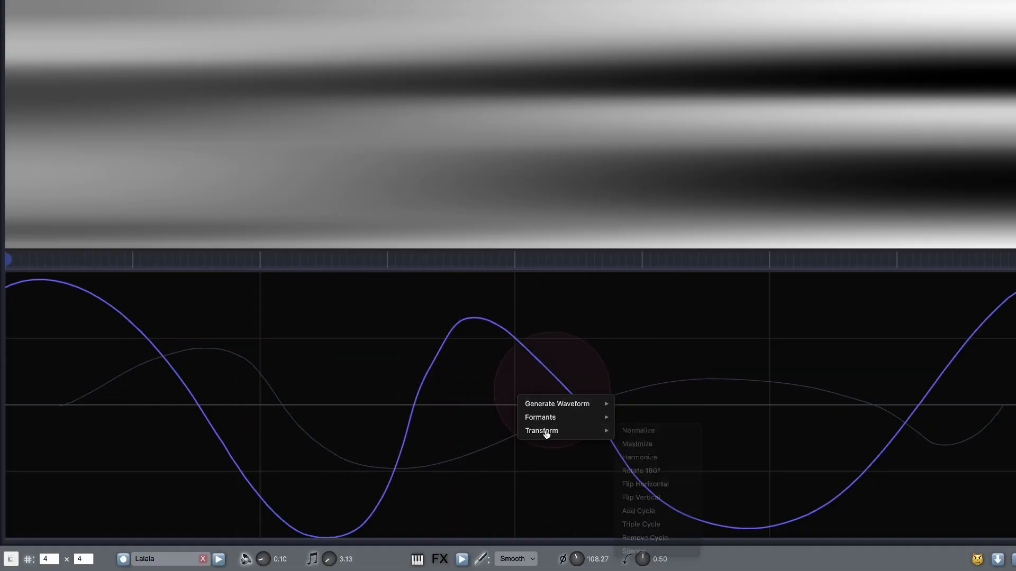
{"action": "left_click", "coordinate": [390, 356]}
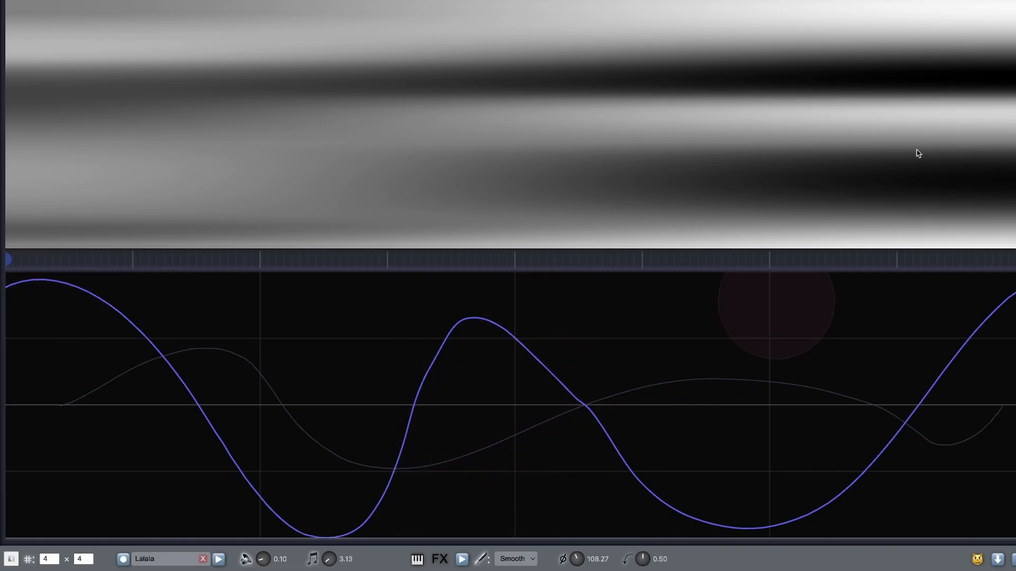
Toggle the keyboard and stop the wavetable playback
{"action": "left_click", "coordinate": [418, 562]}
{"action": "left_click", "coordinate": [417, 562]}
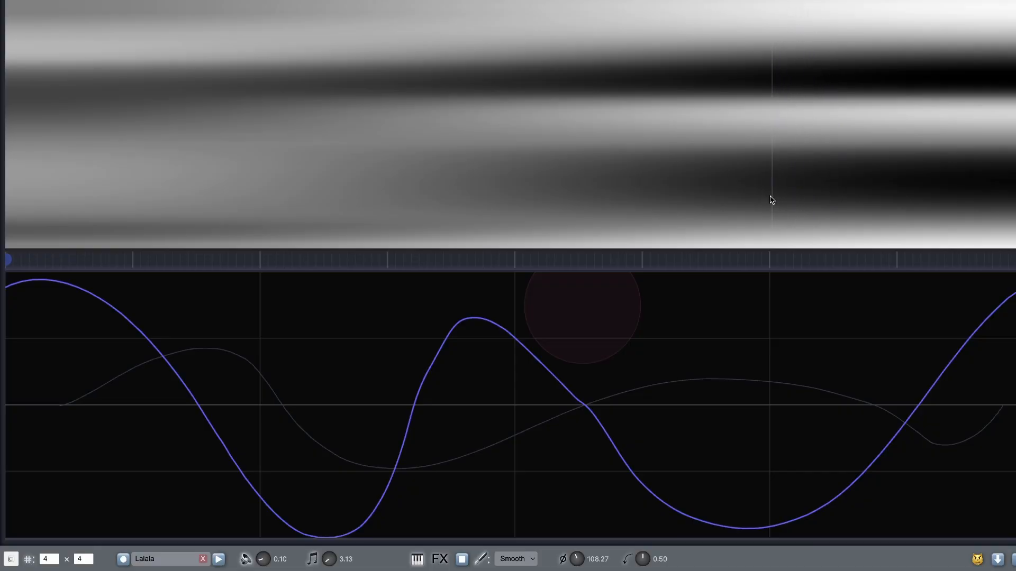
{"action": "left_click", "coordinate": [461, 560]}
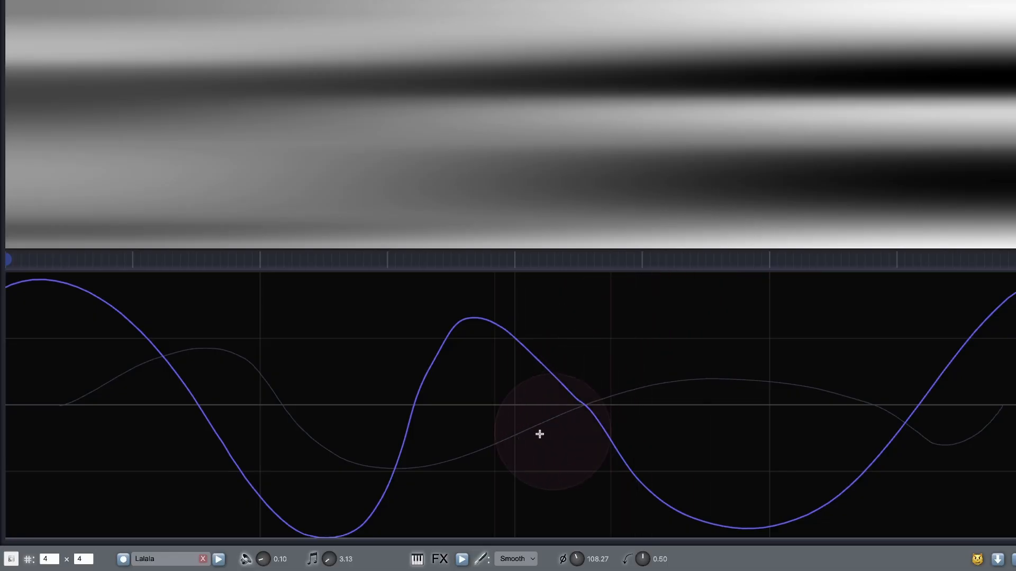
Add a keyframe about five-eighths along the timeline and stretch its waveform vertically with the Stretch tool during playback
{"action": "left_click", "coordinate": [644, 260]}
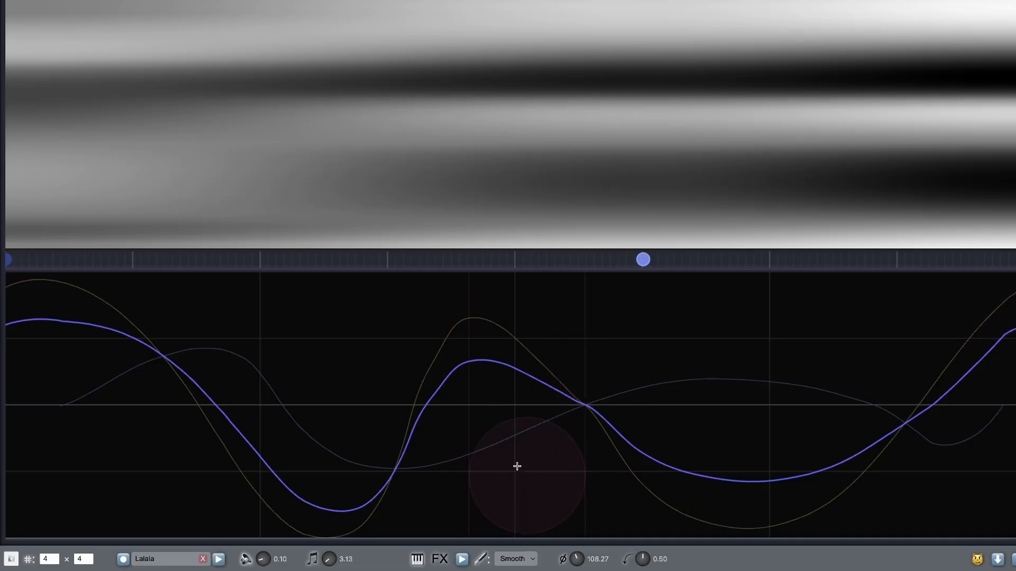
{"action": "left_click", "coordinate": [514, 563]}
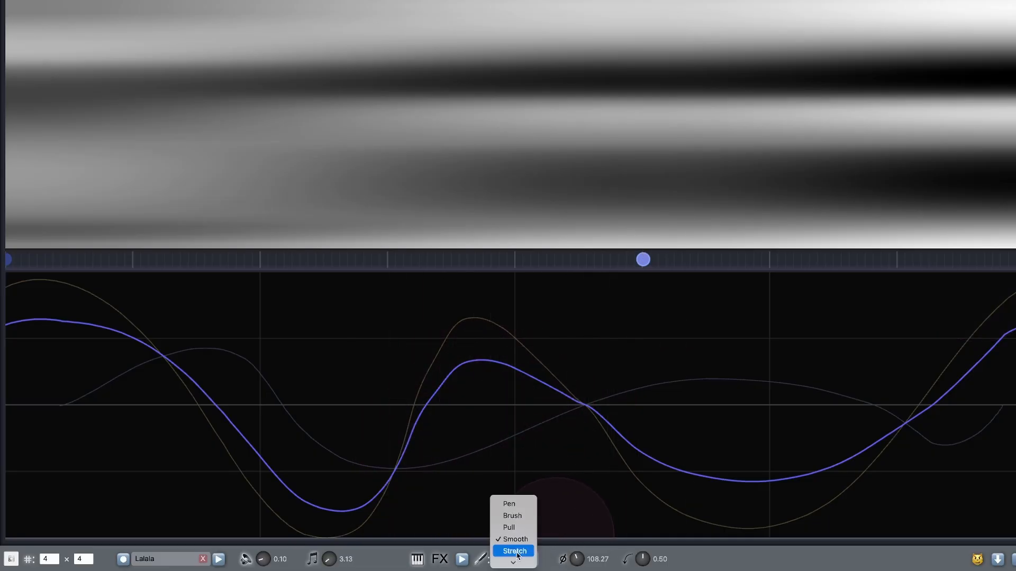
{"action": "left_click", "coordinate": [672, 552]}
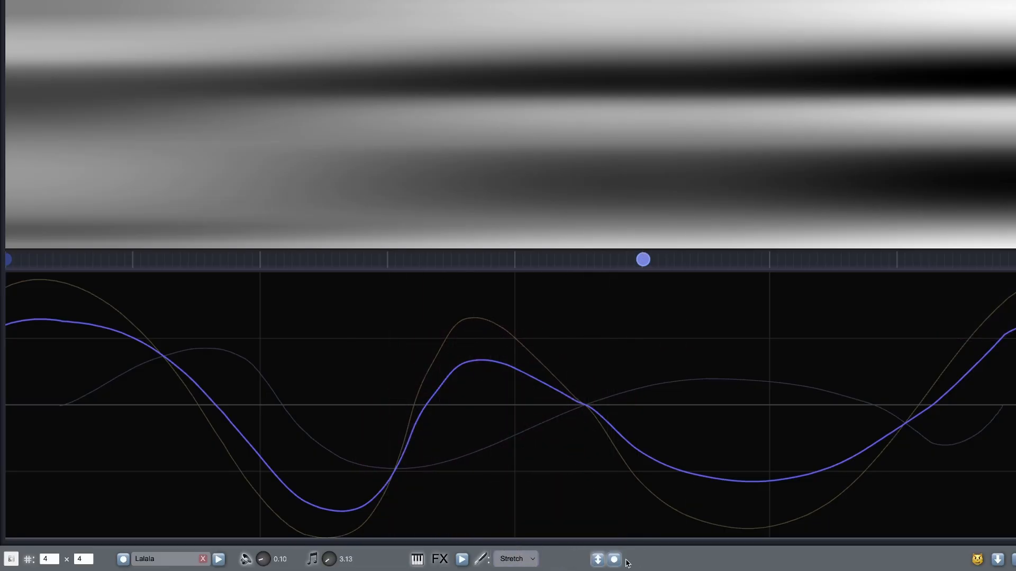
{"action": "left_click", "coordinate": [462, 560]}
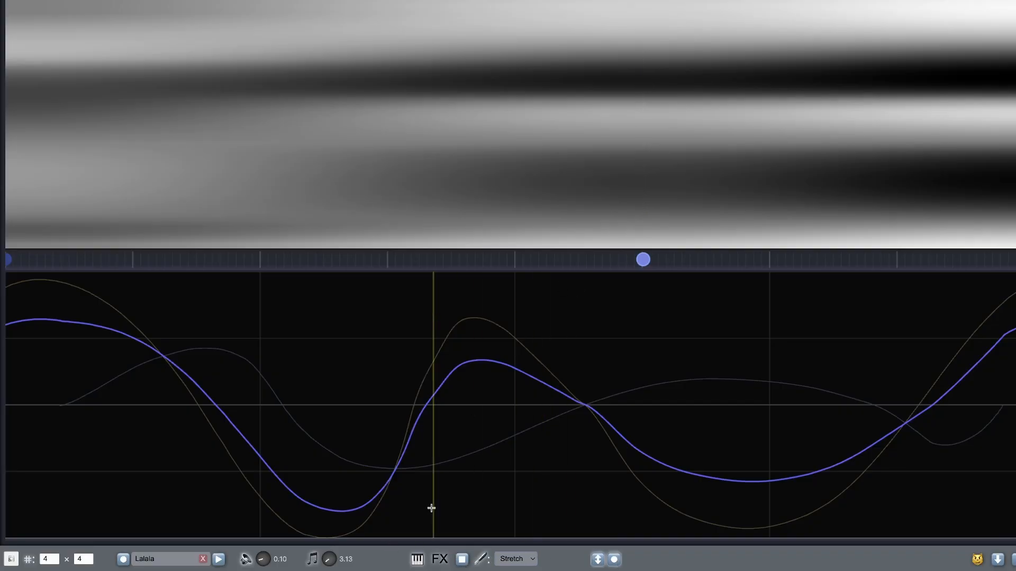
{"action": "mouse_move", "coordinate": [415, 510]}
{"action": "left_mouse_down"}
{"action": "mouse_move", "coordinate": [300, 512]}
{"action": "mouse_move", "coordinate": [290, 502]}
{"action": "left_mouse_up"}
{"action": "left_click_drag", "start_coordinate": [392, 469], "coordinate": [296, 458]}
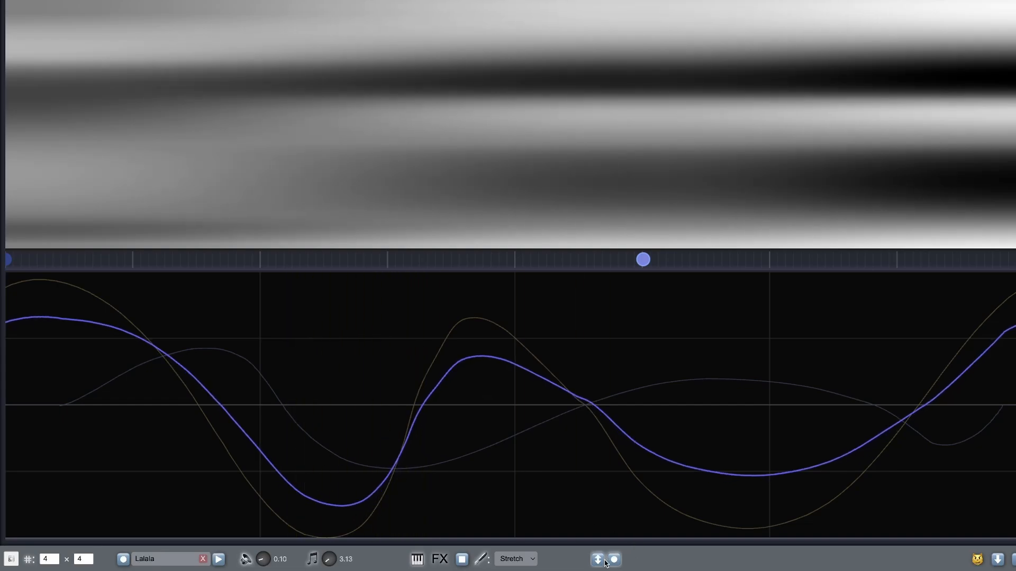
Stretch the new keyframe's waveform horizontally toward both ends and stop the playback
{"action": "left_click_drag", "start_coordinate": [469, 410], "coordinate": [154, 483]}
{"action": "left_click_drag", "start_coordinate": [789, 471], "coordinate": [884, 462]}
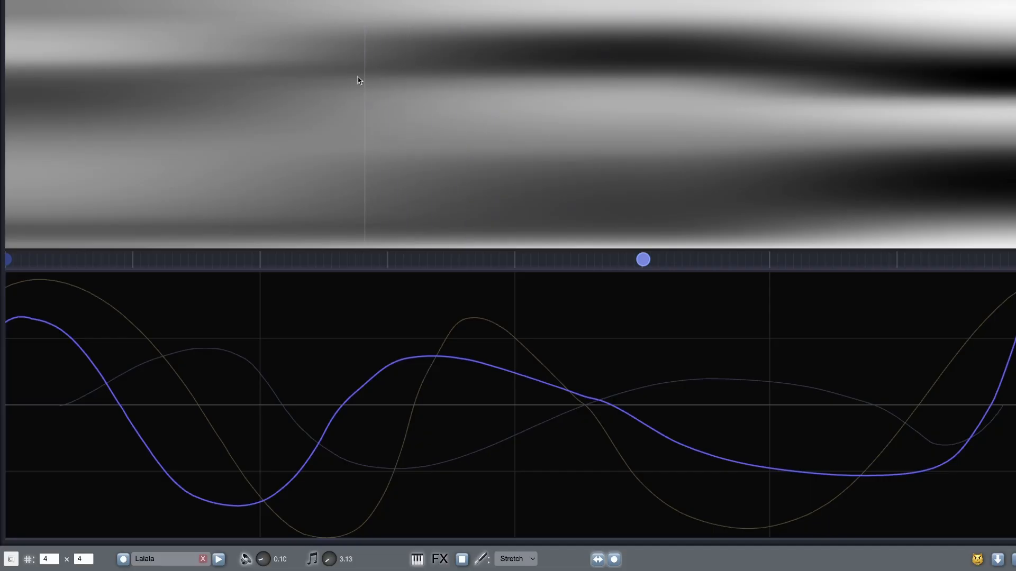
{"action": "left_click", "coordinate": [462, 559]}
Add five more keyframes along the timeline, four before the stretched keyframe and one after it
{"action": "left_click", "coordinate": [407, 259]}
{"action": "left_click", "coordinate": [201, 259]}
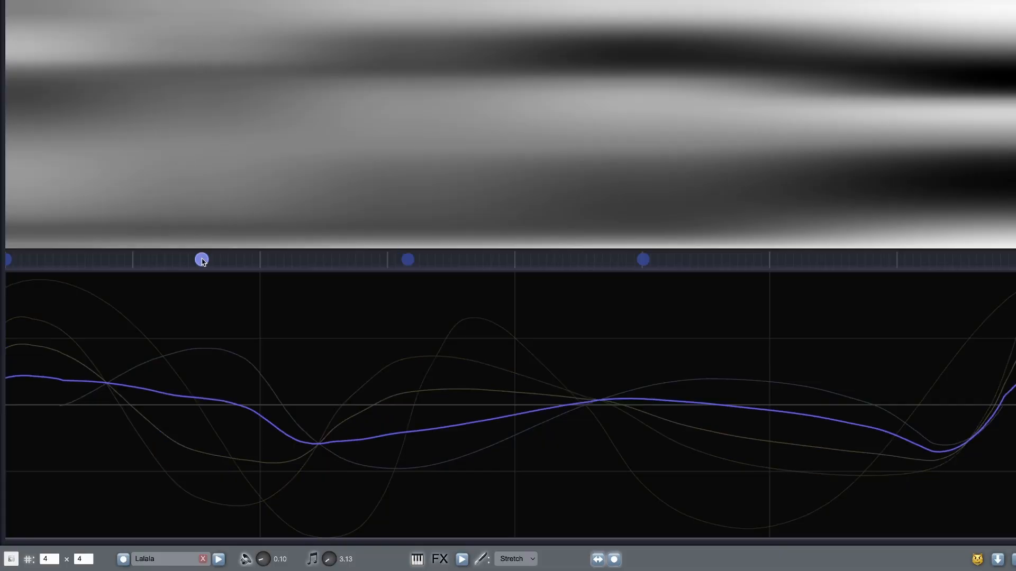
{"action": "left_click", "coordinate": [96, 259]}
{"action": "left_click", "coordinate": [538, 259]}
{"action": "left_click", "coordinate": [821, 259]}
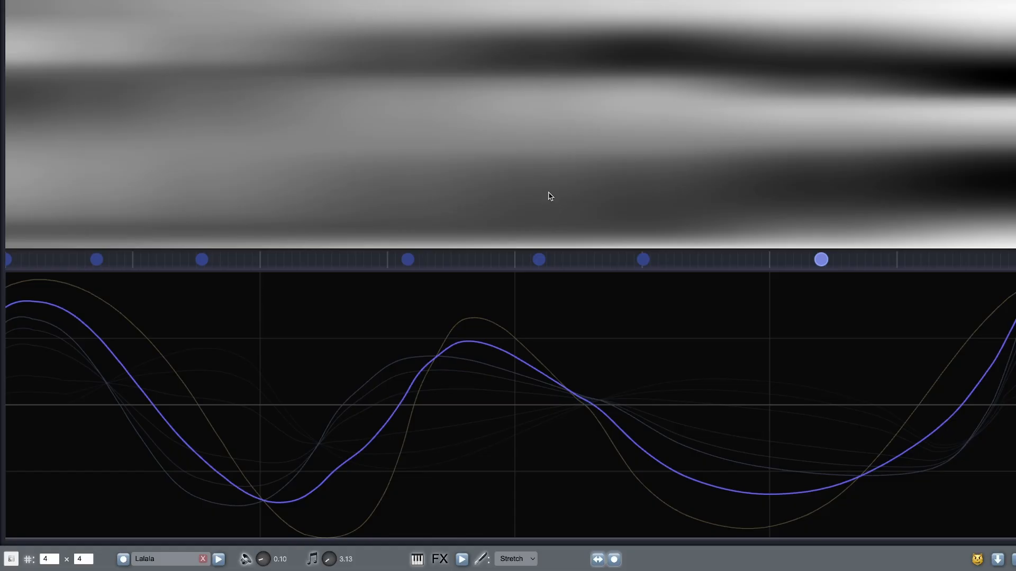
Set the tune of the fifth keyframe to 15.41 and play the wavetable
{"action": "left_click", "coordinate": [539, 260]}
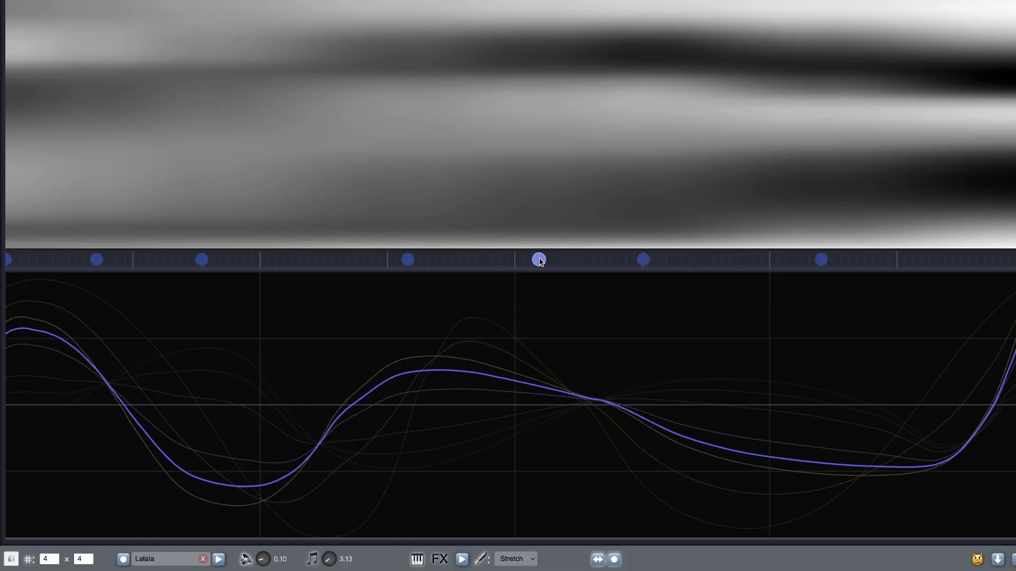
{"action": "right_click", "coordinate": [539, 262]}
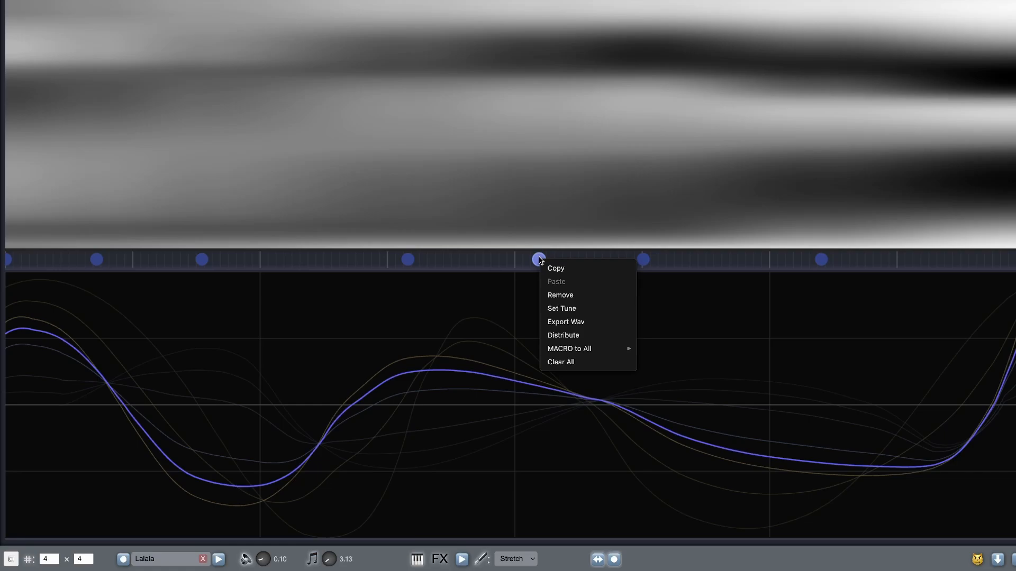
{"action": "left_click", "coordinate": [562, 310]}
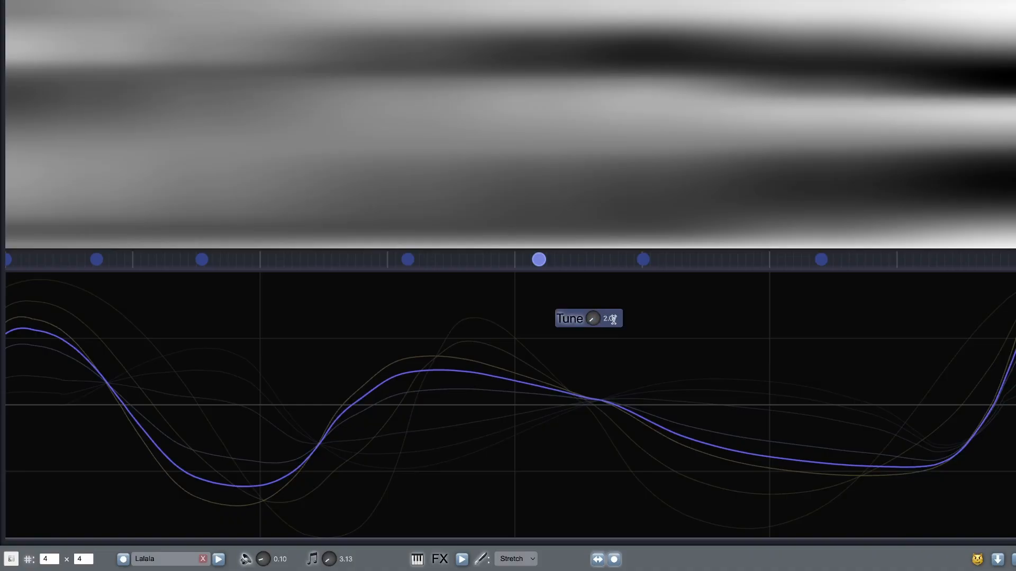
{"action": "left_click_drag", "start_coordinate": [592, 317], "coordinate": [597, 275]}
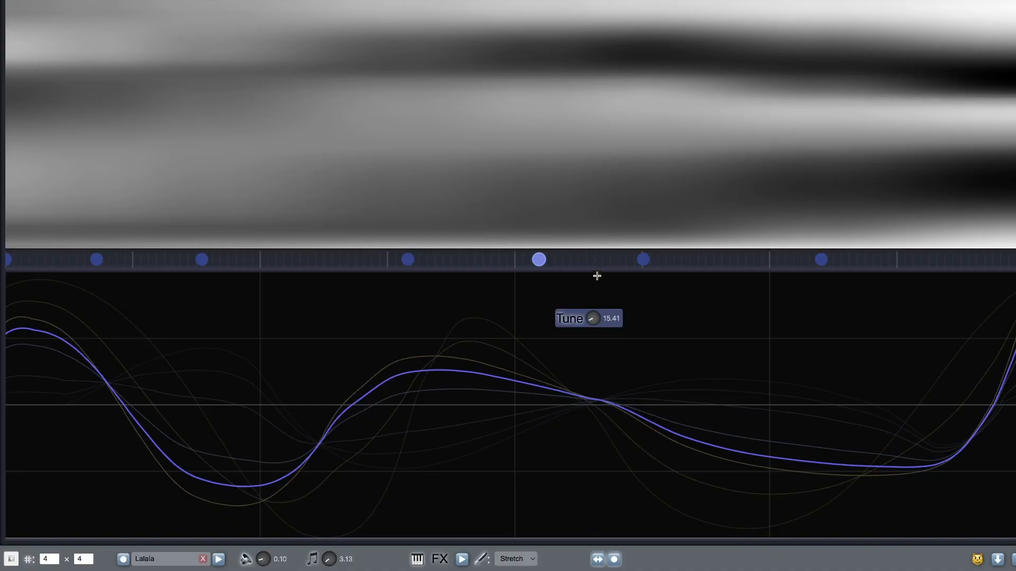
{"action": "left_click", "coordinate": [459, 561]}
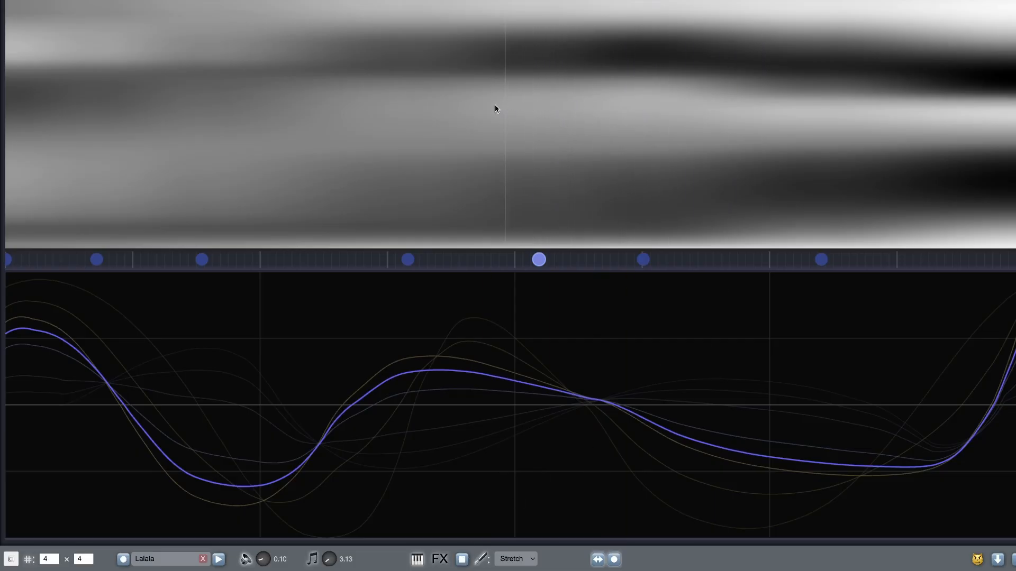
Set the fifth keyframe's tune to 2.07 and stop the playback
{"action": "right_click", "coordinate": [538, 260]}
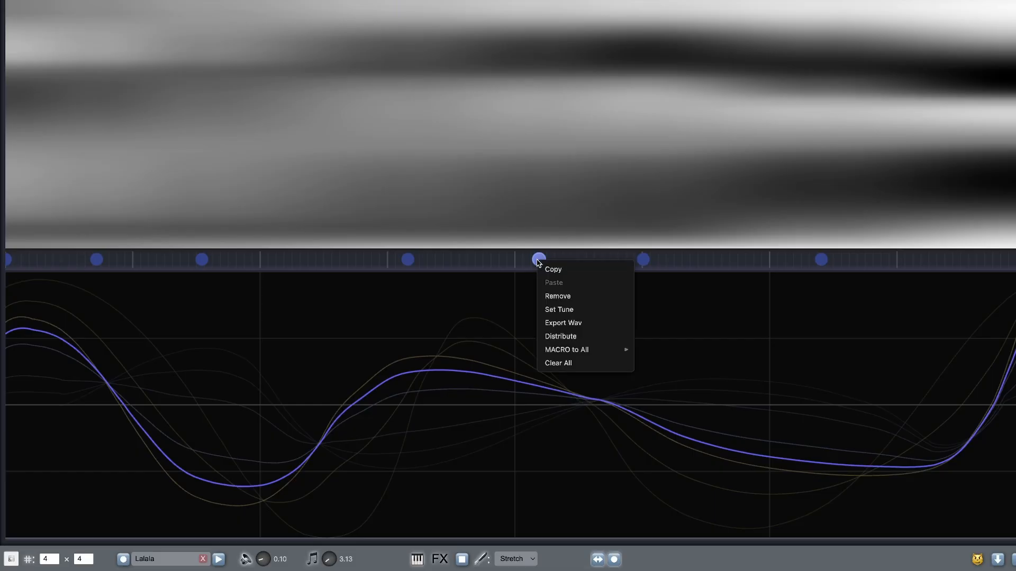
{"action": "left_click", "coordinate": [570, 313]}
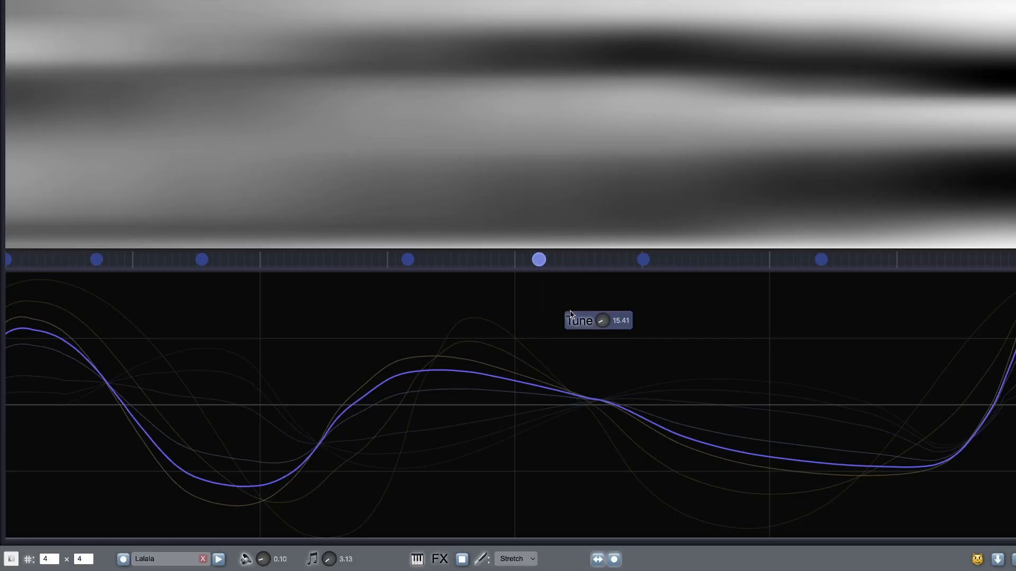
{"action": "double_click", "coordinate": [605, 317]}
{"action": "type", "text": "2.07"}
{"action": "key", "text": "Return"}
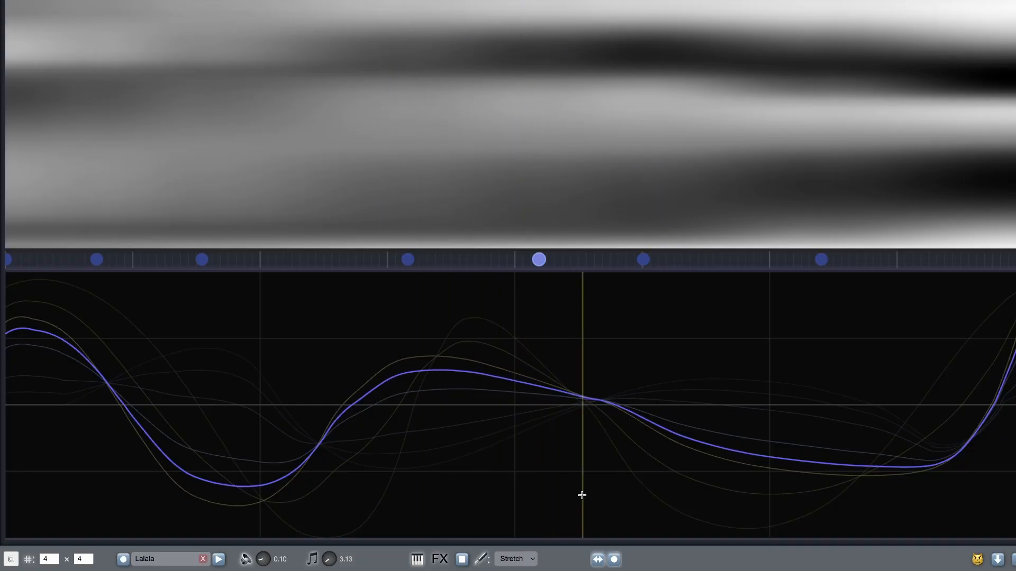
{"action": "left_click", "coordinate": [463, 559]}
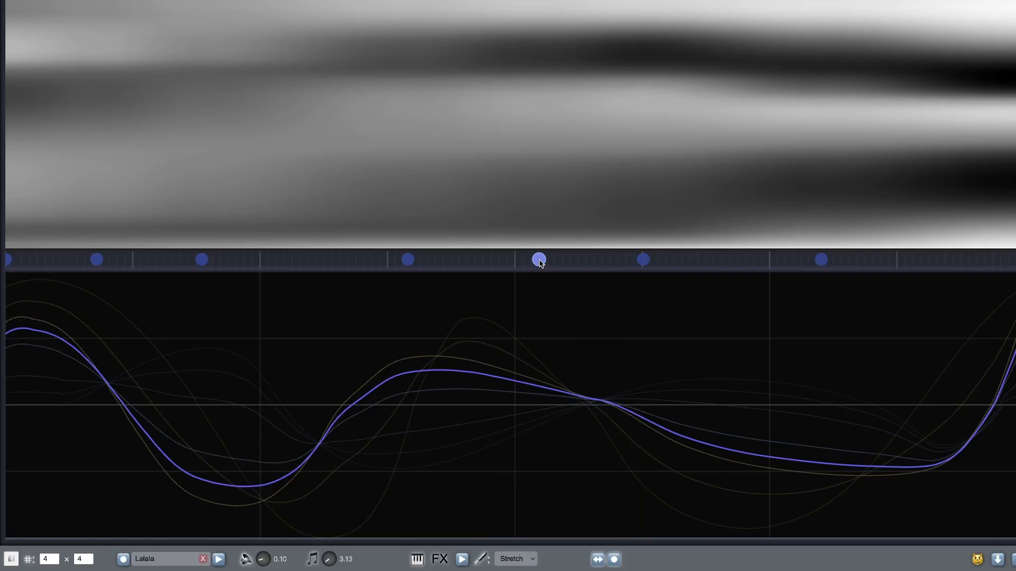
Nudge the fifth keyframe slightly later and paste a copy of the fourth keyframe between the sixth and seventh keyframes
{"action": "mouse_move", "coordinate": [541, 262]}
{"action": "left_mouse_down"}
{"action": "mouse_move", "coordinate": [528, 263]}
{"action": "mouse_move", "coordinate": [547, 265]}
{"action": "left_mouse_up"}
{"action": "left_click", "coordinate": [408, 261]}
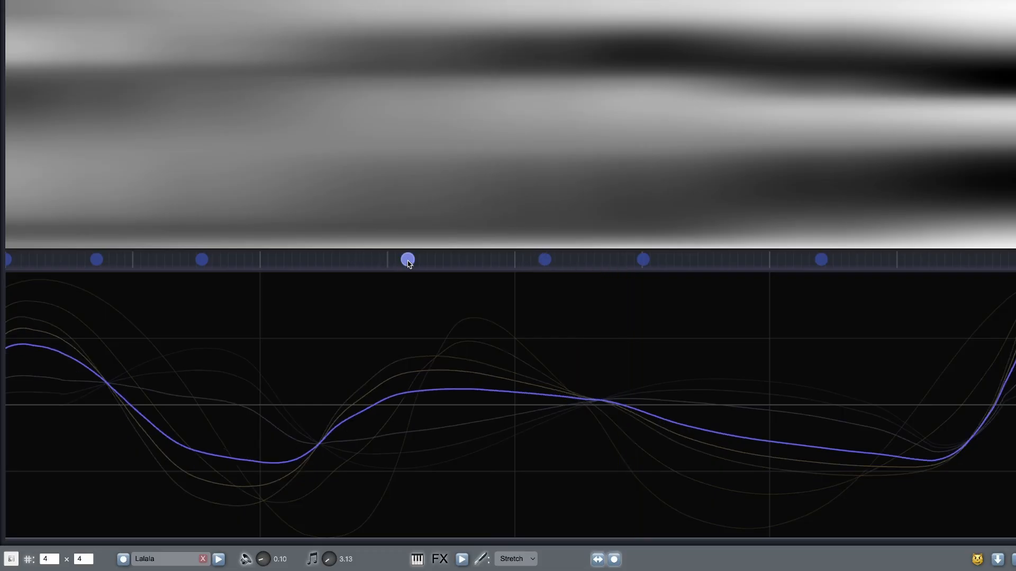
{"action": "right_click", "coordinate": [755, 267]}
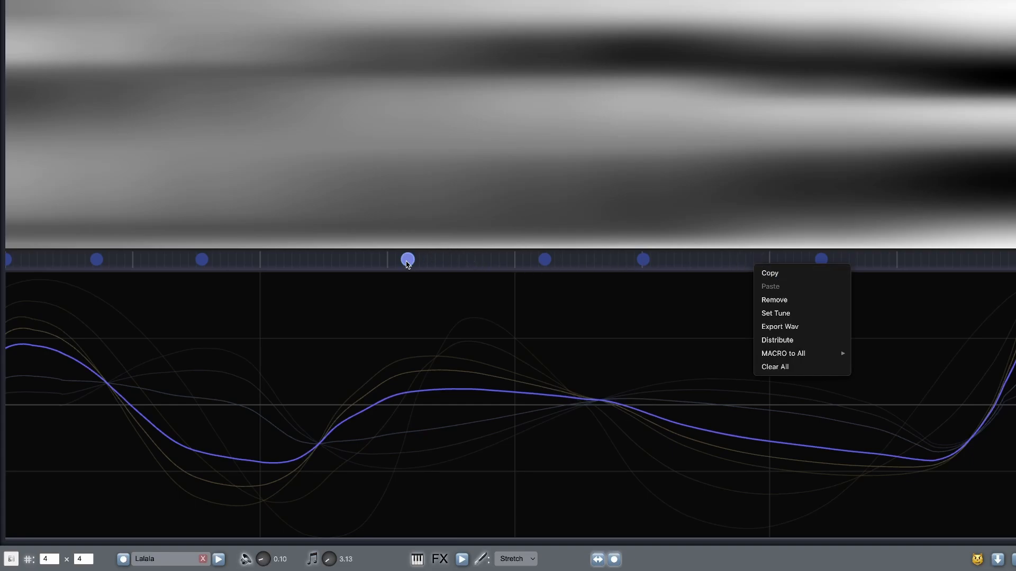
{"action": "left_click", "coordinate": [773, 273]}
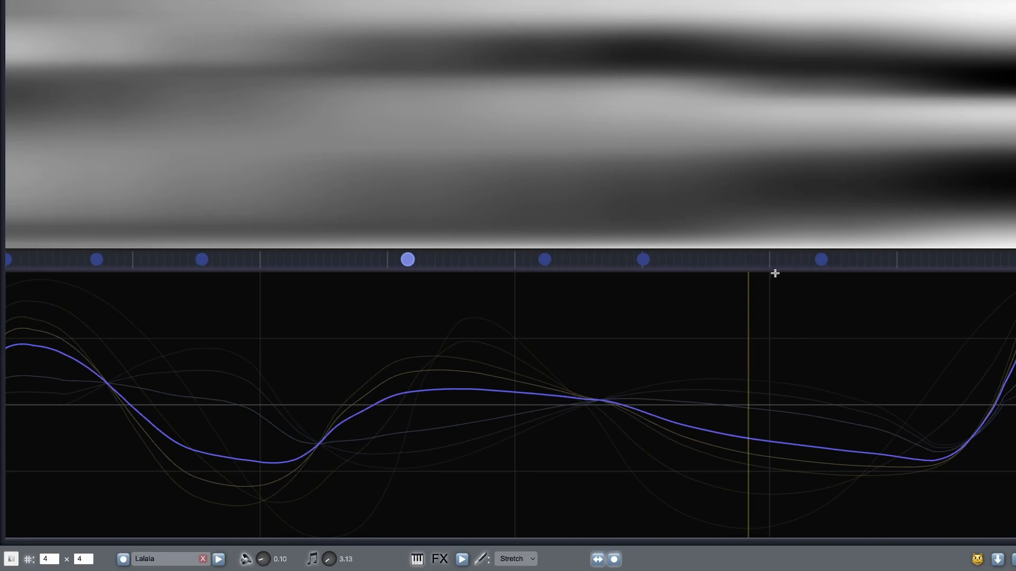
{"action": "right_click", "coordinate": [735, 262]}
{"action": "left_click", "coordinate": [743, 281]}
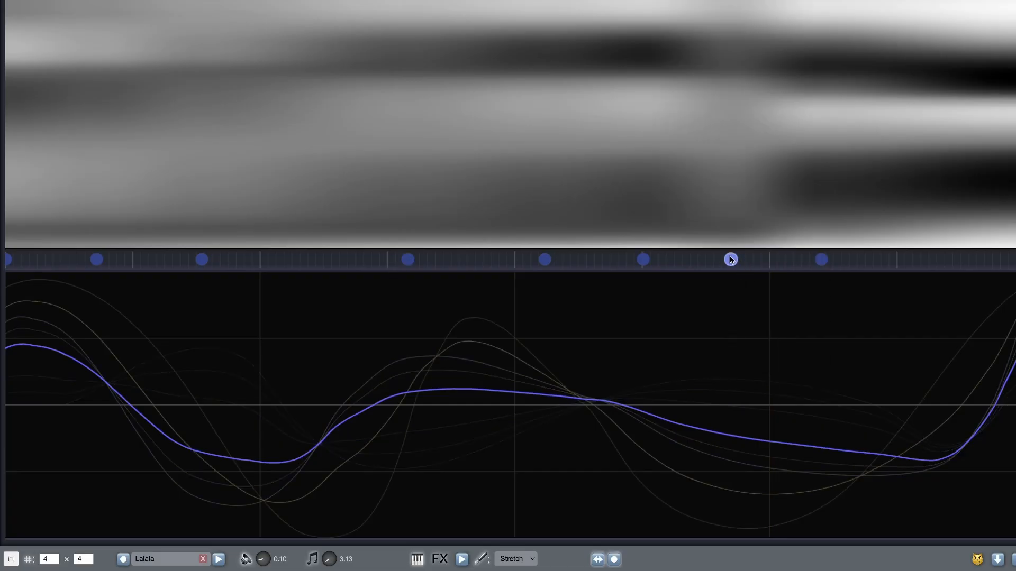
Remove the pasted keyframe from the timeline
{"action": "left_click_drag", "start_coordinate": [730, 260], "coordinate": [729, 263]}
{"action": "right_click", "coordinate": [731, 264]}
{"action": "left_click", "coordinate": [744, 295]}
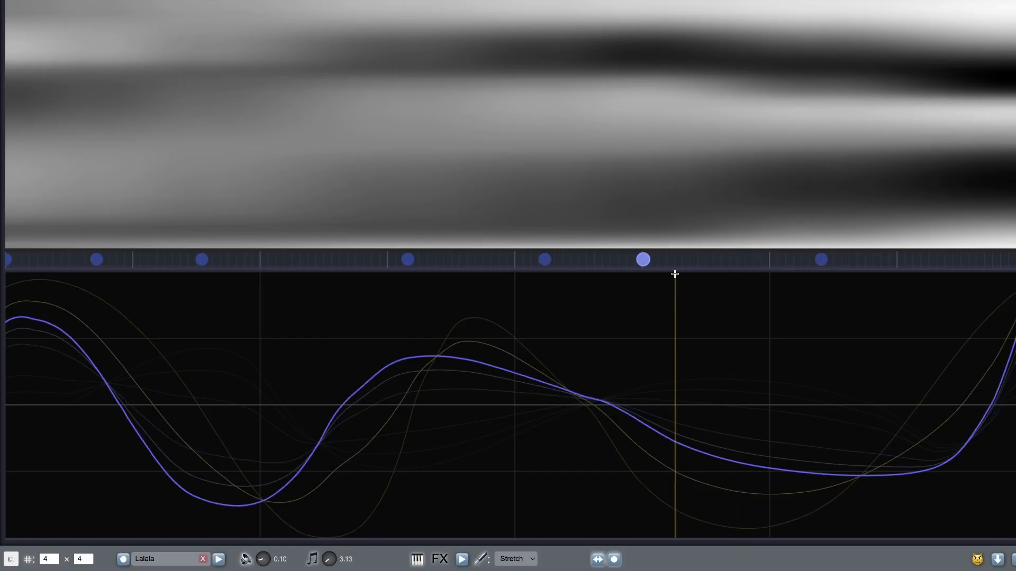
Distribute the keyframes evenly along the timeline and play the wavetable briefly
{"action": "right_click", "coordinate": [472, 263]}
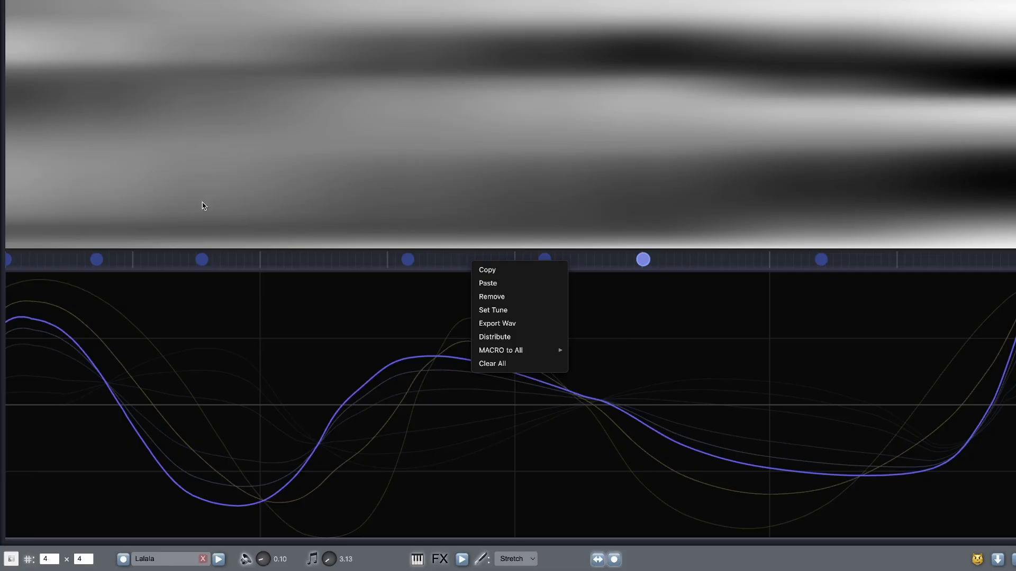
{"action": "left_click", "coordinate": [503, 338]}
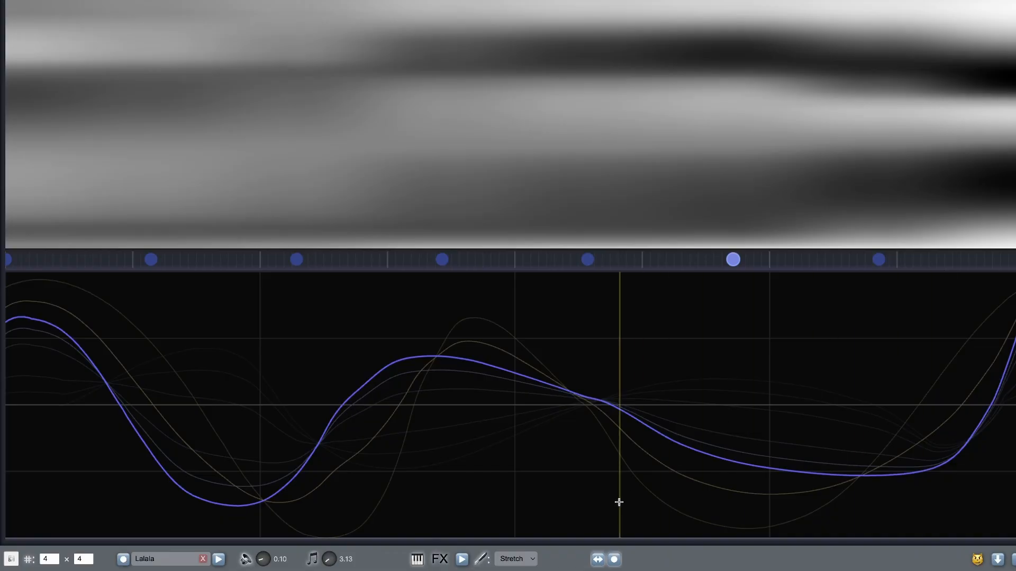
{"action": "left_click", "coordinate": [461, 562]}
{"action": "left_click", "coordinate": [463, 558]}
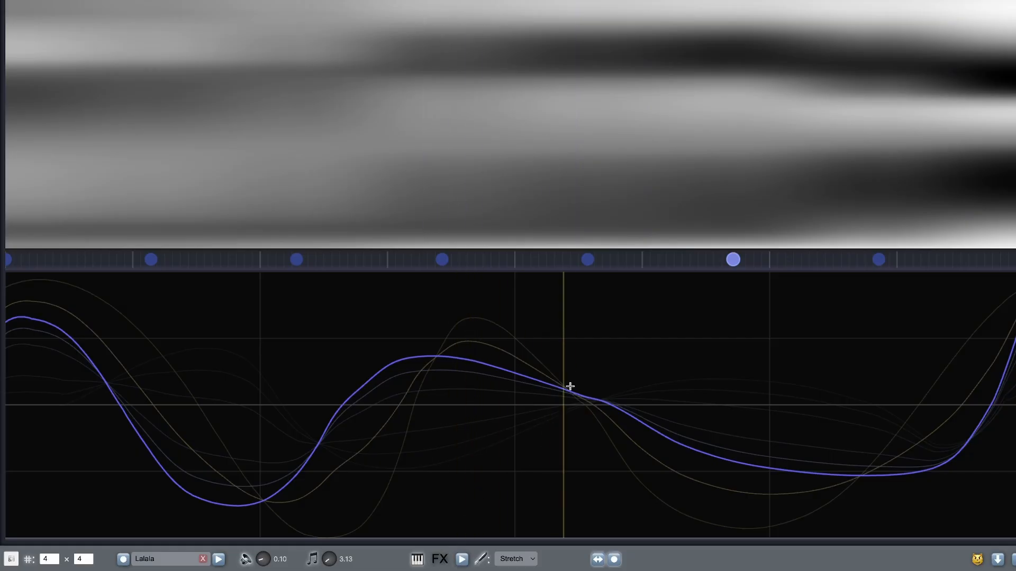
Apply the Normalize macro to all keyframes and select the second keyframe to inspect its waveform
{"action": "right_click", "coordinate": [628, 262]}
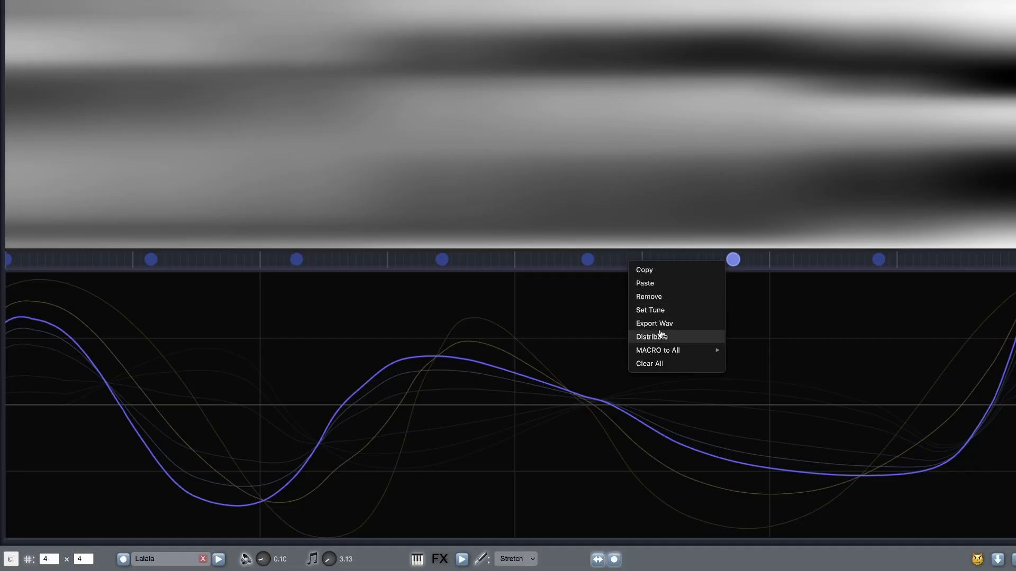
{"action": "mouse_move", "coordinate": [659, 351]}
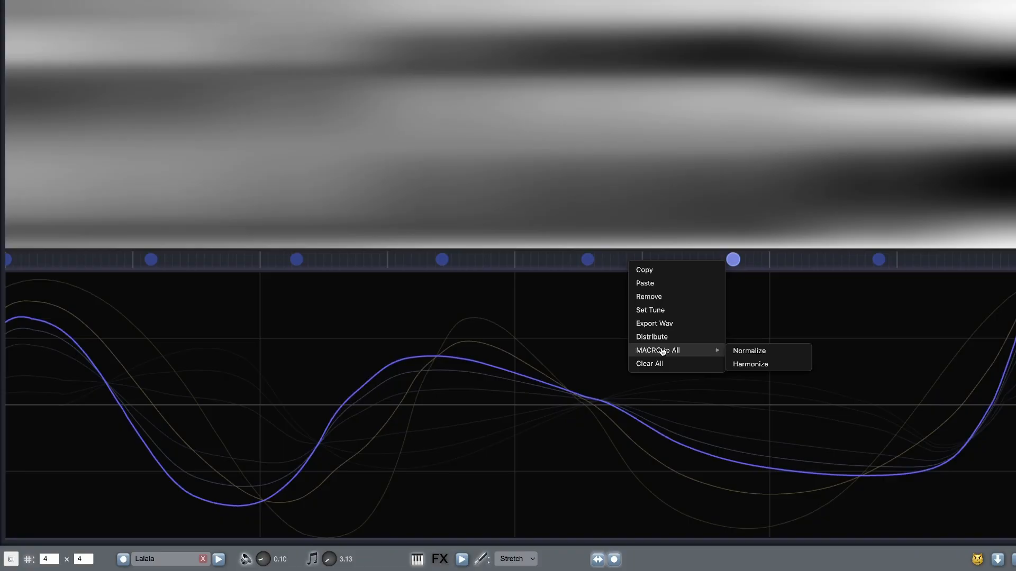
{"action": "left_click", "coordinate": [748, 352]}
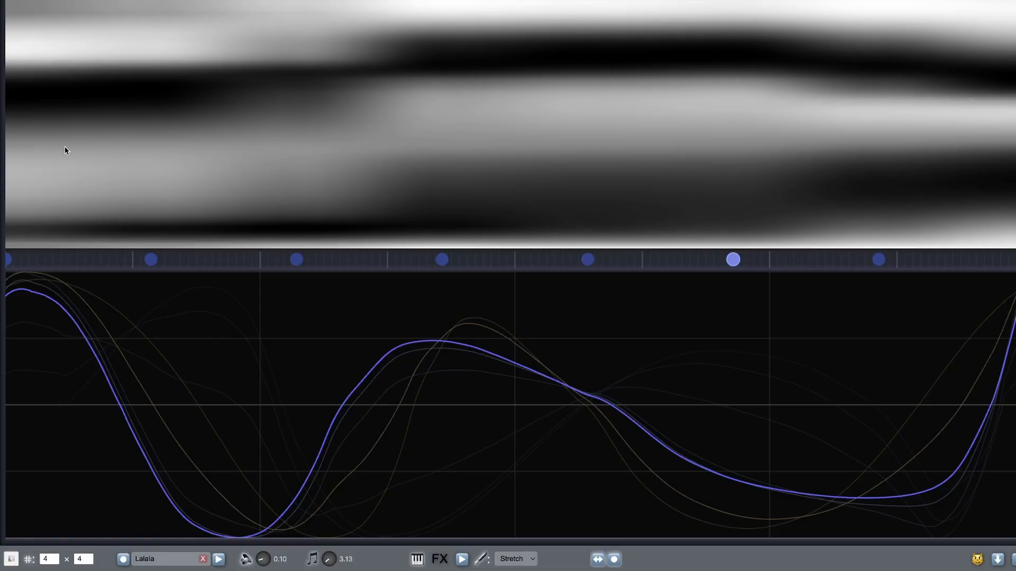
{"action": "left_click", "coordinate": [152, 260]}
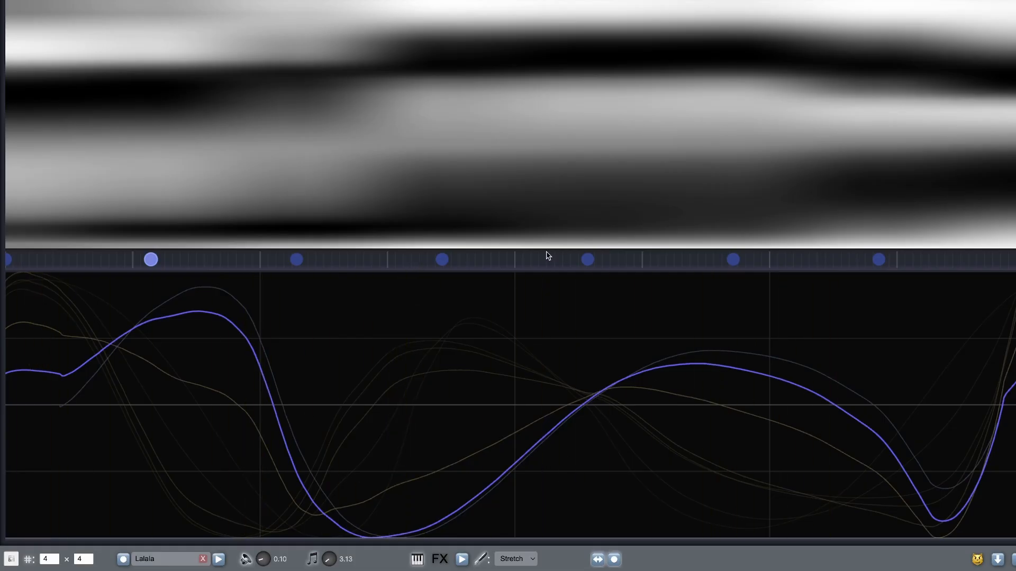
Examine the macros available for all keyframes, including Harmonize, and close the list without applying one
{"action": "right_click", "coordinate": [499, 263]}
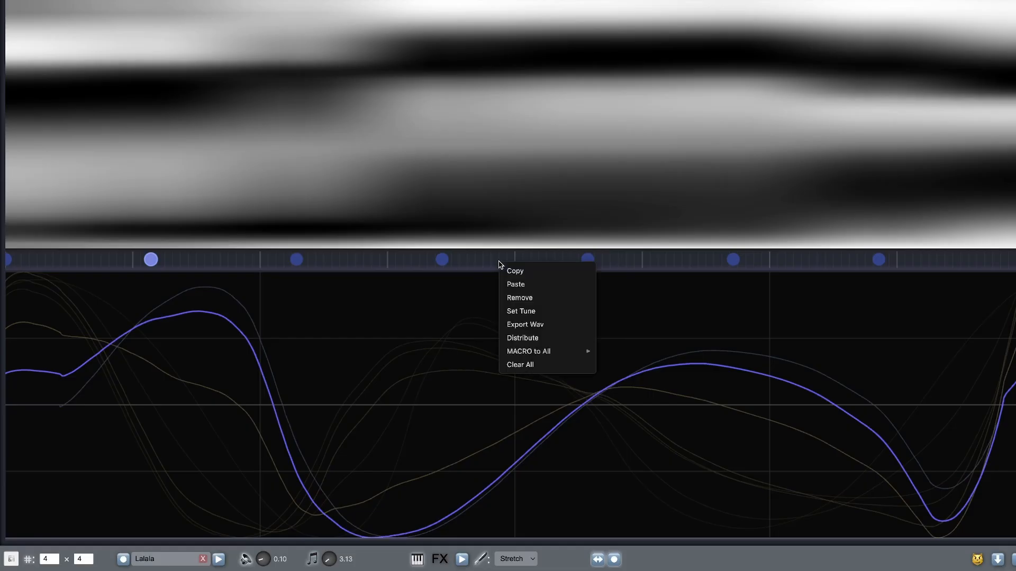
{"action": "mouse_move", "coordinate": [551, 351]}
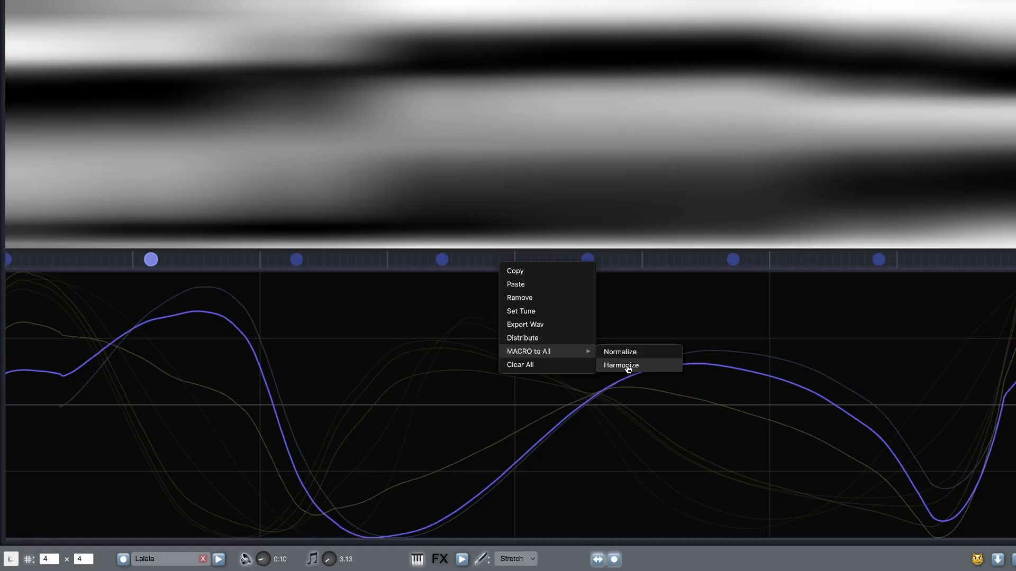
{"action": "left_click", "coordinate": [543, 454]}
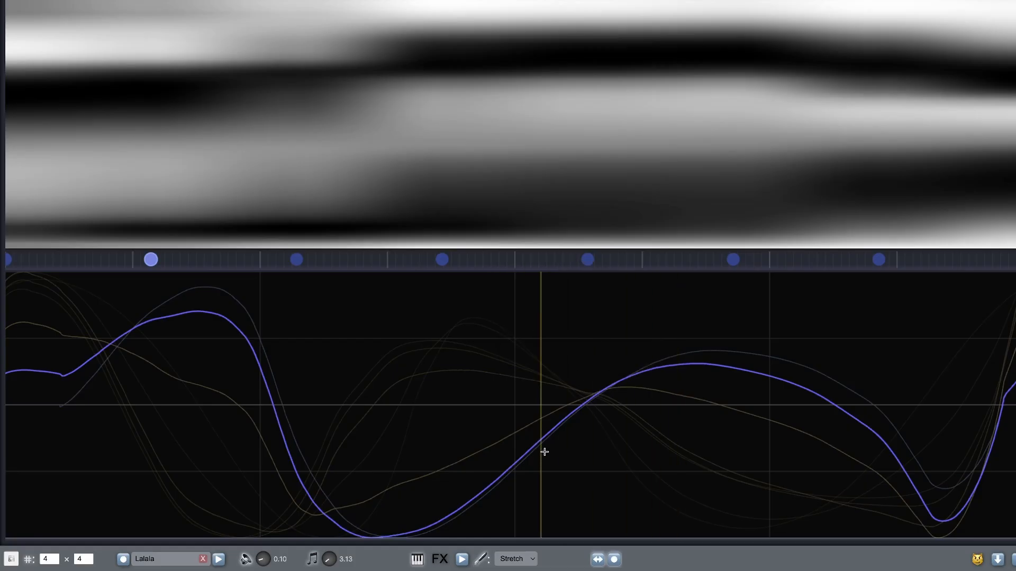
Redraw the second keyframe's waveform with the Pen tool from about its first quarter to its end
{"action": "left_click", "coordinate": [514, 557]}
{"action": "left_click", "coordinate": [515, 540]}
{"action": "left_click", "coordinate": [514, 560]}
{"action": "left_click", "coordinate": [512, 492]}
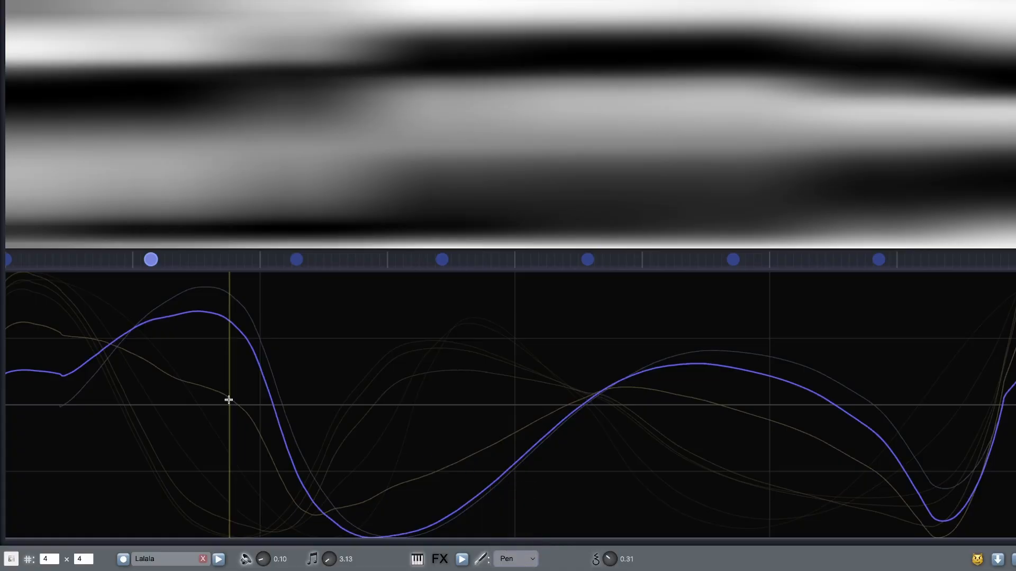
{"action": "left_click_drag", "start_coordinate": [283, 364], "coordinate": [1014, 498]}
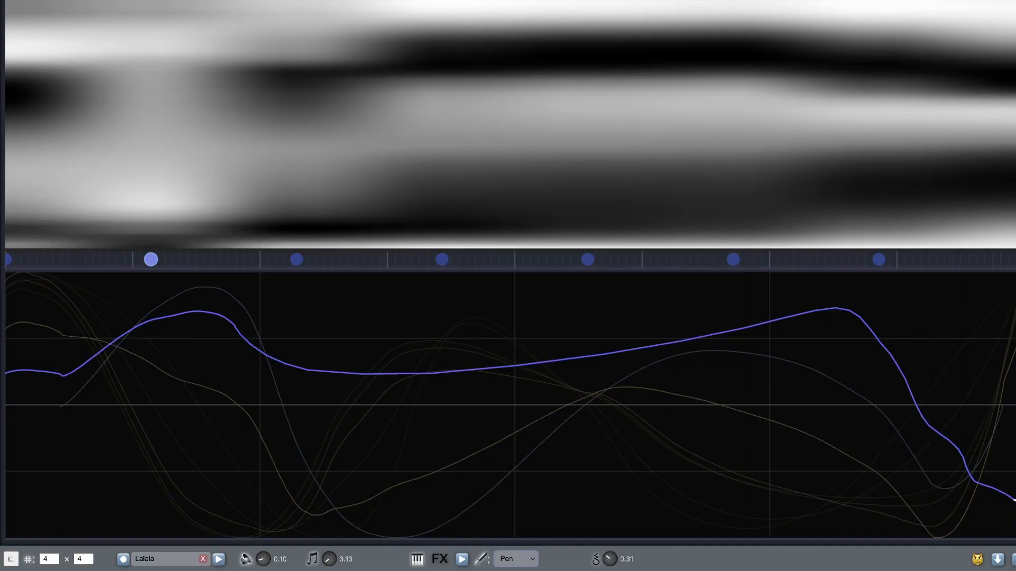
Apply the Harmonize macro to all keyframes and play the wavetable
{"action": "right_click", "coordinate": [152, 261]}
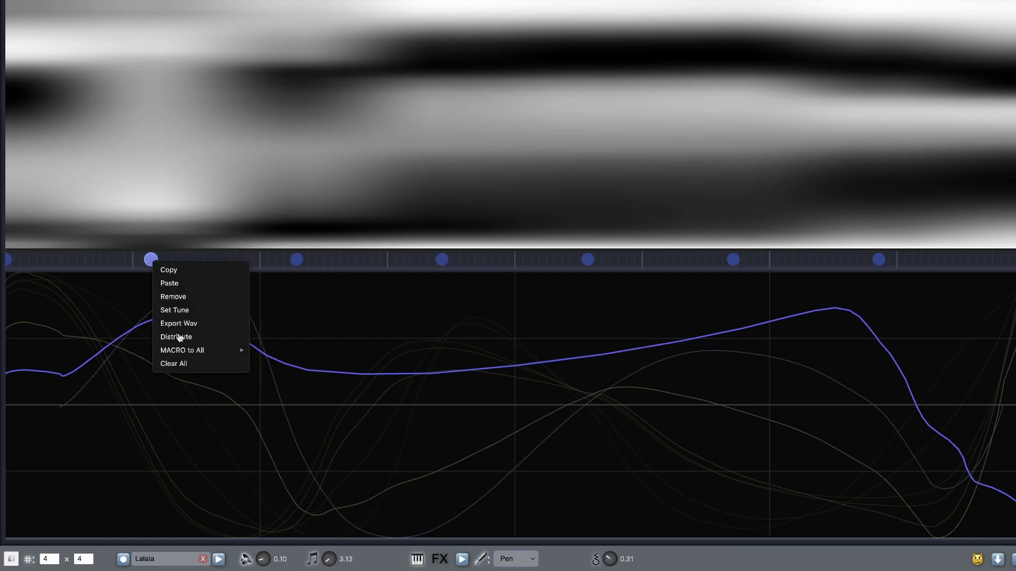
{"action": "mouse_move", "coordinate": [214, 352]}
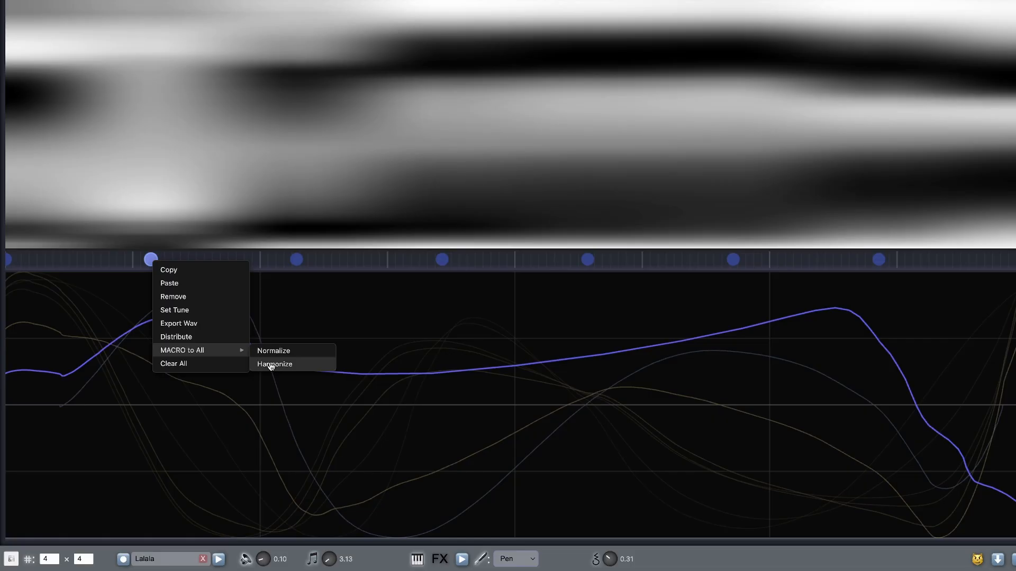
{"action": "left_click", "coordinate": [271, 366]}
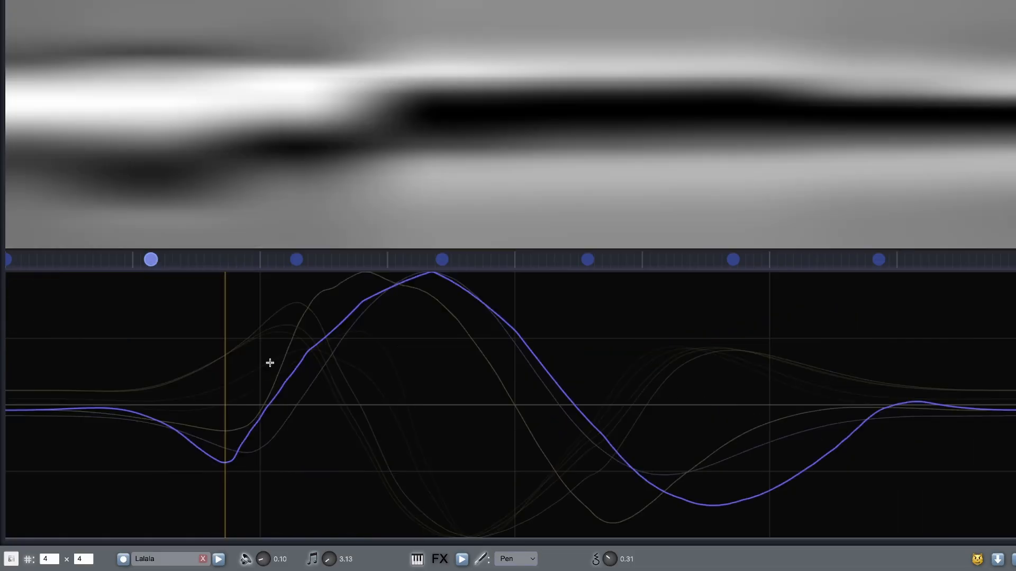
{"action": "left_click", "coordinate": [462, 561]}
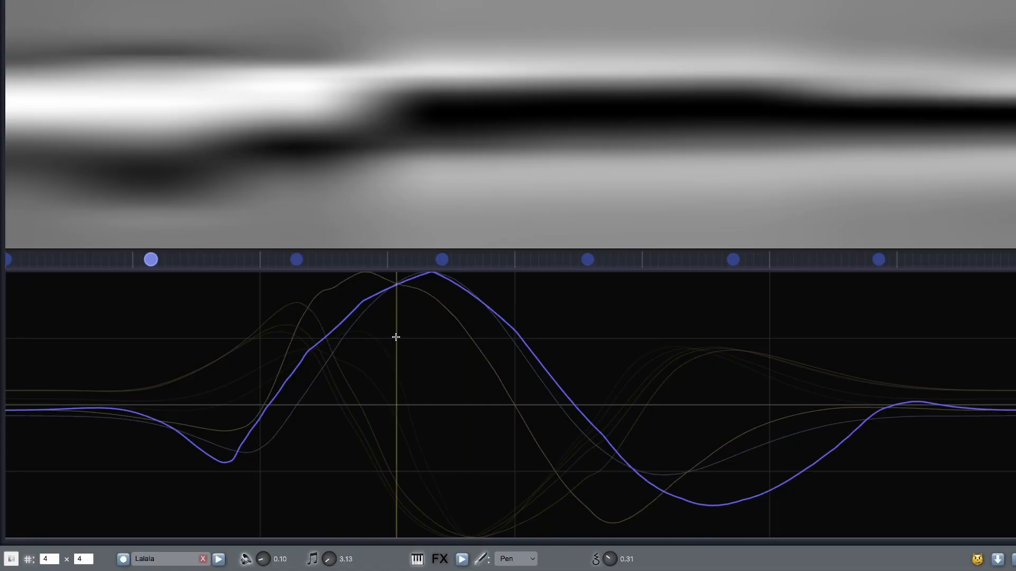
Inspect the harmonized waveforms of the third through seventh keyframes and examine the keyframe options, including Export Wav, without applying one
{"action": "left_click", "coordinate": [297, 260]}
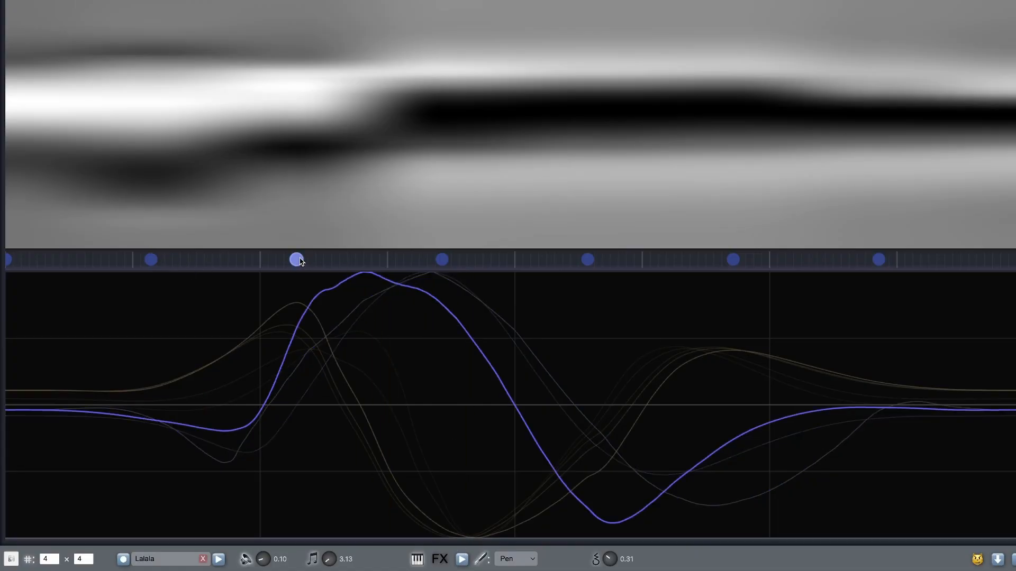
{"action": "left_click", "coordinate": [442, 259]}
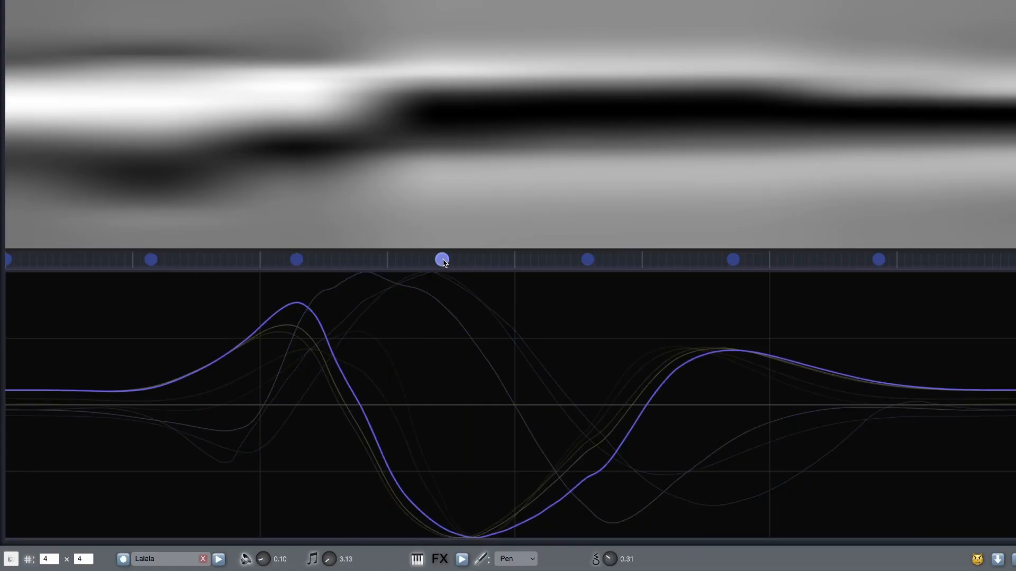
{"action": "left_click", "coordinate": [588, 260]}
{"action": "left_click", "coordinate": [733, 259]}
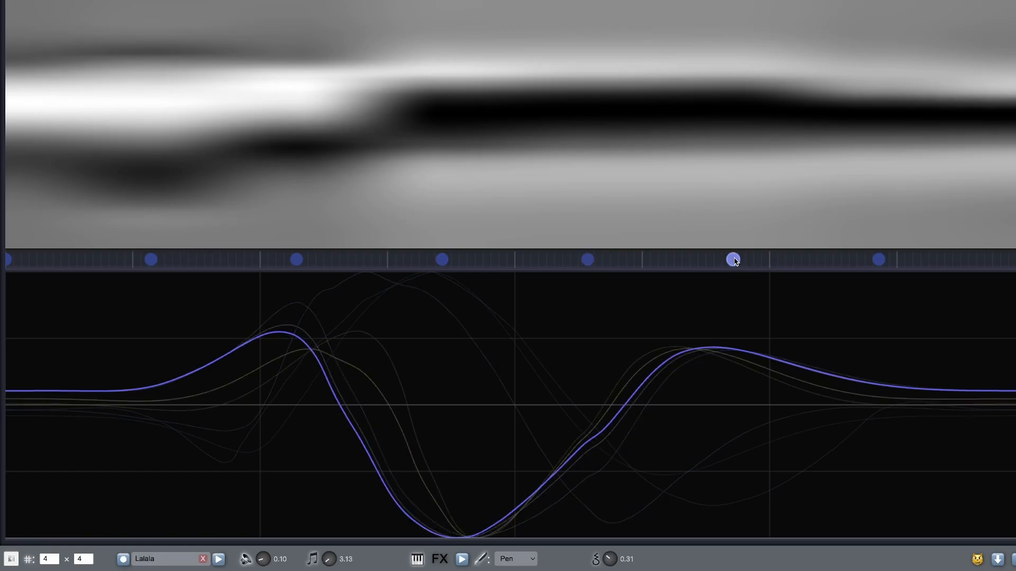
{"action": "left_click", "coordinate": [879, 261]}
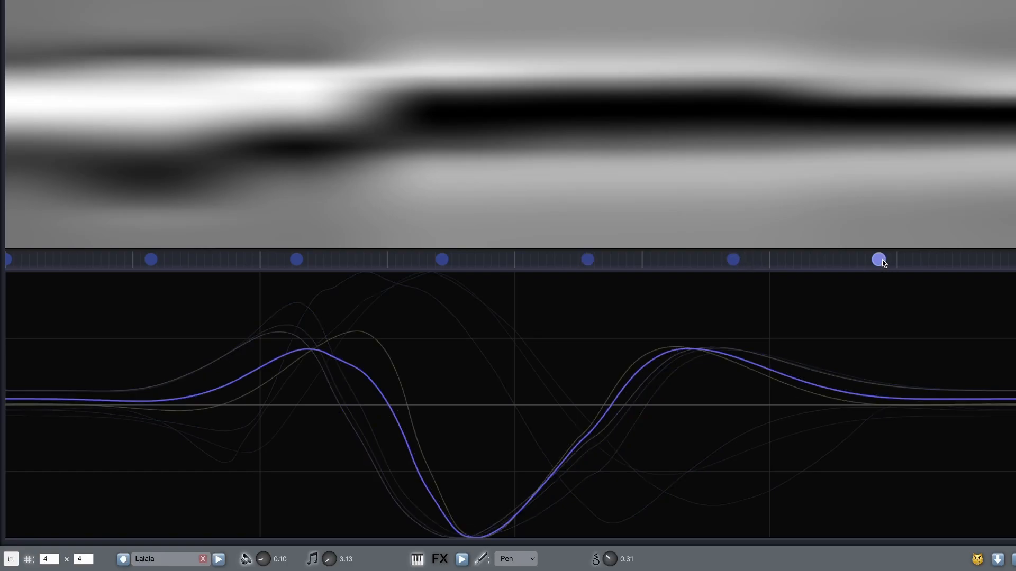
{"action": "right_click", "coordinate": [377, 259]}
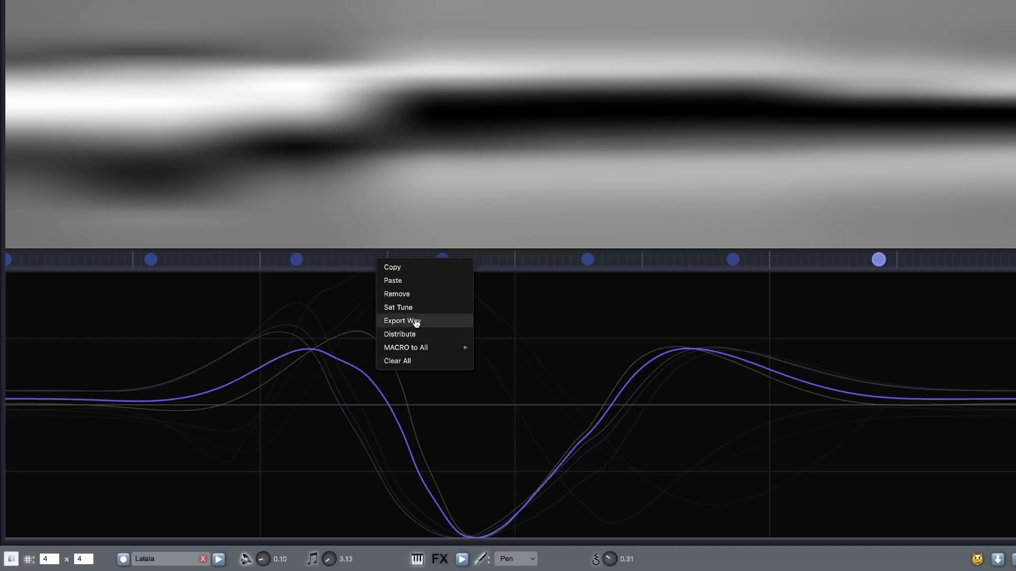
{"action": "left_click", "coordinate": [880, 261]}
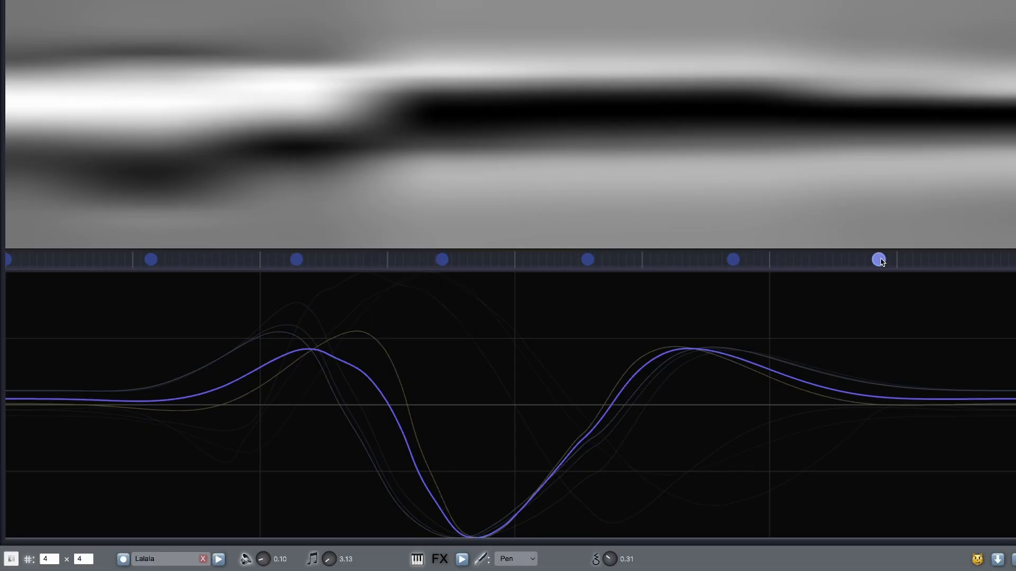
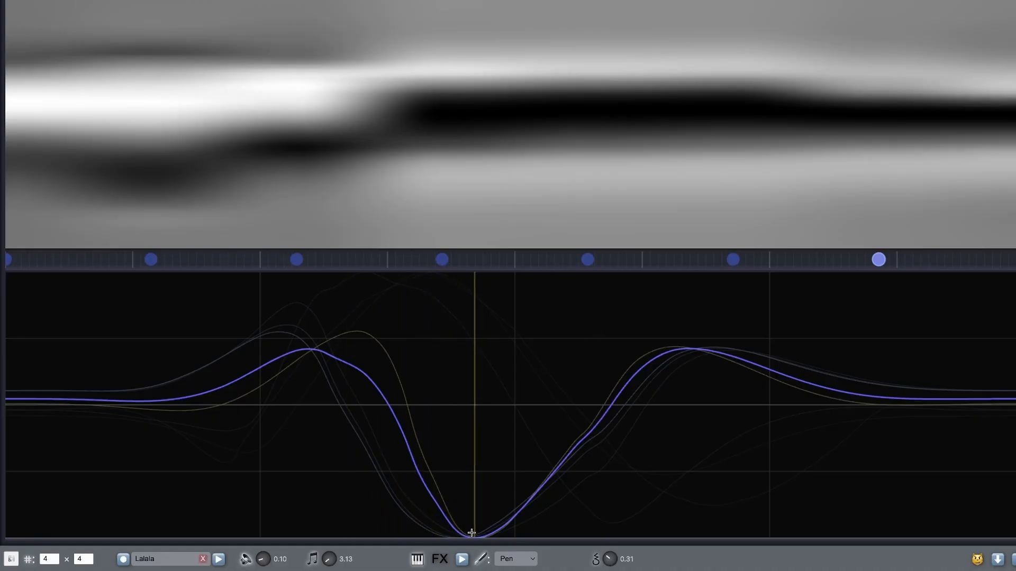
Clear all keyframes and reveal the recorded sample beneath the waveform editor in a small pane
{"action": "right_click", "coordinate": [353, 262]}
{"action": "left_click", "coordinate": [392, 364]}
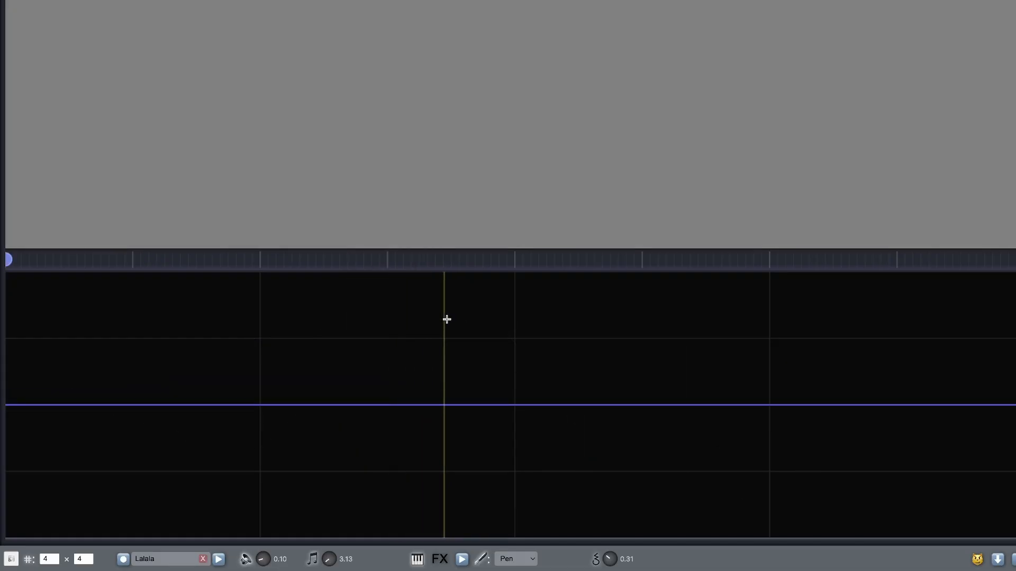
{"action": "left_click_drag", "start_coordinate": [265, 538], "coordinate": [270, 353]}
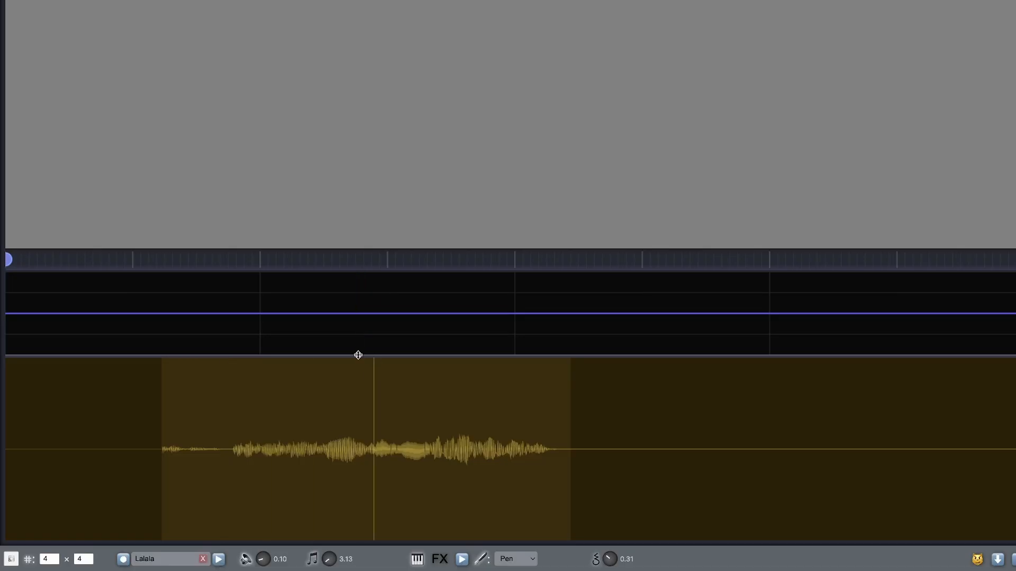
{"action": "left_click_drag", "start_coordinate": [358, 353], "coordinate": [358, 451]}
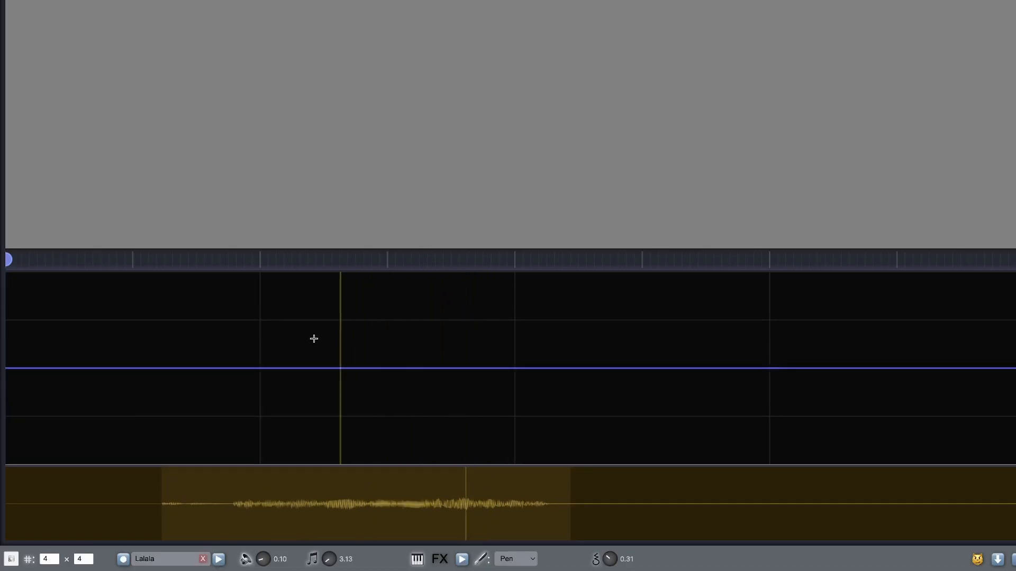
Draw a waveform with a tall and a smaller hump using the Pen tool, set the music-note value to 8.72, and play it
{"action": "mouse_move", "coordinate": [172, 369]}
{"action": "left_mouse_down"}
{"action": "mouse_move", "coordinate": [777, 346]}
{"action": "mouse_move", "coordinate": [874, 362]}
{"action": "left_mouse_up"}
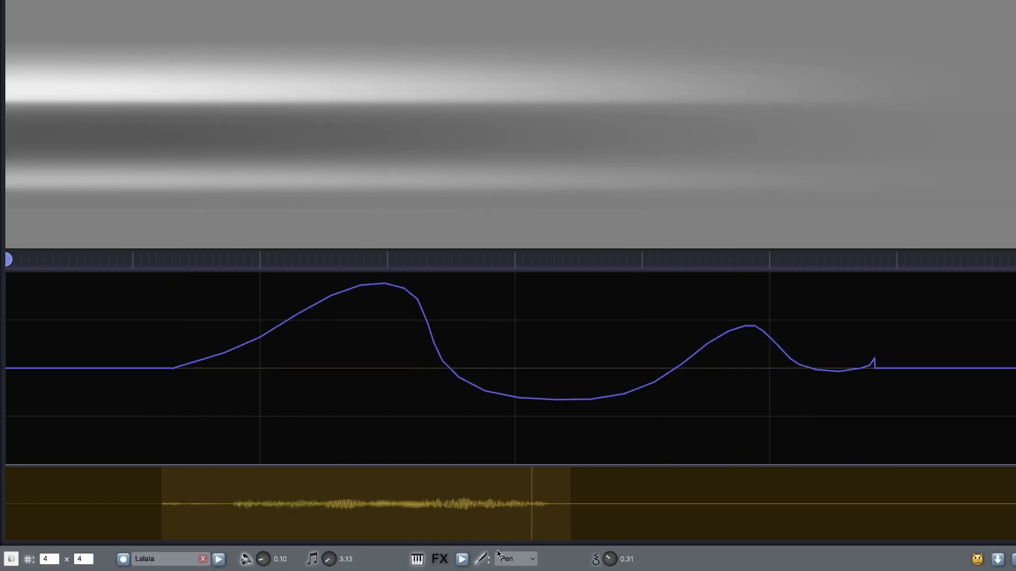
{"action": "left_click", "coordinate": [461, 559]}
{"action": "left_click_drag", "start_coordinate": [327, 553], "coordinate": [328, 520]}
{"action": "left_click", "coordinate": [463, 562]}
{"action": "left_click", "coordinate": [461, 561]}
Enlarge the sample pane, normalize the recorded sample, and examine its other processing options
{"action": "left_click_drag", "start_coordinate": [332, 465], "coordinate": [336, 348]}
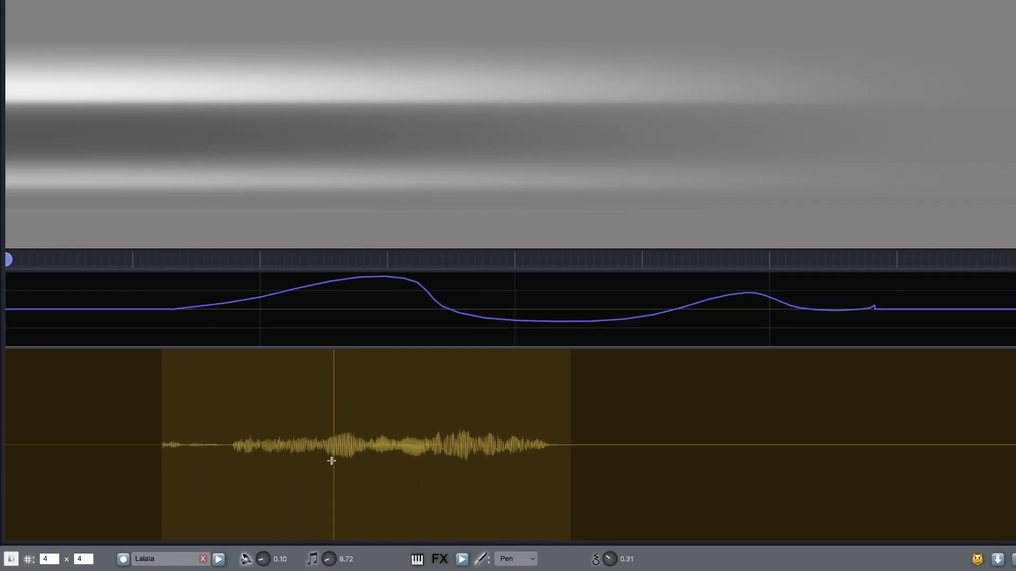
{"action": "right_click", "coordinate": [293, 406]}
{"action": "left_click", "coordinate": [314, 417]}
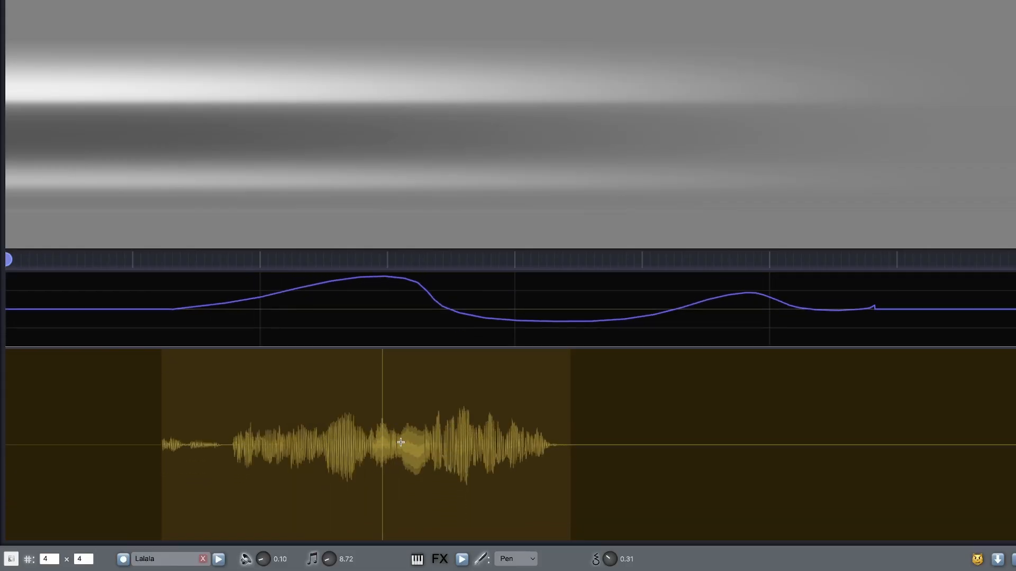
{"action": "right_click", "coordinate": [308, 413]}
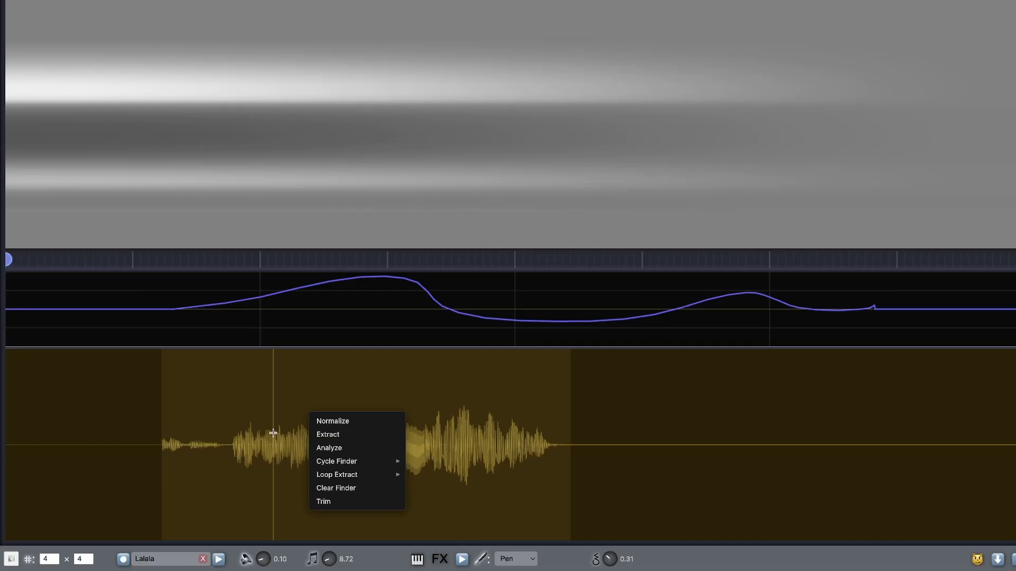
{"action": "left_click", "coordinate": [336, 506]}
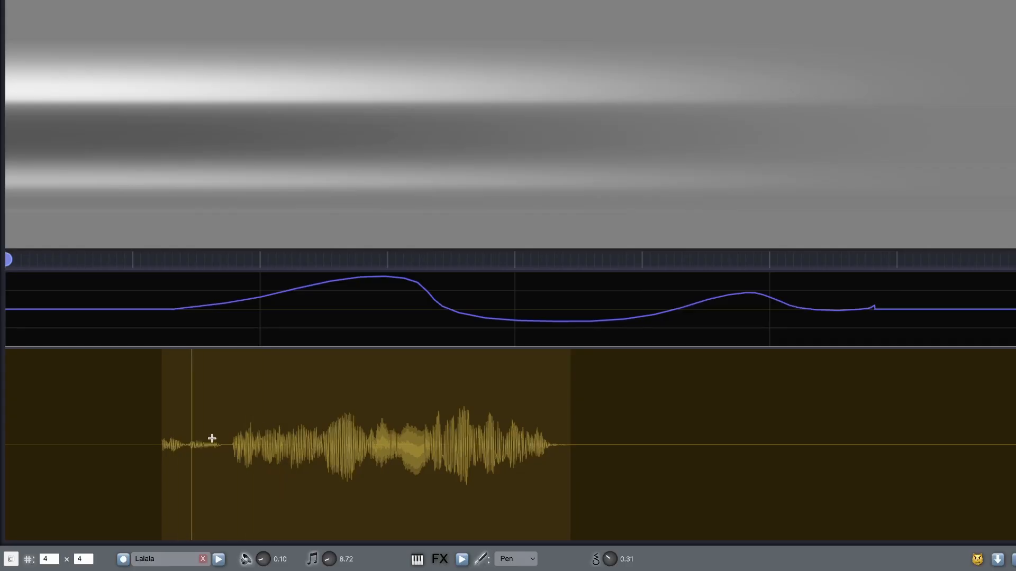
Zoom and pan through the recorded sample to examine its detail, ending with the full recording in view
{"action": "left_click_drag", "start_coordinate": [284, 424], "coordinate": [344, 459]}
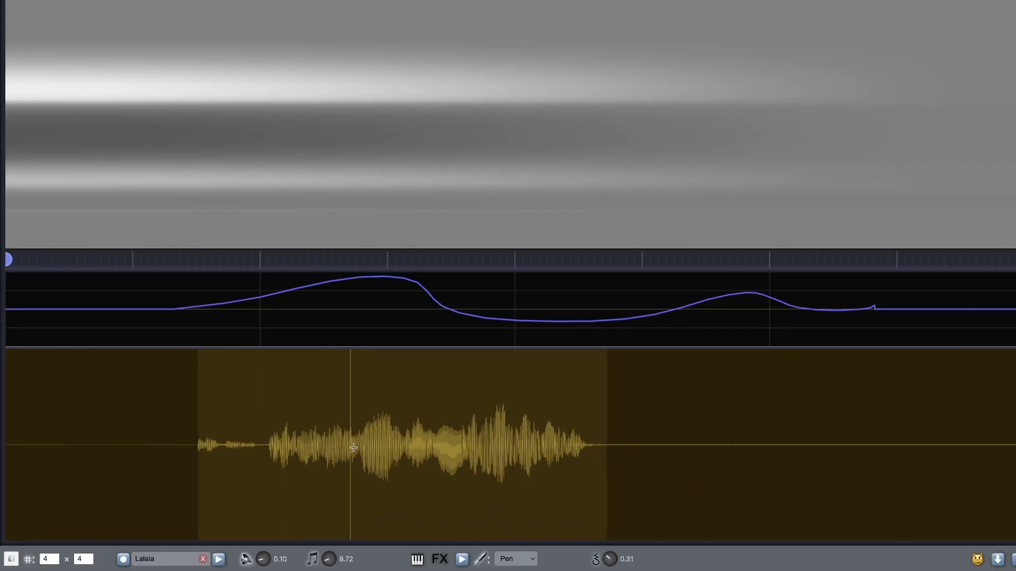
{"action": "scroll", "coordinate": [353, 446], "scroll_direction": "up", "scroll_amount": 5}
{"action": "scroll", "coordinate": [353, 445], "scroll_direction": "up", "scroll_amount": 8}
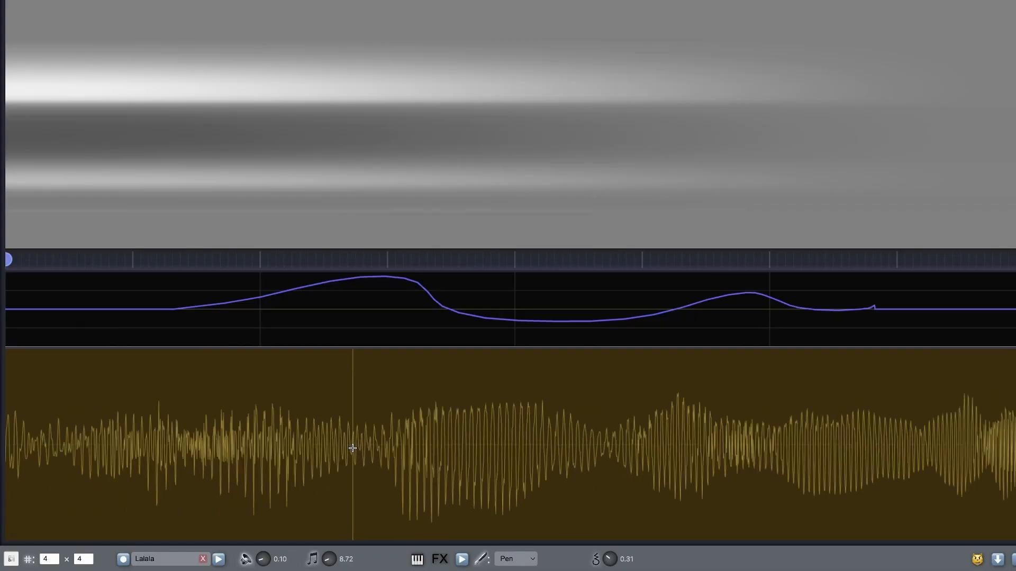
{"action": "scroll", "coordinate": [354, 446], "scroll_direction": "up", "scroll_amount": 5}
{"action": "scroll", "coordinate": [354, 446], "scroll_direction": "down", "scroll_amount": 10}
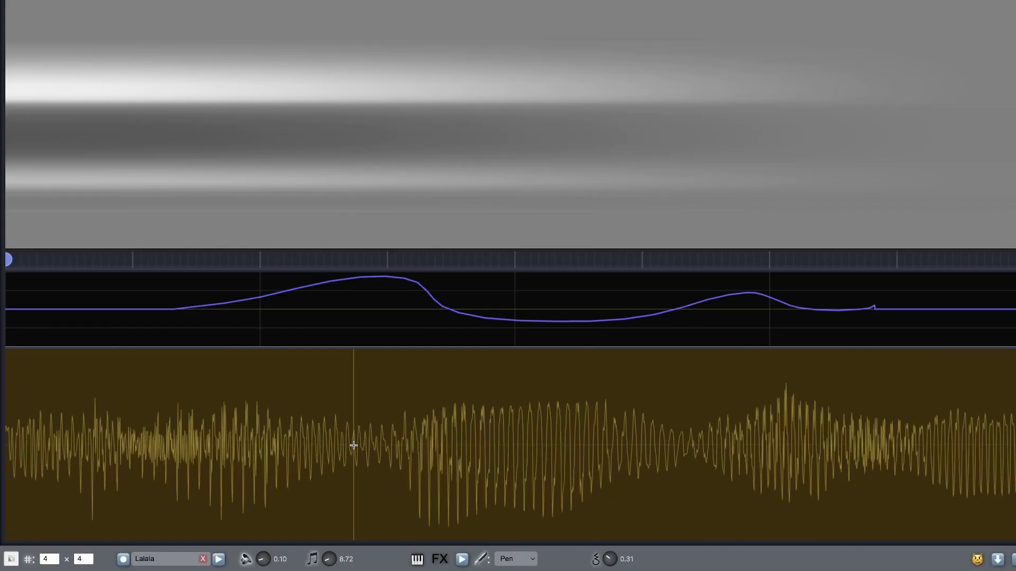
{"action": "scroll", "coordinate": [354, 446], "scroll_direction": "down", "scroll_amount": 5}
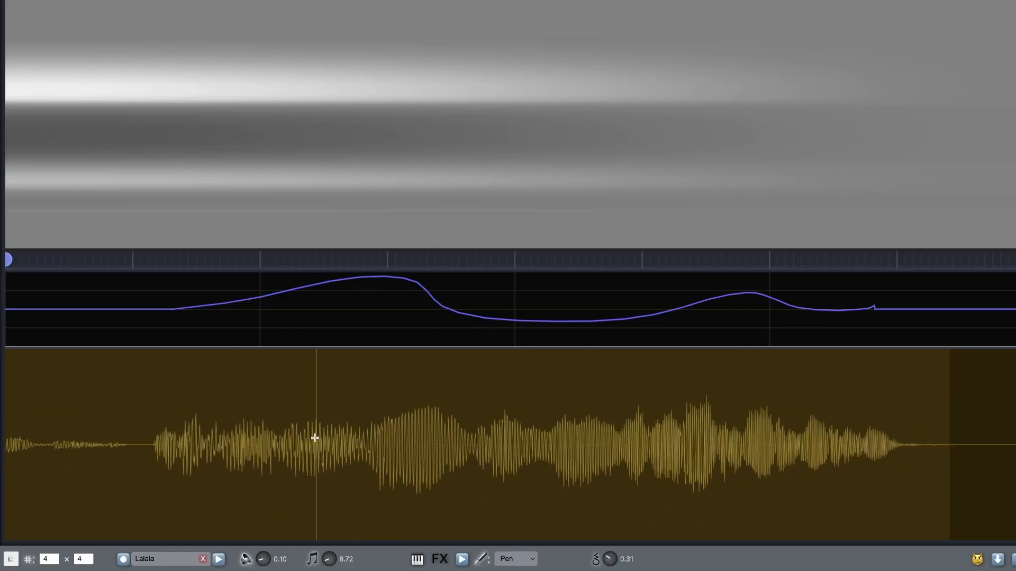
{"action": "left_click_drag", "start_coordinate": [315, 440], "coordinate": [365, 451]}
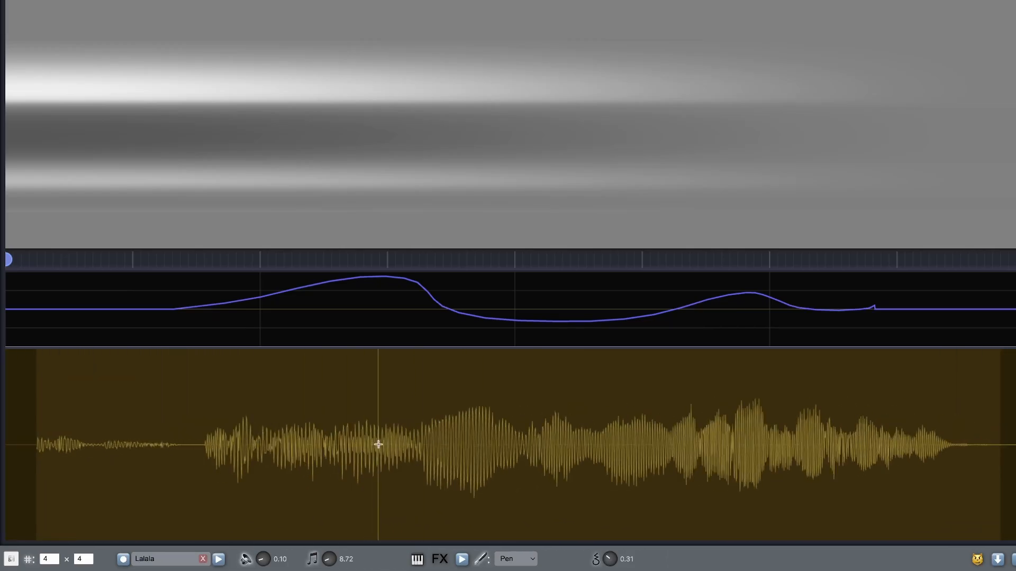
Select a stretch near the start of the sample's loud part, move and narrow the selection, and deselect it
{"action": "left_click_drag", "start_coordinate": [219, 438], "coordinate": [432, 446]}
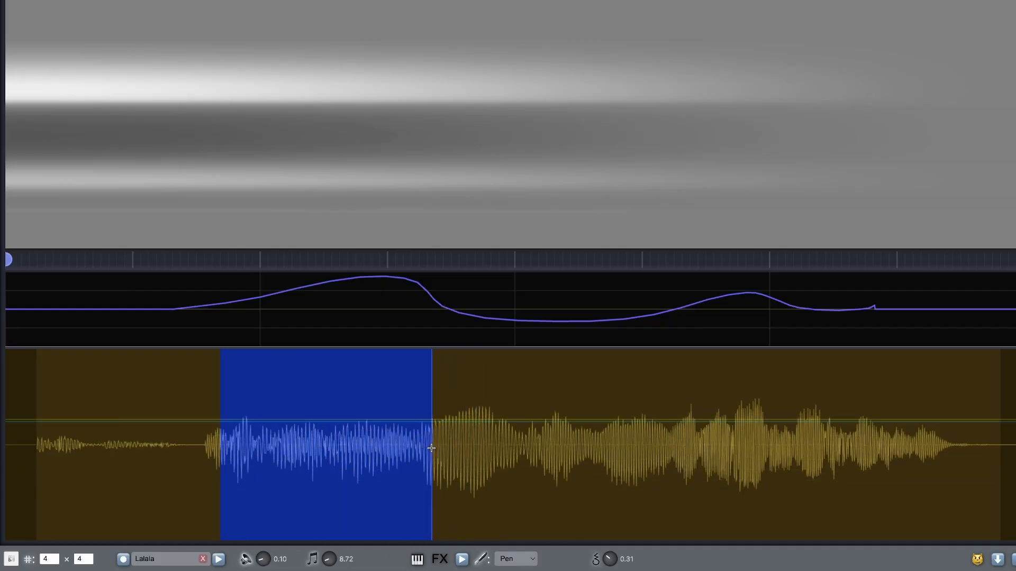
{"action": "left_click_drag", "start_coordinate": [431, 447], "coordinate": [410, 450]}
{"action": "mouse_move", "coordinate": [221, 448]}
{"action": "left_mouse_down"}
{"action": "mouse_move", "coordinate": [359, 447]}
{"action": "mouse_move", "coordinate": [223, 449]}
{"action": "mouse_move", "coordinate": [312, 449]}
{"action": "mouse_move", "coordinate": [236, 455]}
{"action": "left_mouse_up"}
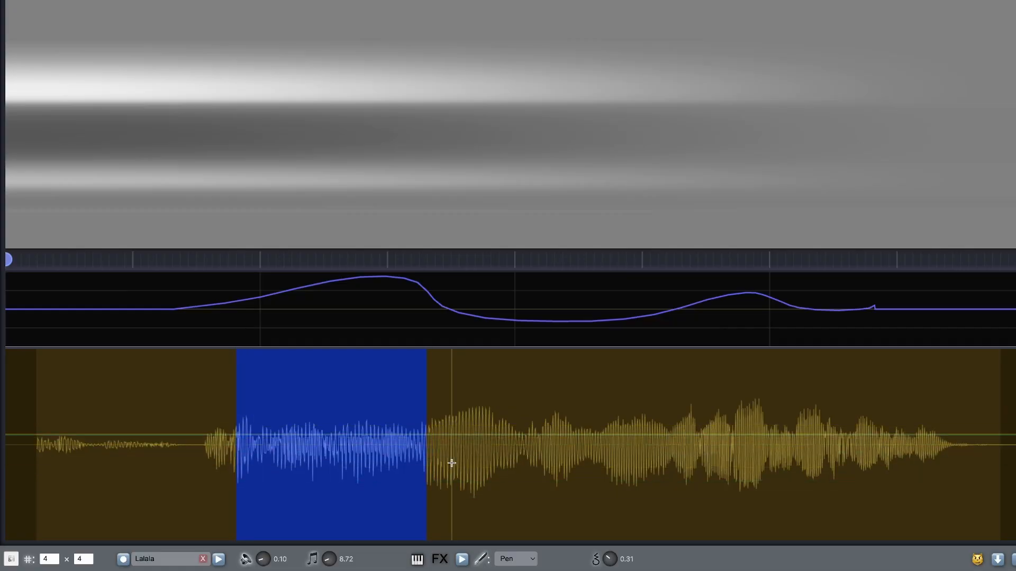
{"action": "left_click_drag", "start_coordinate": [425, 456], "coordinate": [322, 455]}
{"action": "left_click_drag", "start_coordinate": [238, 455], "coordinate": [263, 464]}
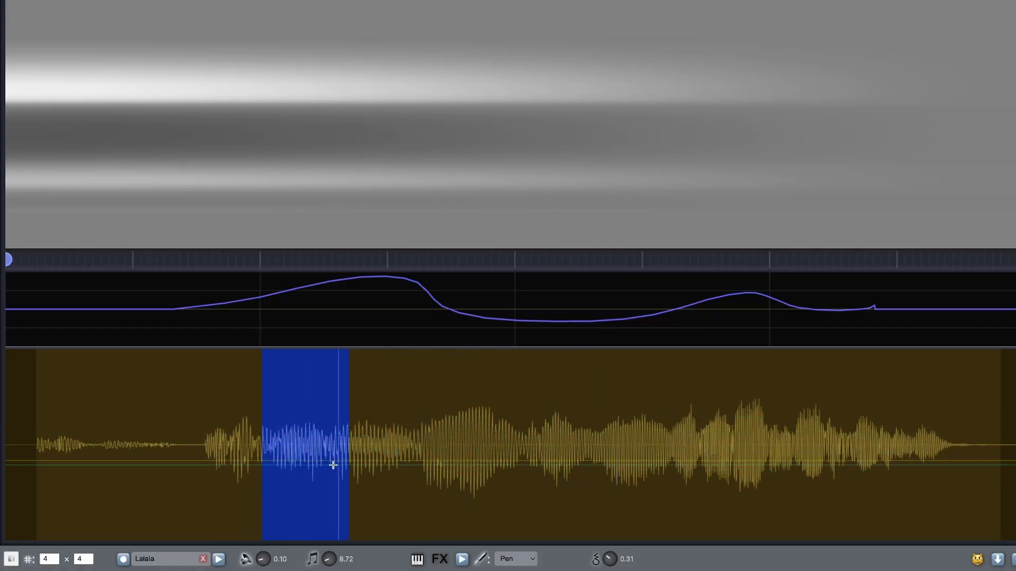
{"action": "left_click", "coordinate": [179, 418]}
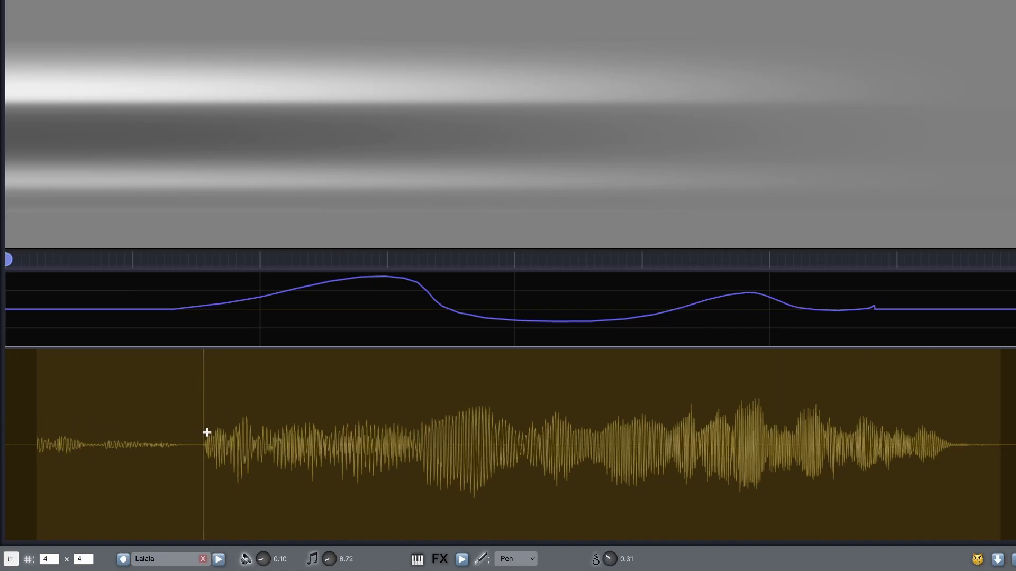
Select a section from the start of the sample's loud part, and shift and narrow it to the stretch before the first large swell
{"action": "left_click_drag", "start_coordinate": [206, 429], "coordinate": [395, 430]}
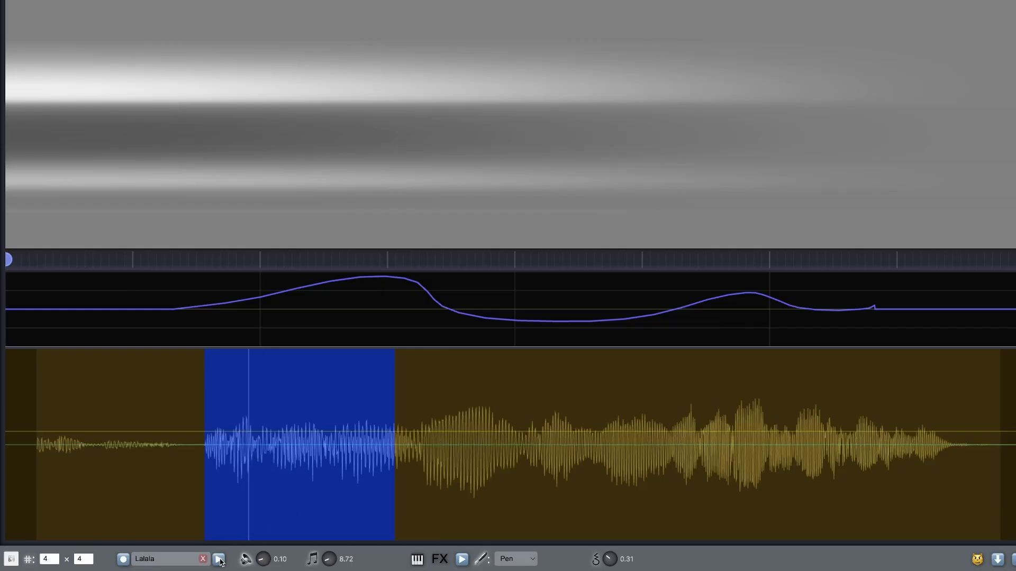
{"action": "left_click_drag", "start_coordinate": [207, 455], "coordinate": [240, 457]}
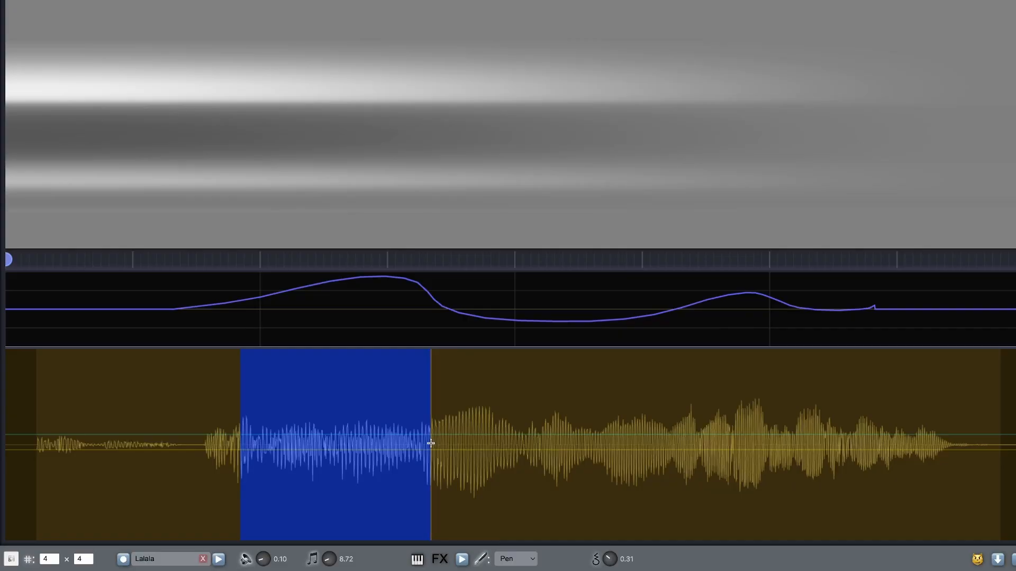
{"action": "left_click_drag", "start_coordinate": [430, 450], "coordinate": [372, 451]}
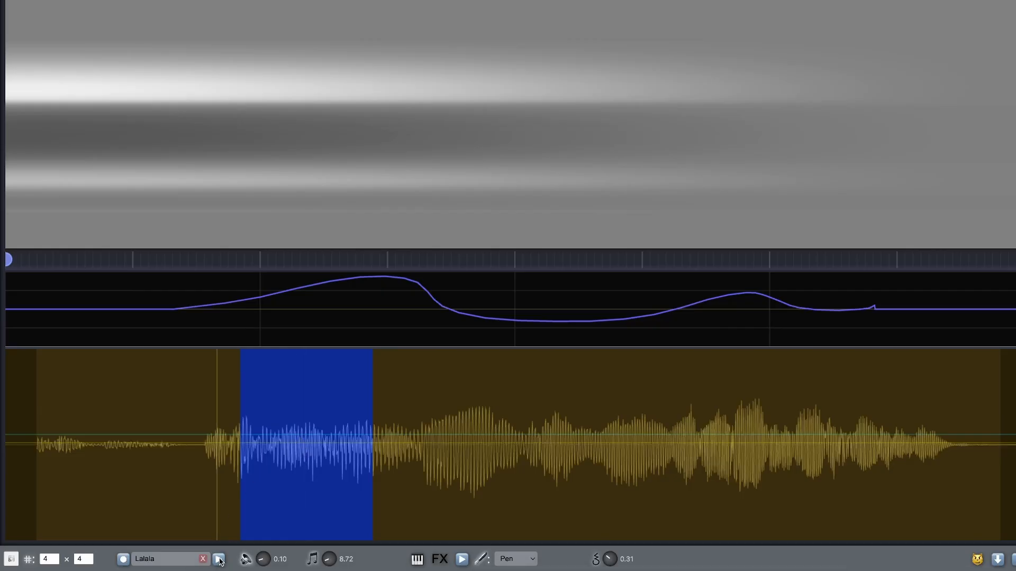
{"action": "left_click_drag", "start_coordinate": [244, 449], "coordinate": [307, 456]}
{"action": "left_click_drag", "start_coordinate": [435, 455], "coordinate": [392, 462]}
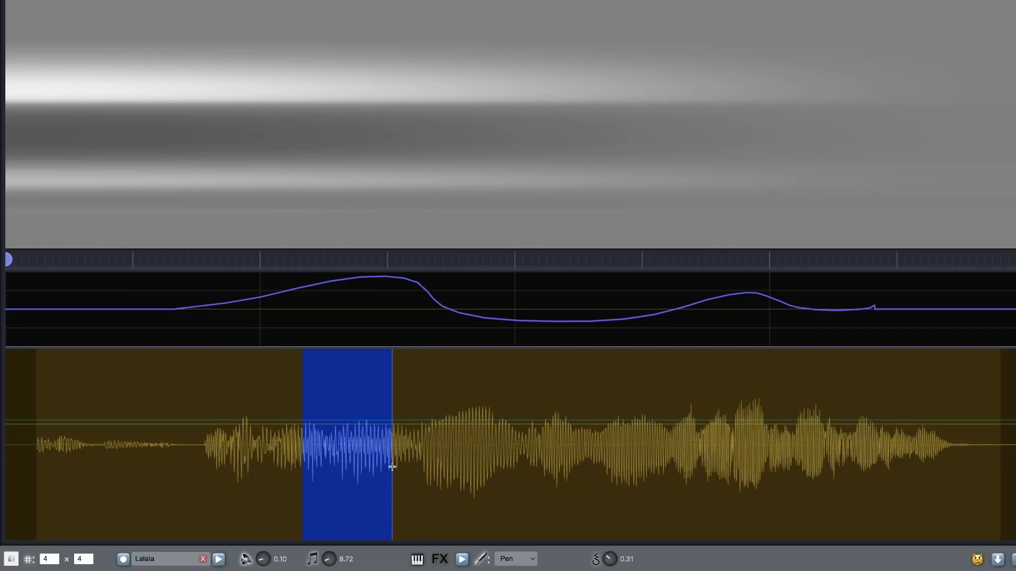
Analyze the selected sample section to generate the first keyframe's waveform, and stop the wavetable playback
{"action": "right_click", "coordinate": [346, 432]}
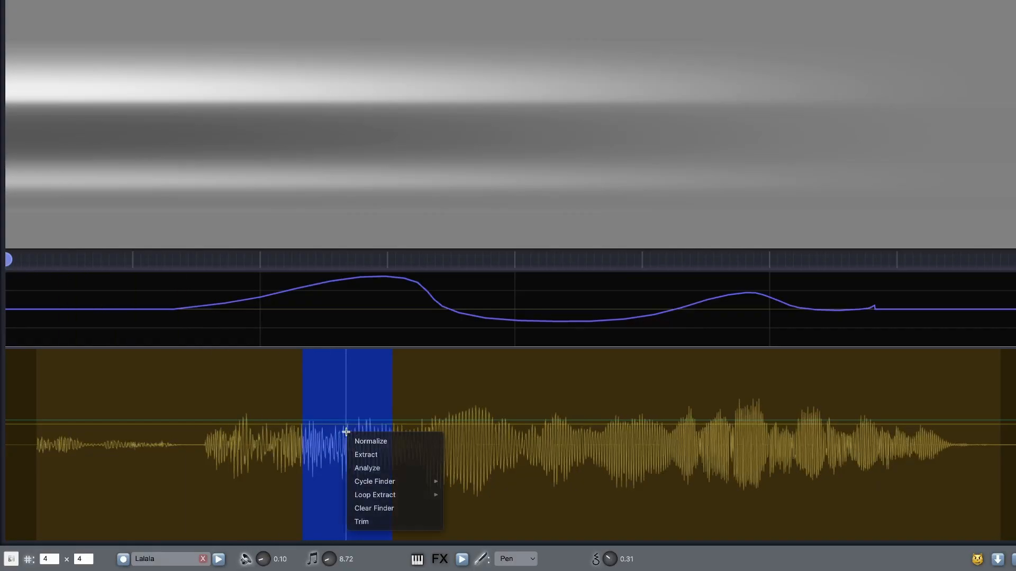
{"action": "left_click", "coordinate": [368, 468]}
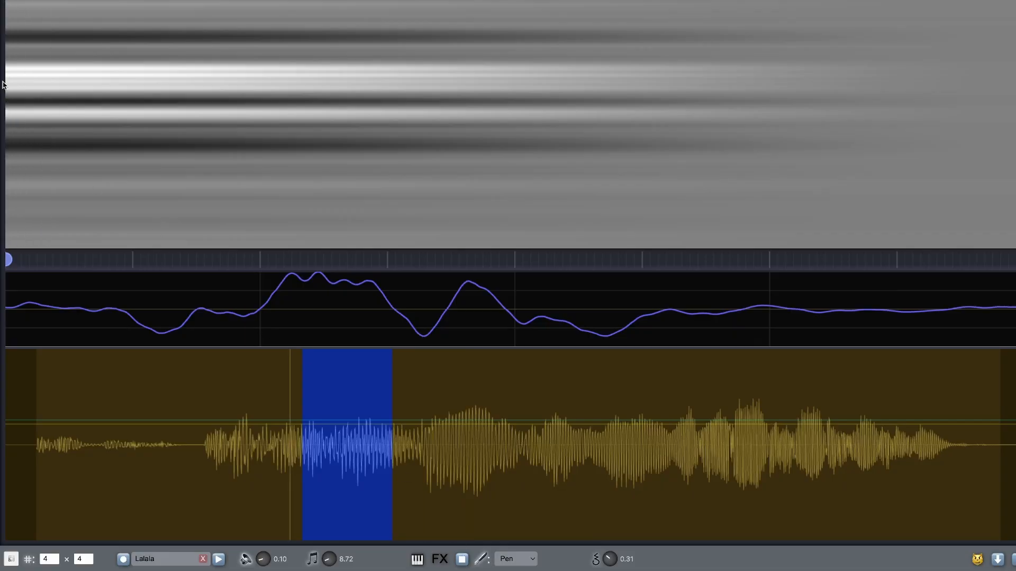
{"action": "left_click", "coordinate": [452, 508]}
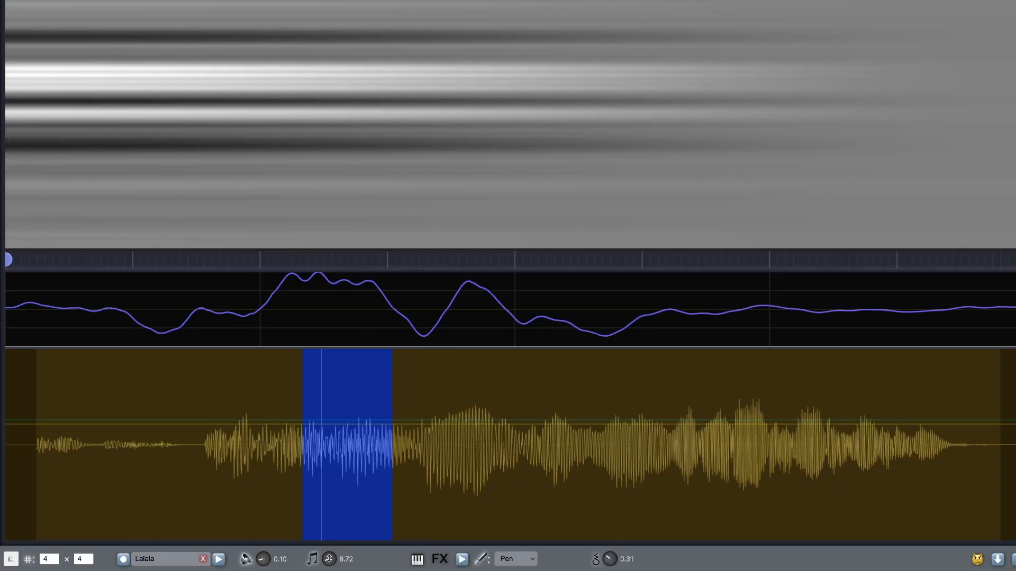
Set the note value to 1.00 and audition the wavetable, stopping playback when done
{"action": "double_click", "coordinate": [328, 559]}
{"action": "type", "text": "1"}
{"action": "key", "text": "Return"}
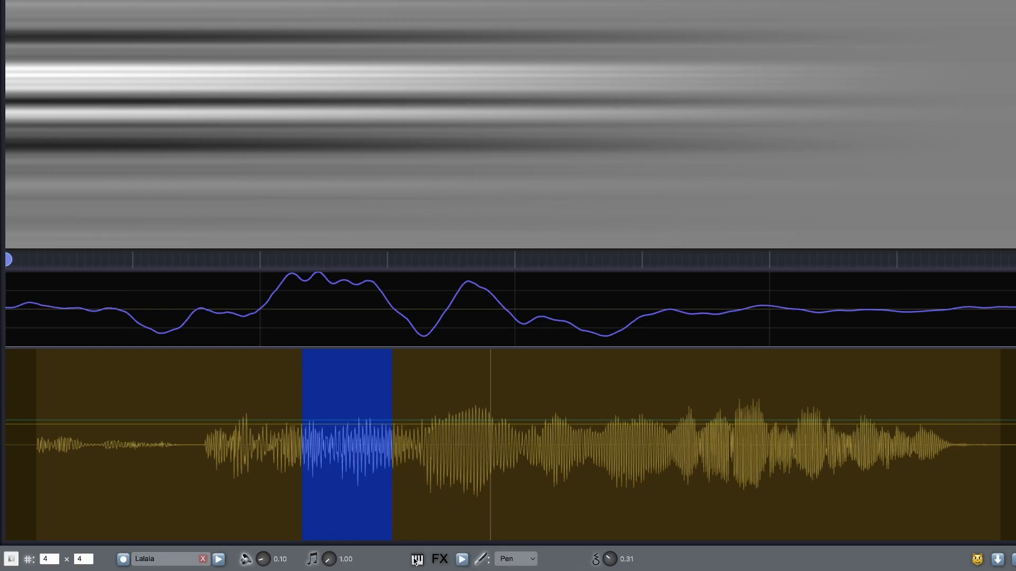
{"action": "left_click", "coordinate": [462, 561]}
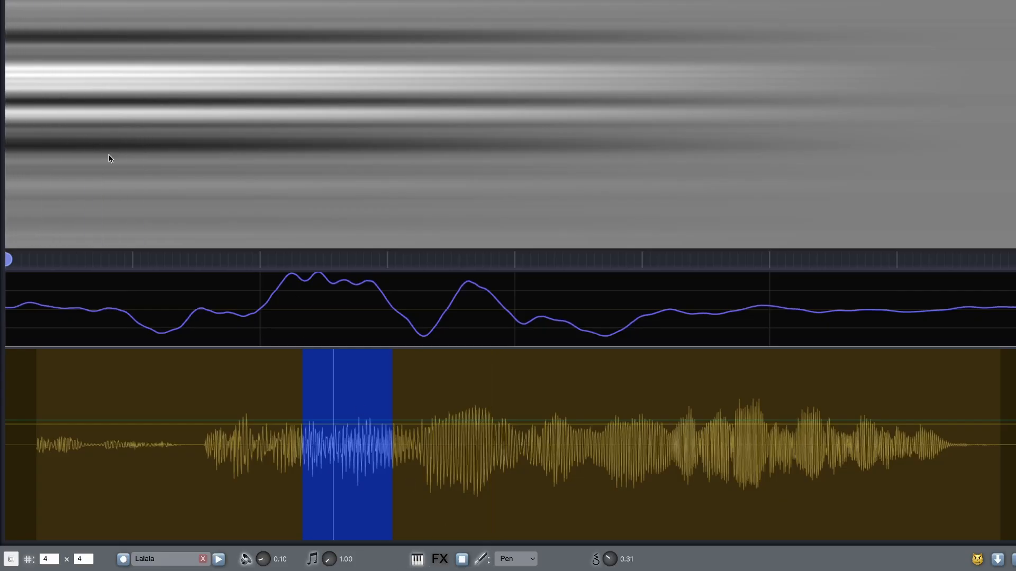
{"action": "left_click", "coordinate": [462, 560]}
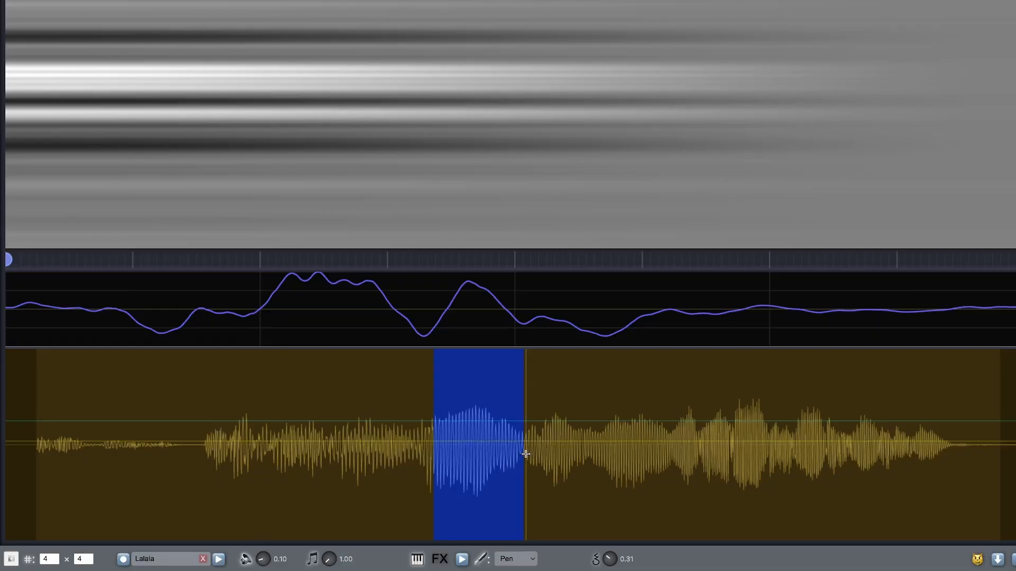
Narrow the selection around the first large swell, analyze it into a second keyframe between the first two major timeline marks, and audition the wavetable
{"action": "left_click_drag", "start_coordinate": [525, 453], "coordinate": [514, 455]}
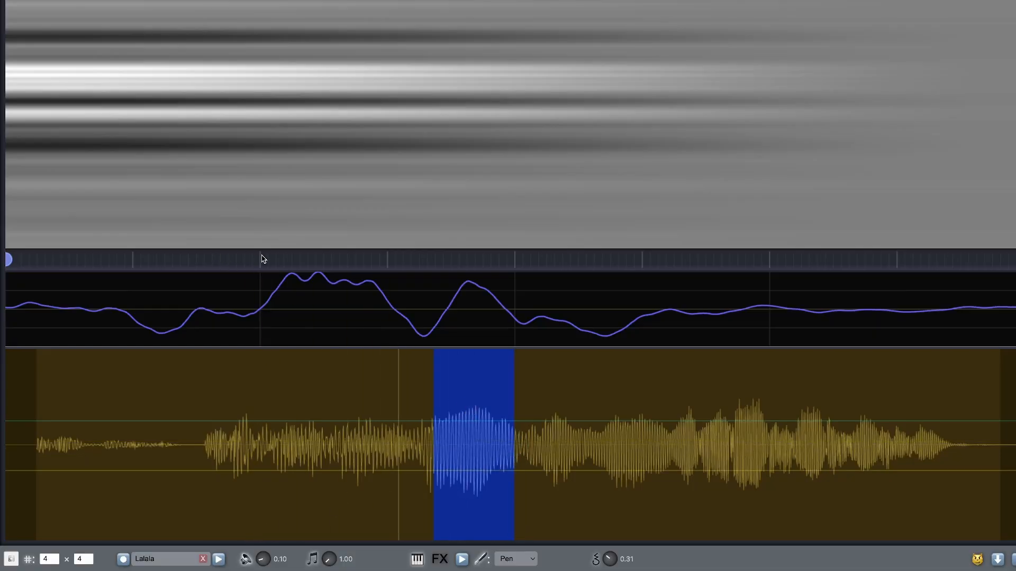
{"action": "left_click", "coordinate": [189, 259]}
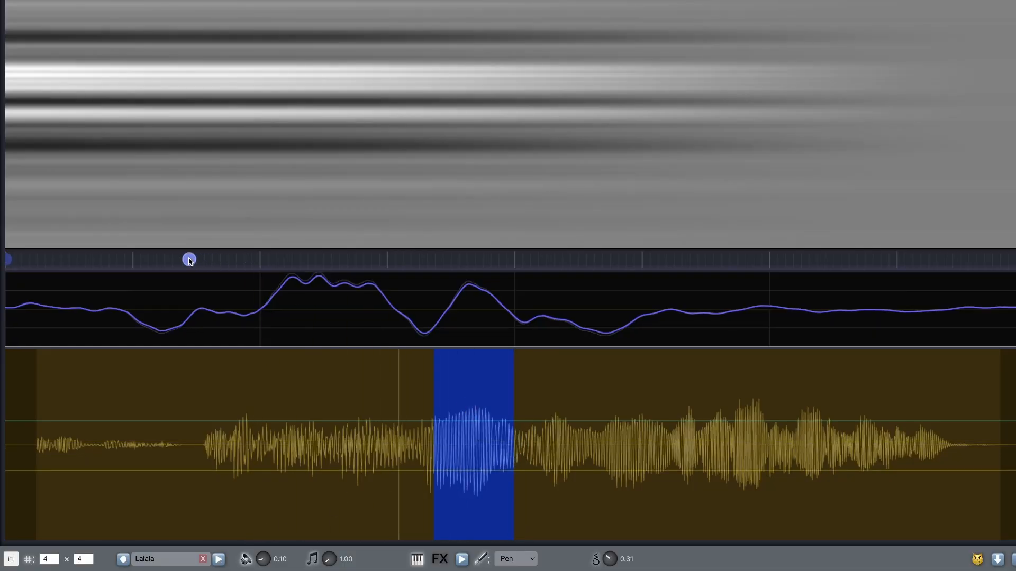
{"action": "right_click", "coordinate": [473, 434]}
{"action": "left_click", "coordinate": [515, 467]}
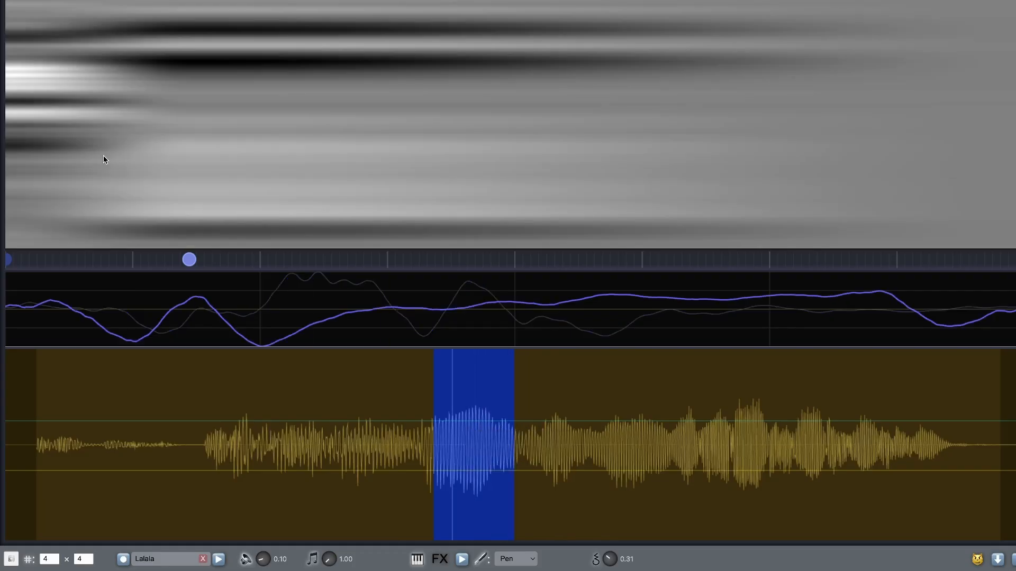
{"action": "key", "text": "space"}
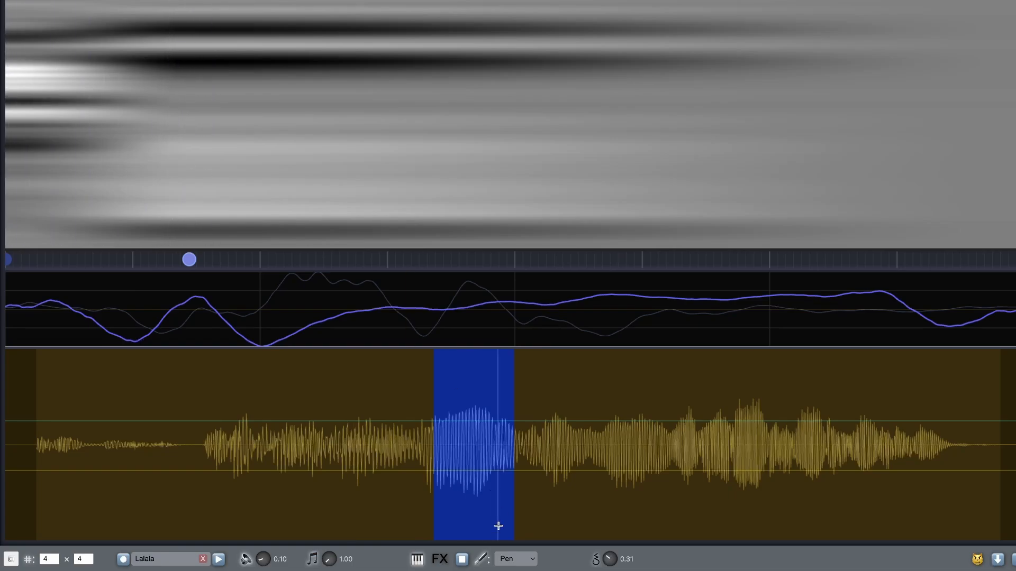
{"action": "left_click", "coordinate": [464, 562]}
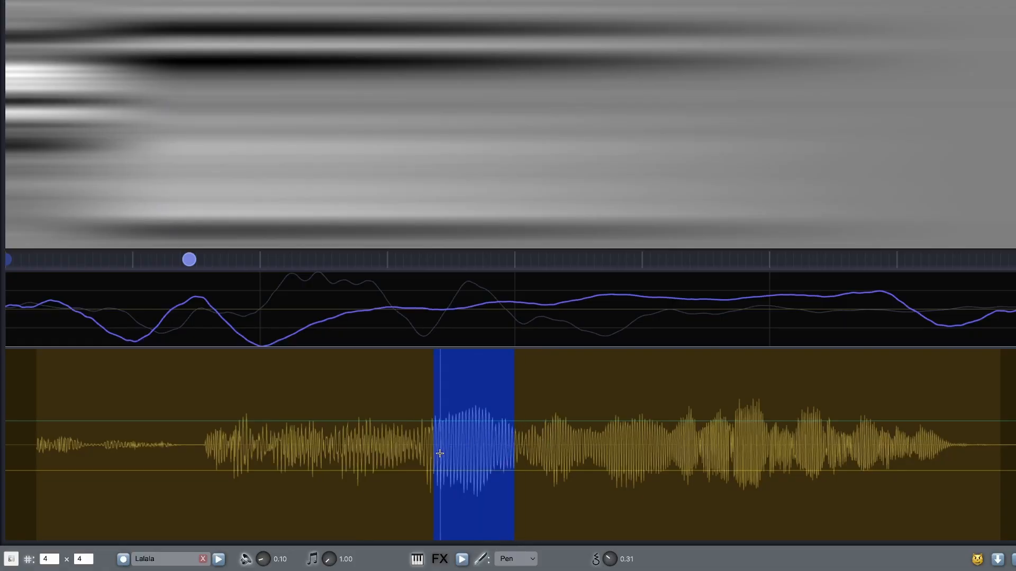
Move and narrow the sample selection to the small swell after the first large one, and add a third keyframe at the third major timeline mark
{"action": "left_click_drag", "start_coordinate": [436, 447], "coordinate": [589, 450]}
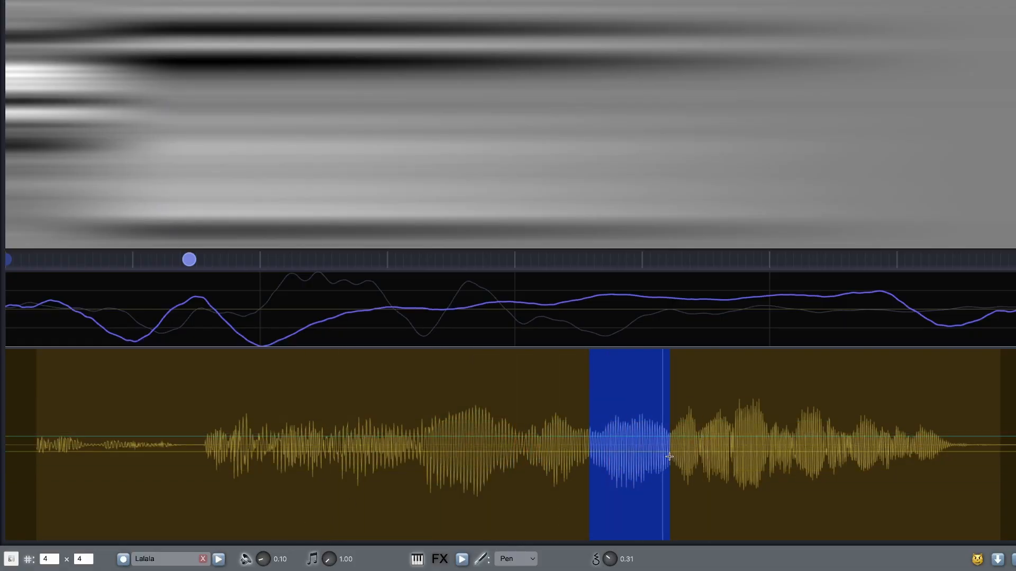
{"action": "left_click_drag", "start_coordinate": [590, 452], "coordinate": [534, 459]}
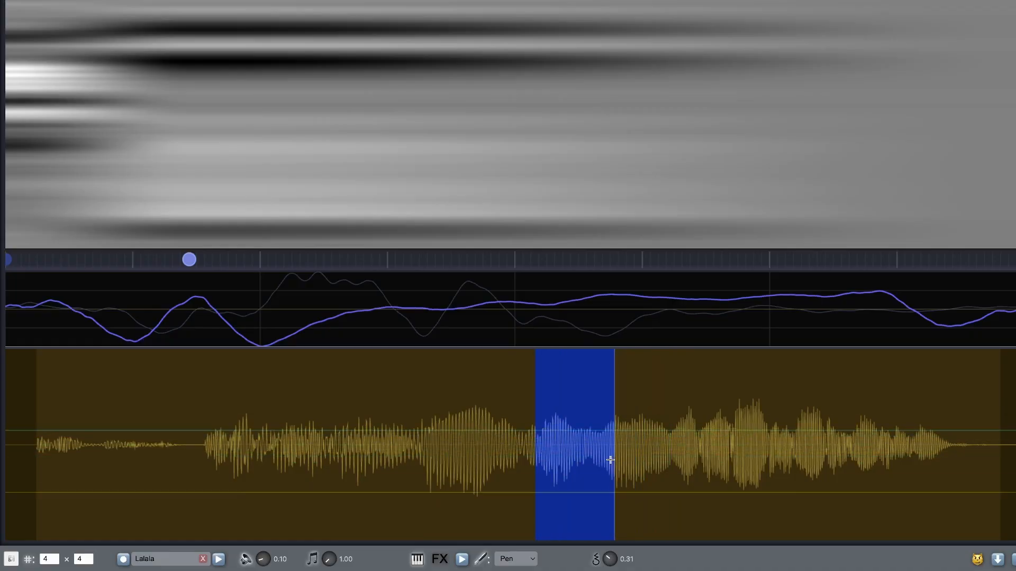
{"action": "left_click_drag", "start_coordinate": [610, 460], "coordinate": [579, 461]}
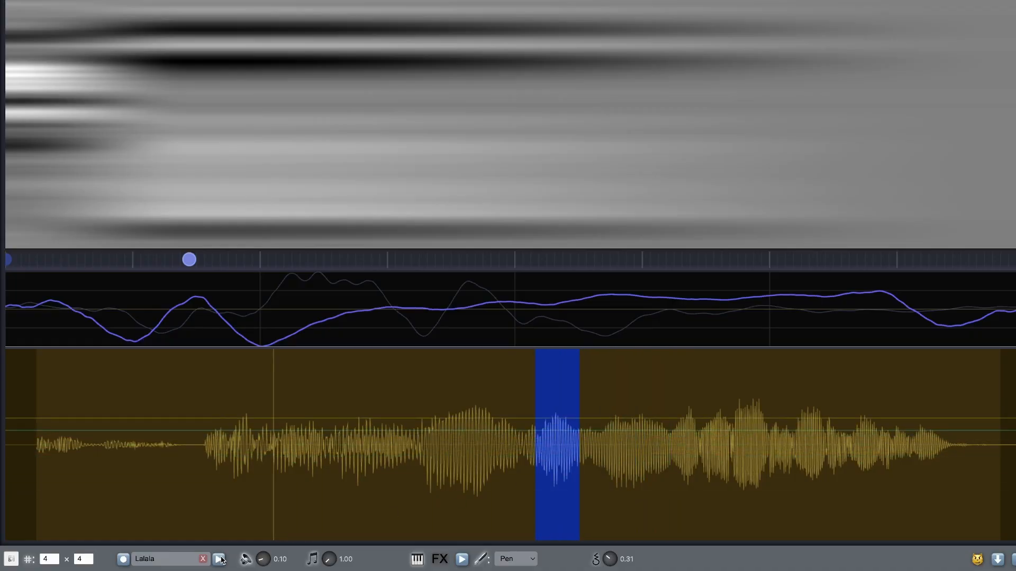
{"action": "left_click", "coordinate": [386, 259]}
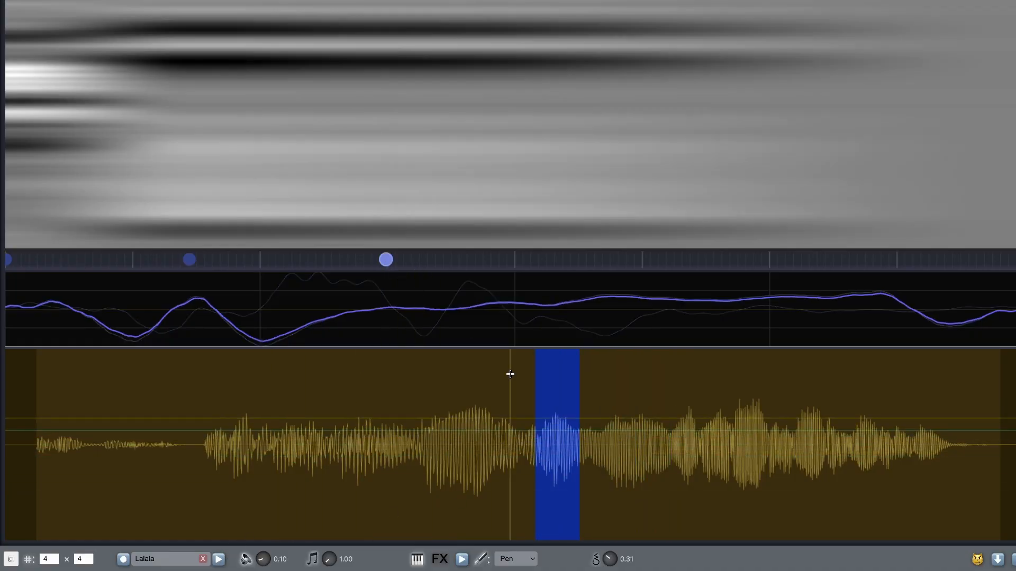
Analyze the selected section of the sample into the current keyframe and preview the wavetable sound
{"action": "right_click", "coordinate": [557, 441]}
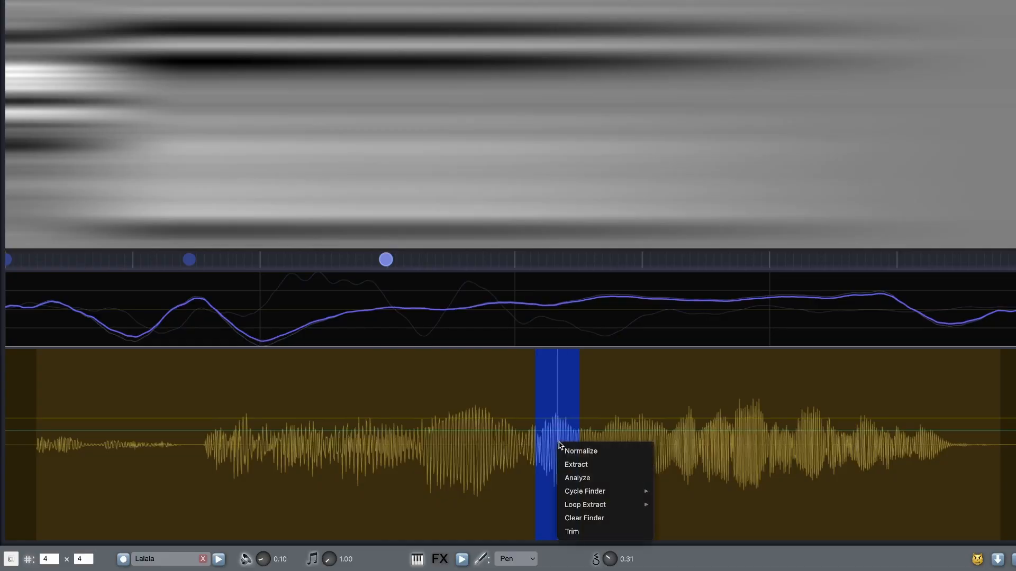
{"action": "left_click", "coordinate": [577, 478]}
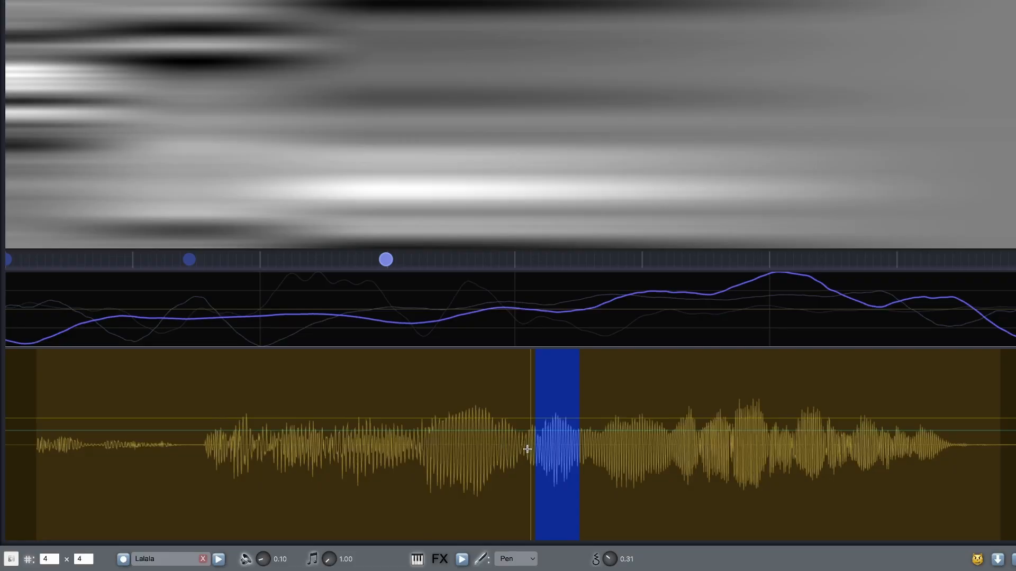
{"action": "left_click", "coordinate": [461, 559]}
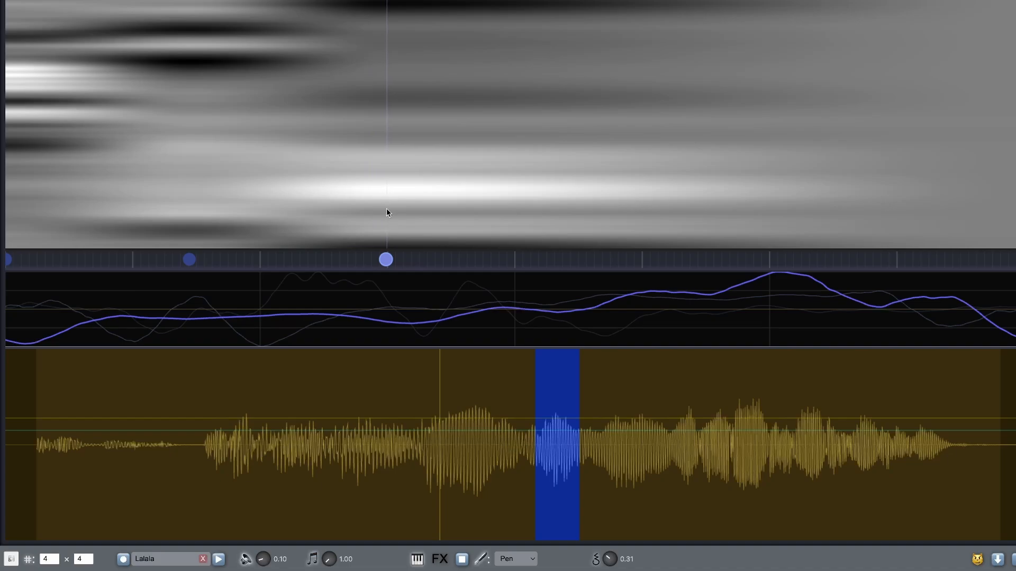
{"action": "left_click", "coordinate": [461, 561]}
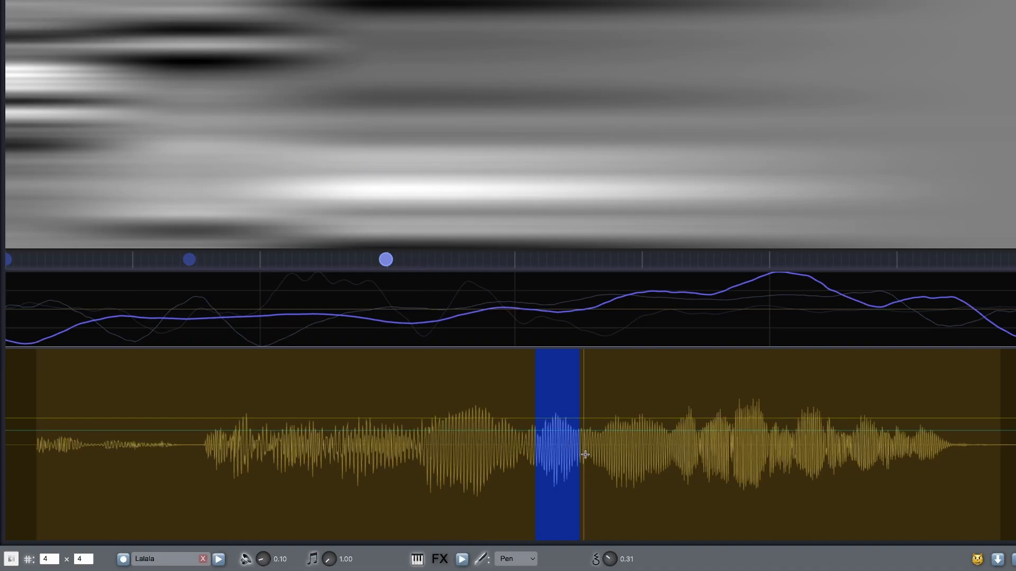
Add a fourth keyframe and analyze a short section from the second half of the sample into it
{"action": "left_click_drag", "start_coordinate": [580, 452], "coordinate": [864, 450]}
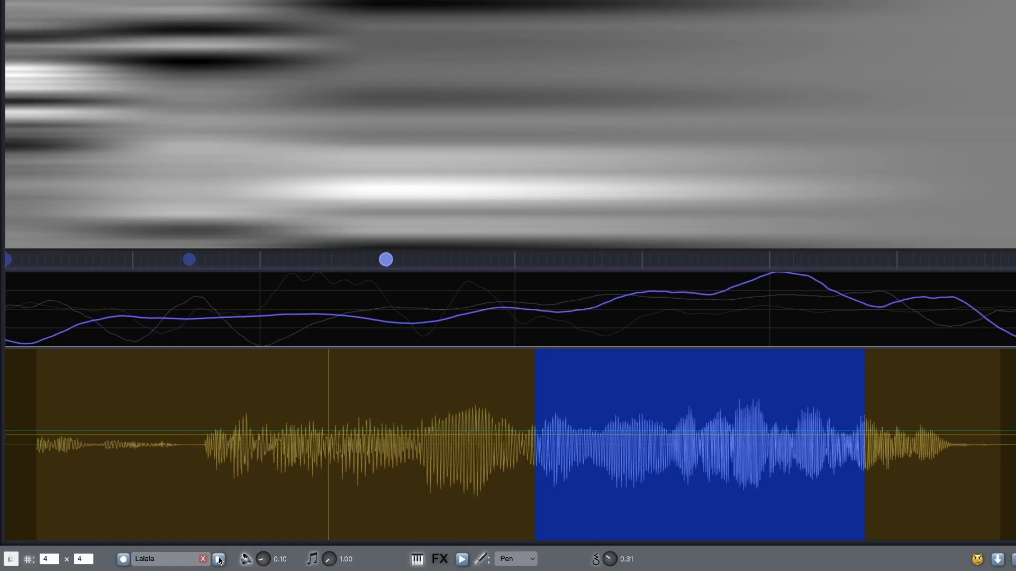
{"action": "left_click_drag", "start_coordinate": [538, 447], "coordinate": [733, 445]}
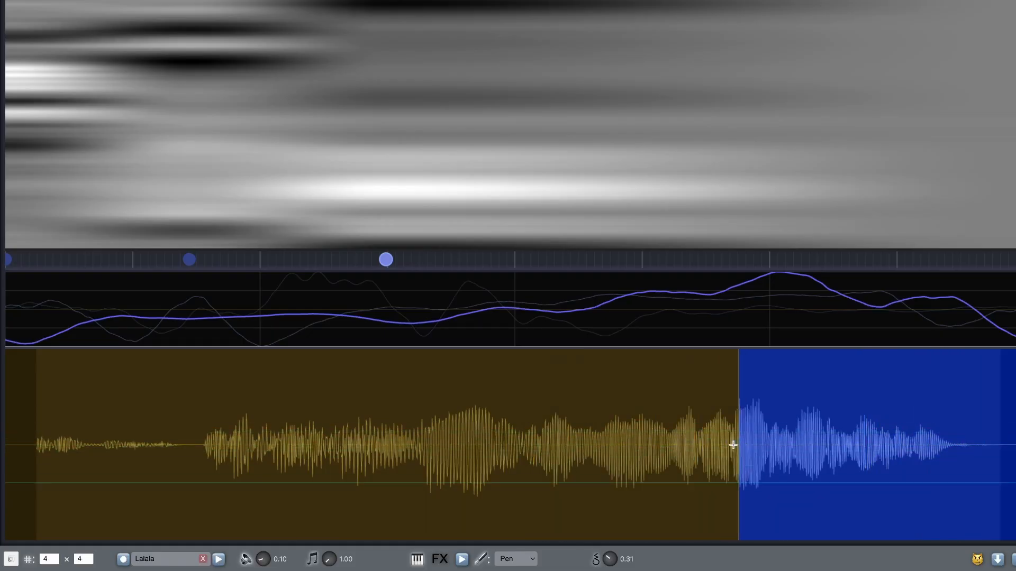
{"action": "left_click_drag", "start_coordinate": [671, 437], "coordinate": [525, 435]}
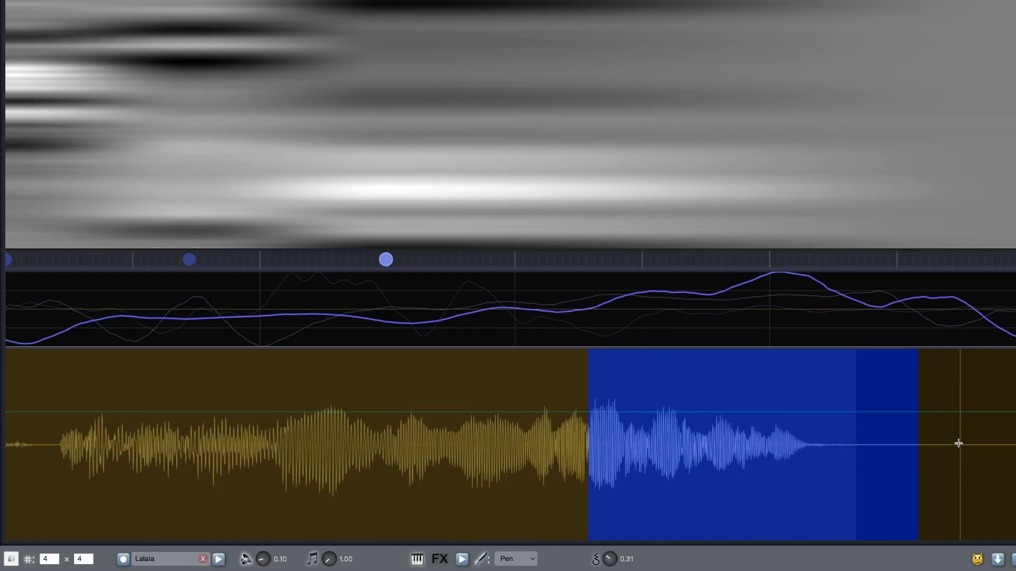
{"action": "left_click_drag", "start_coordinate": [919, 439], "coordinate": [688, 439]}
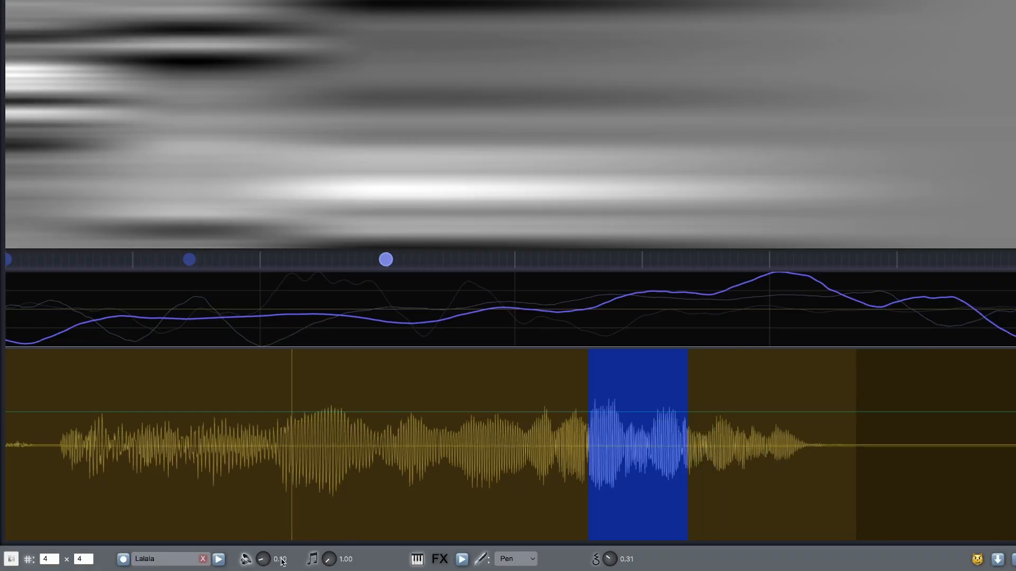
{"action": "mouse_move", "coordinate": [267, 558]}
{"action": "left_mouse_down"}
{"action": "mouse_move", "coordinate": [267, 545]}
{"action": "mouse_move", "coordinate": [250, 563]}
{"action": "left_mouse_up"}
{"action": "left_click", "coordinate": [619, 260]}
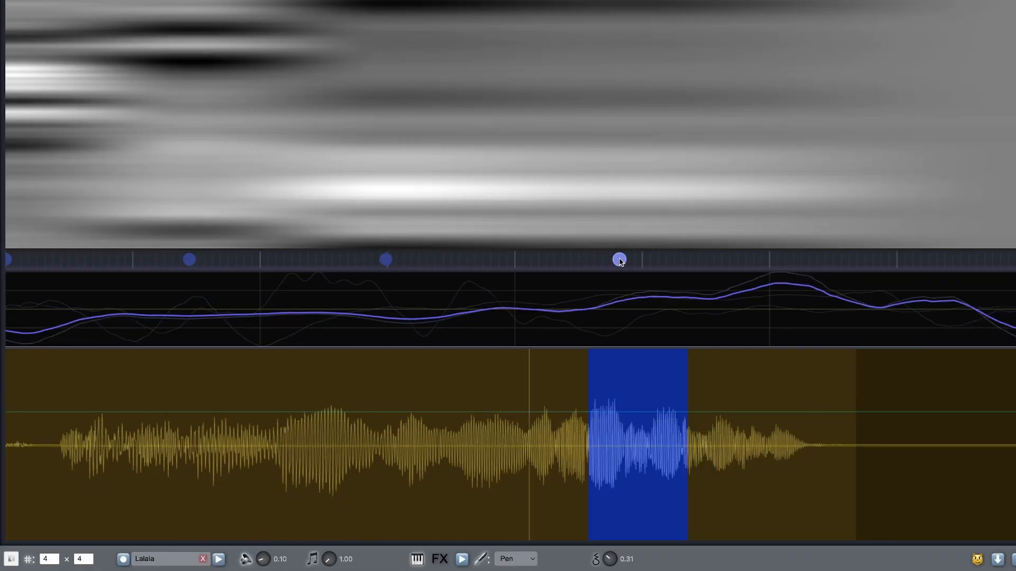
{"action": "right_click", "coordinate": [626, 452]}
{"action": "left_click", "coordinate": [661, 489]}
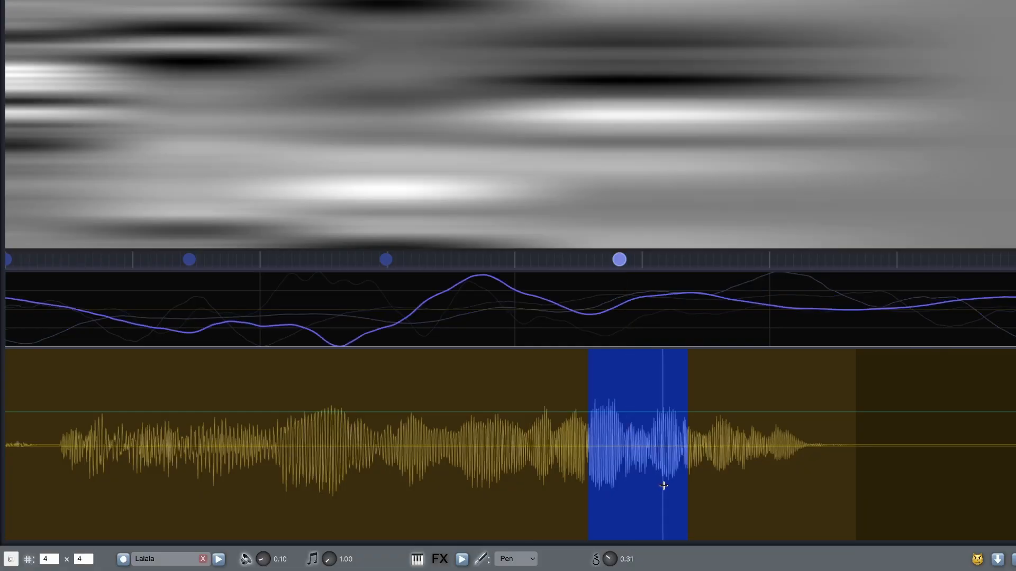
{"action": "left_click", "coordinate": [462, 560]}
Shift the selection to the closing section of the sample, analyze it into the final keyframe and preview the wavetable
{"action": "left_click_drag", "start_coordinate": [589, 454], "coordinate": [673, 448]}
{"action": "left_click", "coordinate": [208, 559]}
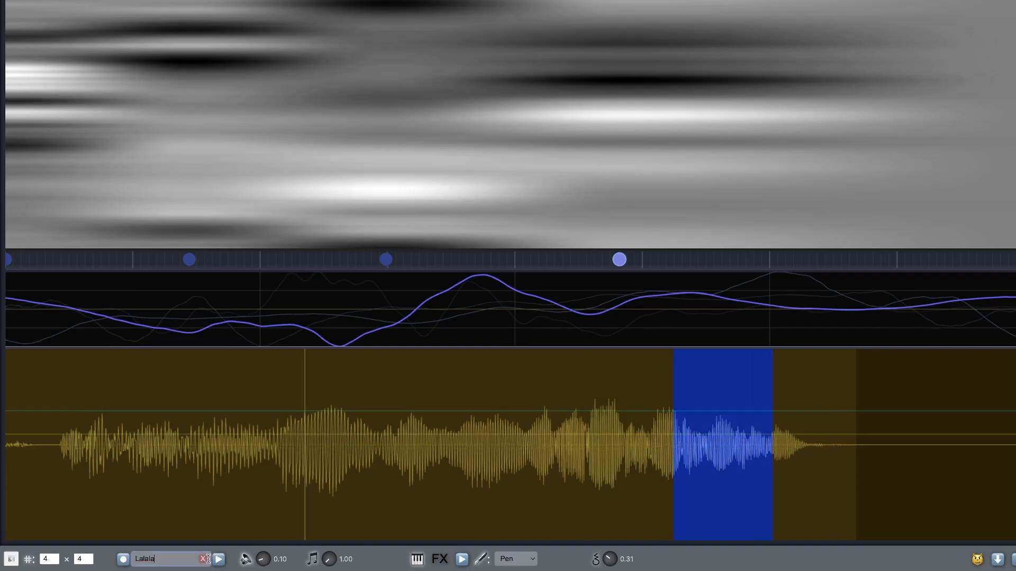
{"action": "left_click", "coordinate": [218, 559]}
{"action": "right_click", "coordinate": [720, 443]}
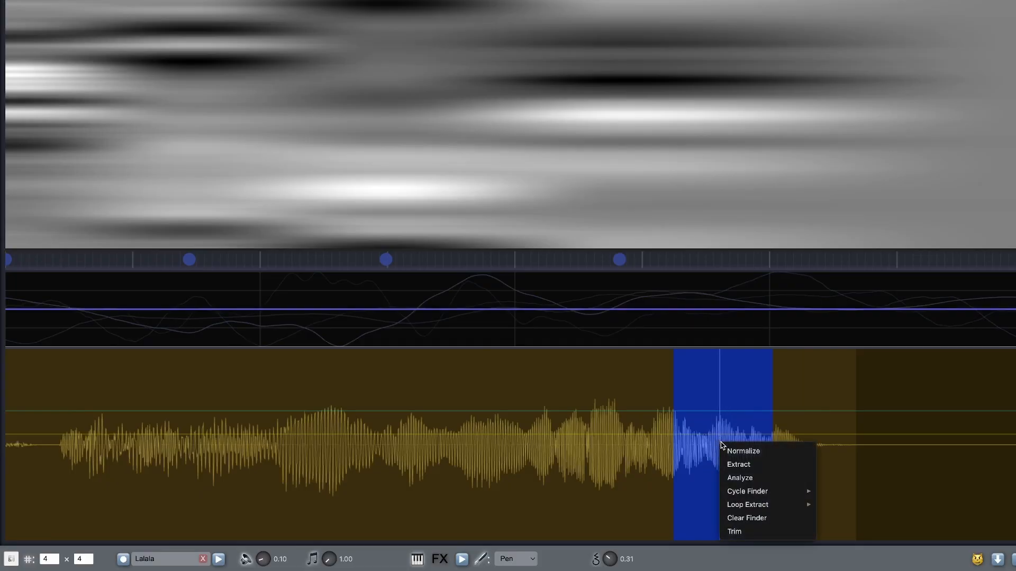
{"action": "left_click", "coordinate": [748, 478]}
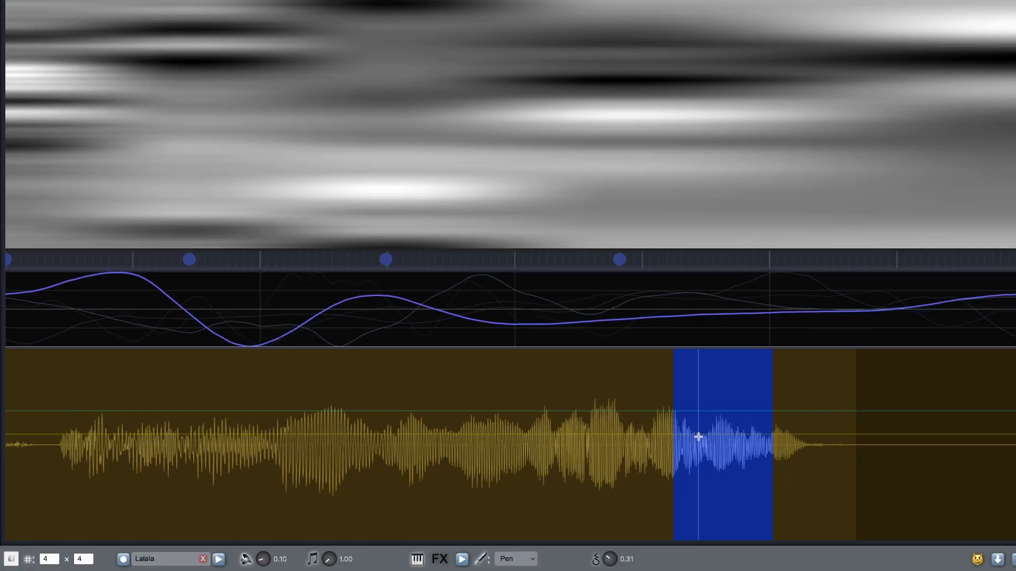
{"action": "left_click", "coordinate": [464, 558]}
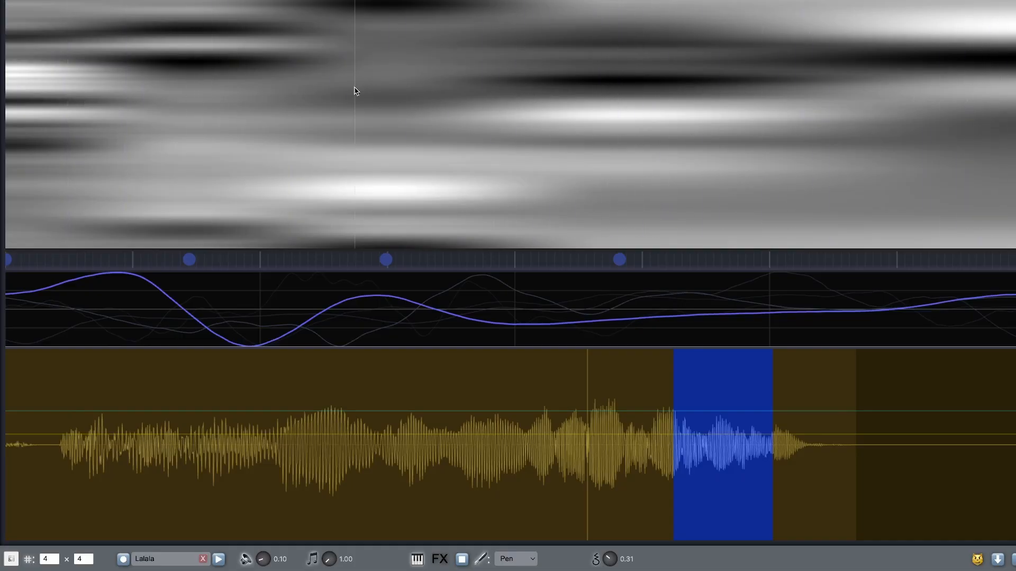
Distribute the keyframes evenly along the timeline and set the musical note value to 2.00 for the preview
{"action": "right_click", "coordinate": [442, 264]}
{"action": "left_click", "coordinate": [476, 339]}
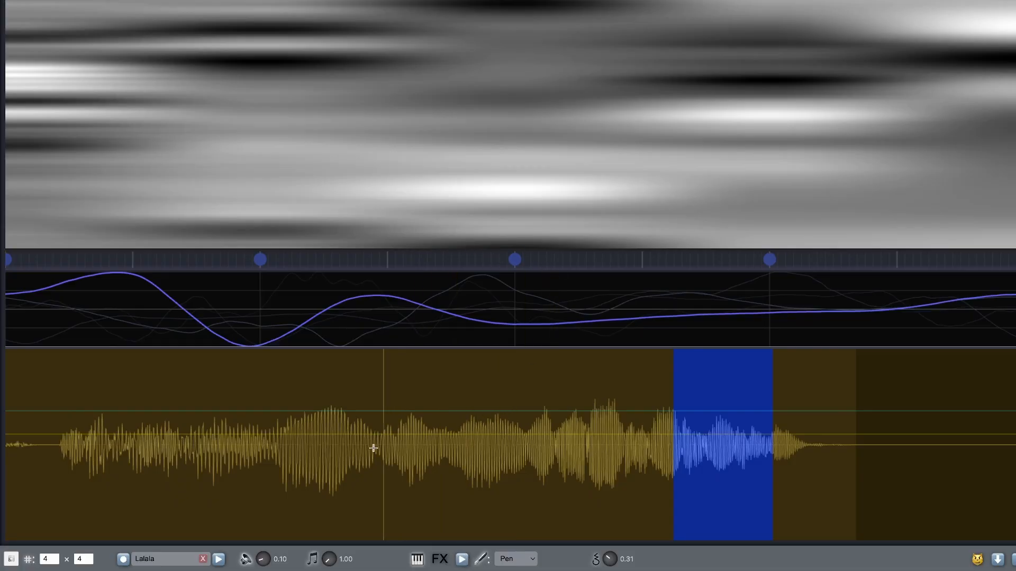
{"action": "double_click", "coordinate": [329, 558]}
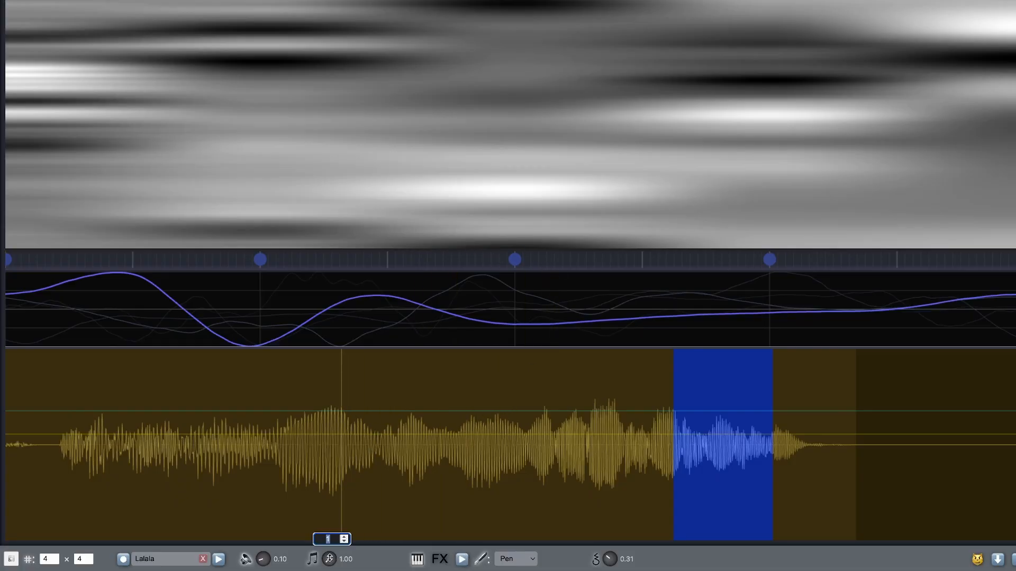
{"action": "type", "text": "2"}
{"action": "key", "text": "Return"}
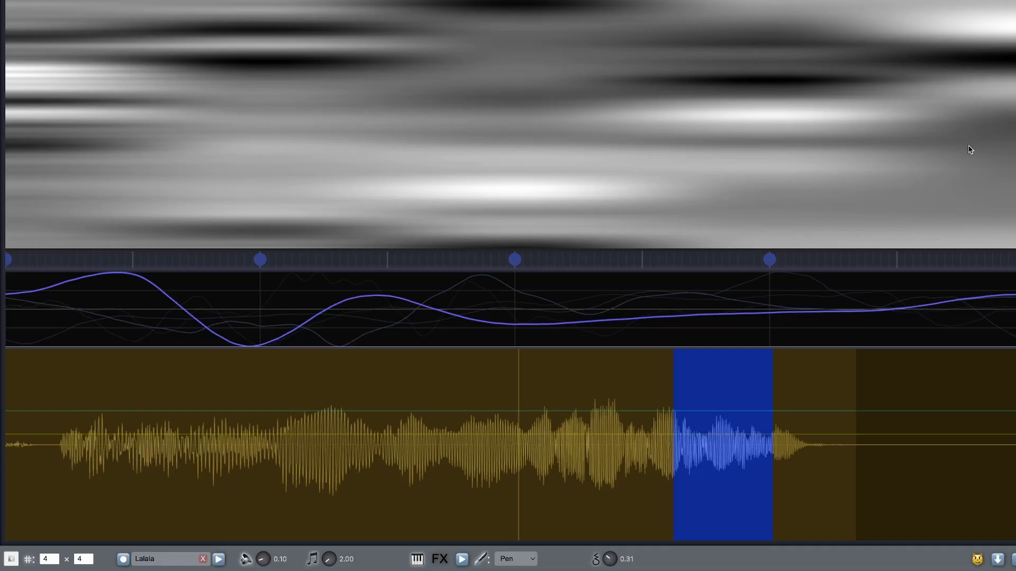
{"action": "left_click", "coordinate": [462, 559]}
{"action": "right_click", "coordinate": [385, 262]}
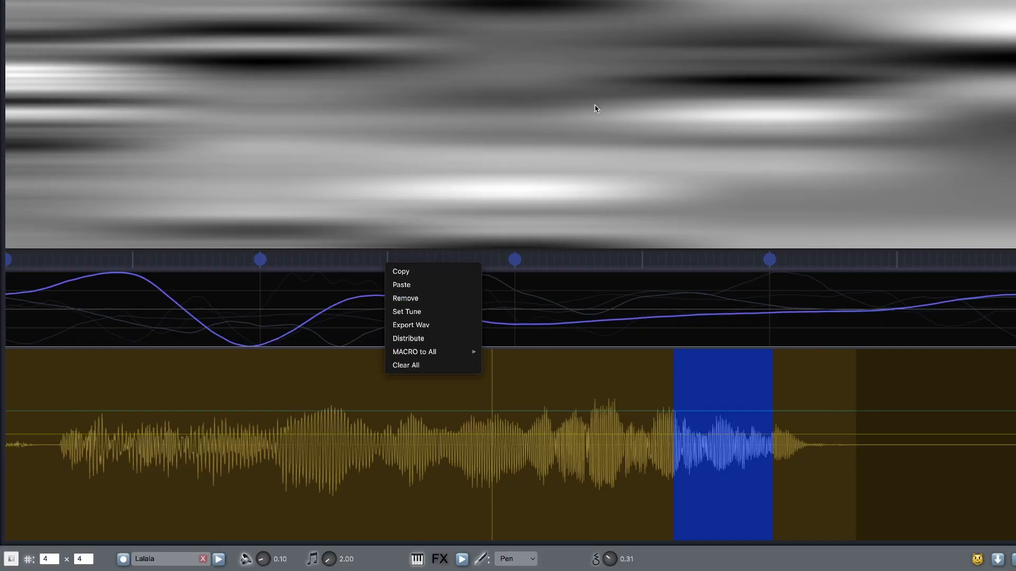
{"action": "left_click", "coordinate": [517, 259]}
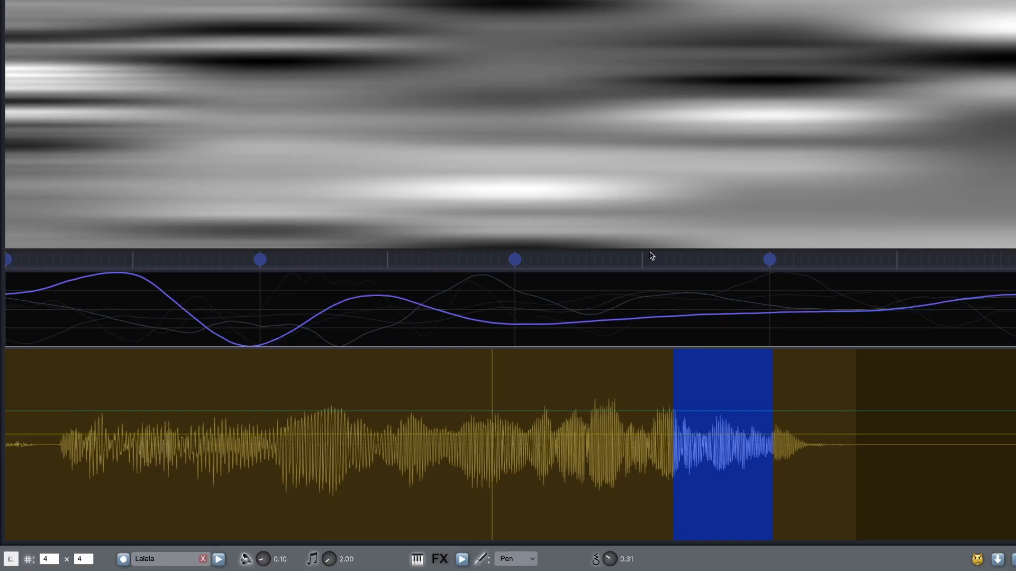
Enlarge the wave editor over the sample view and use Rotate to shift the final keyframe's waveform
{"action": "left_click_drag", "start_coordinate": [571, 347], "coordinate": [582, 539]}
{"action": "left_click", "coordinate": [513, 560]}
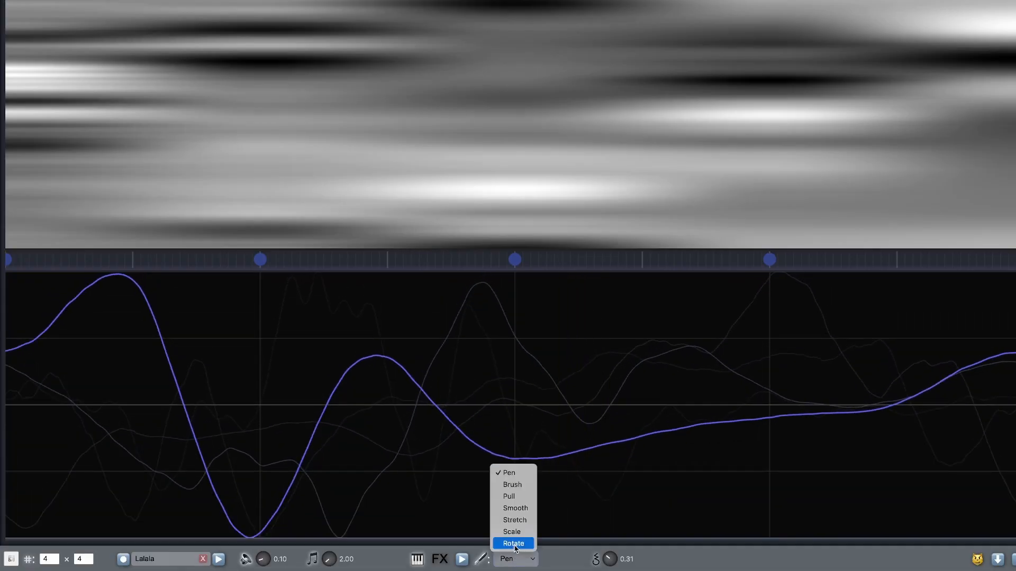
{"action": "left_click", "coordinate": [509, 539]}
{"action": "left_click_drag", "start_coordinate": [508, 390], "coordinate": [625, 383]}
Rotate the waveforms of the third, second and first keyframes to realign their cycles
{"action": "left_click", "coordinate": [516, 261]}
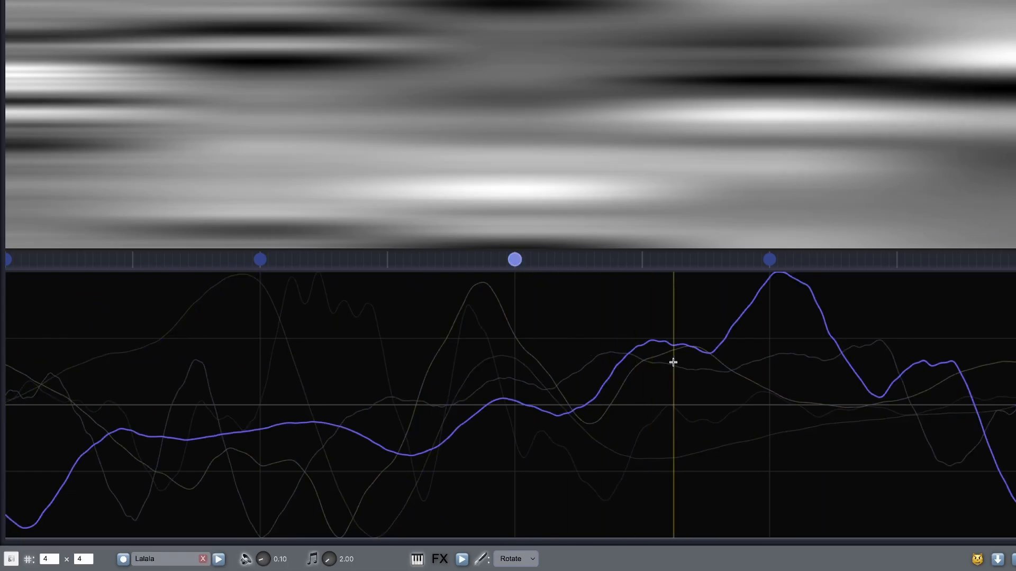
{"action": "left_click_drag", "start_coordinate": [674, 363], "coordinate": [413, 376]}
{"action": "left_click", "coordinate": [260, 260]}
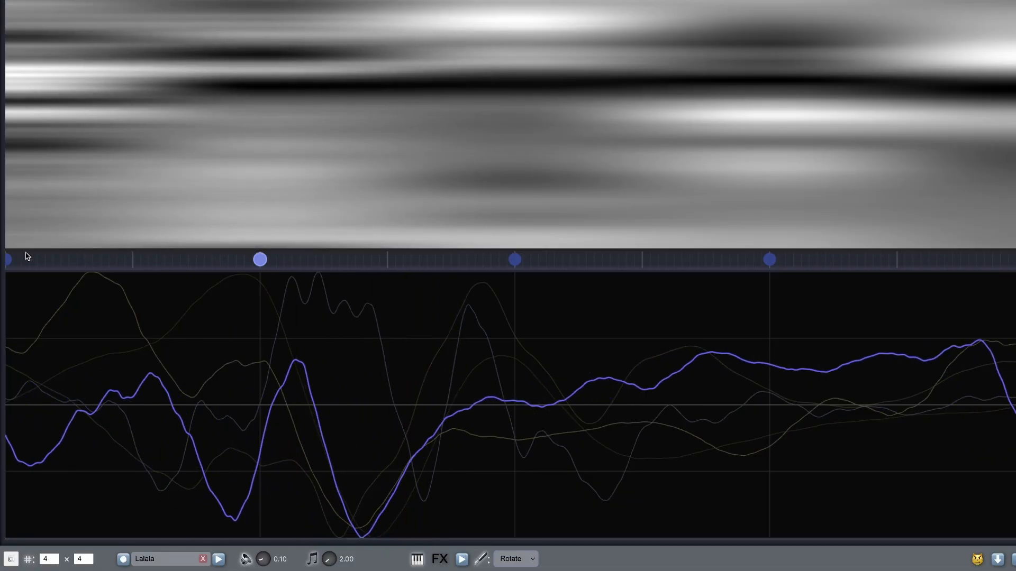
{"action": "left_click", "coordinate": [7, 261]}
{"action": "left_click_drag", "start_coordinate": [225, 337], "coordinate": [19, 360]}
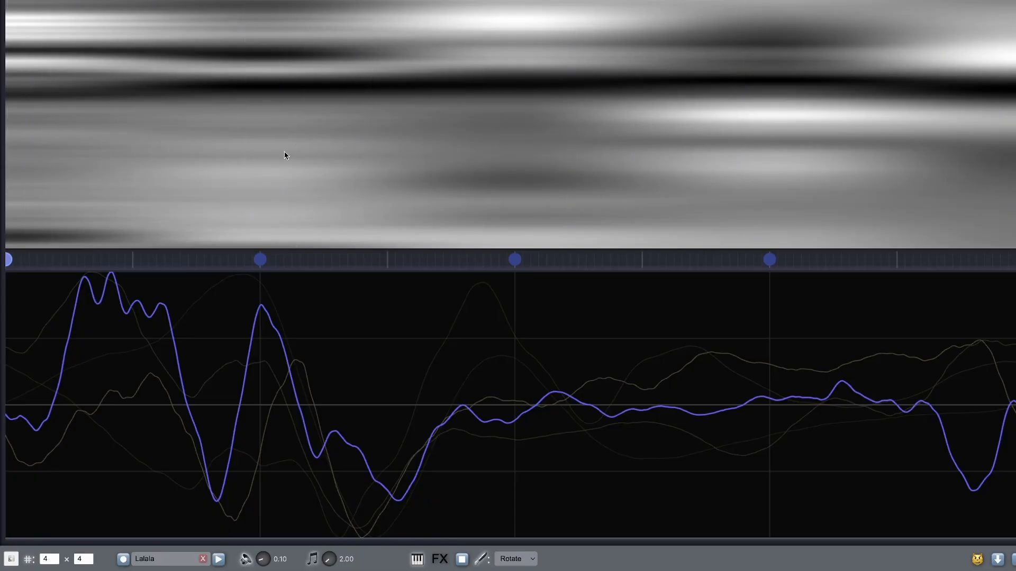
Set the musical note value to 1.00 and stop the preview
{"action": "double_click", "coordinate": [326, 554]}
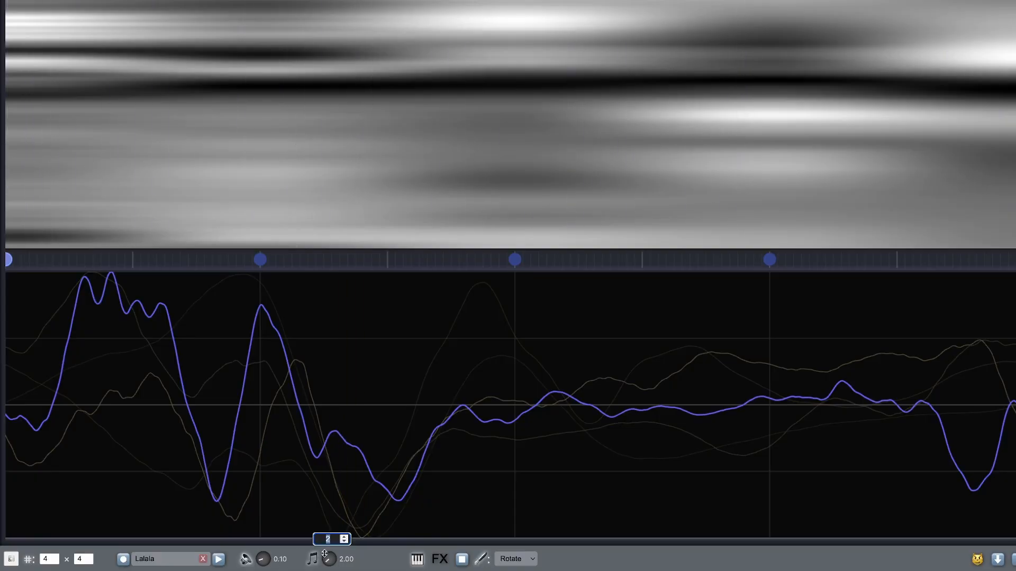
{"action": "key", "text": "Return"}
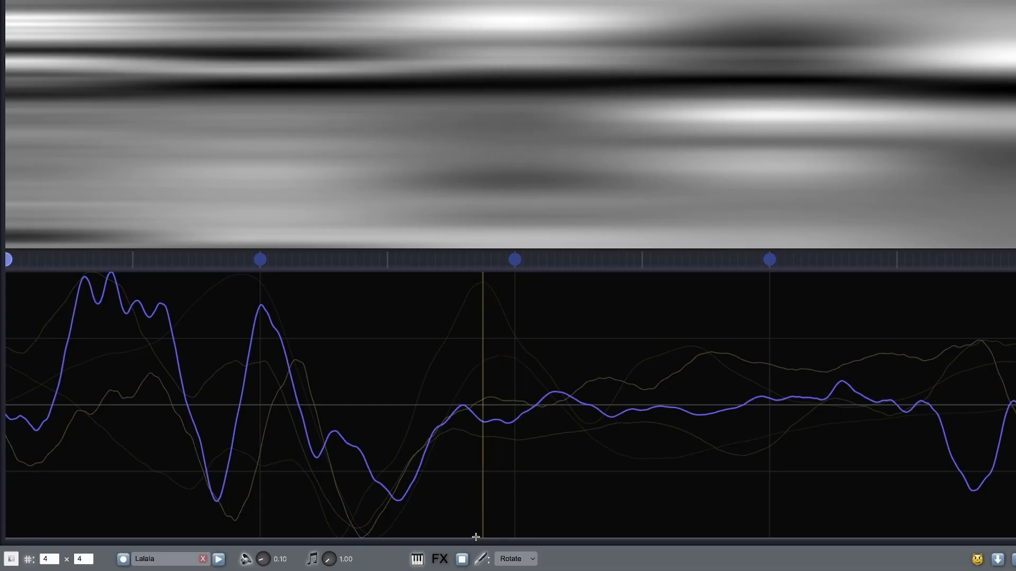
{"action": "left_click", "coordinate": [462, 559]}
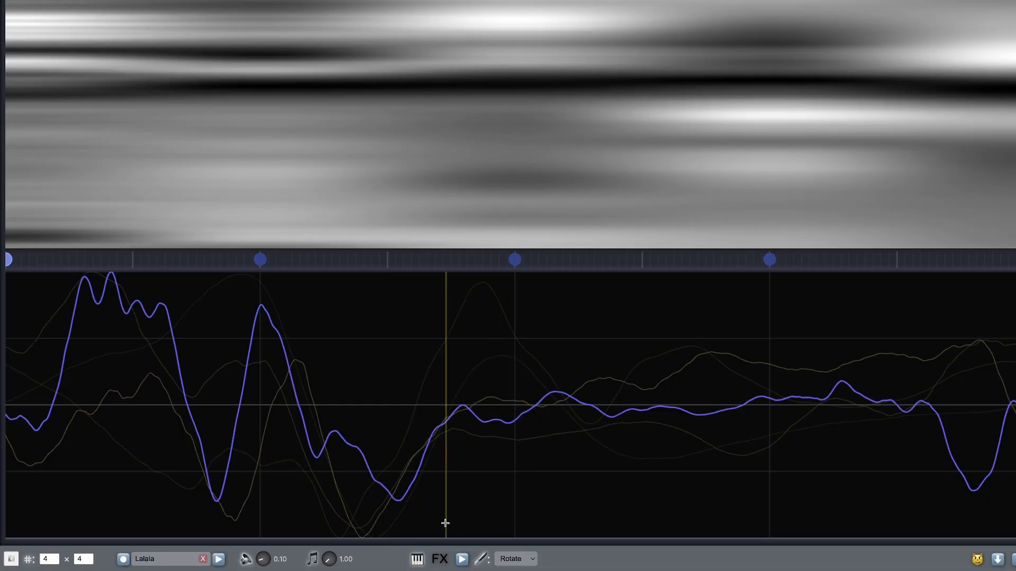
Clear all keyframes from the wavetable and record a new audio sample for analysis
{"action": "left_click_drag", "start_coordinate": [445, 538], "coordinate": [446, 405]}
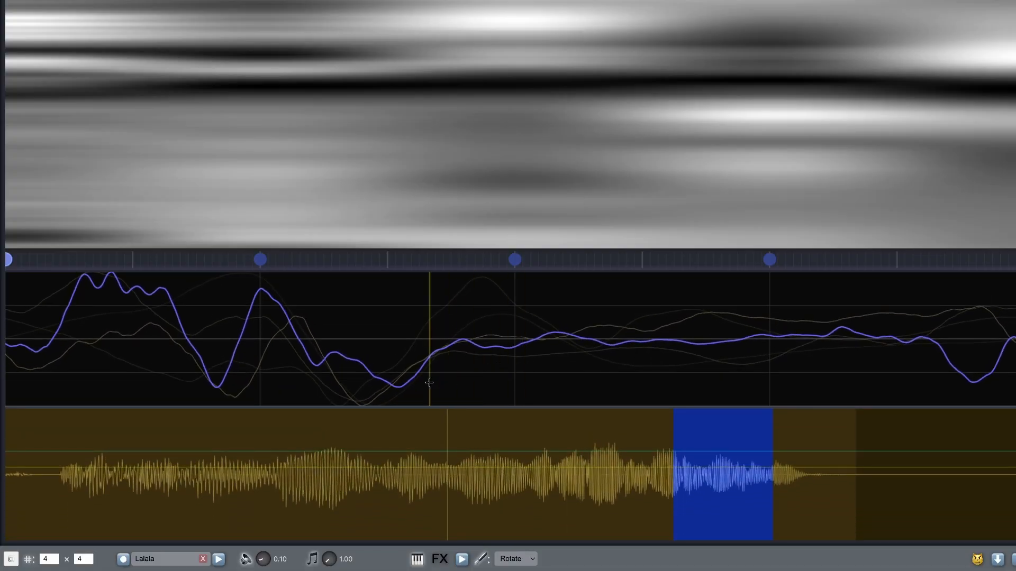
{"action": "right_click", "coordinate": [375, 261]}
{"action": "left_click", "coordinate": [408, 363]}
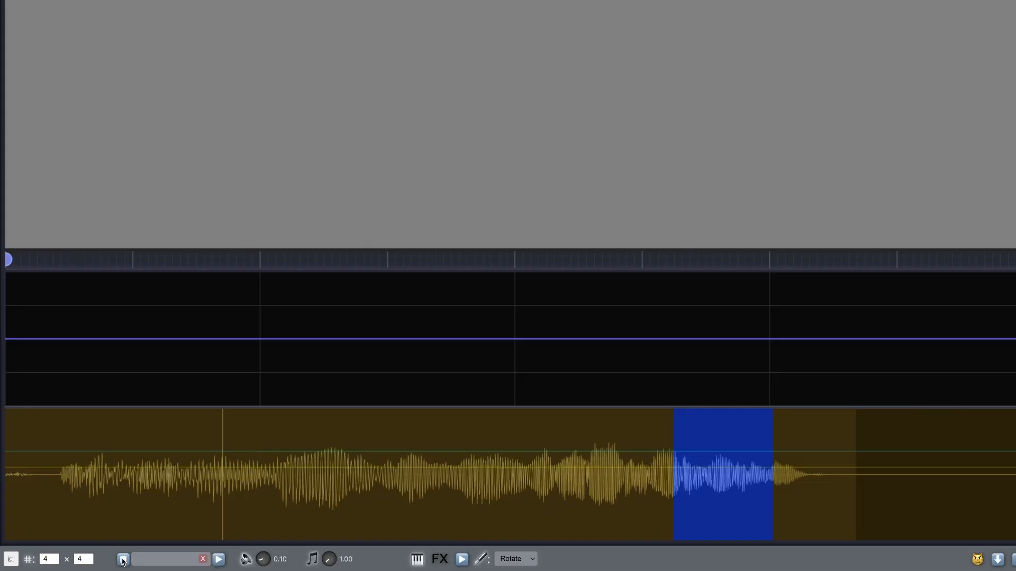
{"action": "left_click", "coordinate": [123, 560]}
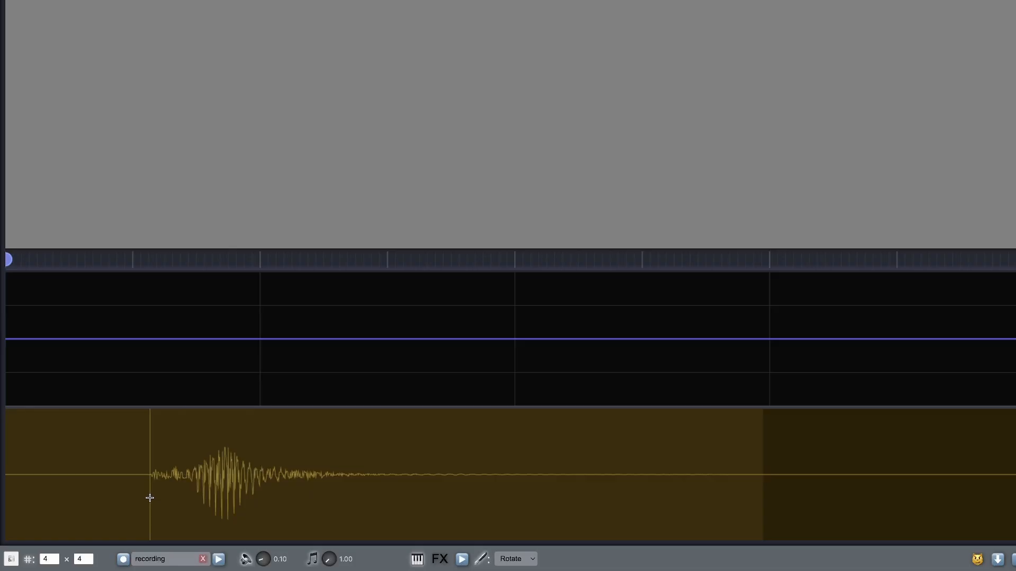
Select the sound in the new recording and mark its cycles using Cycle Finder with the Fundamental option, leaving nothing selected
{"action": "left_click_drag", "start_coordinate": [148, 496], "coordinate": [657, 495]}
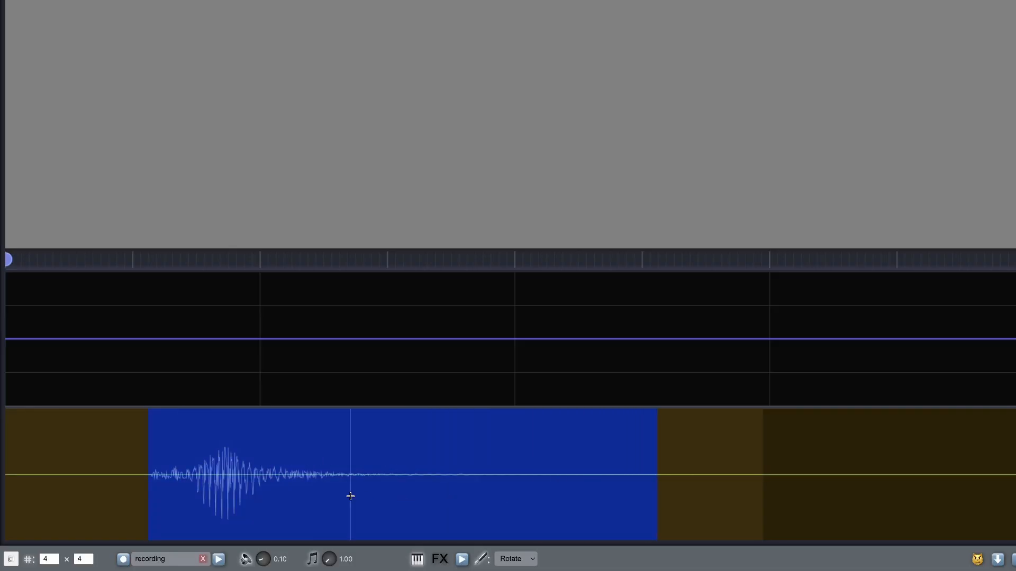
{"action": "right_click", "coordinate": [382, 491]}
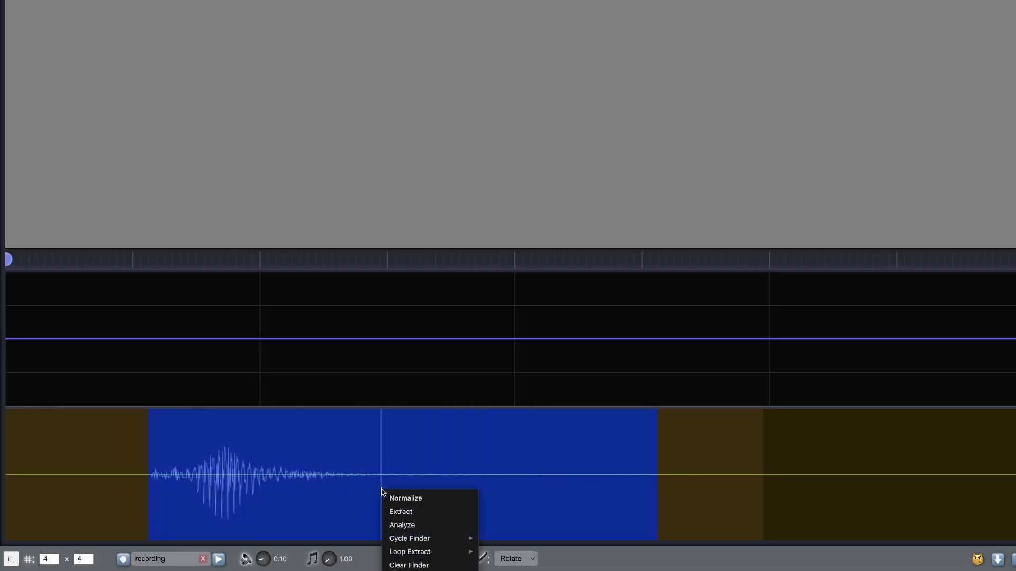
{"action": "mouse_move", "coordinate": [436, 541]}
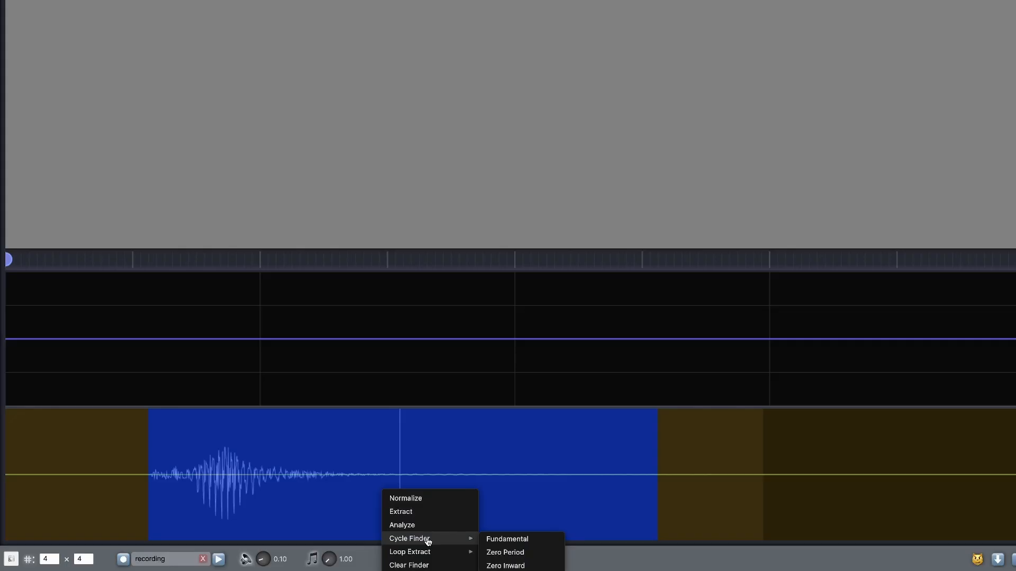
{"action": "left_click", "coordinate": [501, 540]}
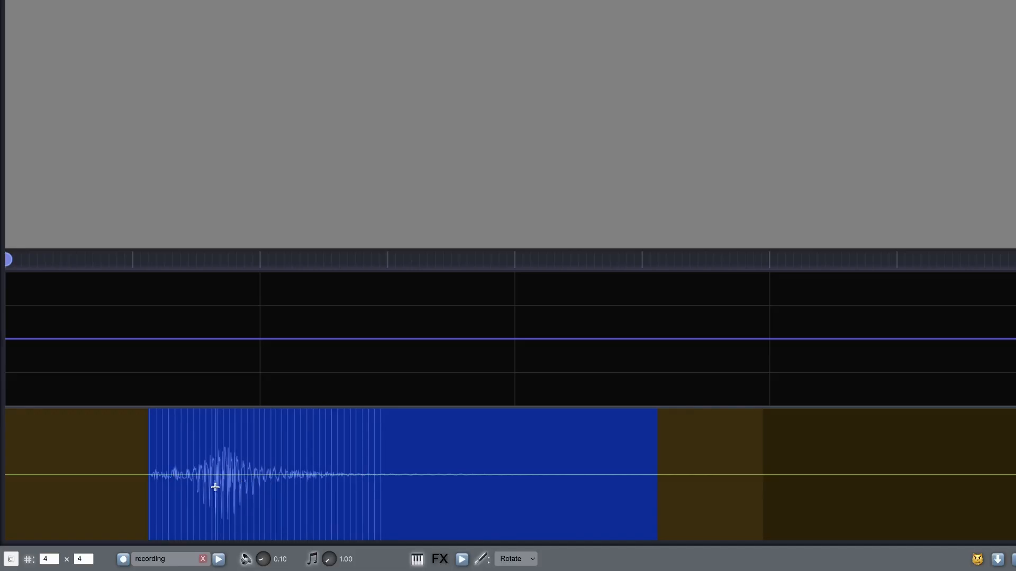
{"action": "scroll", "coordinate": [215, 487], "scroll_direction": "up", "scroll_amount": 2}
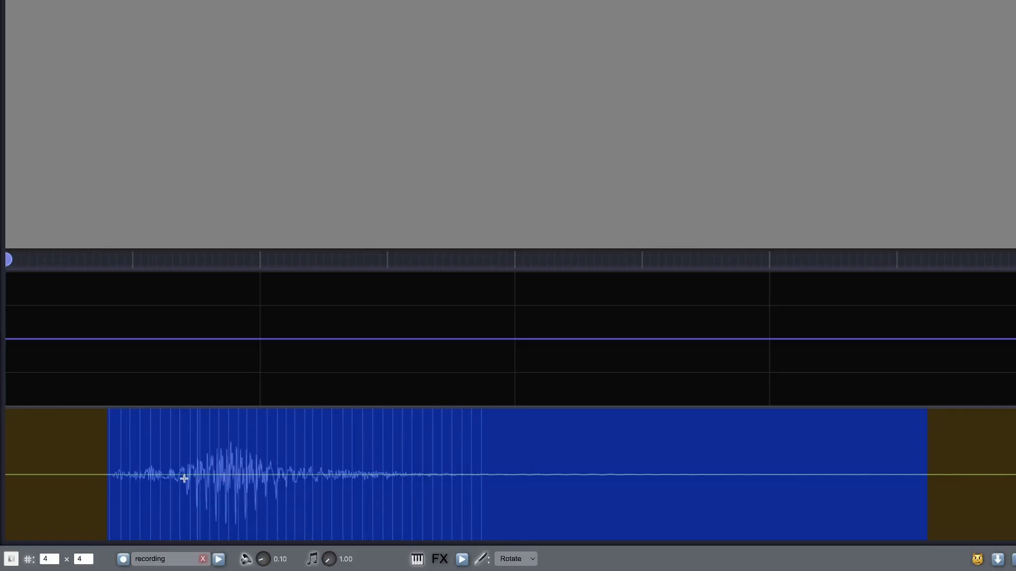
{"action": "left_click", "coordinate": [89, 476]}
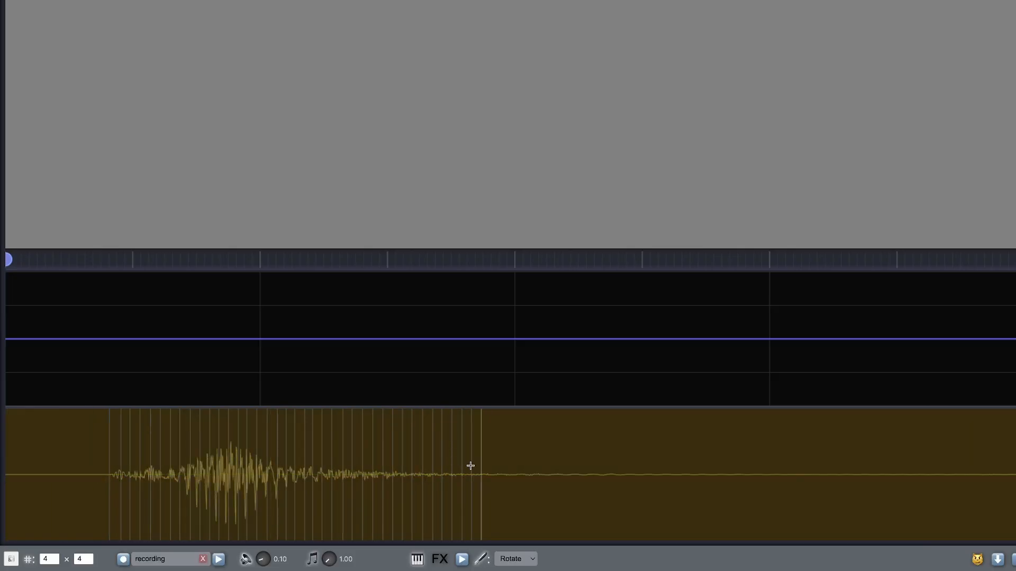
Select individual marked cycles throughout the recording one after another to inspect where each cycle falls
{"action": "left_click", "coordinate": [183, 474]}
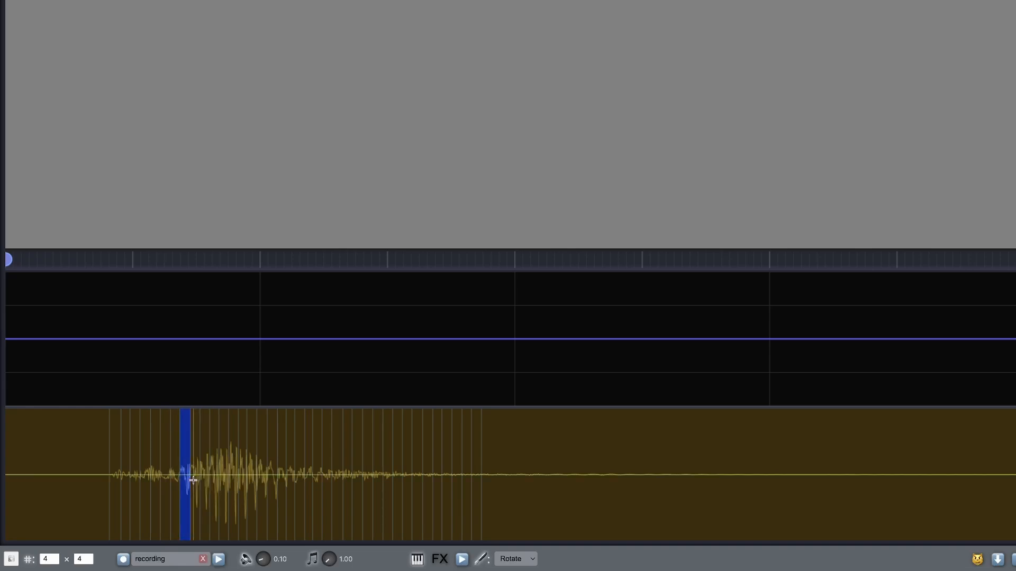
{"action": "left_click", "coordinate": [195, 481]}
{"action": "left_click", "coordinate": [204, 480]}
{"action": "left_click", "coordinate": [215, 481]}
{"action": "left_click", "coordinate": [225, 483]}
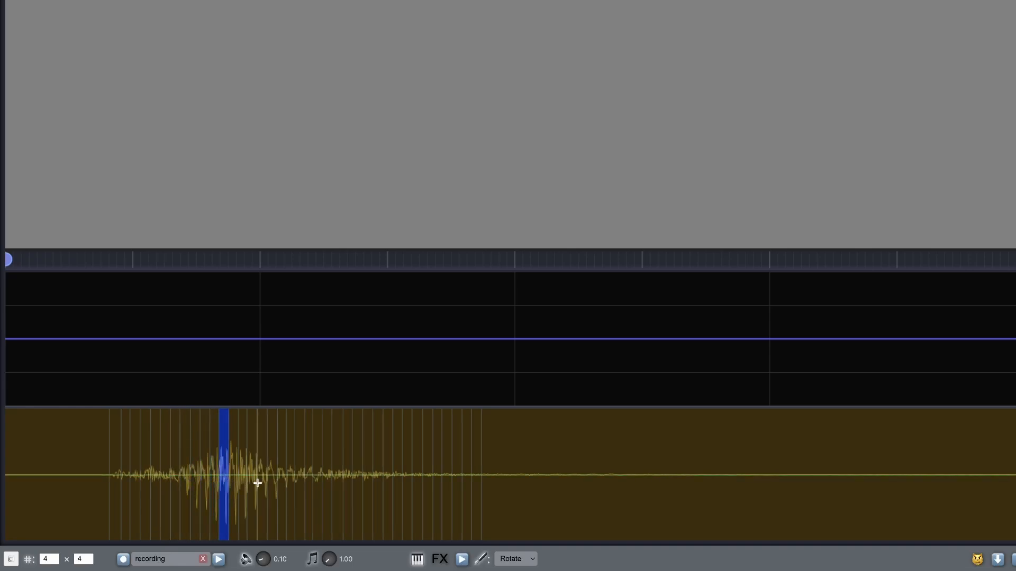
{"action": "left_click", "coordinate": [355, 480]}
{"action": "left_click", "coordinate": [311, 480]}
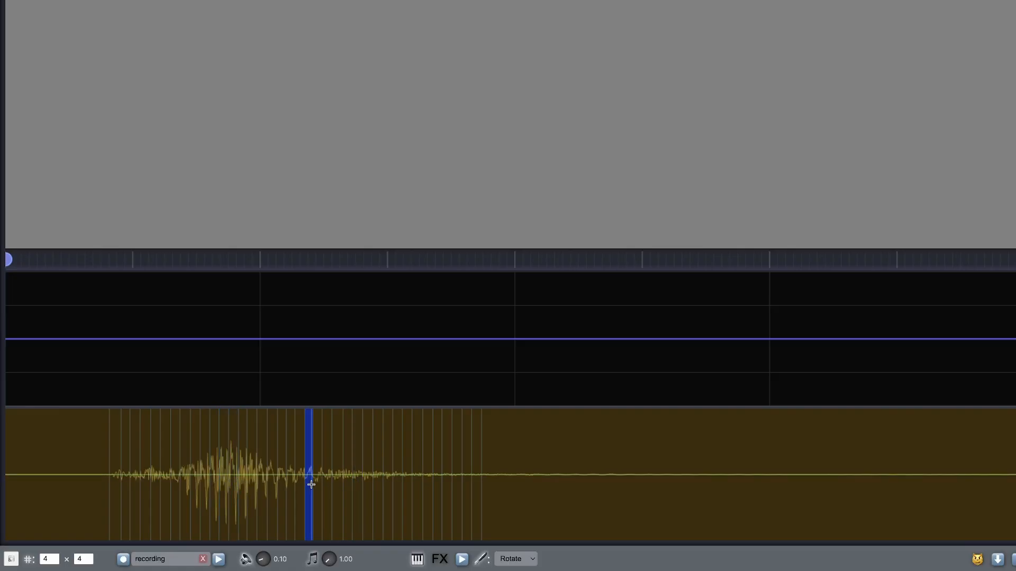
Extract the single marked cycle just before the loudest part of the recording into the wavetable
{"action": "left_click", "coordinate": [174, 478]}
{"action": "right_click", "coordinate": [175, 475]}
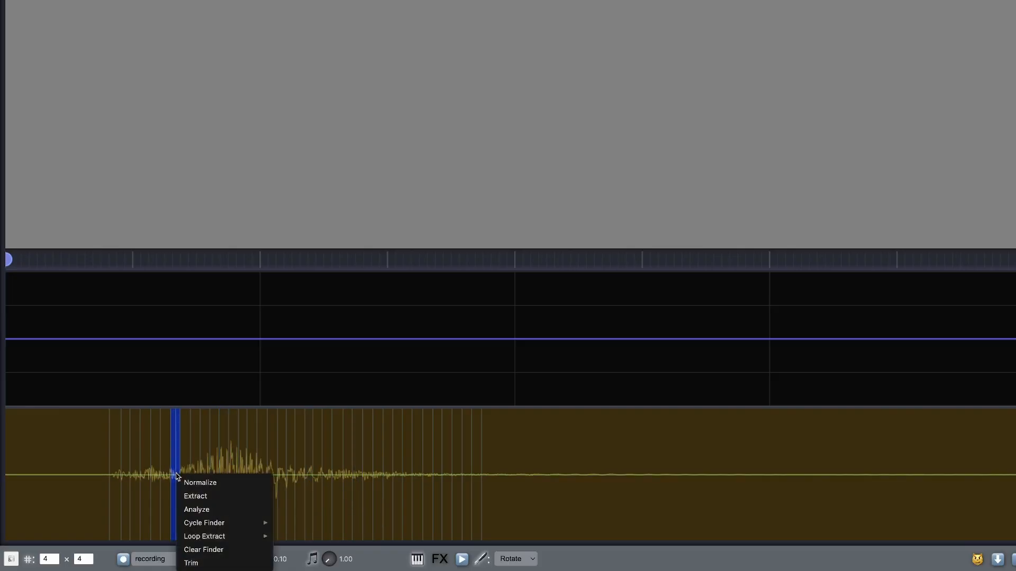
{"action": "left_click", "coordinate": [201, 499]}
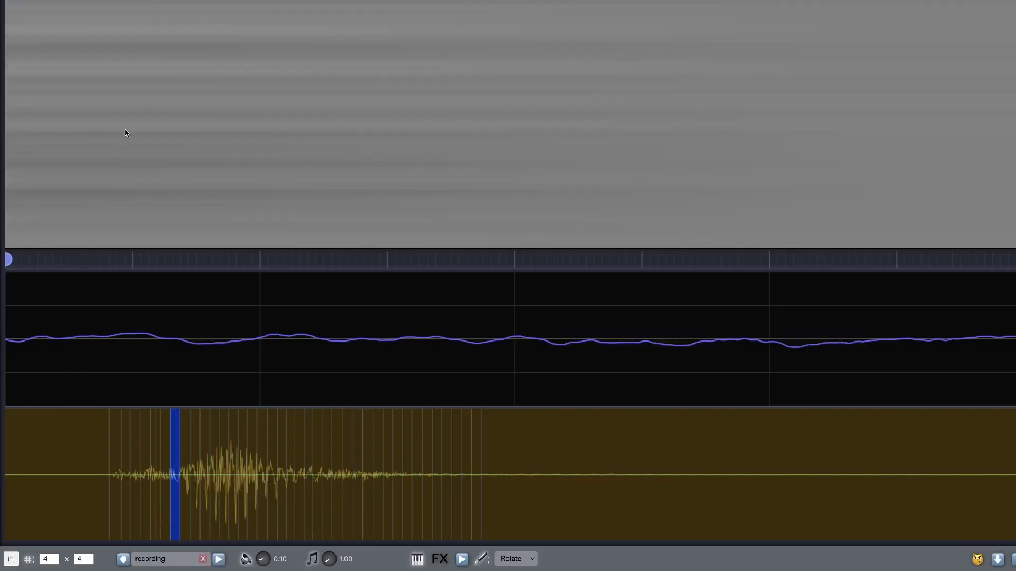
Replace all keyframes with the marked cycles of the recording using Loop Extract
{"action": "right_click", "coordinate": [226, 469]}
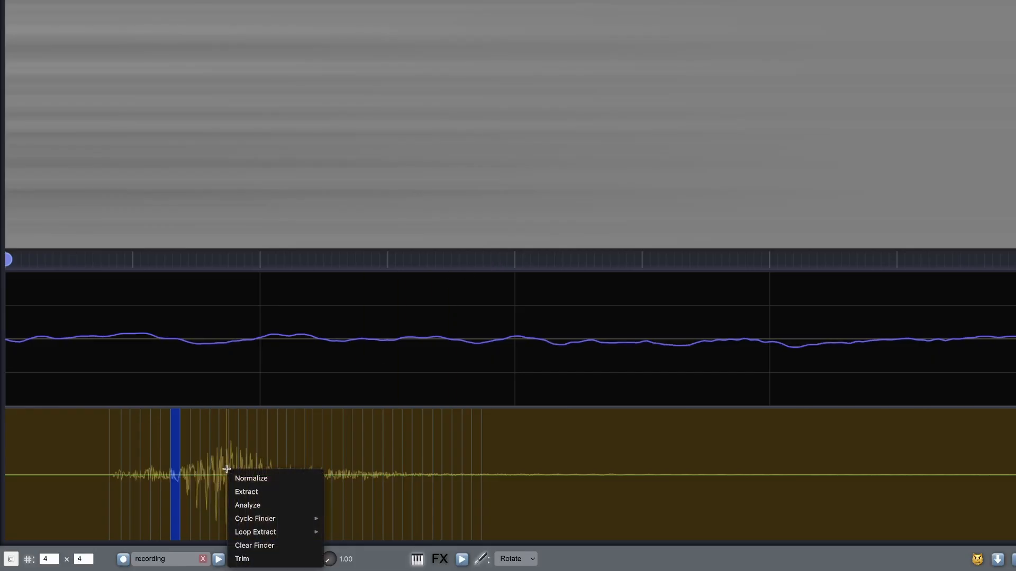
{"action": "mouse_move", "coordinate": [258, 533]}
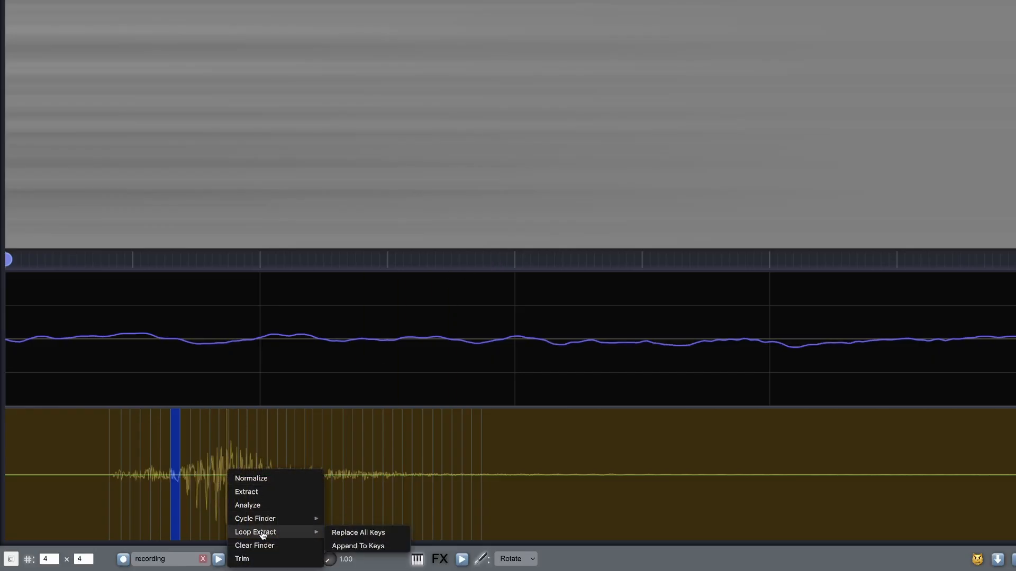
{"action": "left_click", "coordinate": [352, 534]}
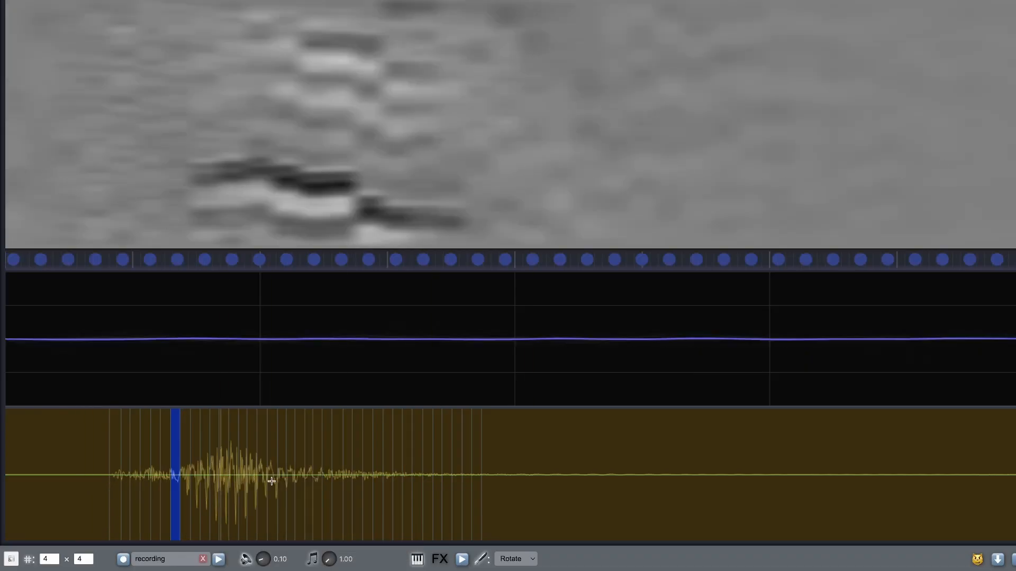
Preview the extracted wavetable, set the musical note value to 3.47 during playback, and stop the preview
{"action": "left_click", "coordinate": [489, 480]}
{"action": "mouse_move", "coordinate": [489, 480]}
{"action": "left_mouse_down"}
{"action": "mouse_move", "coordinate": [494, 469]}
{"action": "mouse_move", "coordinate": [406, 479]}
{"action": "left_mouse_up"}
{"action": "left_click", "coordinate": [459, 461]}
{"action": "mouse_move", "coordinate": [459, 461]}
{"action": "left_mouse_down"}
{"action": "mouse_move", "coordinate": [465, 524]}
{"action": "mouse_move", "coordinate": [444, 429]}
{"action": "left_mouse_up"}
{"action": "left_click", "coordinate": [461, 560]}
{"action": "left_click_drag", "start_coordinate": [329, 544], "coordinate": [329, 545]}
{"action": "left_click", "coordinate": [460, 562]}
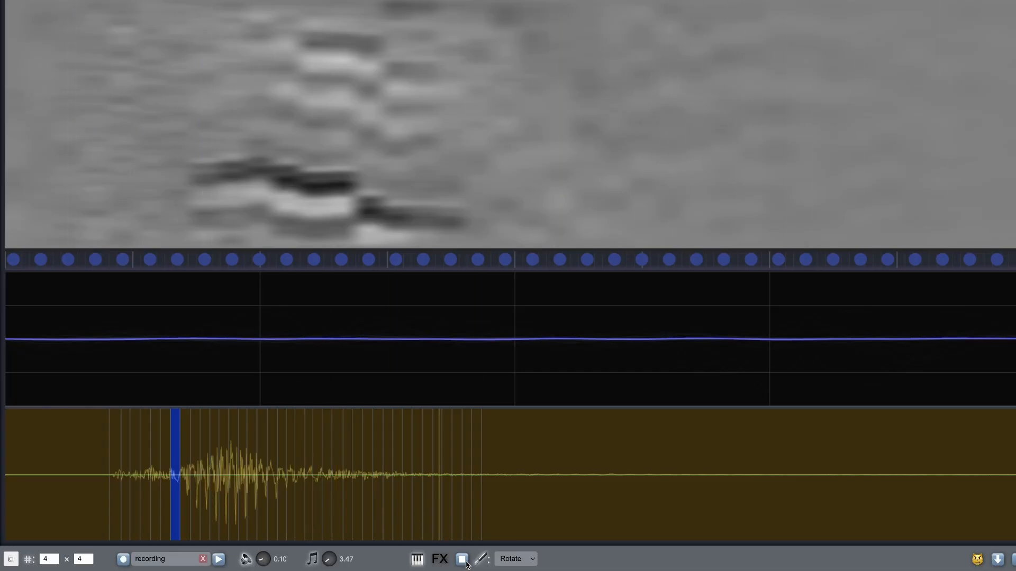
Show the eleventh keyframe's waveform and clear the Cycle Finder markers from the recording
{"action": "left_click", "coordinate": [286, 260]}
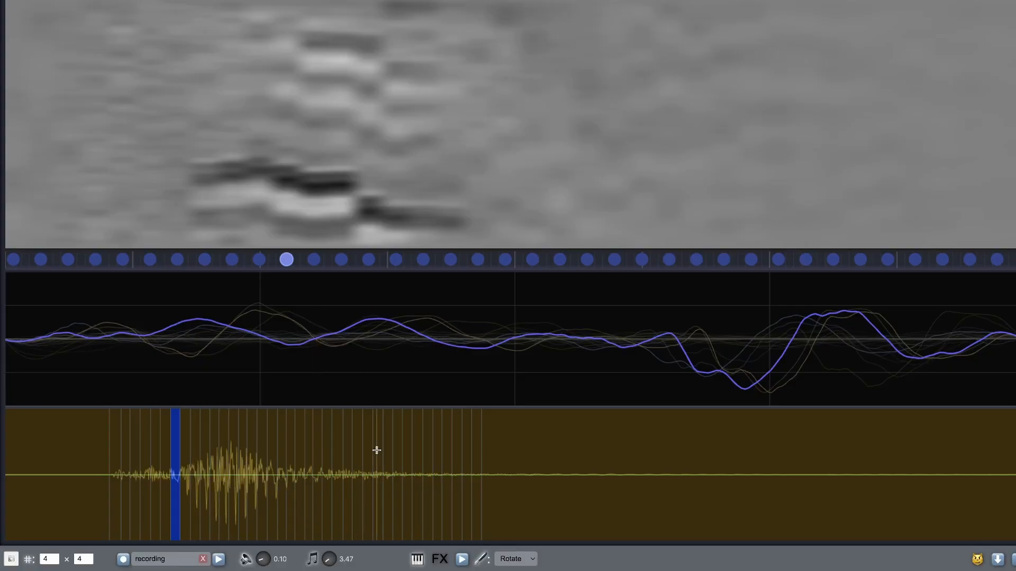
{"action": "right_click", "coordinate": [218, 467]}
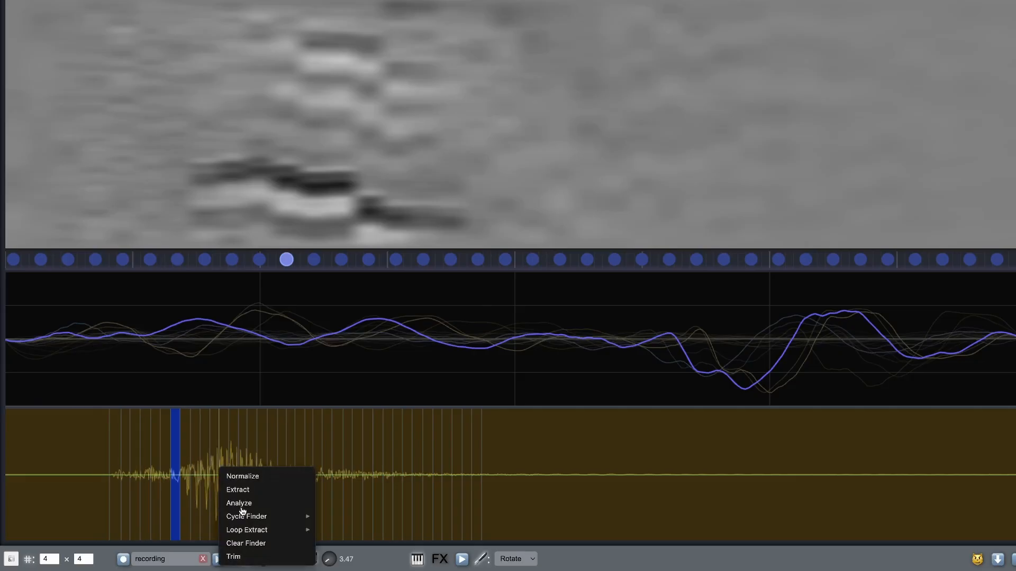
{"action": "left_click", "coordinate": [255, 547]}
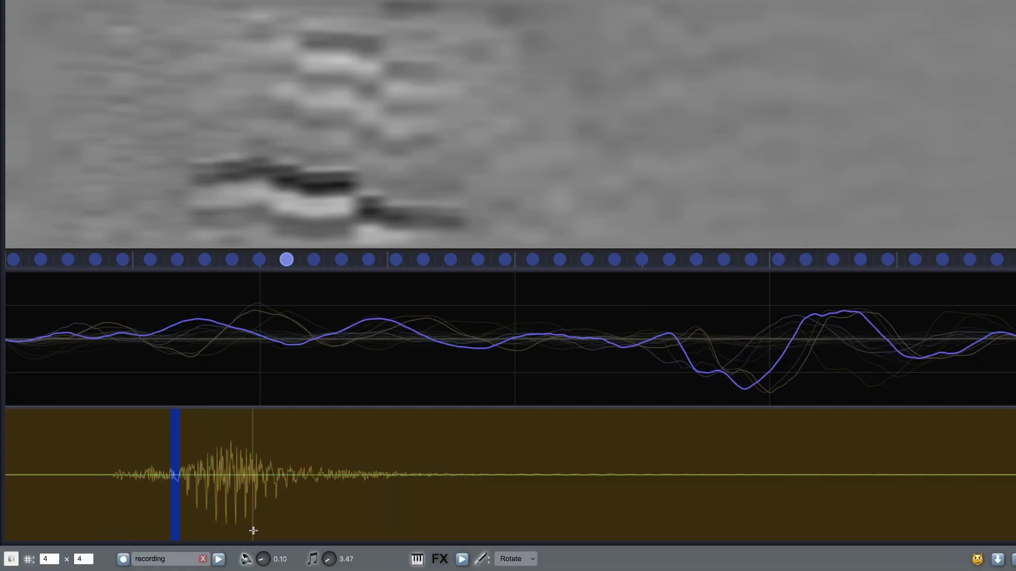
Trim the recording to its second, louder sound including the quiet tail
{"action": "scroll", "coordinate": [439, 474], "scroll_direction": "down", "scroll_amount": 5}
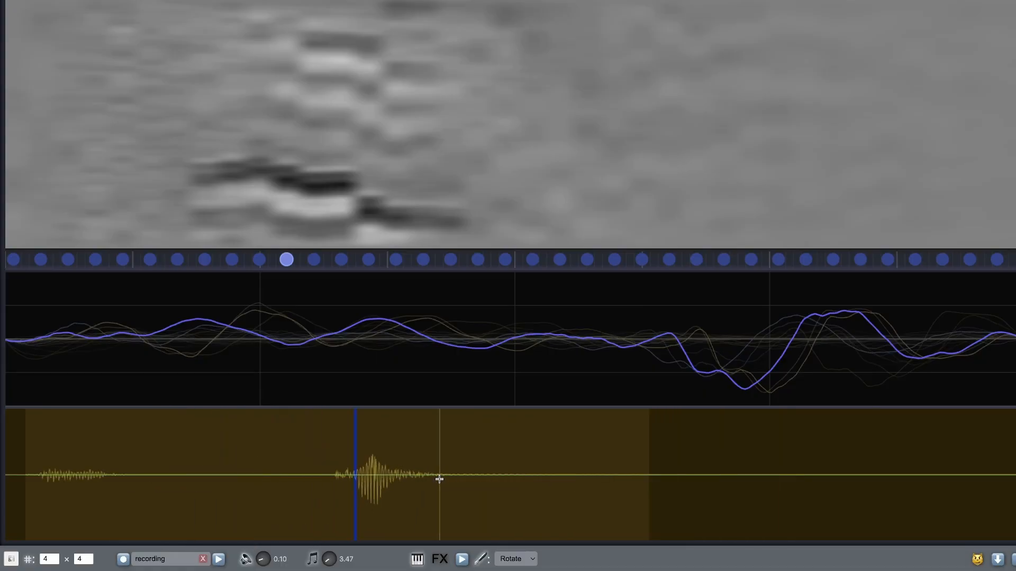
{"action": "scroll", "coordinate": [460, 485], "scroll_direction": "up", "scroll_amount": 1}
{"action": "scroll", "coordinate": [461, 485], "scroll_direction": "up", "scroll_amount": 1}
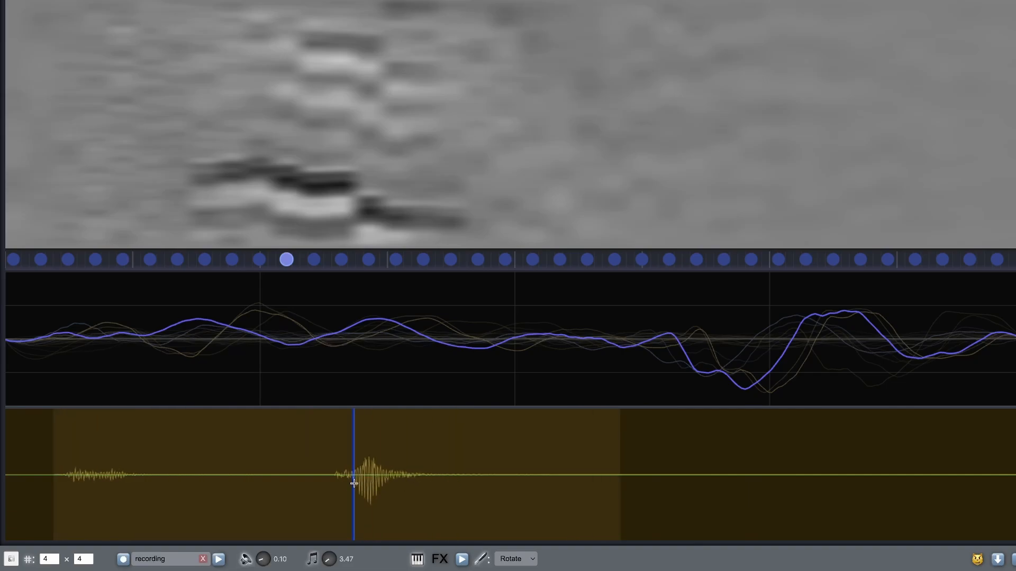
{"action": "mouse_move", "coordinate": [354, 484]}
{"action": "left_mouse_down"}
{"action": "mouse_move", "coordinate": [322, 481]}
{"action": "mouse_move", "coordinate": [501, 481]}
{"action": "left_mouse_up"}
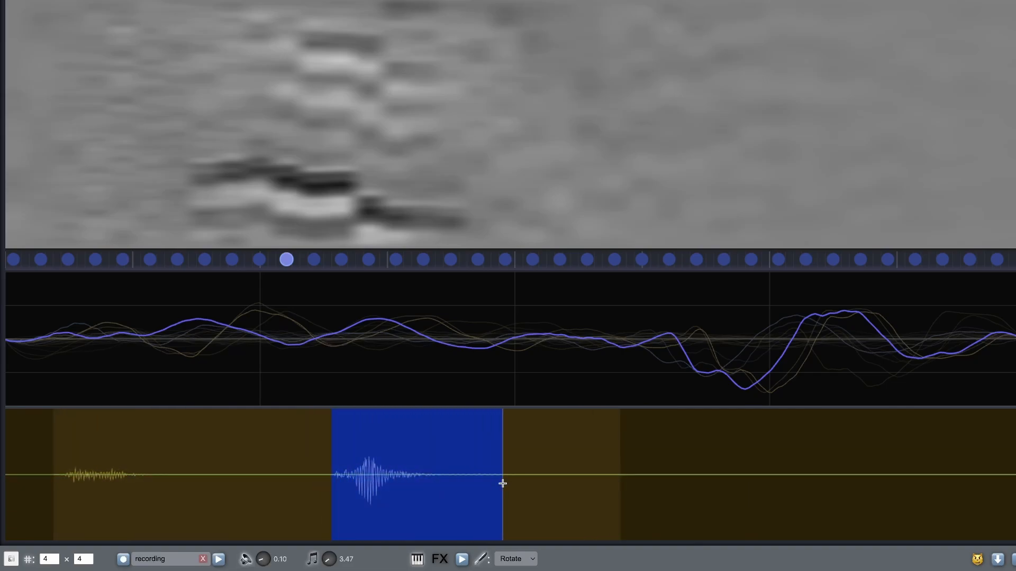
{"action": "right_click", "coordinate": [410, 459]}
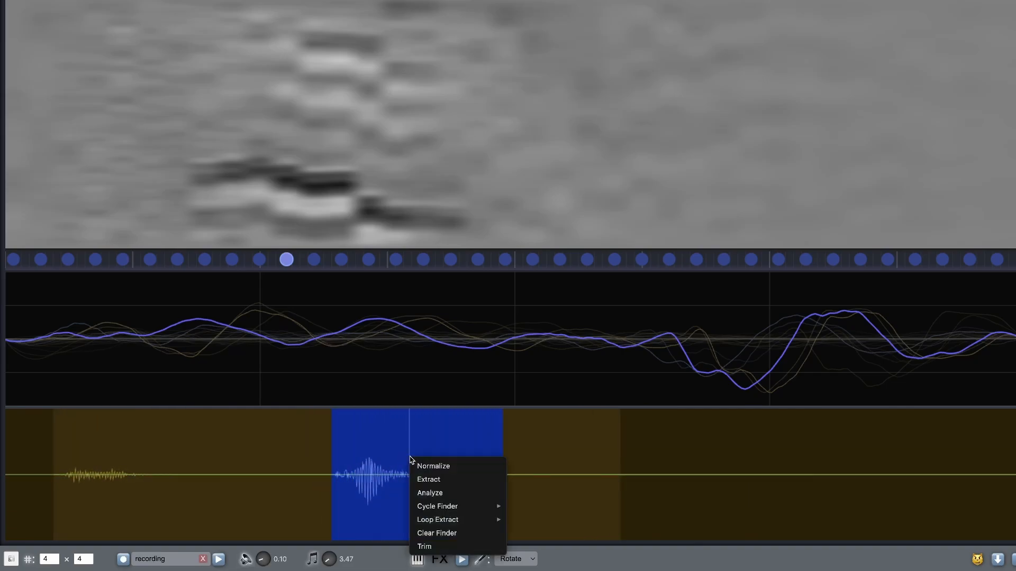
{"action": "left_click", "coordinate": [426, 546]}
{"action": "scroll", "coordinate": [398, 492], "scroll_direction": "down", "scroll_amount": 2}
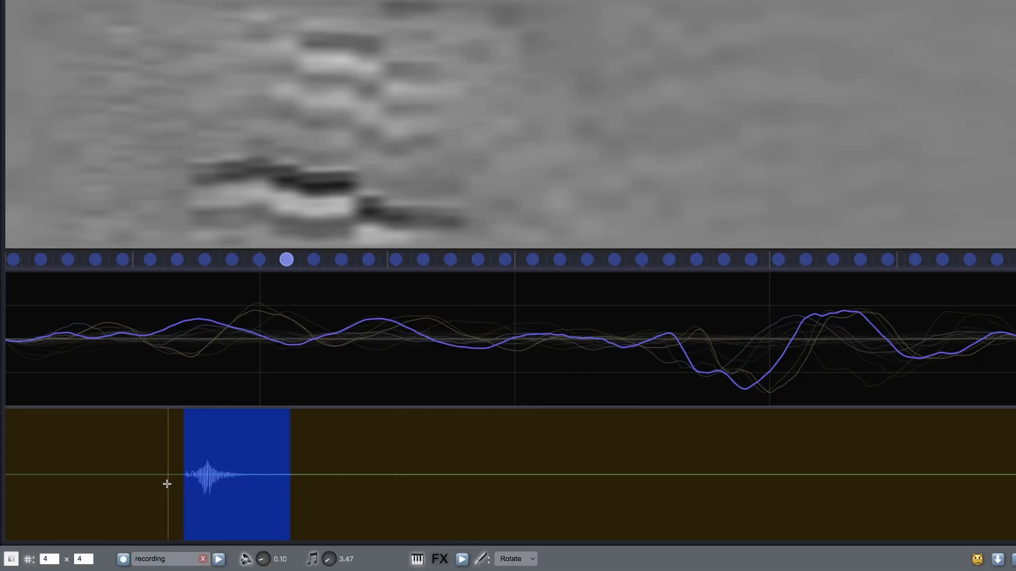
{"action": "scroll", "coordinate": [171, 483], "scroll_direction": "up", "scroll_amount": 5}
{"action": "left_click", "coordinate": [183, 482]}
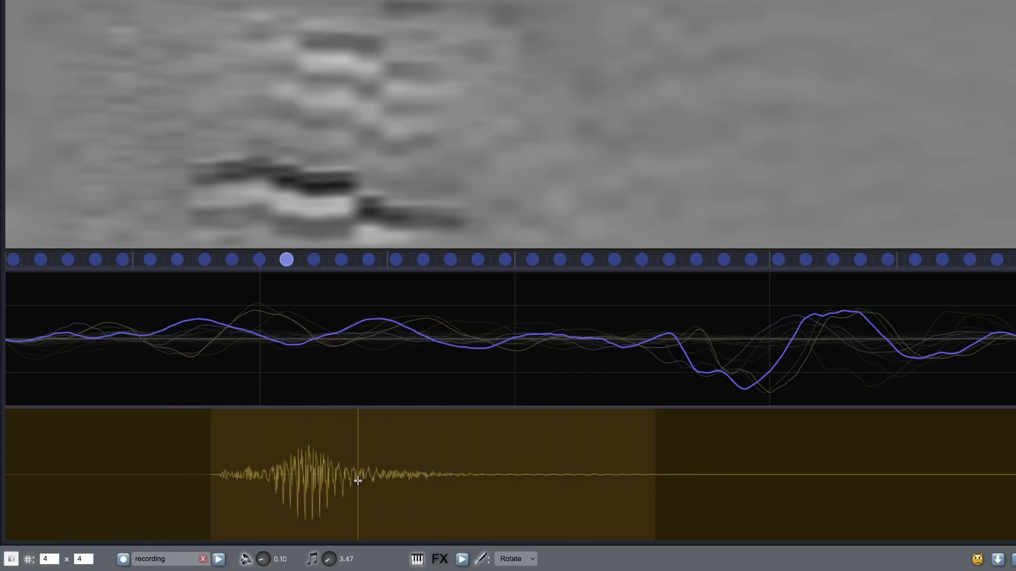
Select the loudest part of the trimmed sound and find its cycles using Cycle Finder with Zero Period
{"action": "left_click_drag", "start_coordinate": [274, 481], "coordinate": [342, 487]}
{"action": "right_click", "coordinate": [300, 486]}
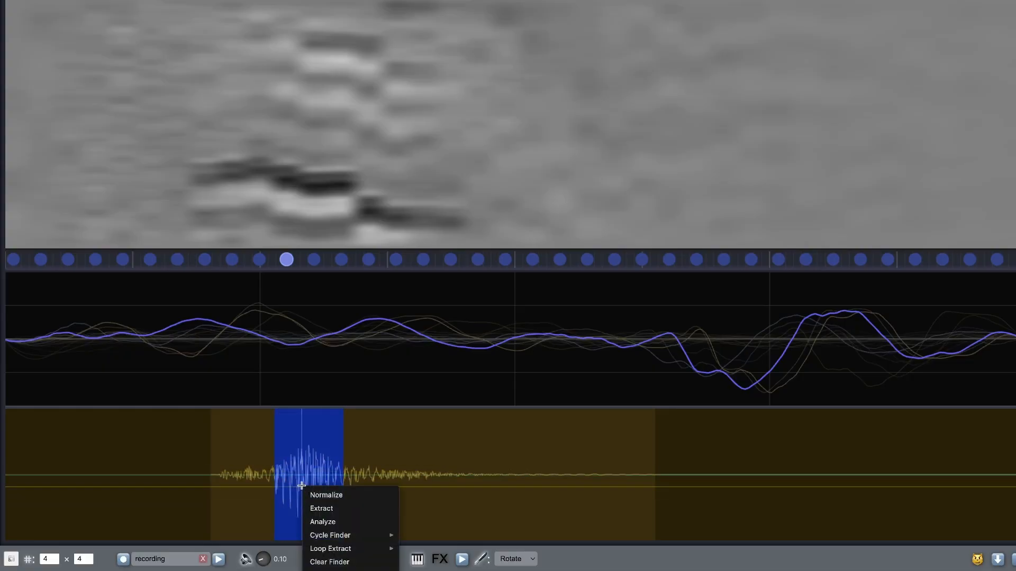
{"action": "mouse_move", "coordinate": [347, 539]}
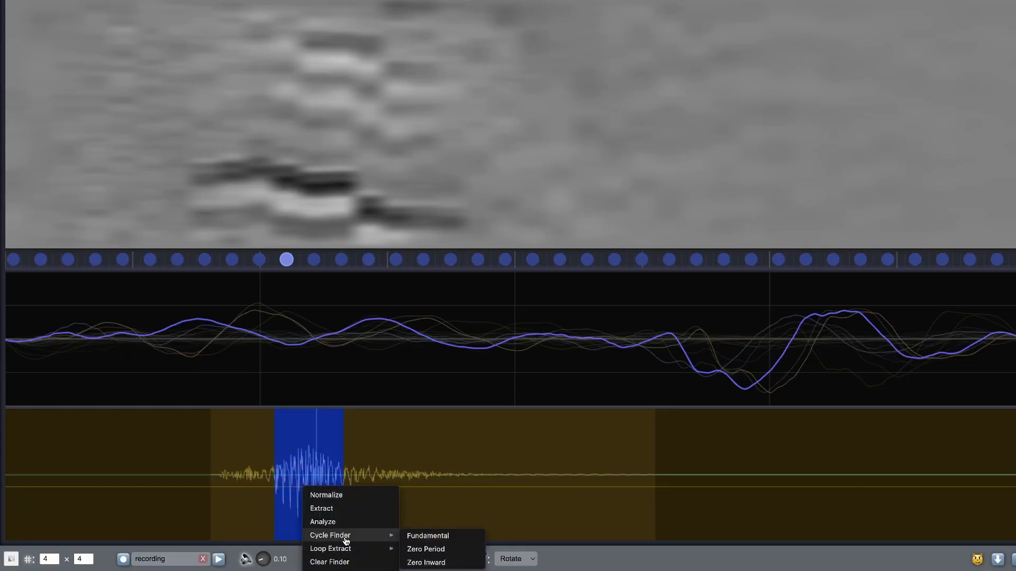
{"action": "left_click", "coordinate": [426, 548]}
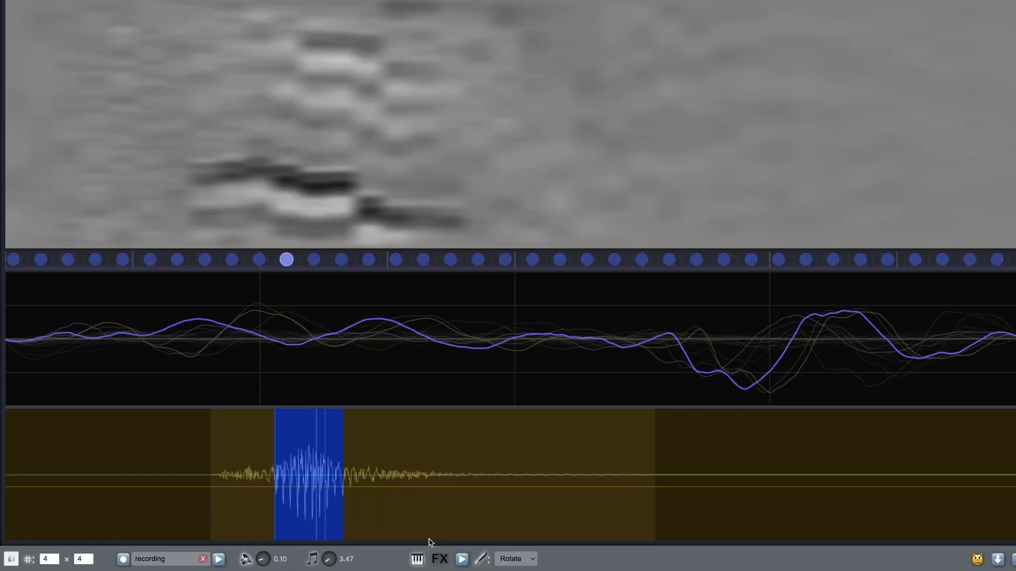
{"action": "scroll", "coordinate": [302, 464], "scroll_direction": "up", "scroll_amount": 5}
{"action": "left_click", "coordinate": [308, 476]}
{"action": "scroll", "coordinate": [238, 495], "scroll_direction": "up", "scroll_amount": 5}
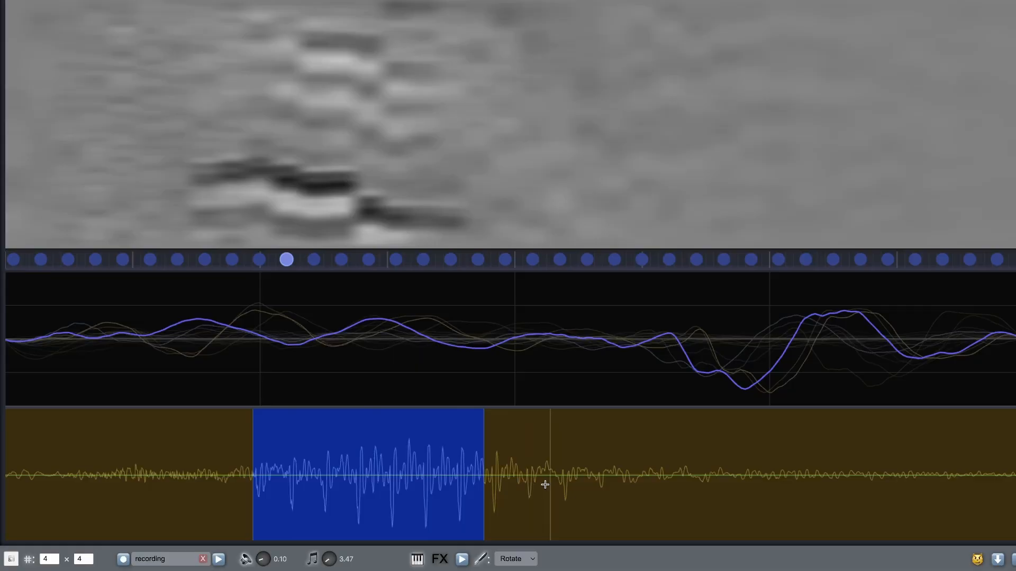
Select the sound from just before its onset to its silent tail and try Cycle Finder with Fundamental
{"action": "scroll", "coordinate": [520, 484], "scroll_direction": "down", "scroll_amount": 5}
{"action": "scroll", "coordinate": [272, 477], "scroll_direction": "down", "scroll_amount": 4}
{"action": "left_click", "coordinate": [272, 476]}
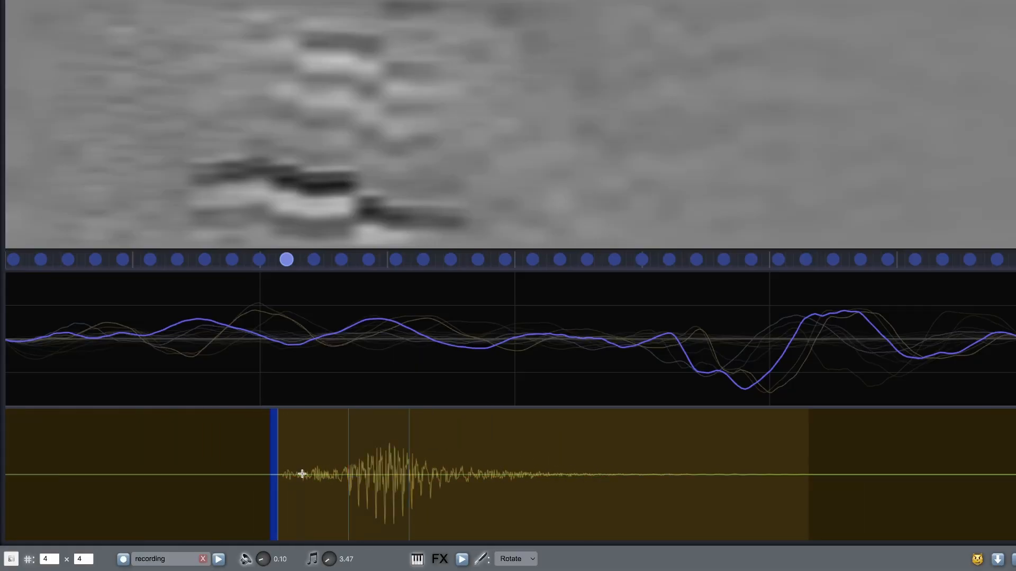
{"action": "left_click_drag", "start_coordinate": [301, 474], "coordinate": [694, 475]}
{"action": "right_click", "coordinate": [388, 473]}
{"action": "mouse_move", "coordinate": [433, 518]}
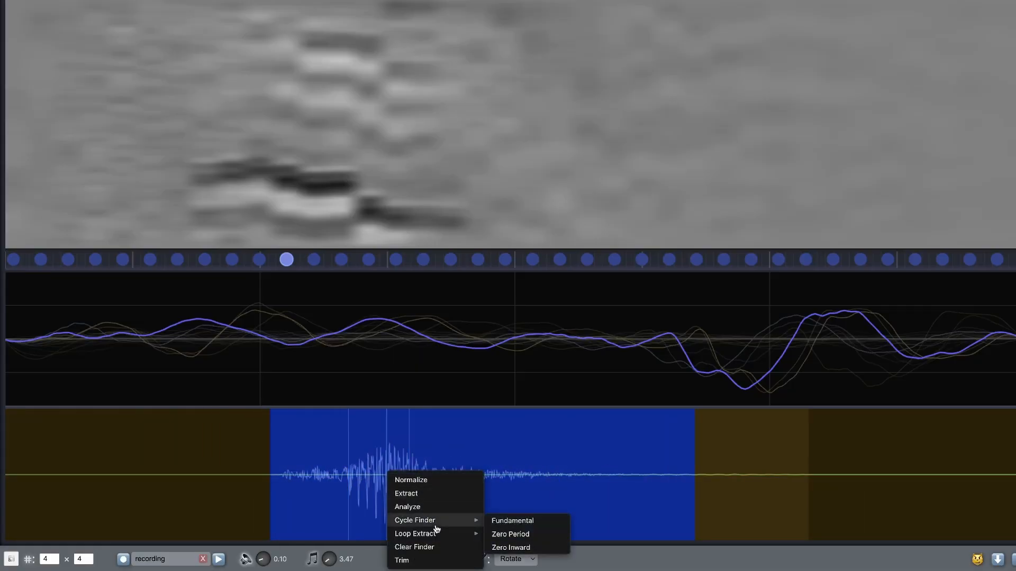
{"action": "left_click", "coordinate": [524, 521]}
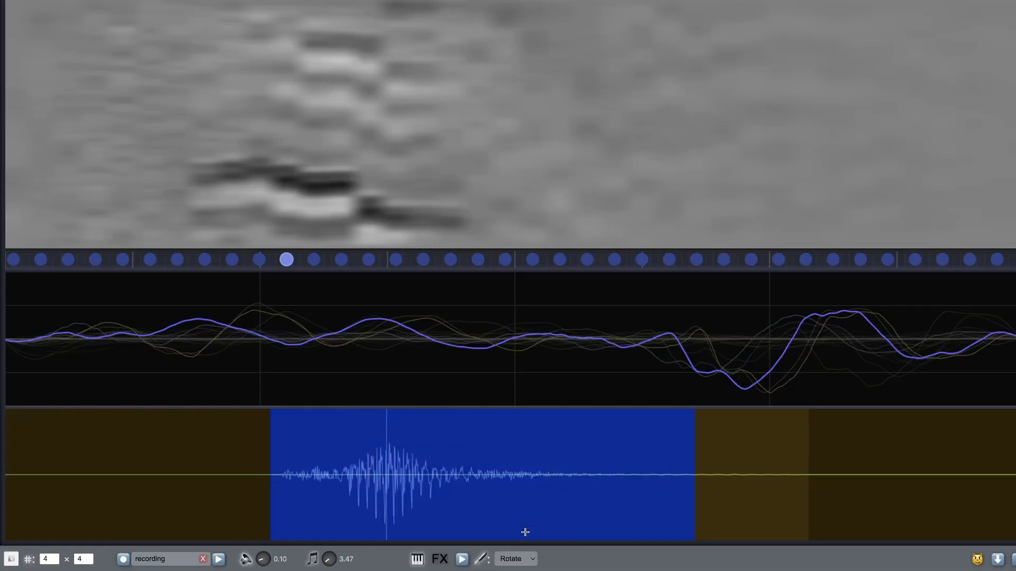
Reselect the sound from its exact onset, mark its cycles using Cycle Finder with Zero Period, and select the first marked section
{"action": "mouse_move", "coordinate": [281, 477]}
{"action": "left_mouse_down"}
{"action": "mouse_move", "coordinate": [317, 478]}
{"action": "mouse_move", "coordinate": [290, 476]}
{"action": "mouse_move", "coordinate": [302, 476]}
{"action": "left_mouse_up"}
{"action": "right_click", "coordinate": [404, 483]}
{"action": "mouse_move", "coordinate": [448, 538]}
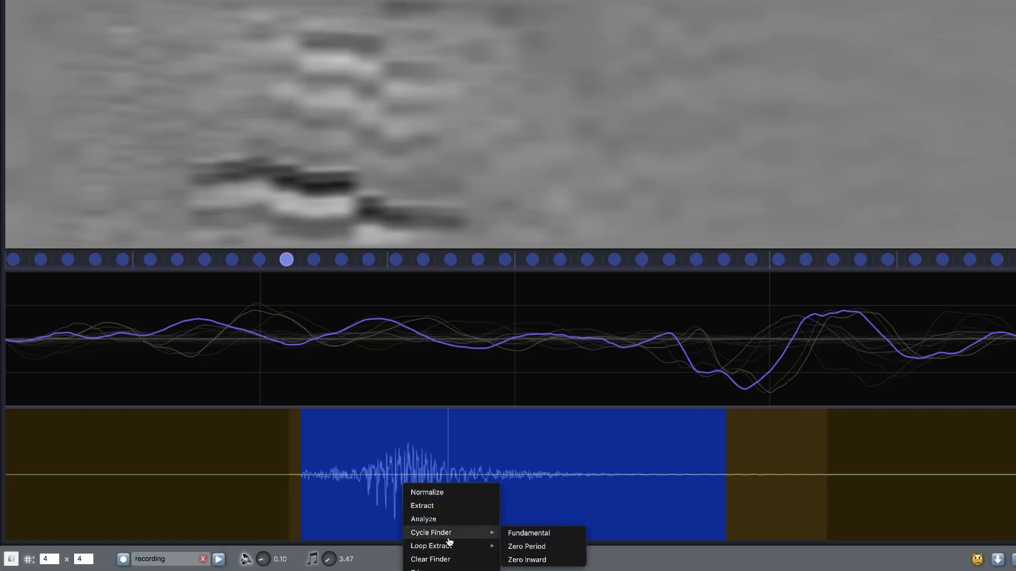
{"action": "left_click", "coordinate": [541, 546]}
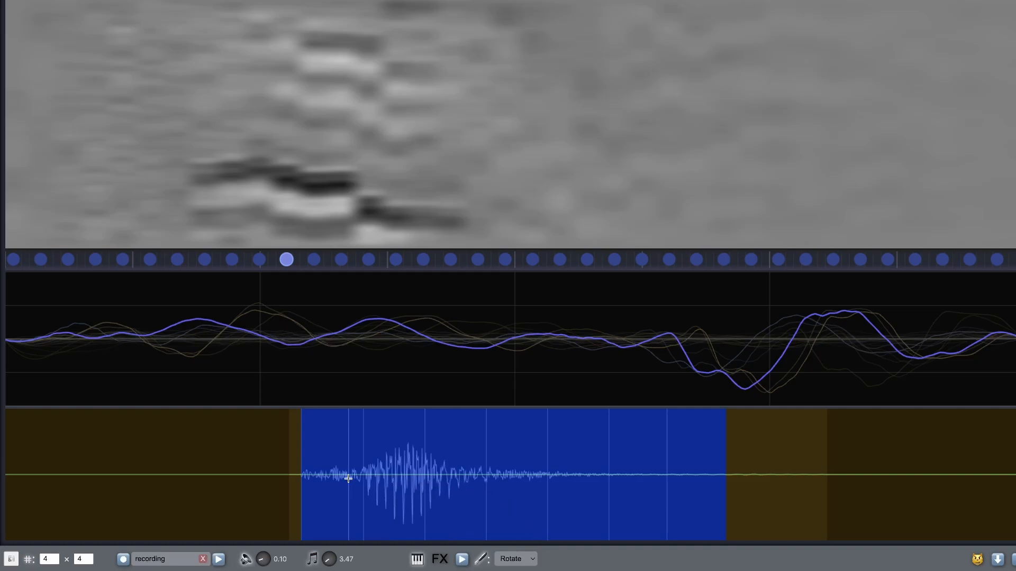
{"action": "left_click", "coordinate": [304, 476]}
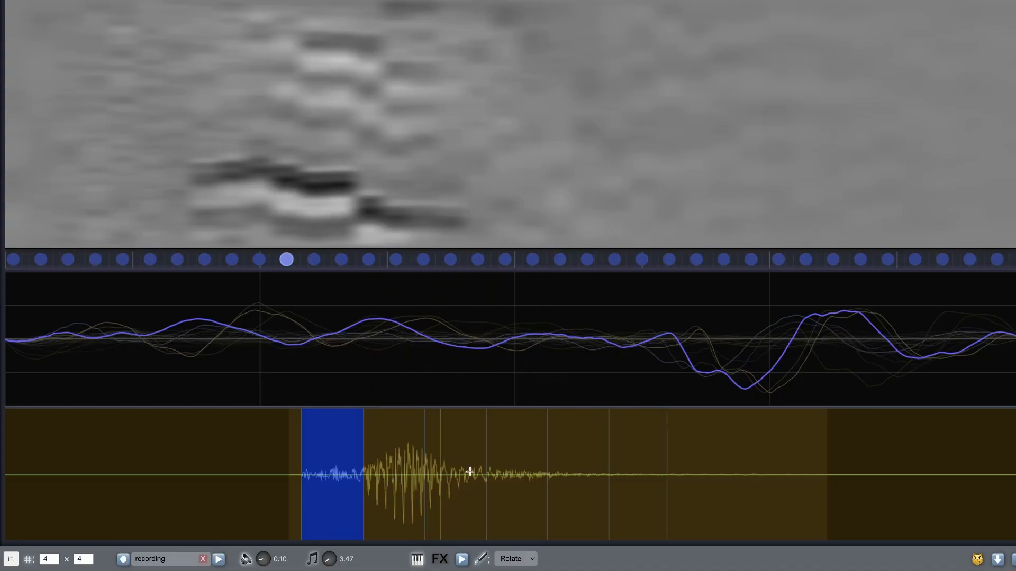
Replace all keyframes with the Zero Period sections using Loop Extract and preview the resulting wavetable
{"action": "right_click", "coordinate": [392, 467]}
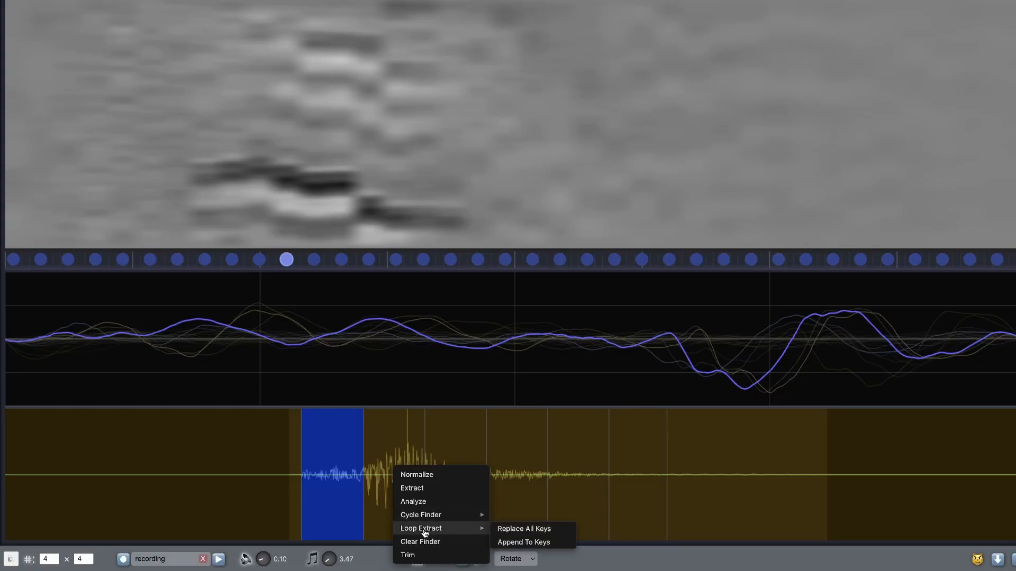
{"action": "left_click", "coordinate": [524, 528]}
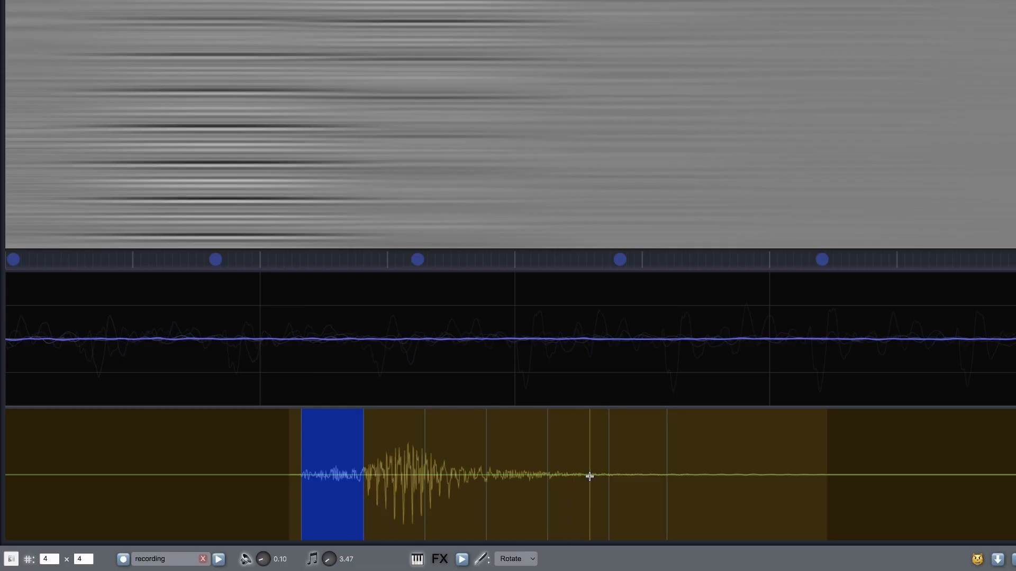
{"action": "left_click", "coordinate": [462, 560]}
{"action": "left_click", "coordinate": [462, 560]}
Clear the Zero Period cycle markers from the trimmed recording
{"action": "right_click", "coordinate": [393, 476]}
{"action": "mouse_move", "coordinate": [451, 527]}
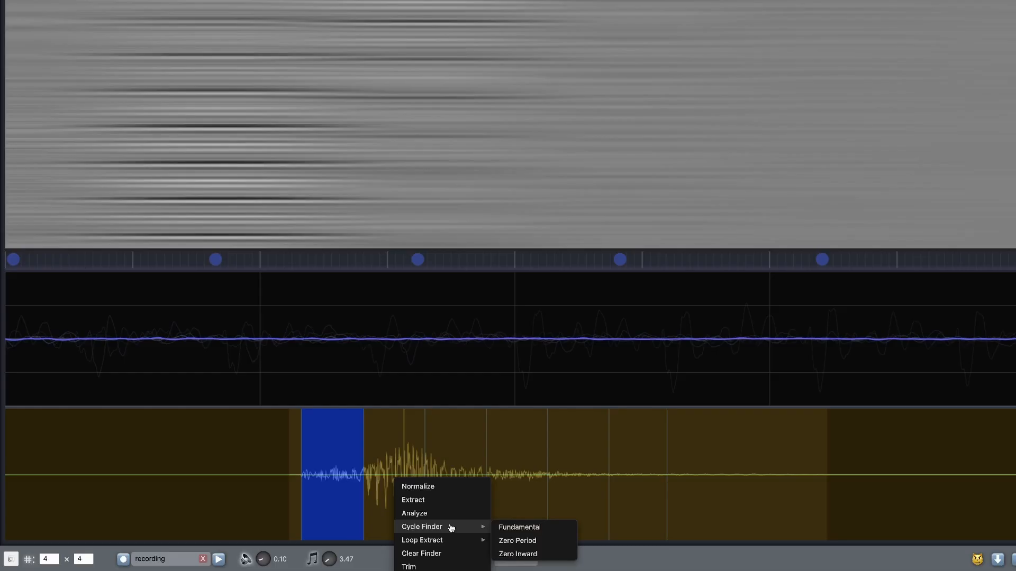
{"action": "left_click", "coordinate": [421, 554]}
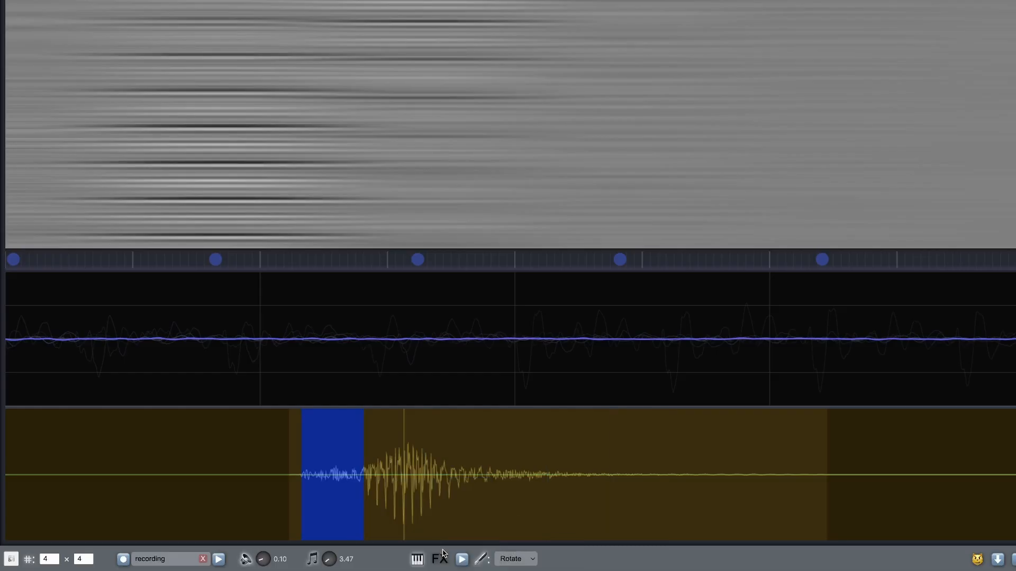
Select the loud middle part of the sound, run Cycle Finder with Zero Inward, and inspect the selection up close
{"action": "left_click", "coordinate": [422, 476]}
{"action": "left_click_drag", "start_coordinate": [353, 476], "coordinate": [475, 474]}
{"action": "right_click", "coordinate": [386, 482]}
{"action": "mouse_move", "coordinate": [431, 533]}
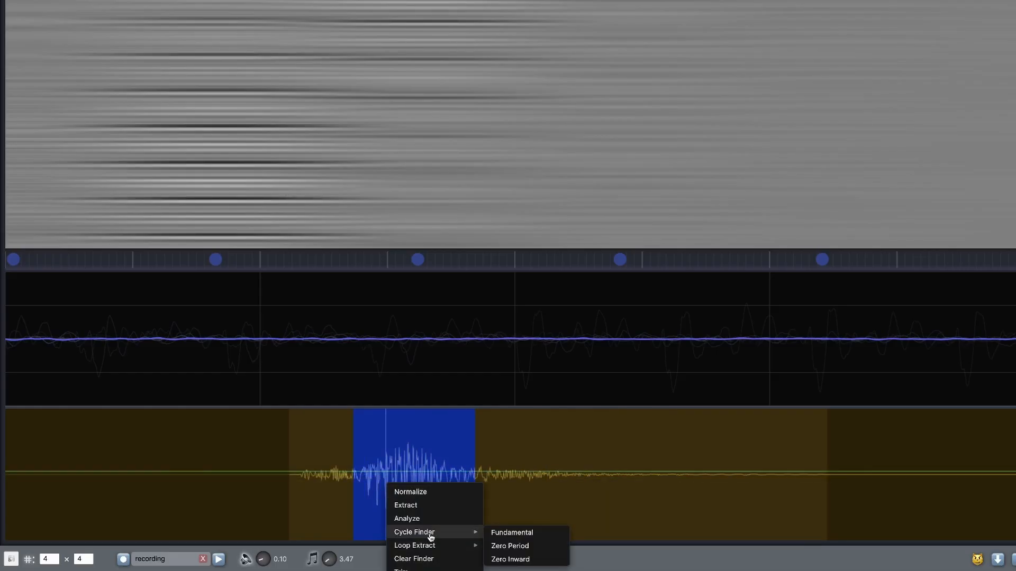
{"action": "left_click", "coordinate": [520, 560]}
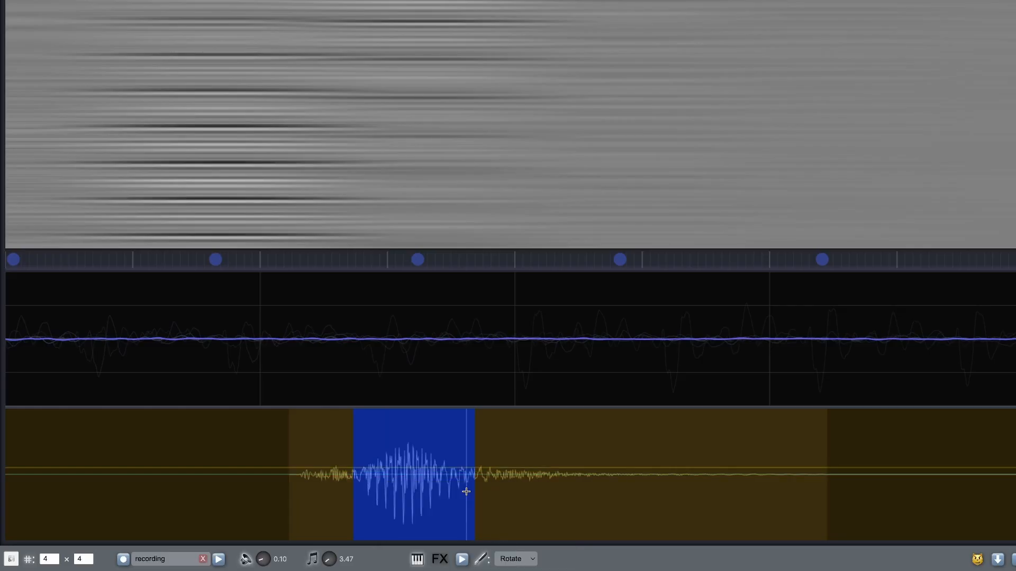
{"action": "scroll", "coordinate": [356, 481], "scroll_direction": "up", "scroll_amount": 5}
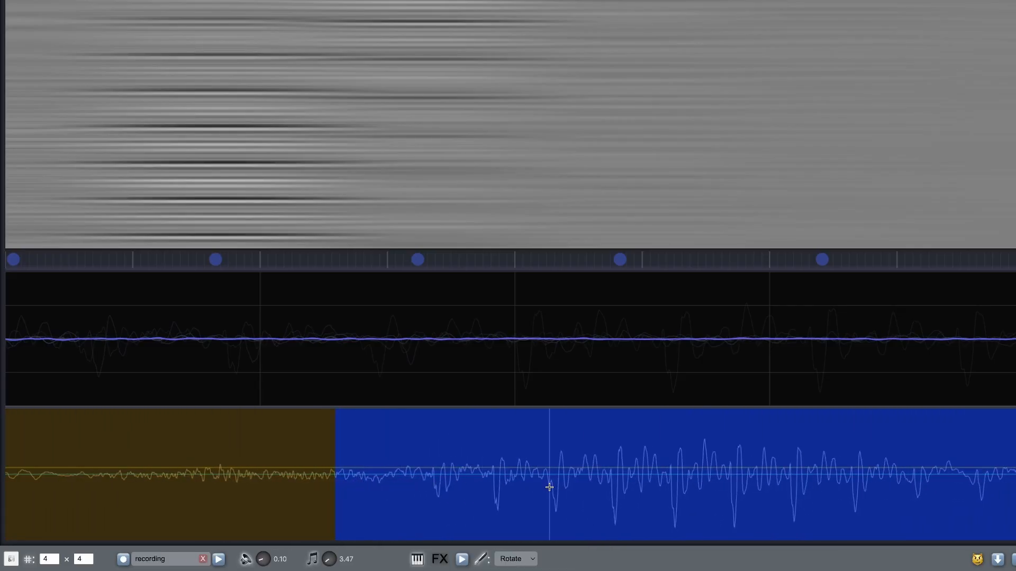
Select a short section near the start of the loud part and align its edges using Cycle Finder with Zero Inward
{"action": "left_click_drag", "start_coordinate": [549, 484], "coordinate": [499, 491]}
{"action": "left_click", "coordinate": [341, 483]}
{"action": "right_click", "coordinate": [444, 492]}
{"action": "mouse_move", "coordinate": [485, 539]}
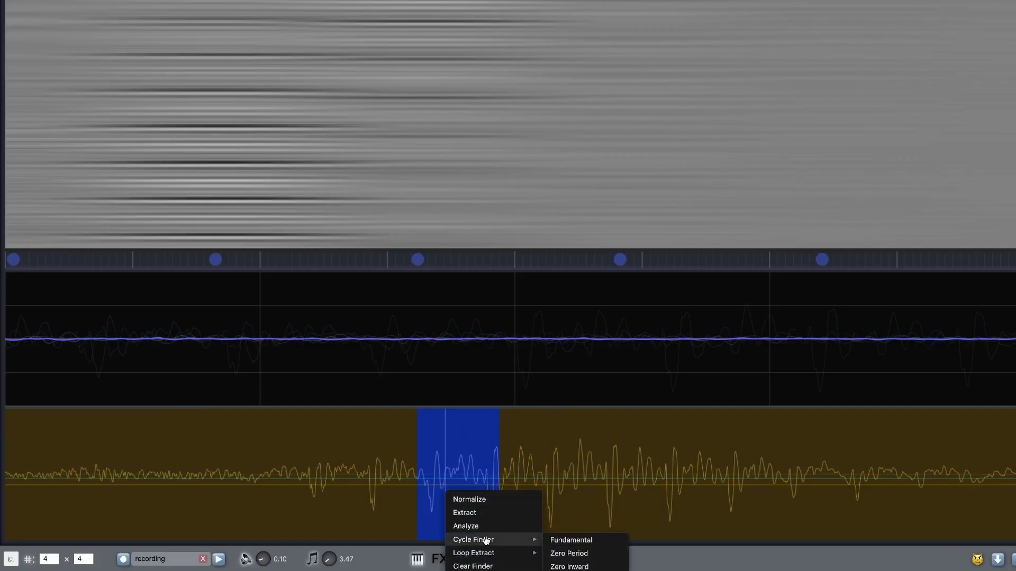
{"action": "left_click", "coordinate": [583, 566]}
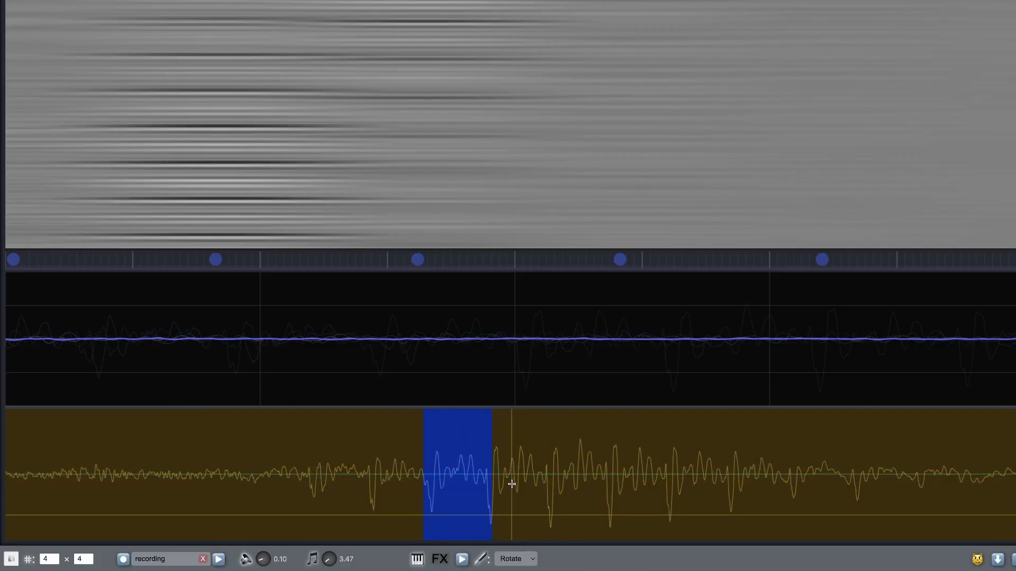
Inspect the aligned section's edges, extract it into the last keyframe, and move that keyframe slightly earlier while previewing the wavetable
{"action": "scroll", "coordinate": [510, 481], "scroll_direction": "up", "scroll_amount": 3}
{"action": "scroll", "coordinate": [499, 485], "scroll_direction": "up", "scroll_amount": 2}
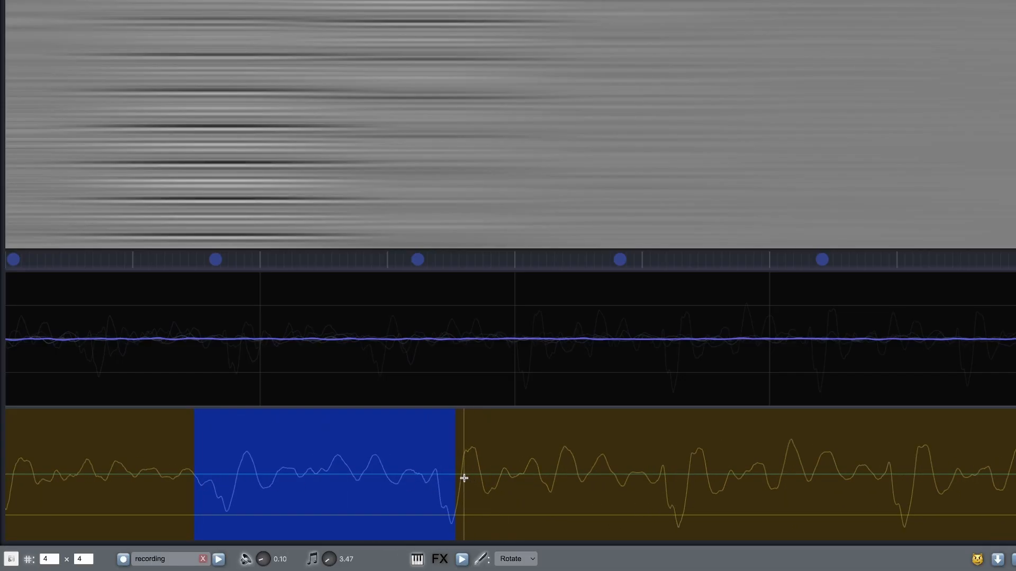
{"action": "scroll", "coordinate": [426, 496], "scroll_direction": "up", "scroll_amount": 8}
{"action": "scroll", "coordinate": [472, 491], "scroll_direction": "down", "scroll_amount": 6}
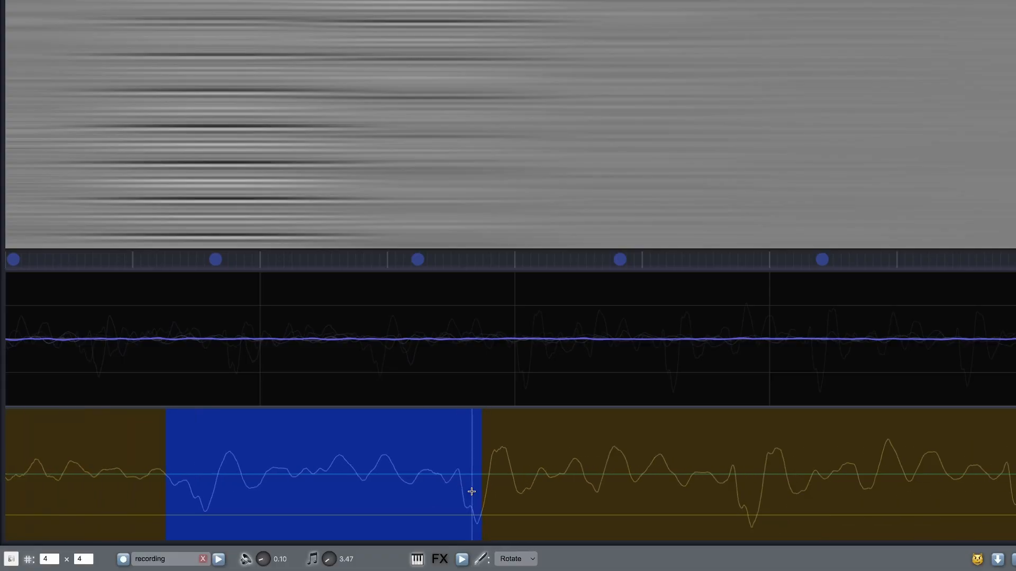
{"action": "scroll", "coordinate": [446, 491], "scroll_direction": "up", "scroll_amount": 1}
{"action": "scroll", "coordinate": [392, 480], "scroll_direction": "up", "scroll_amount": 2}
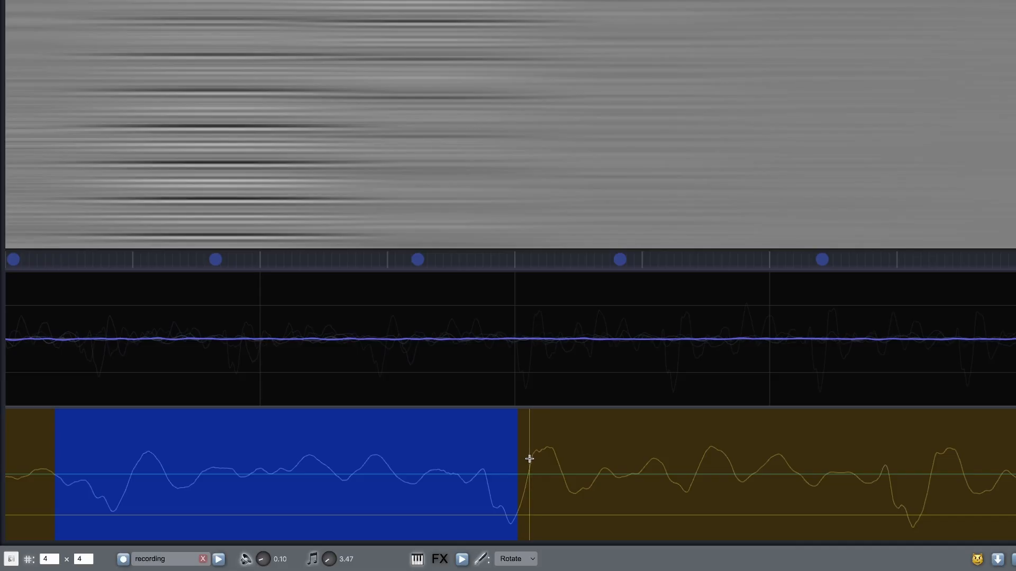
{"action": "scroll", "coordinate": [531, 458], "scroll_direction": "down", "scroll_amount": 1}
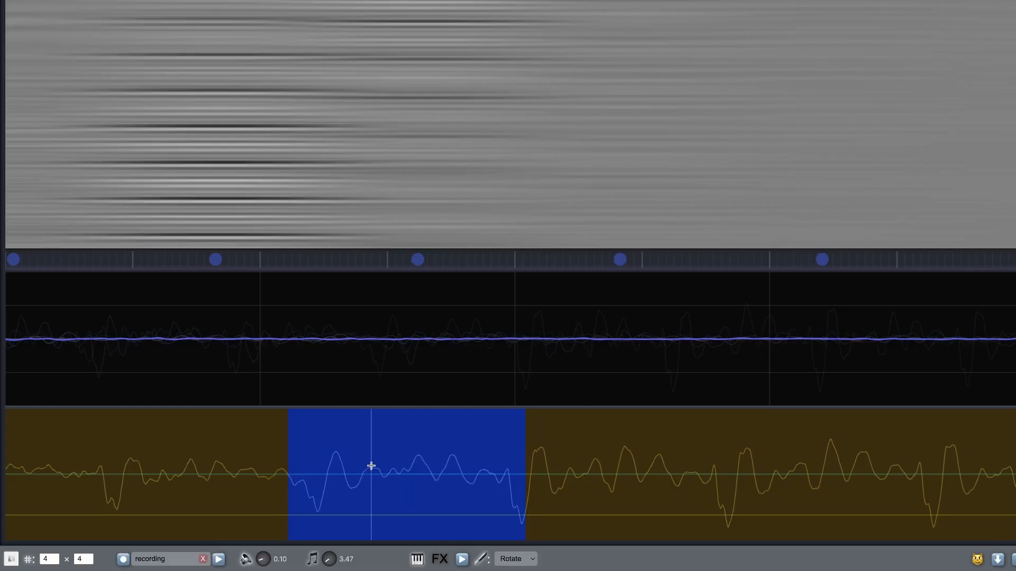
{"action": "right_click", "coordinate": [395, 465]}
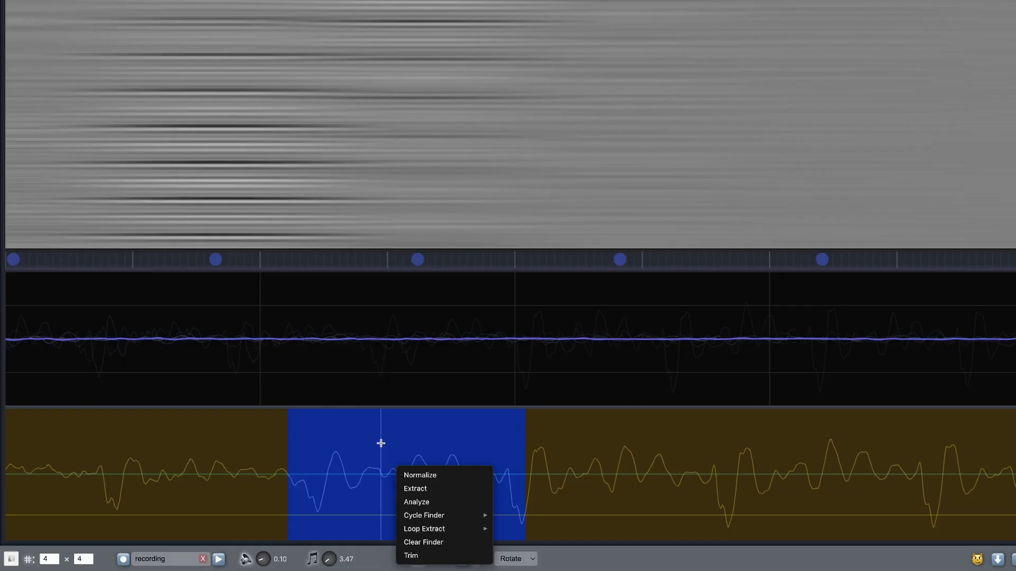
{"action": "left_click", "coordinate": [426, 488]}
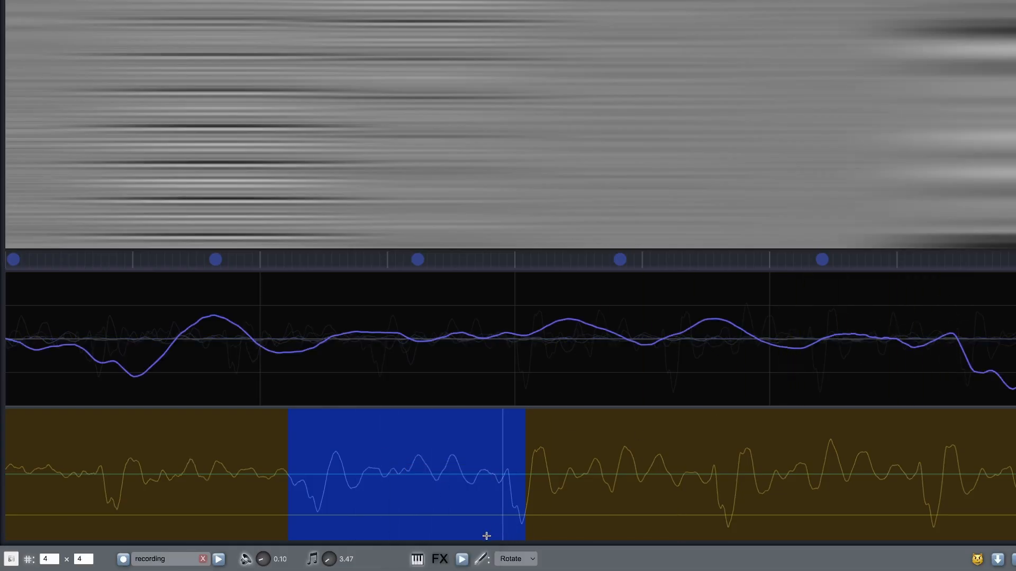
{"action": "left_click", "coordinate": [462, 558]}
{"action": "left_click_drag", "start_coordinate": [1015, 261], "coordinate": [947, 266]}
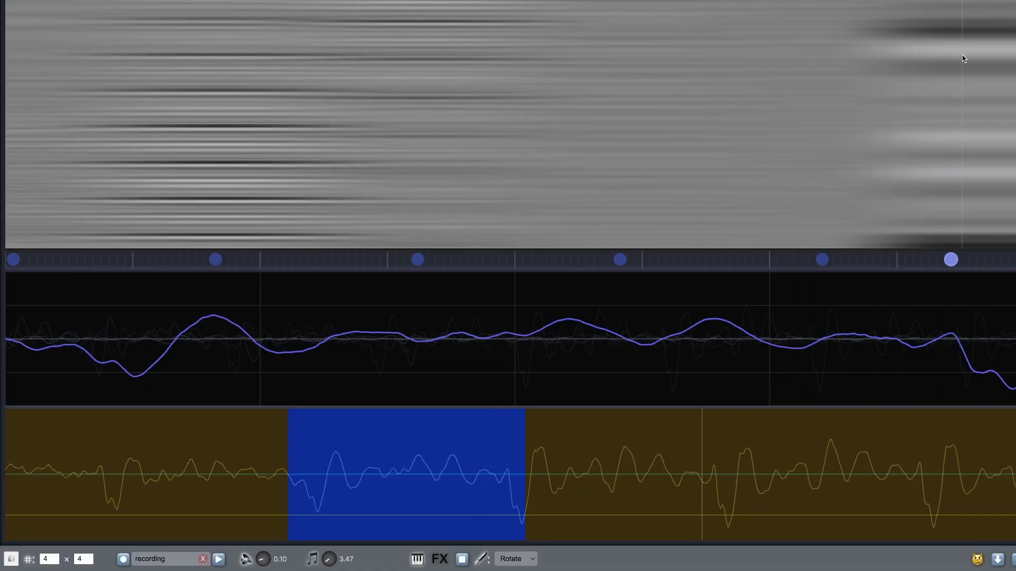
{"action": "left_click", "coordinate": [463, 560]}
{"action": "right_click", "coordinate": [399, 474]}
{"action": "mouse_move", "coordinate": [454, 523]}
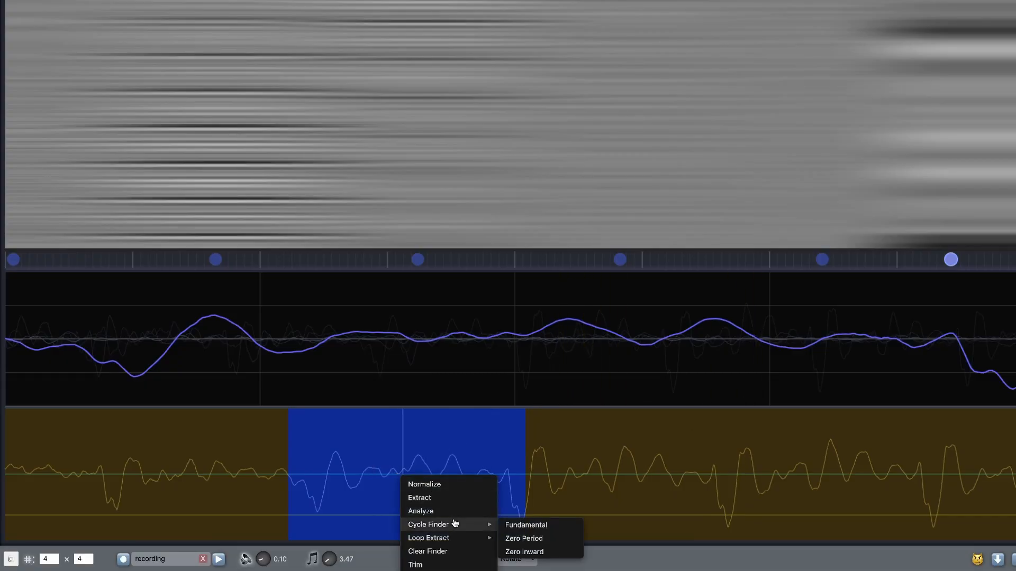
{"action": "mouse_move", "coordinate": [452, 544]}
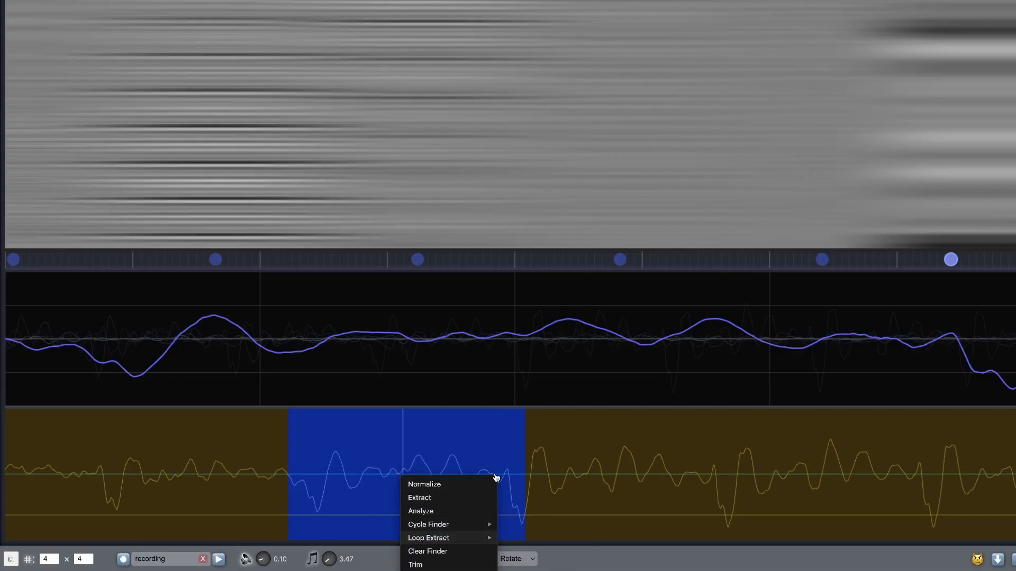
{"action": "left_click", "coordinate": [632, 464]}
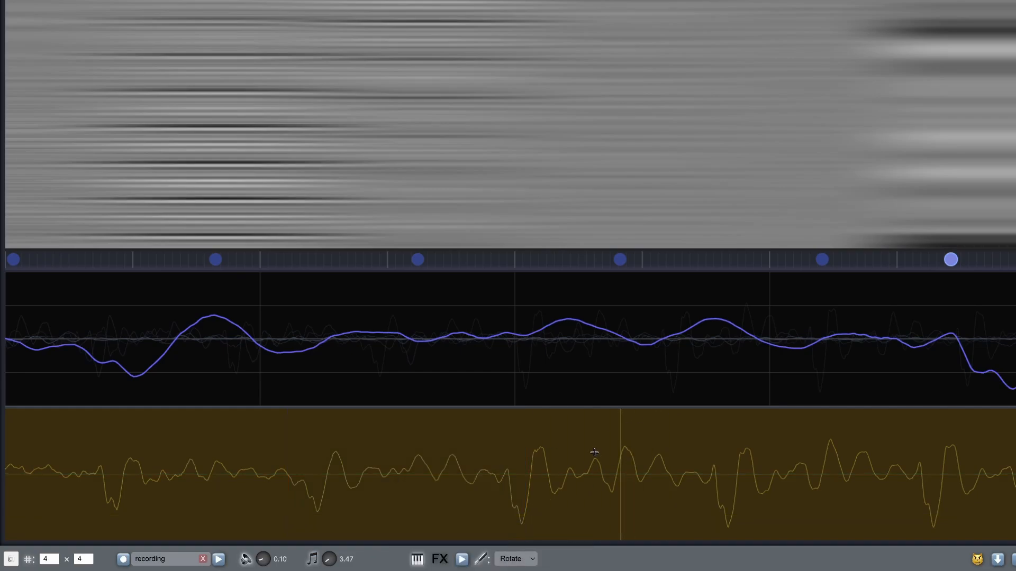
Select the loud middle part of the recording and mark its cycles using Cycle Finder with Fundamental
{"action": "scroll", "coordinate": [564, 452], "scroll_direction": "down", "scroll_amount": 5}
{"action": "left_click_drag", "start_coordinate": [493, 462], "coordinate": [763, 466]}
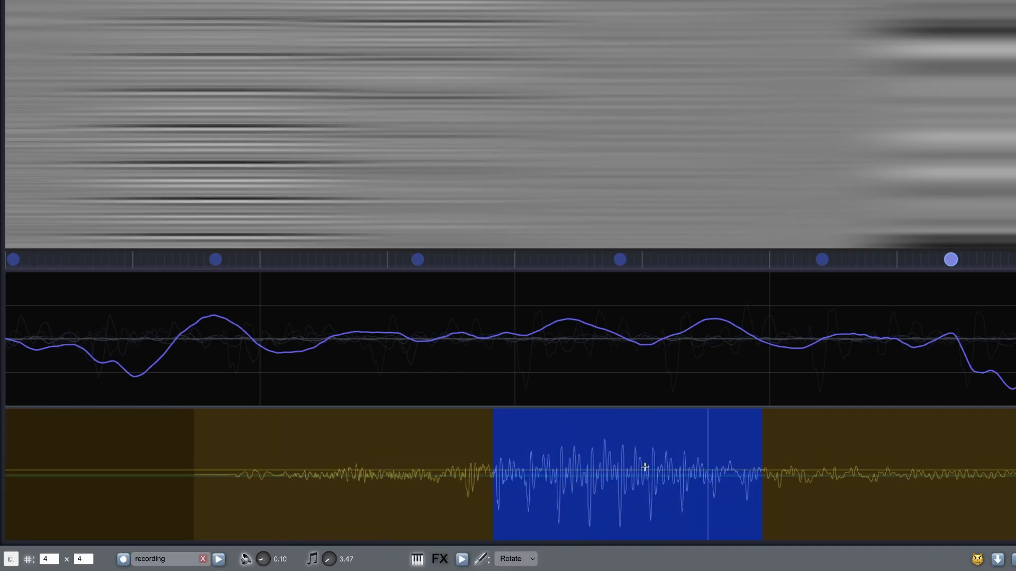
{"action": "right_click", "coordinate": [582, 477]}
{"action": "mouse_move", "coordinate": [627, 526]}
{"action": "left_click", "coordinate": [715, 529]}
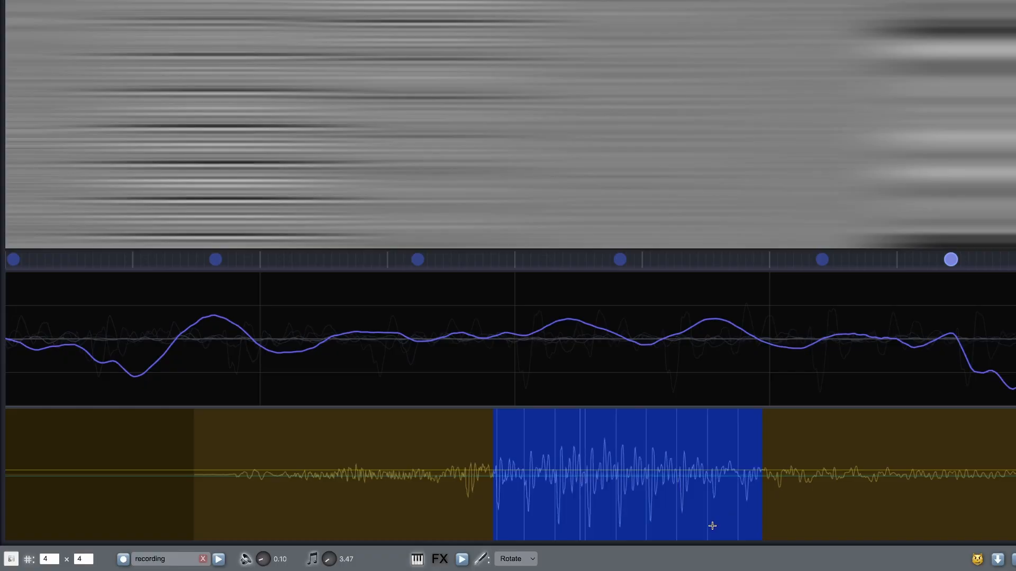
Move the fourth keyframe earlier, append the marked cycles after it using Loop Extract with Append To Keys, and preview the wavetable
{"action": "left_click_drag", "start_coordinate": [620, 260], "coordinate": [511, 259]}
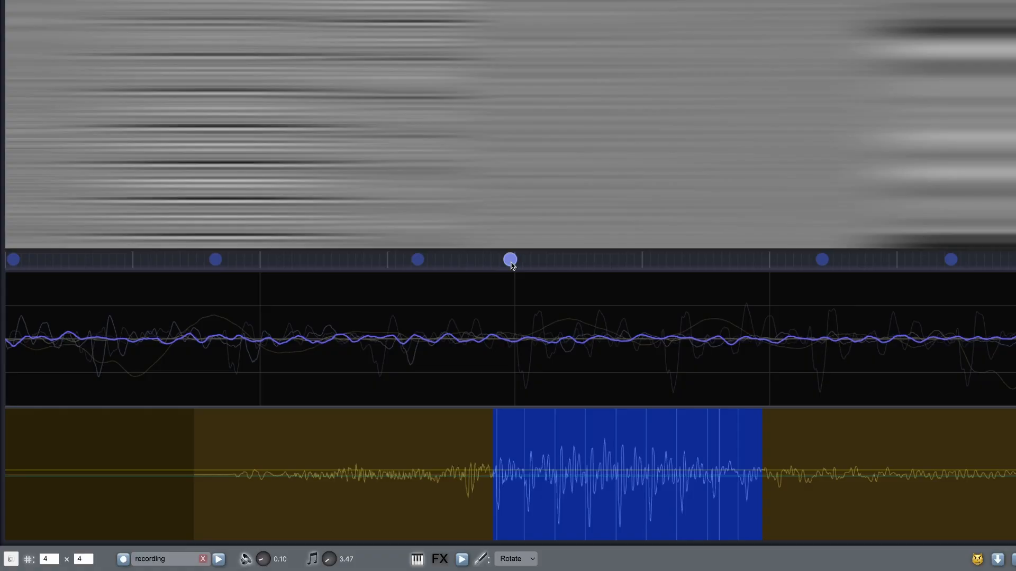
{"action": "mouse_move", "coordinate": [511, 260]}
{"action": "left_mouse_down"}
{"action": "mouse_move", "coordinate": [529, 260]}
{"action": "mouse_move", "coordinate": [508, 259]}
{"action": "left_mouse_up"}
{"action": "right_click", "coordinate": [581, 450]}
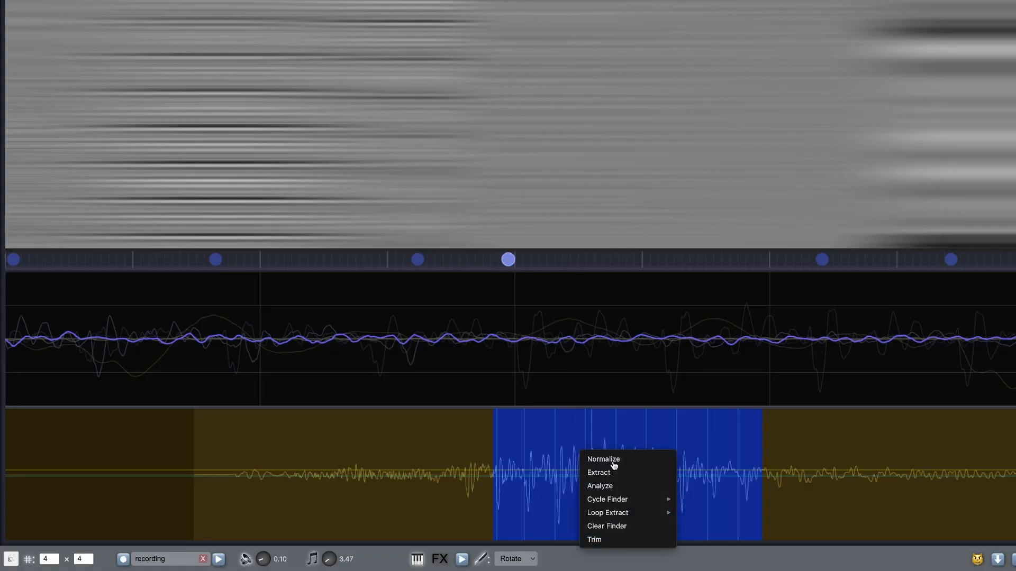
{"action": "mouse_move", "coordinate": [635, 503]}
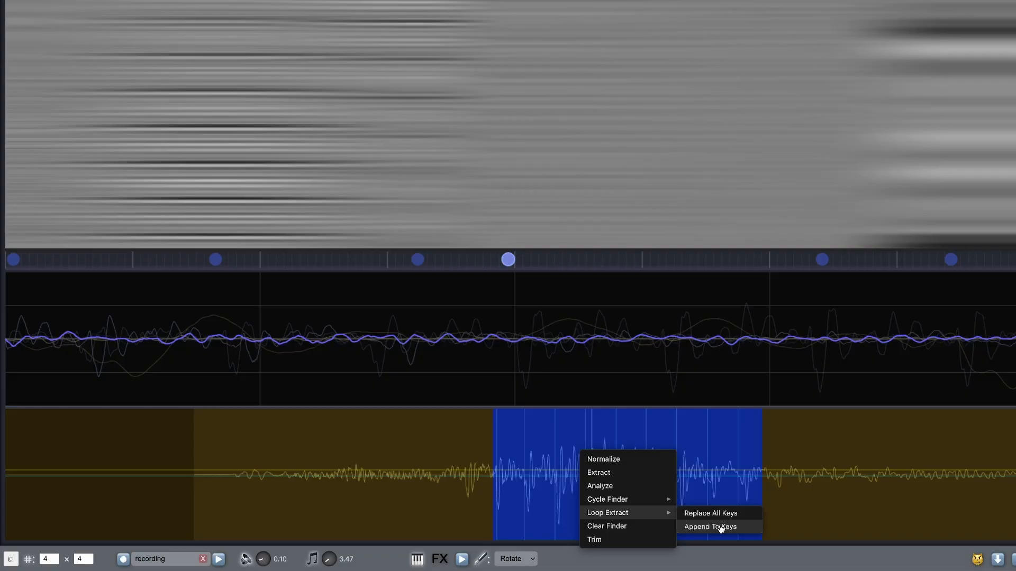
{"action": "left_click", "coordinate": [720, 527]}
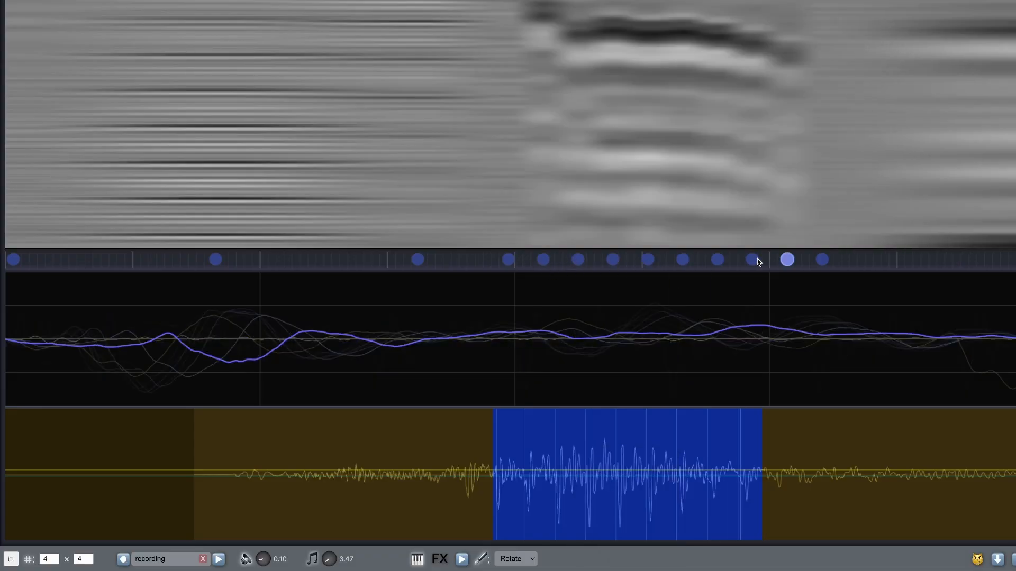
{"action": "key", "text": "space"}
{"action": "left_click", "coordinate": [462, 559]}
Clear the cycle markers from the recording and clear all keyframes from the timeline
{"action": "scroll", "coordinate": [480, 476], "scroll_direction": "down", "scroll_amount": 3}
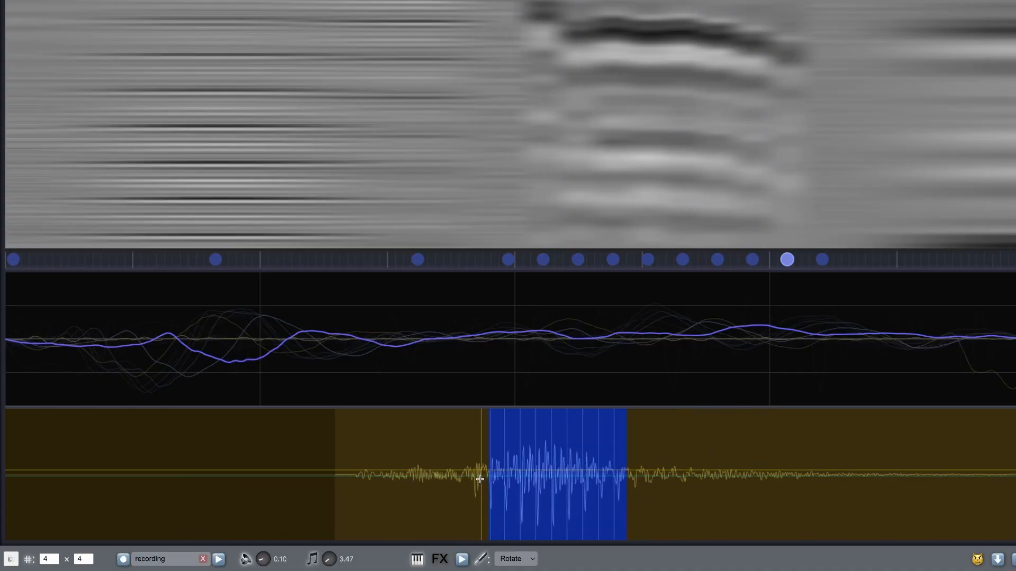
{"action": "scroll", "coordinate": [652, 488], "scroll_direction": "up", "scroll_amount": 3}
{"action": "right_click", "coordinate": [337, 483]}
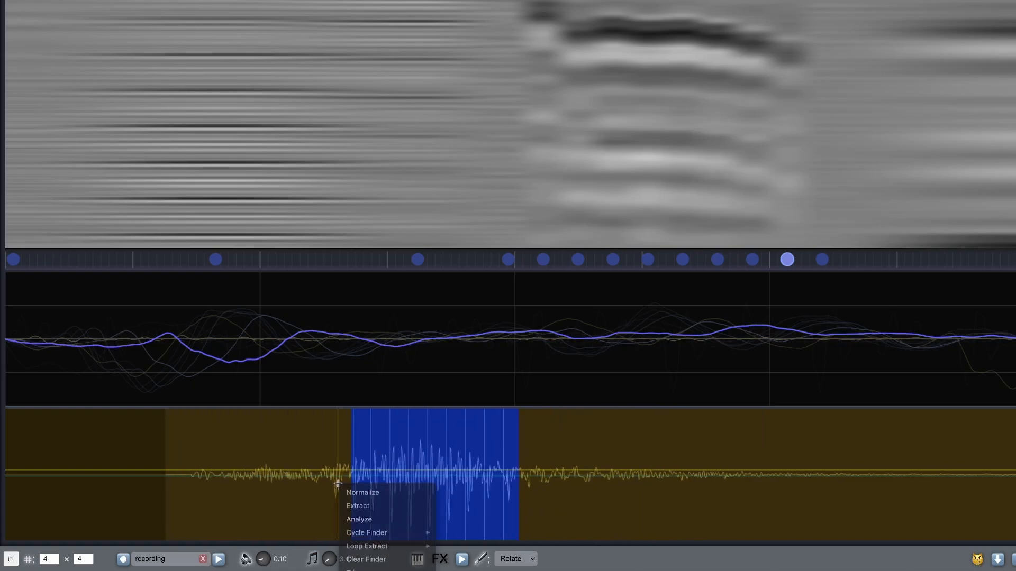
{"action": "right_click", "coordinate": [312, 446]}
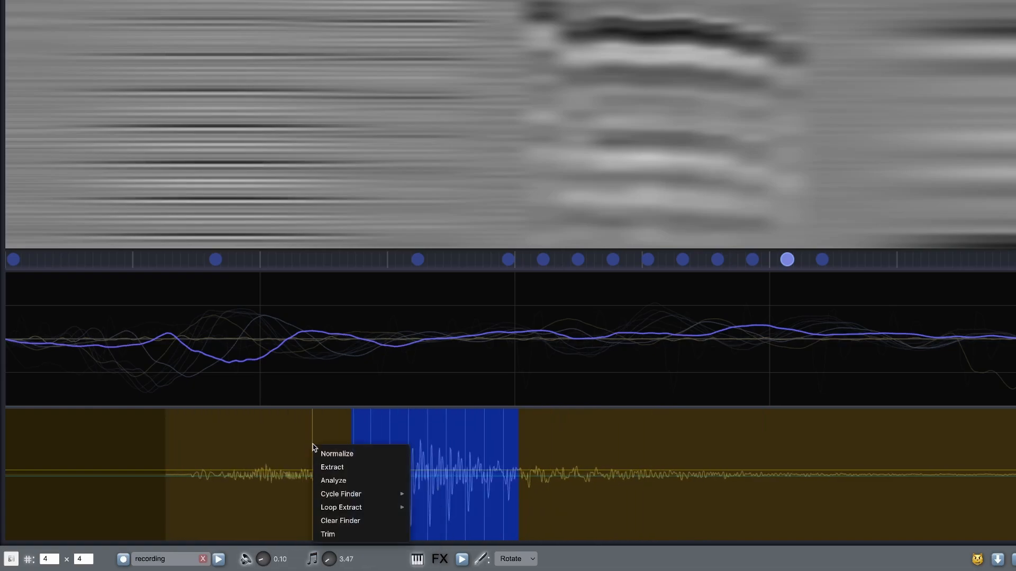
{"action": "left_click", "coordinate": [344, 520]}
{"action": "right_click", "coordinate": [368, 257]}
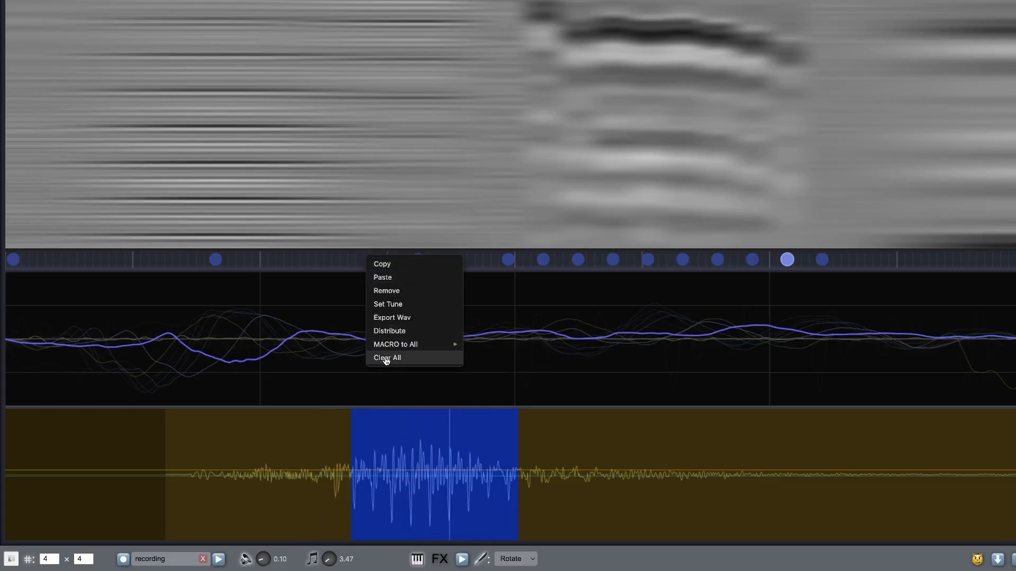
{"action": "left_click", "coordinate": [385, 358]}
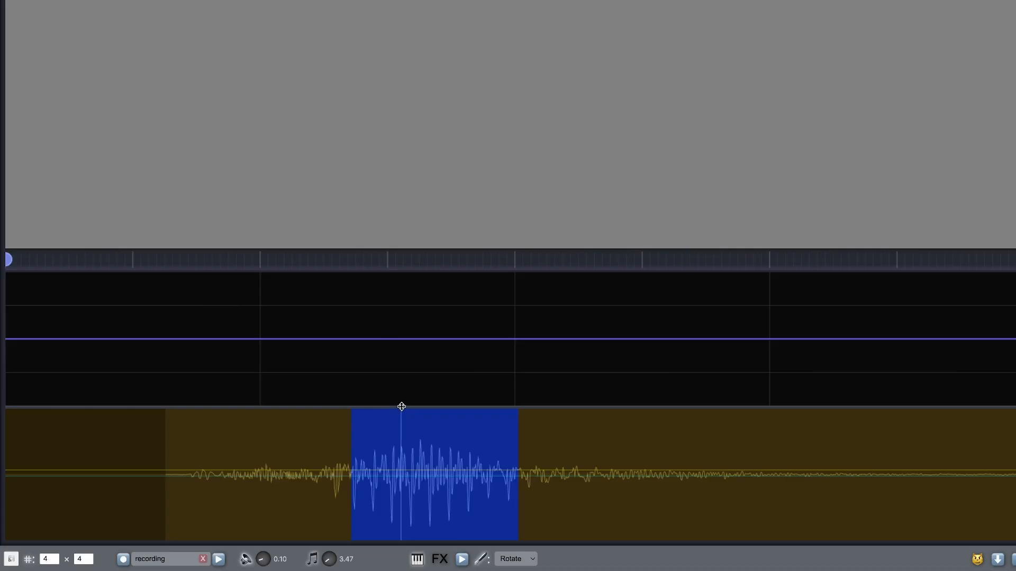
Collapse the recording pane to enlarge the waveform editor and generate a sine waveform in the first keyframe
{"action": "left_click_drag", "start_coordinate": [402, 407], "coordinate": [402, 540]}
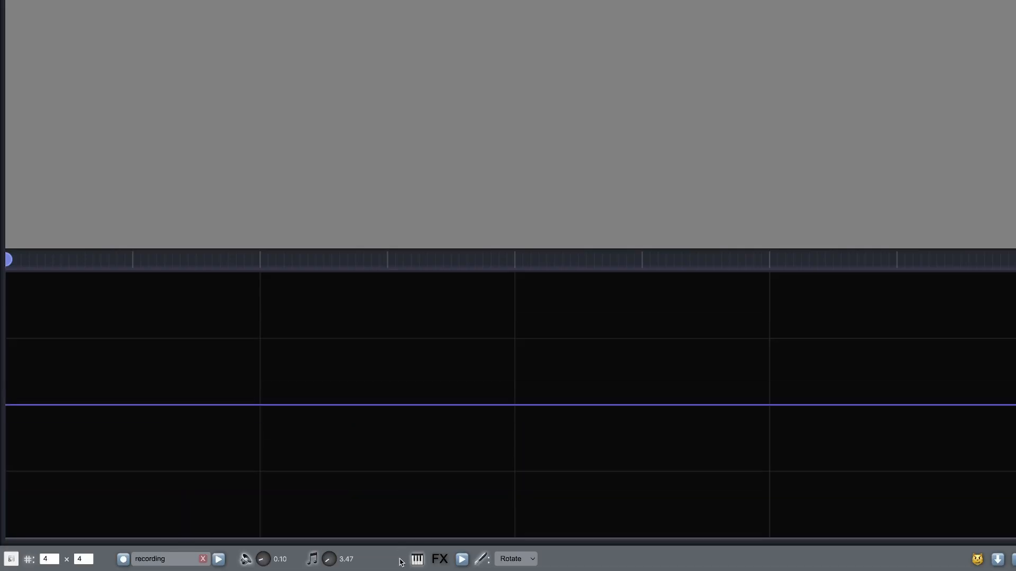
{"action": "right_click", "coordinate": [431, 363]}
{"action": "mouse_move", "coordinate": [465, 373]}
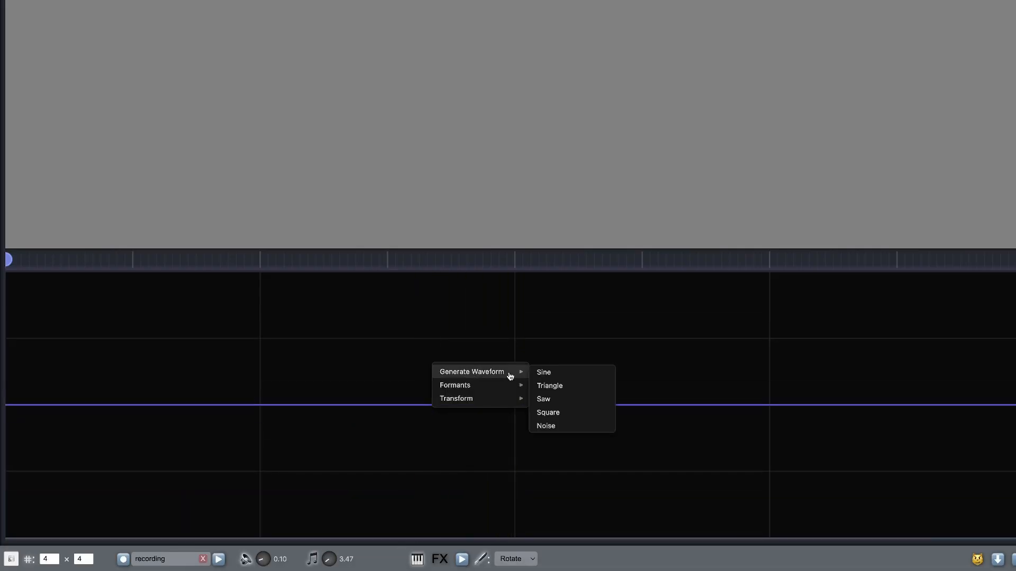
{"action": "left_click", "coordinate": [545, 373]}
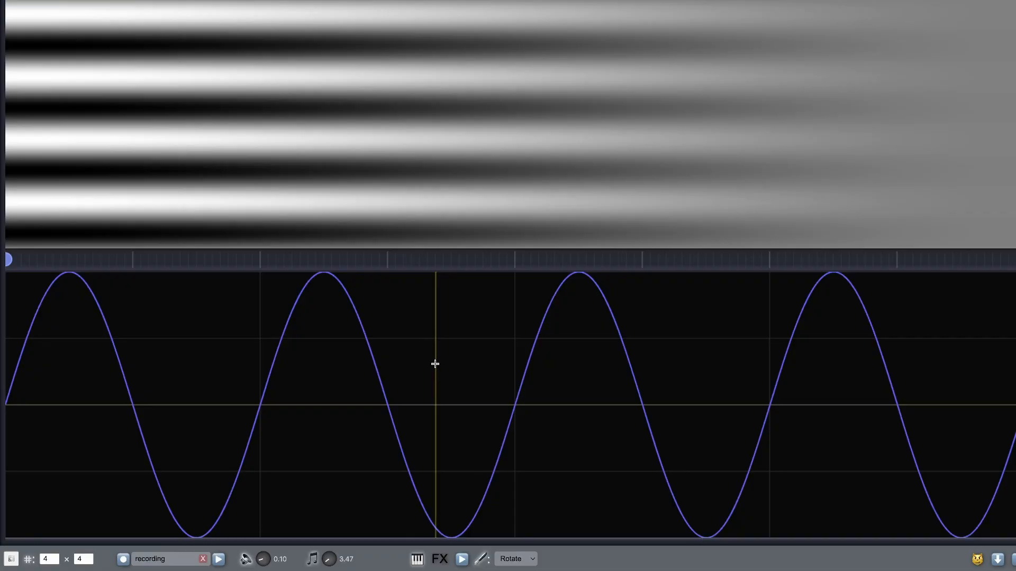
Set the wavetable's first cycle count to 3 and regenerate the sine waveform
{"action": "right_click", "coordinate": [439, 348]}
{"action": "mouse_move", "coordinate": [522, 354]}
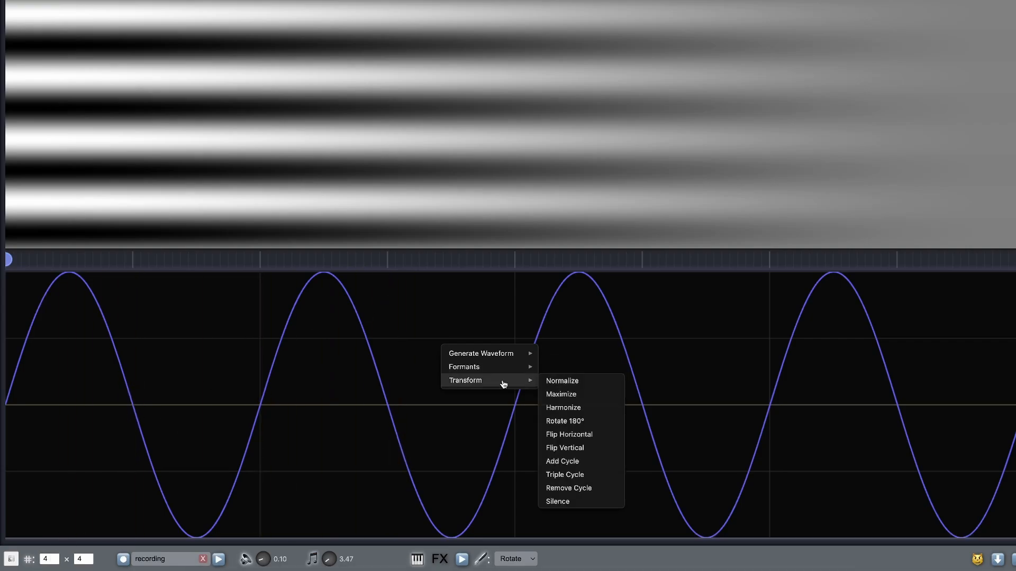
{"action": "left_click", "coordinate": [56, 563]}
{"action": "right_click", "coordinate": [539, 342]}
{"action": "mouse_move", "coordinate": [582, 347]}
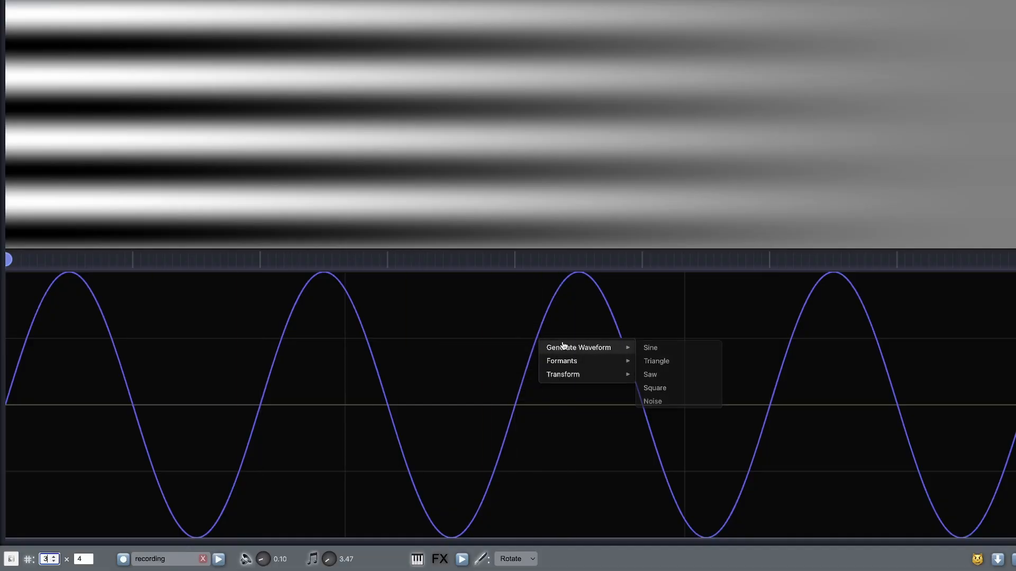
{"action": "left_click", "coordinate": [680, 352]}
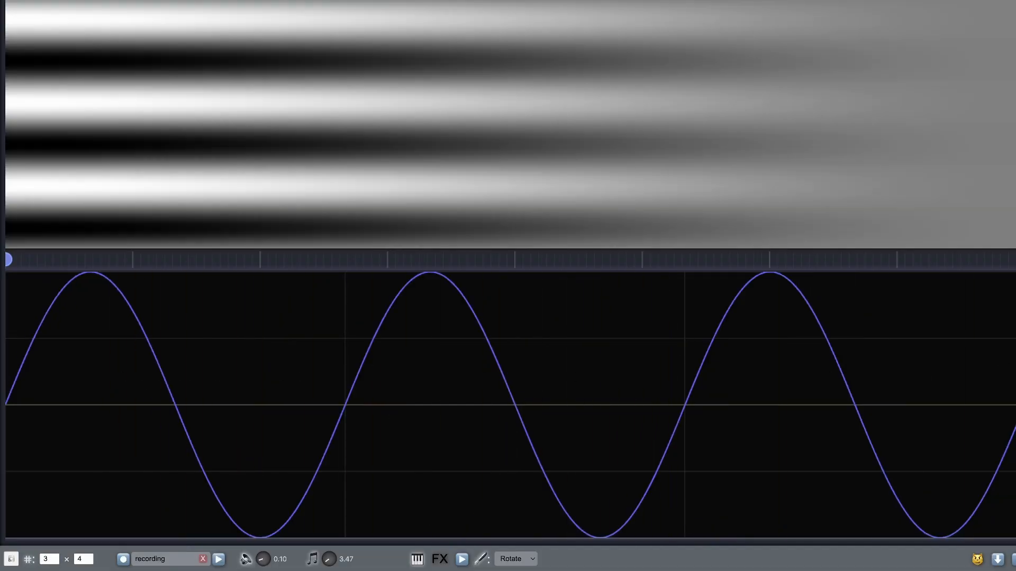
Generate a triangle waveform in the keyframe and replace it with a saw waveform
{"action": "right_click", "coordinate": [390, 383]}
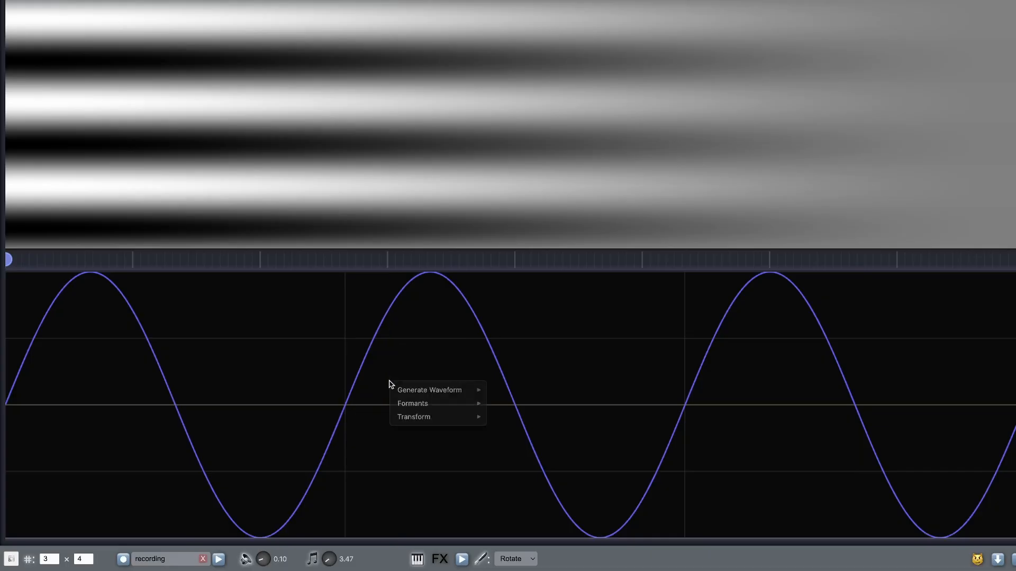
{"action": "mouse_move", "coordinate": [444, 389]}
{"action": "left_click", "coordinate": [510, 405]}
{"action": "right_click", "coordinate": [406, 369]}
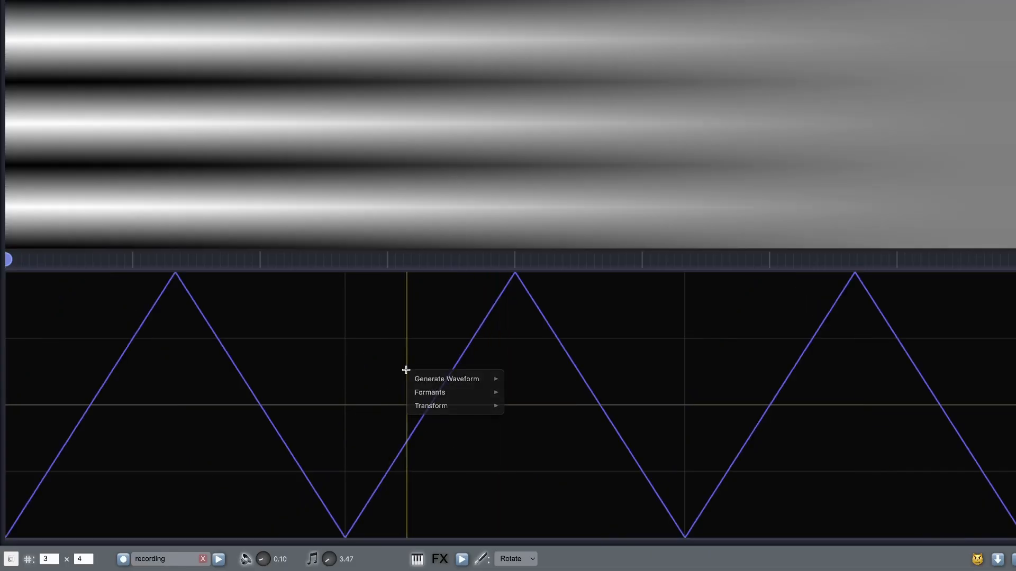
{"action": "left_click", "coordinate": [526, 408]}
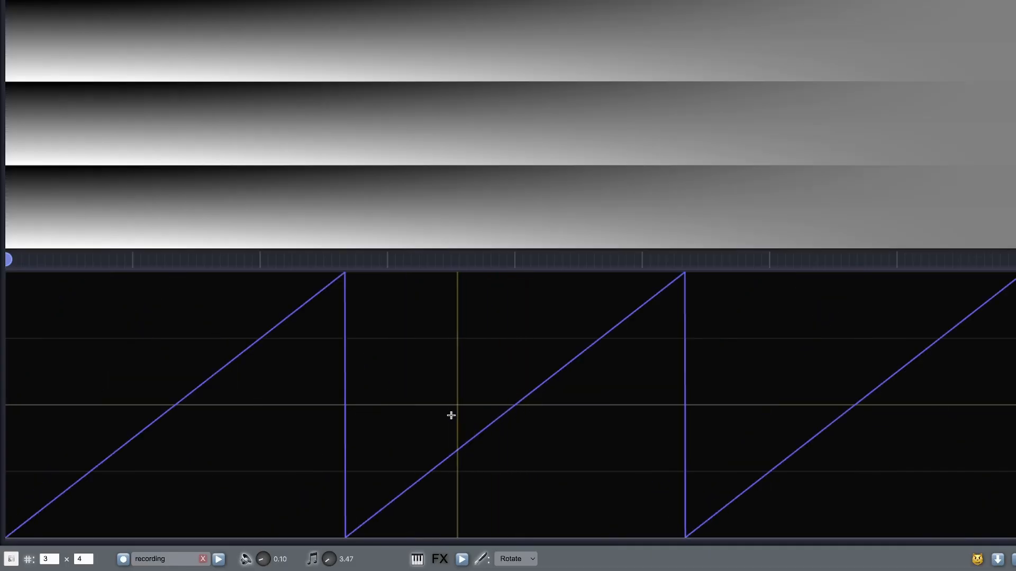
Replace the saw with a generated sine waveform in the first keyframe
{"action": "right_click", "coordinate": [414, 342]}
{"action": "mouse_move", "coordinate": [468, 352]}
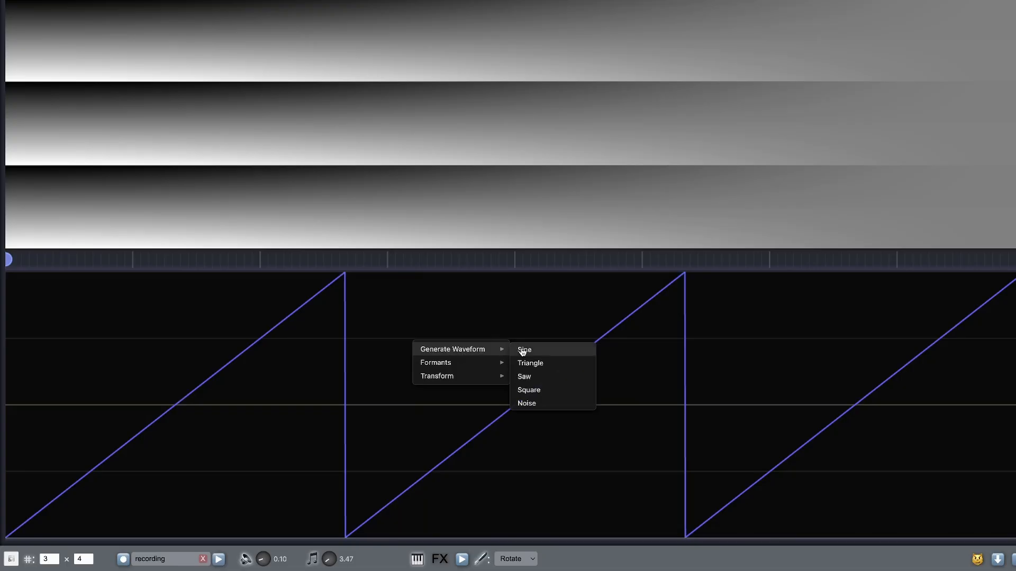
{"action": "left_click", "coordinate": [524, 350]}
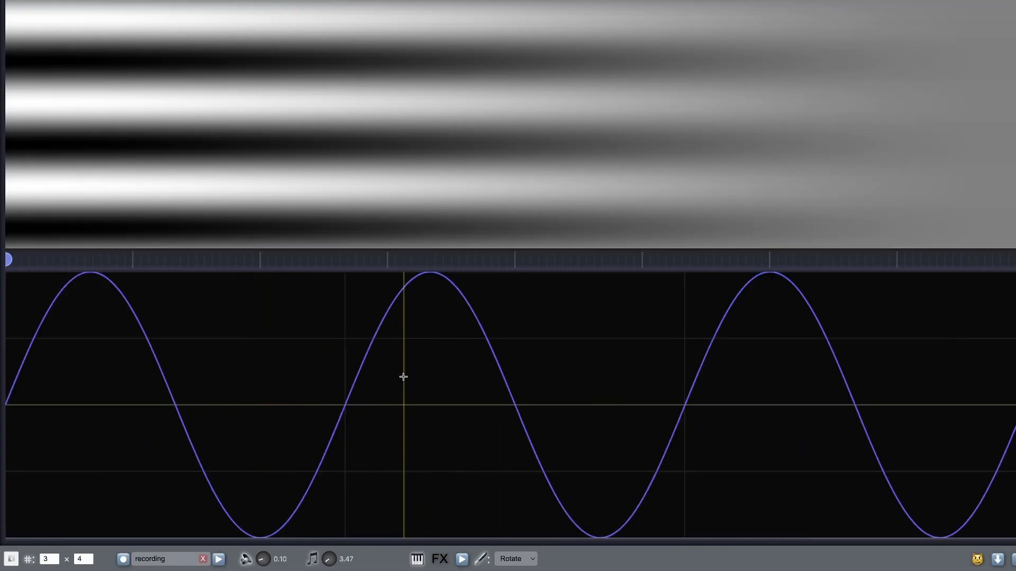
Generate a noise waveform in the first keyframe, replacing the sine
{"action": "right_click", "coordinate": [420, 356]}
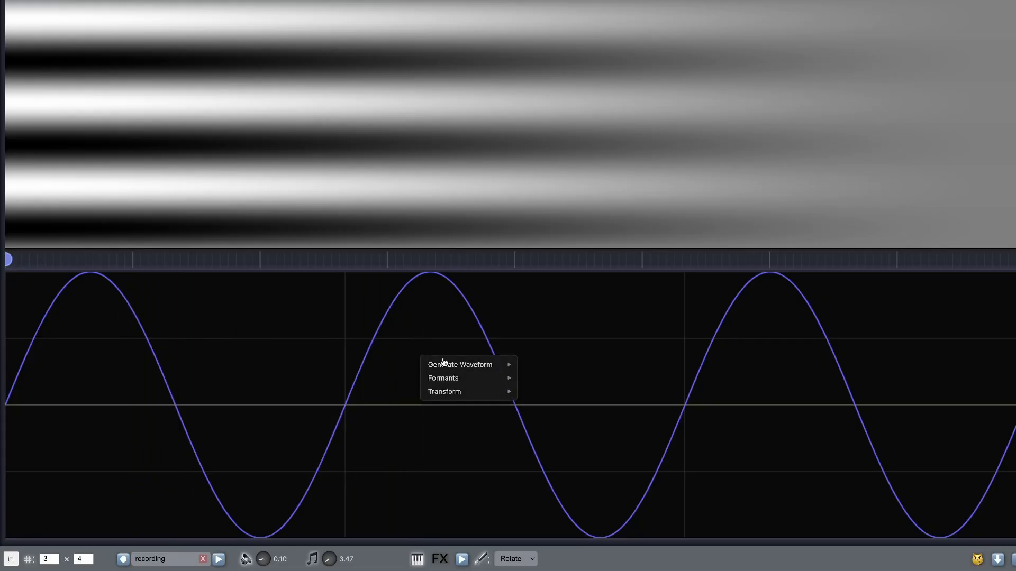
{"action": "mouse_move", "coordinate": [503, 364]}
{"action": "left_click", "coordinate": [542, 420]}
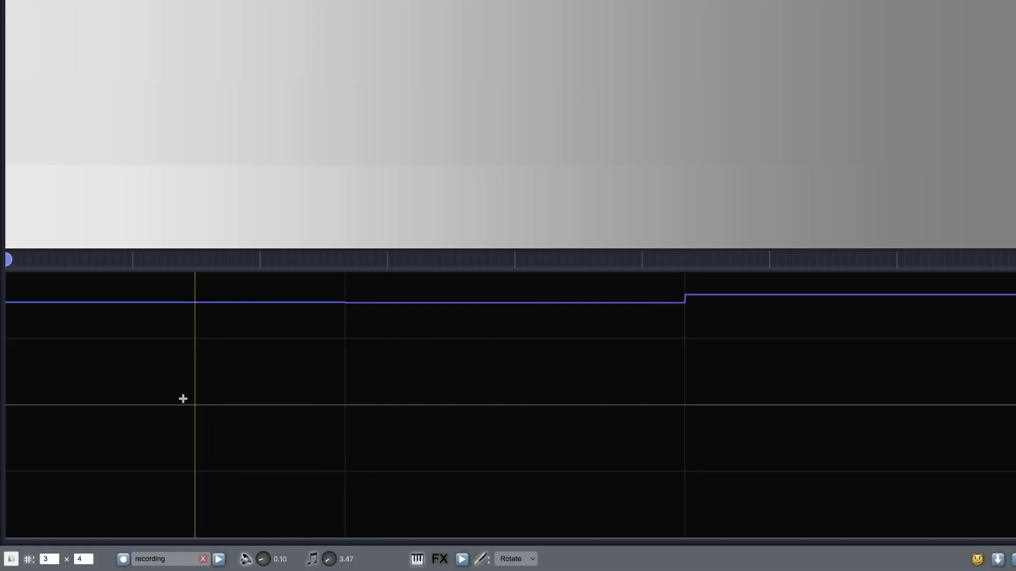
Set the wavetable's first cycle count to 128 and regenerate the noise waveform in the first keyframe
{"action": "double_click", "coordinate": [47, 559]}
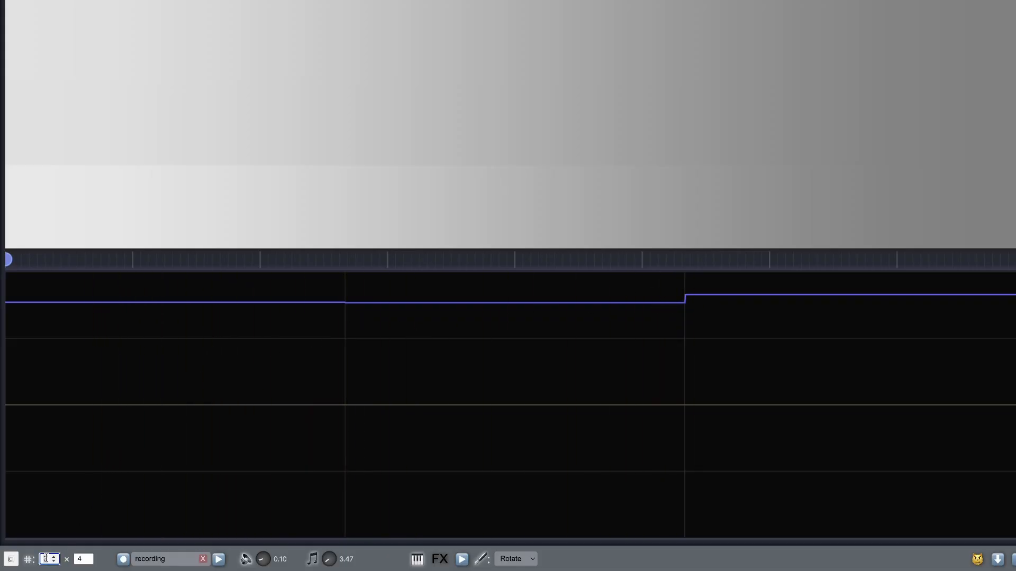
{"action": "type", "text": "28"}
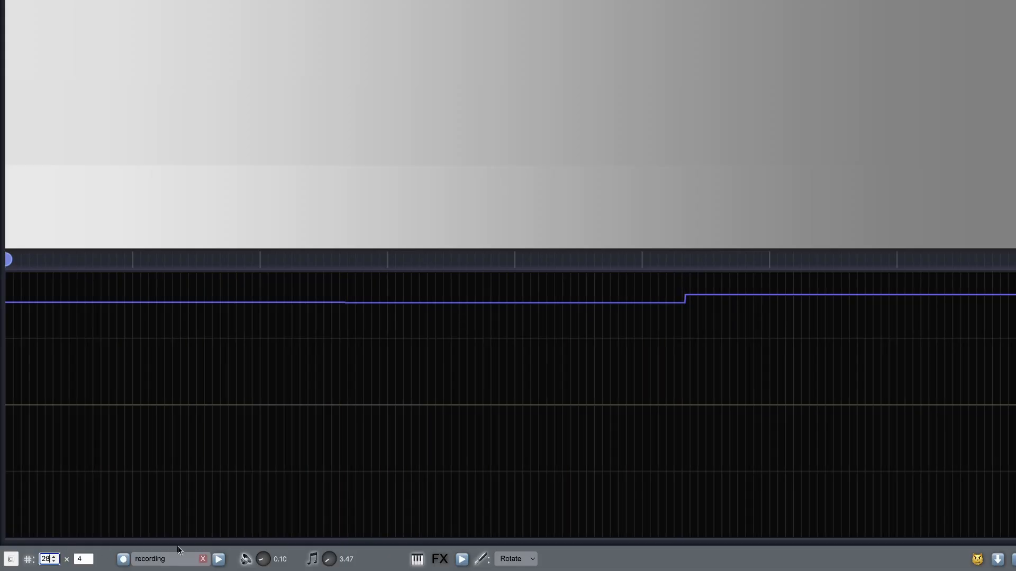
{"action": "right_click", "coordinate": [423, 365]}
{"action": "mouse_move", "coordinate": [486, 375]}
{"action": "left_click", "coordinate": [545, 426]}
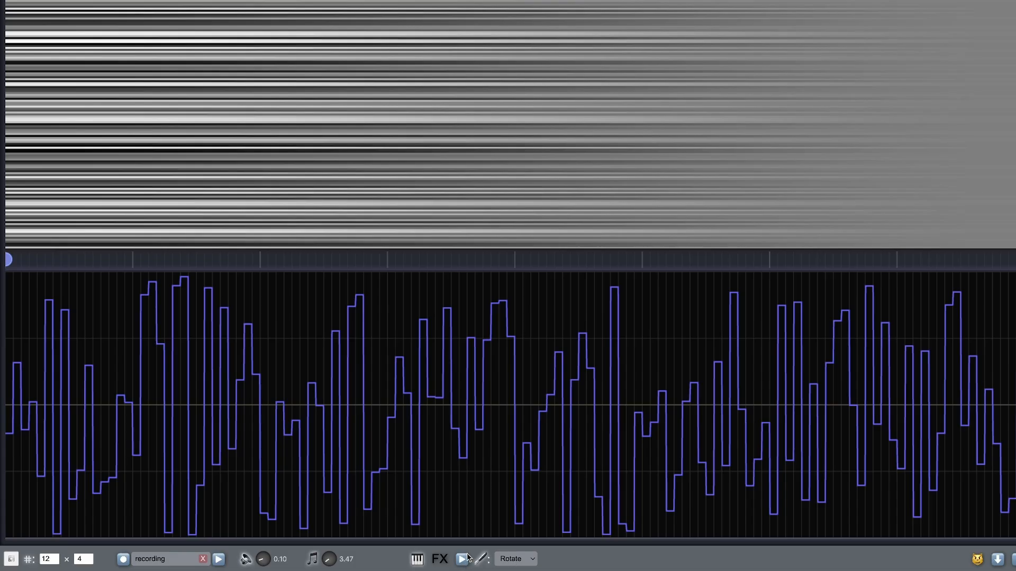
Smooth the noise waveform with the Smooth tool, enlarging its brush size to 256 for the final stroke
{"action": "left_click", "coordinate": [513, 559]}
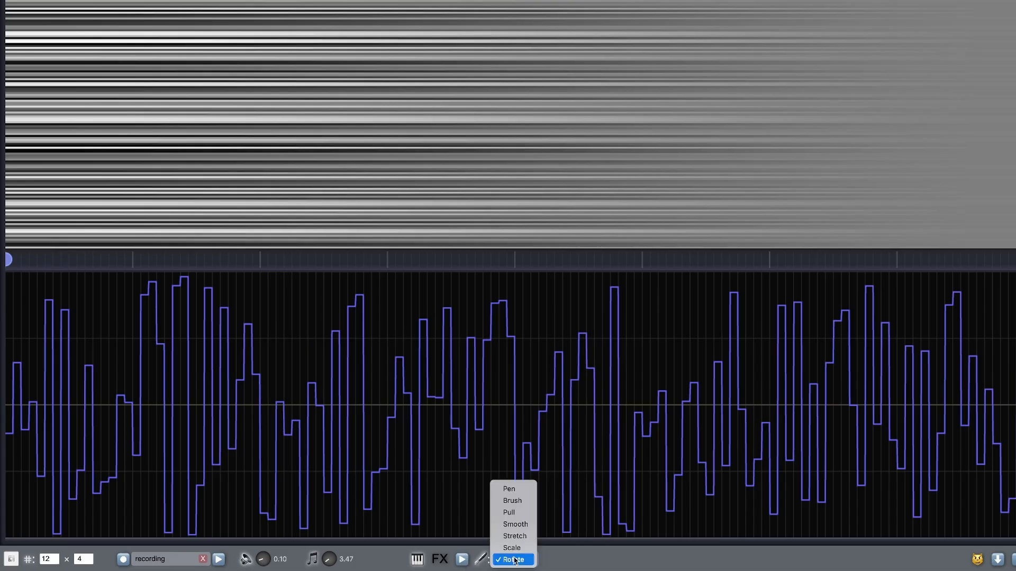
{"action": "left_click", "coordinate": [515, 526]}
{"action": "mouse_move", "coordinate": [605, 404]}
{"action": "left_mouse_down"}
{"action": "mouse_move", "coordinate": [494, 345]}
{"action": "mouse_move", "coordinate": [798, 322]}
{"action": "mouse_move", "coordinate": [929, 453]}
{"action": "mouse_move", "coordinate": [496, 391]}
{"action": "mouse_move", "coordinate": [340, 511]}
{"action": "mouse_move", "coordinate": [86, 369]}
{"action": "mouse_move", "coordinate": [8, 431]}
{"action": "mouse_move", "coordinate": [221, 480]}
{"action": "mouse_move", "coordinate": [834, 517]}
{"action": "mouse_move", "coordinate": [544, 526]}
{"action": "mouse_move", "coordinate": [1005, 434]}
{"action": "mouse_move", "coordinate": [307, 499]}
{"action": "left_mouse_up"}
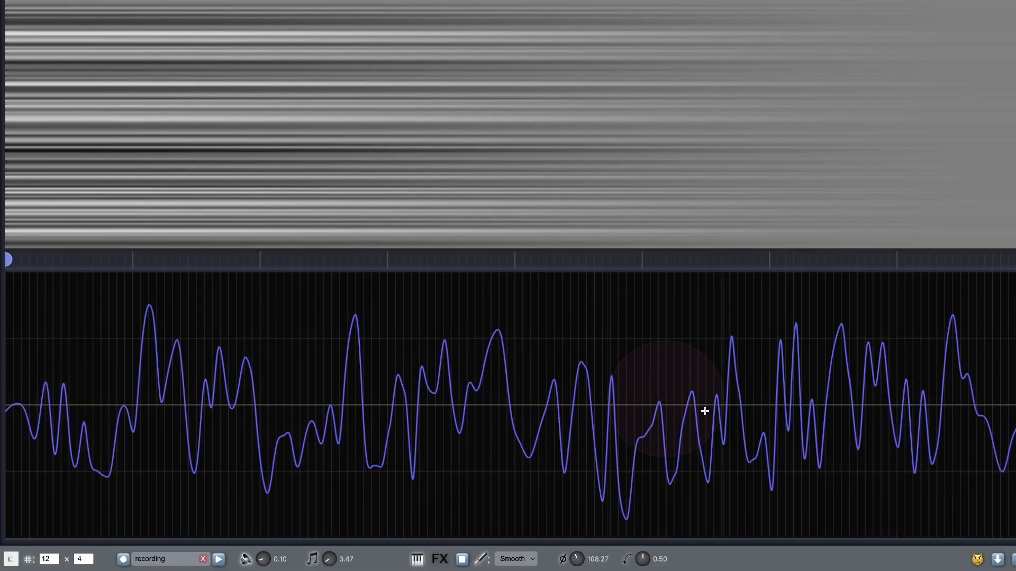
{"action": "left_click_drag", "start_coordinate": [576, 559], "coordinate": [576, 524]}
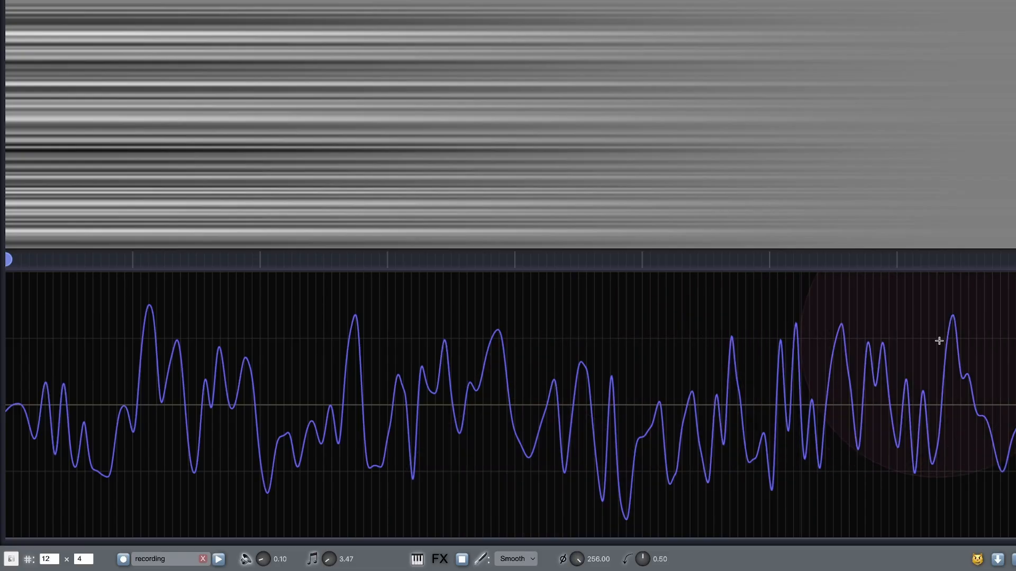
{"action": "mouse_move", "coordinate": [938, 342]}
{"action": "left_mouse_down"}
{"action": "mouse_move", "coordinate": [605, 365]}
{"action": "mouse_move", "coordinate": [852, 390]}
{"action": "mouse_move", "coordinate": [708, 426]}
{"action": "mouse_move", "coordinate": [653, 414]}
{"action": "mouse_move", "coordinate": [513, 421]}
{"action": "left_mouse_up"}
Shift parts of the smoothed waveform towards its beginning with the Stretch tool
{"action": "left_click", "coordinate": [513, 556]}
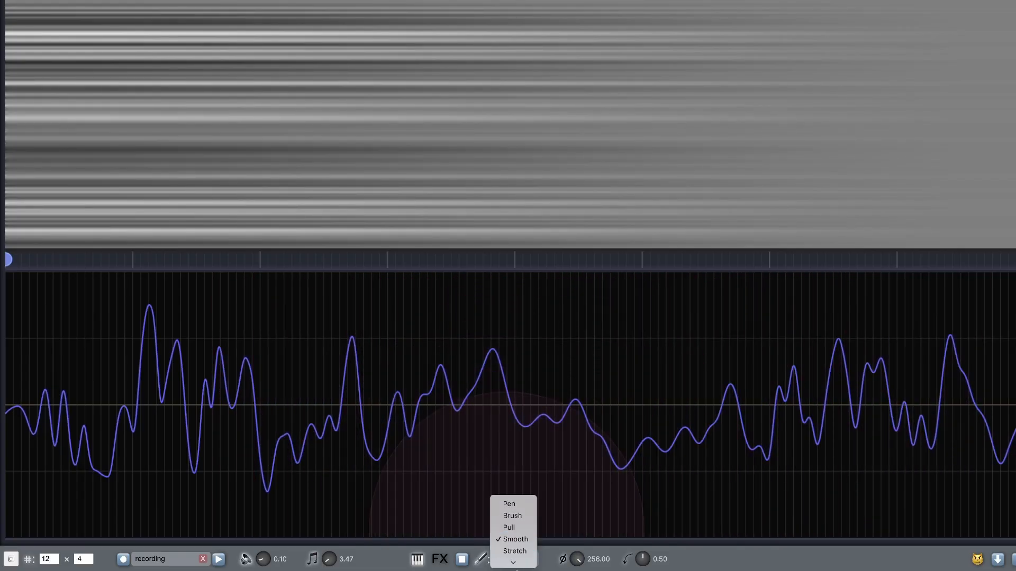
{"action": "left_click", "coordinate": [512, 539]}
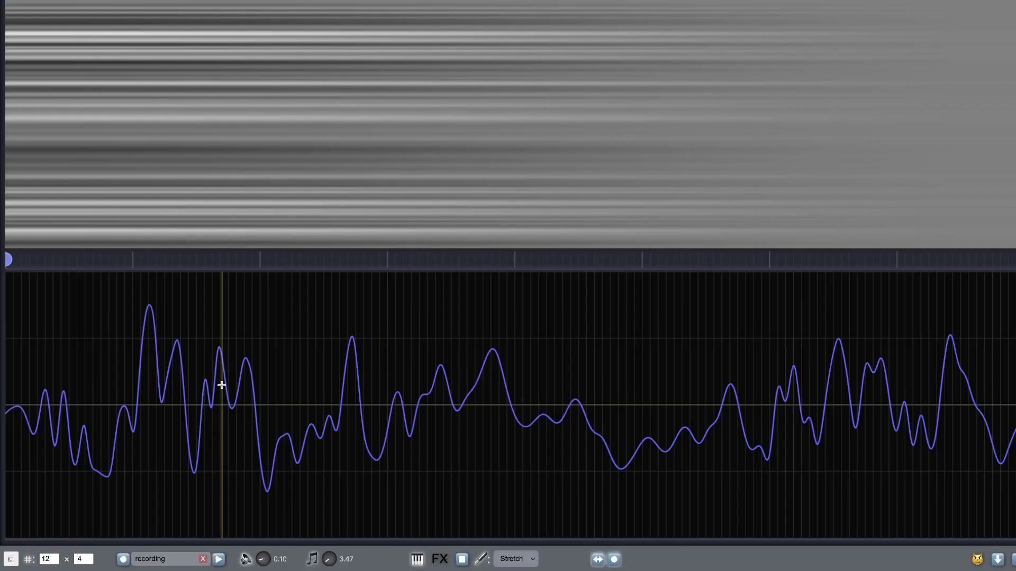
{"action": "left_click_drag", "start_coordinate": [234, 388], "coordinate": [126, 390]}
{"action": "mouse_move", "coordinate": [701, 410]}
{"action": "left_mouse_down"}
{"action": "mouse_move", "coordinate": [819, 412]}
{"action": "mouse_move", "coordinate": [170, 421]}
{"action": "mouse_move", "coordinate": [529, 431]}
{"action": "mouse_move", "coordinate": [229, 433]}
{"action": "mouse_move", "coordinate": [250, 437]}
{"action": "mouse_move", "coordinate": [687, 433]}
{"action": "mouse_move", "coordinate": [428, 435]}
{"action": "mouse_move", "coordinate": [496, 420]}
{"action": "mouse_move", "coordinate": [373, 422]}
{"action": "left_mouse_up"}
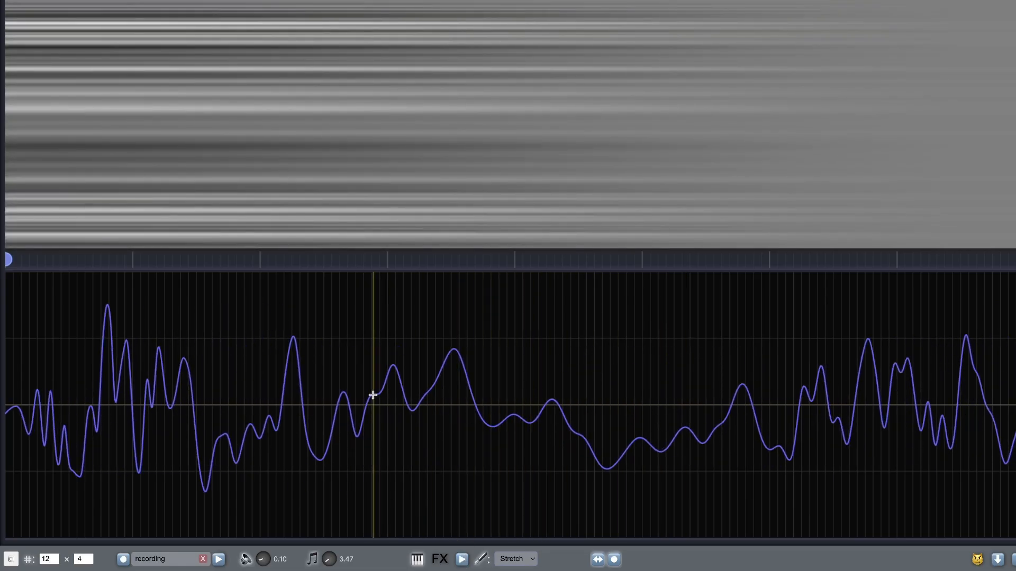
Silence the first keyframe's waveform and apply the Ah vowel formant to it
{"action": "right_click", "coordinate": [487, 347]}
{"action": "mouse_move", "coordinate": [535, 358]}
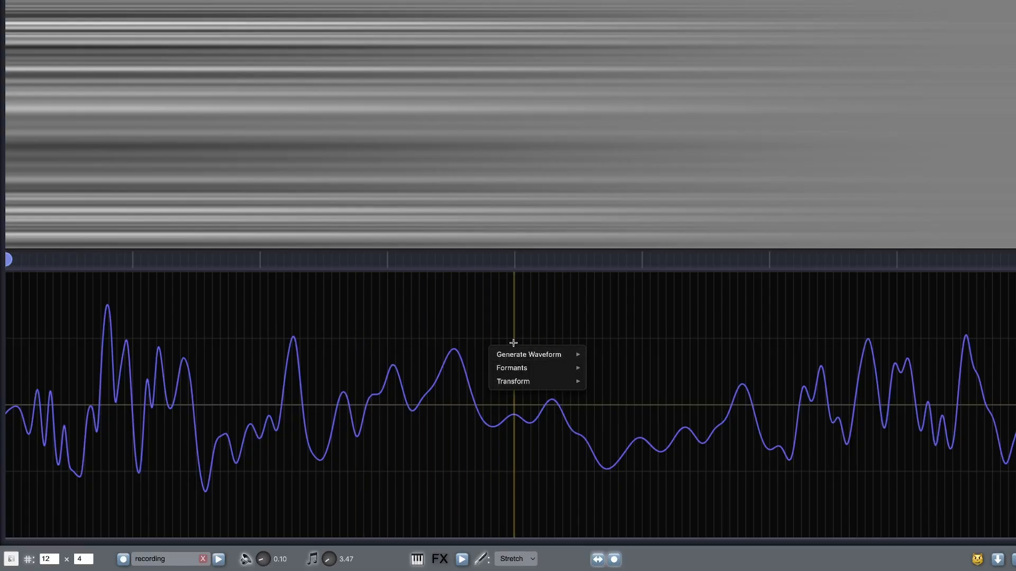
{"action": "mouse_move", "coordinate": [521, 387]}
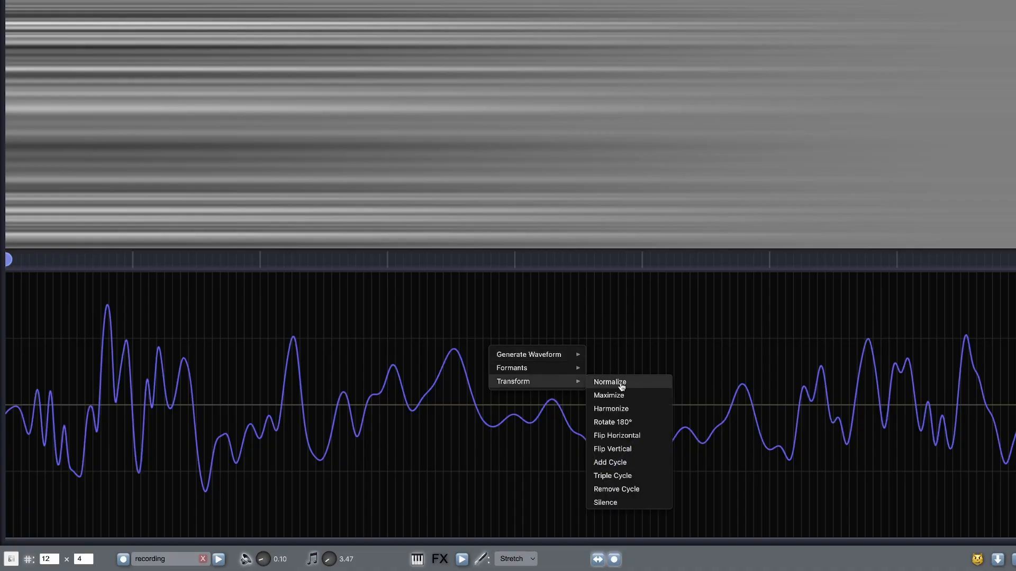
{"action": "left_click", "coordinate": [614, 503]}
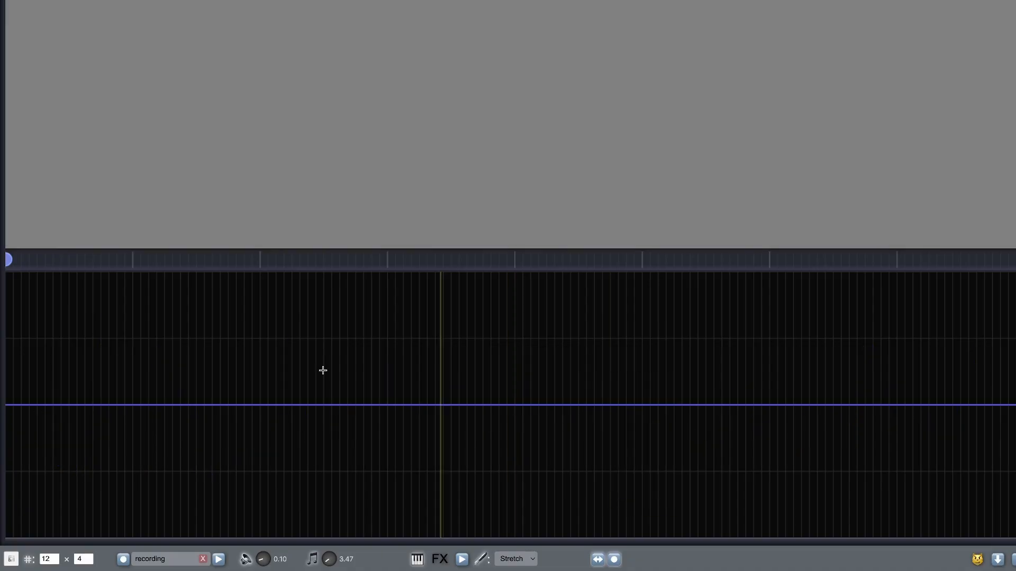
{"action": "right_click", "coordinate": [389, 323]}
{"action": "mouse_move", "coordinate": [427, 335]}
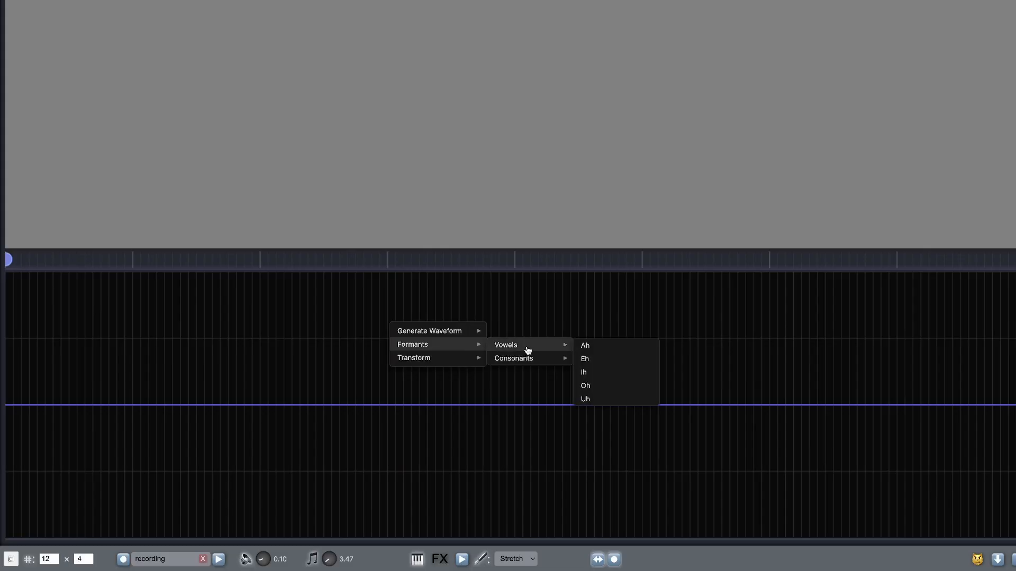
{"action": "left_click", "coordinate": [592, 348]}
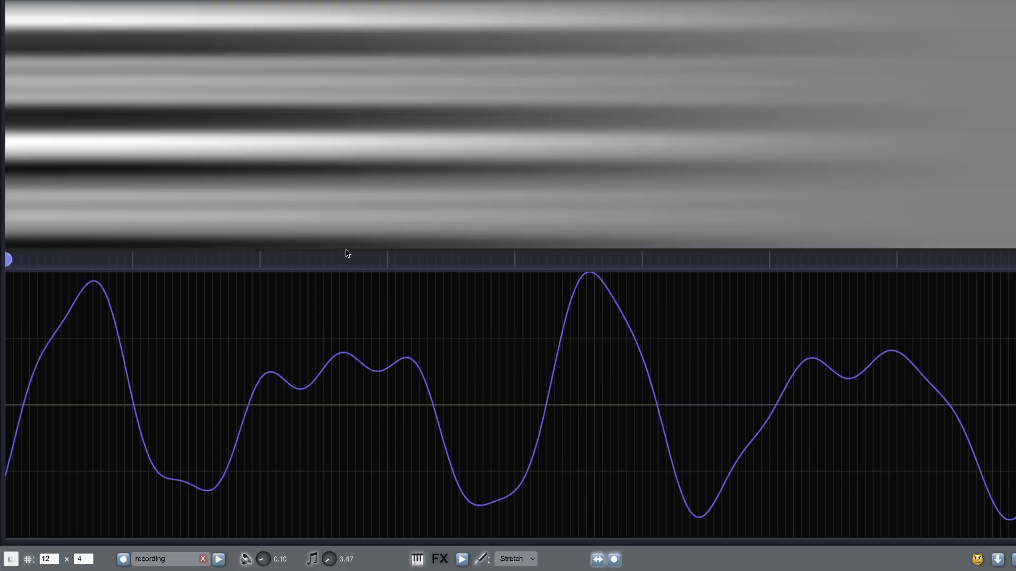
Silence the first keyframe again and apply the Oh vowel formant instead
{"action": "right_click", "coordinate": [479, 348]}
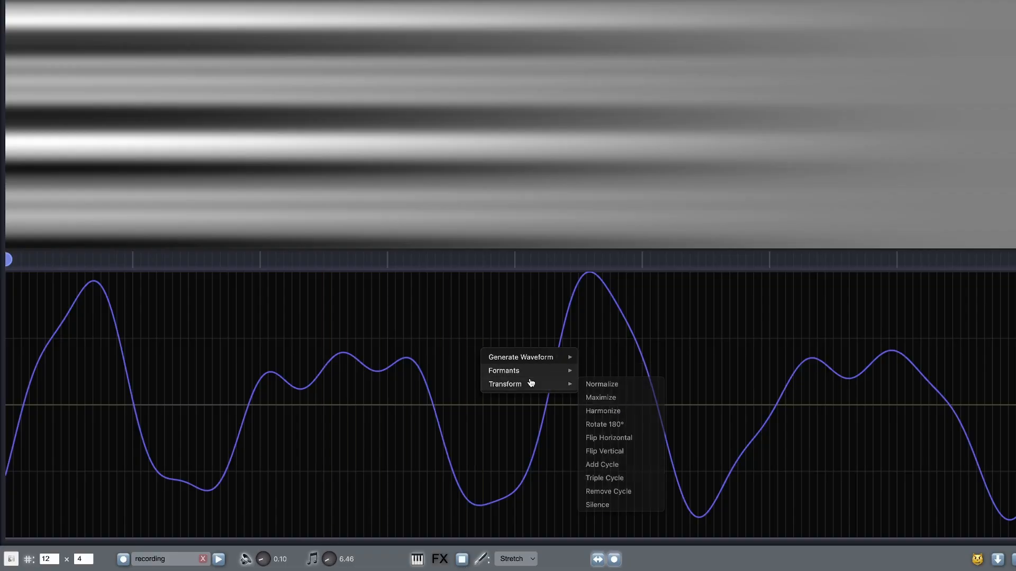
{"action": "mouse_move", "coordinate": [521, 385]}
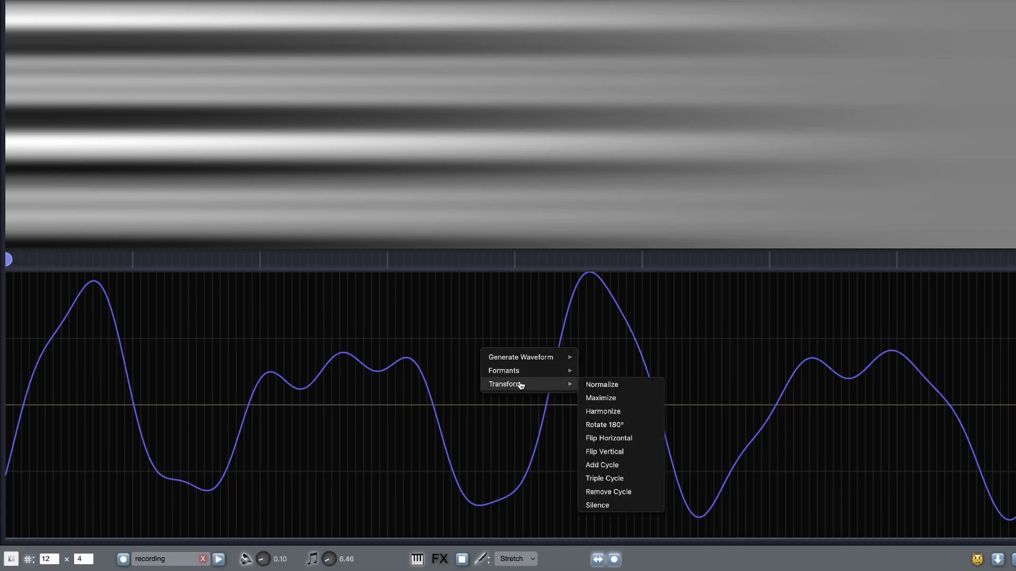
{"action": "left_click", "coordinate": [603, 506]}
{"action": "right_click", "coordinate": [451, 362]}
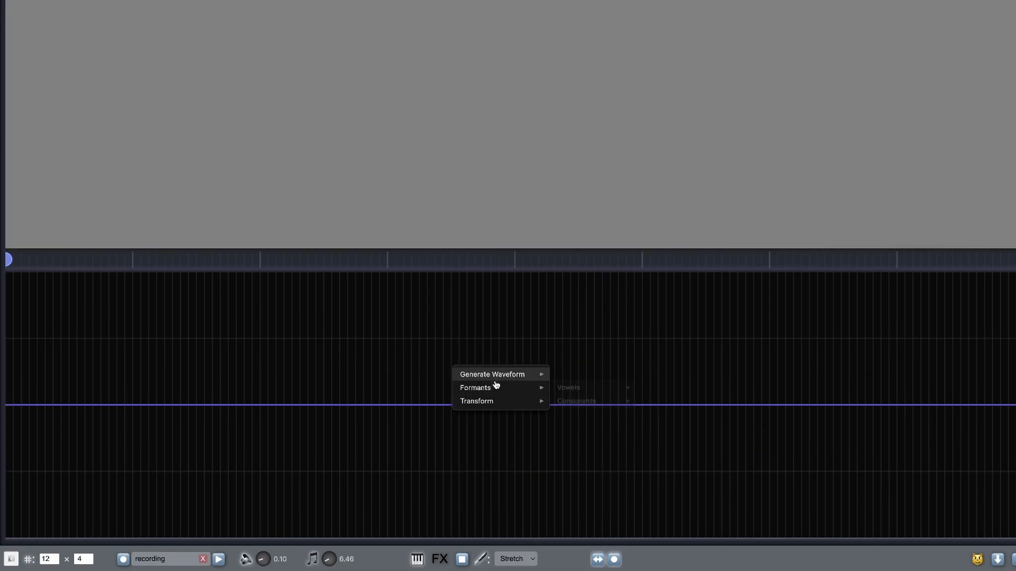
{"action": "mouse_move", "coordinate": [589, 389]}
{"action": "left_click", "coordinate": [654, 429]}
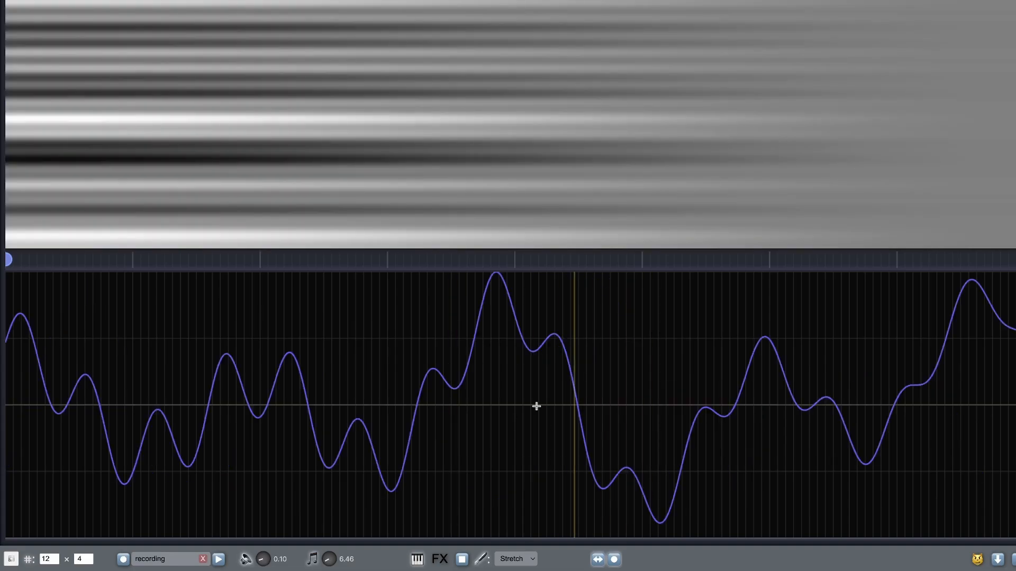
Add a second keyframe about a quarter of the way along the wavetable and replace its silenced waveform with the Ih vowel formant
{"action": "left_click", "coordinate": [260, 264]}
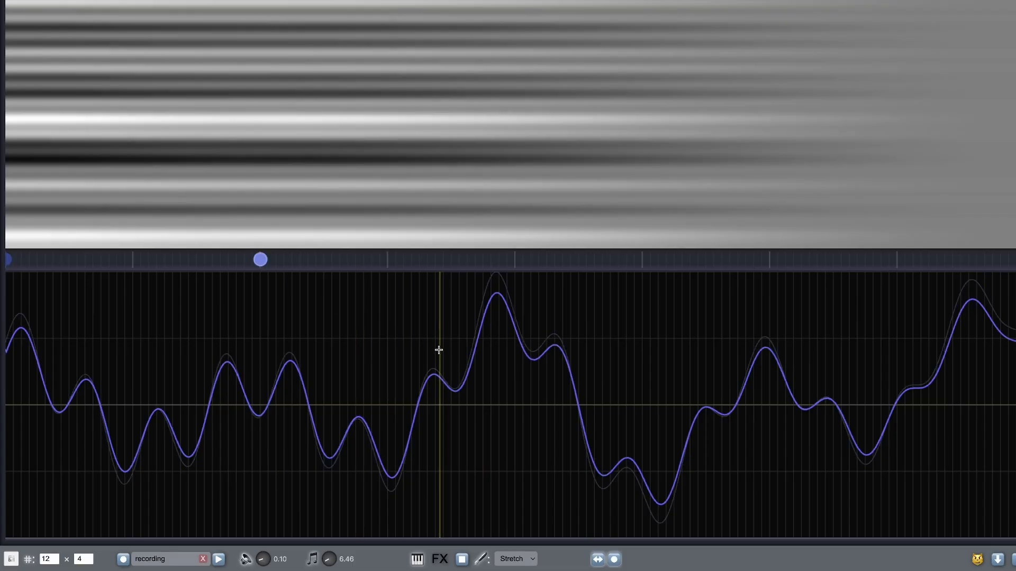
{"action": "right_click", "coordinate": [439, 350]}
{"action": "mouse_move", "coordinate": [529, 385]}
{"action": "left_click", "coordinate": [557, 507]}
{"action": "right_click", "coordinate": [410, 382]}
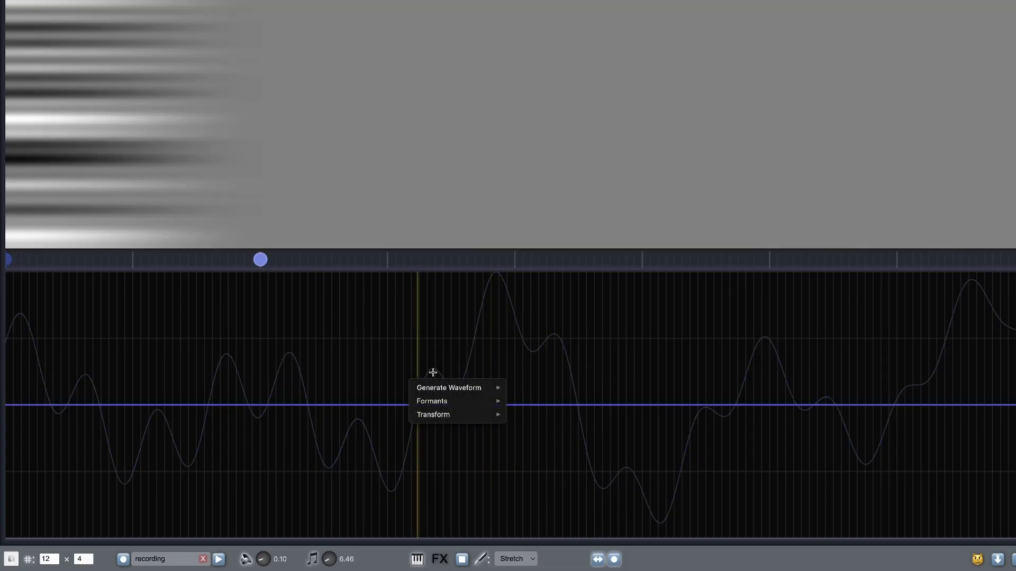
{"action": "mouse_move", "coordinate": [490, 387]}
{"action": "mouse_move", "coordinate": [528, 400]}
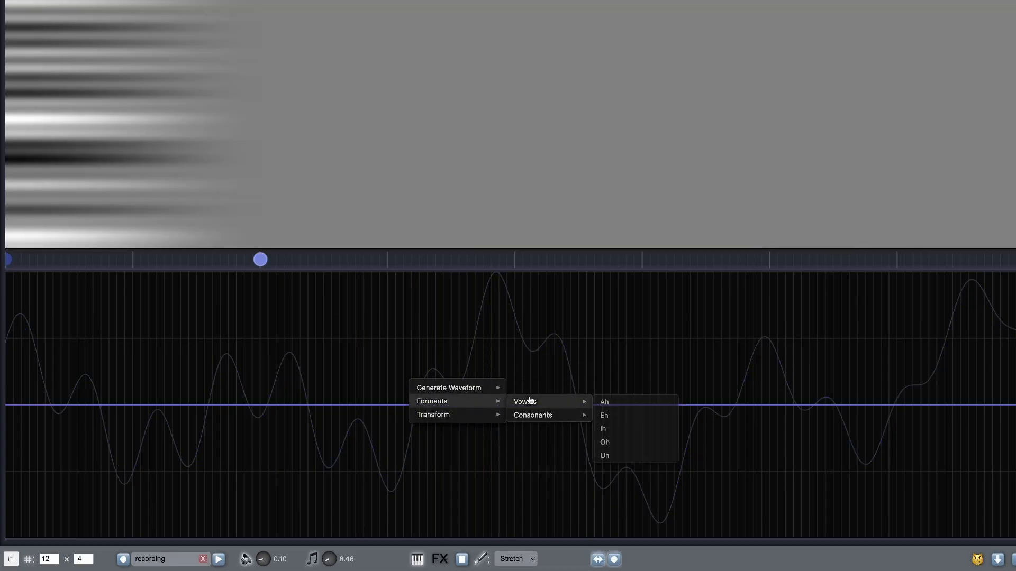
{"action": "left_click", "coordinate": [608, 429]}
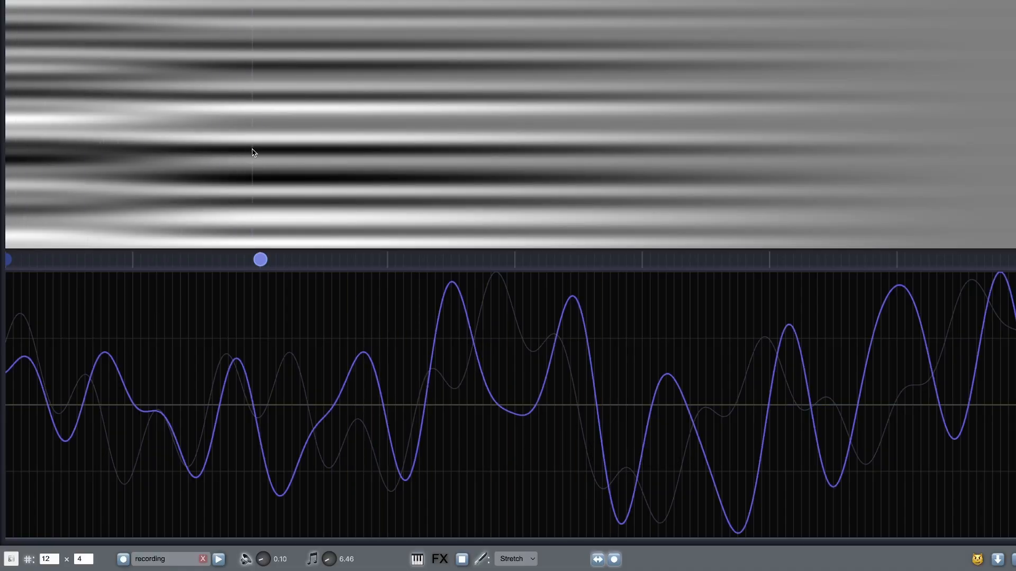
Add a third keyframe about halfway along, replace its silenced waveform with the Eh vowel formant, and stop playback
{"action": "left_click", "coordinate": [519, 260]}
{"action": "right_click", "coordinate": [493, 361]}
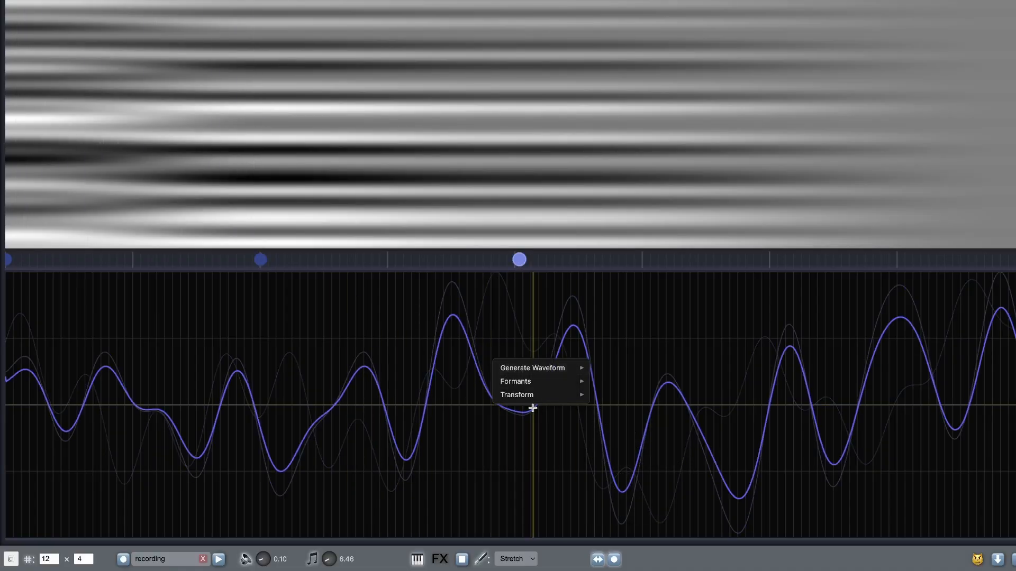
{"action": "mouse_move", "coordinate": [539, 398]}
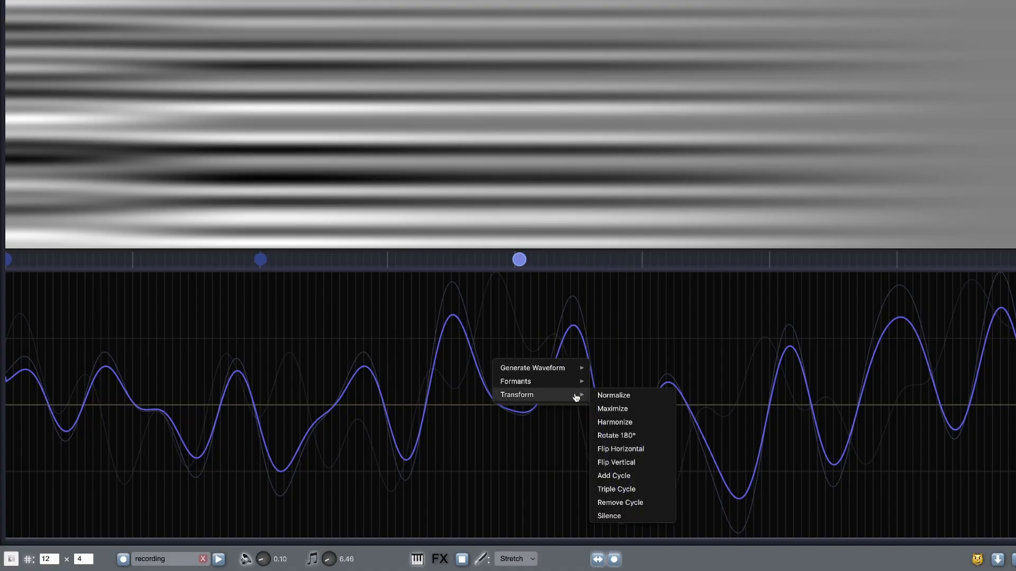
{"action": "left_click", "coordinate": [609, 514]}
{"action": "right_click", "coordinate": [455, 329]}
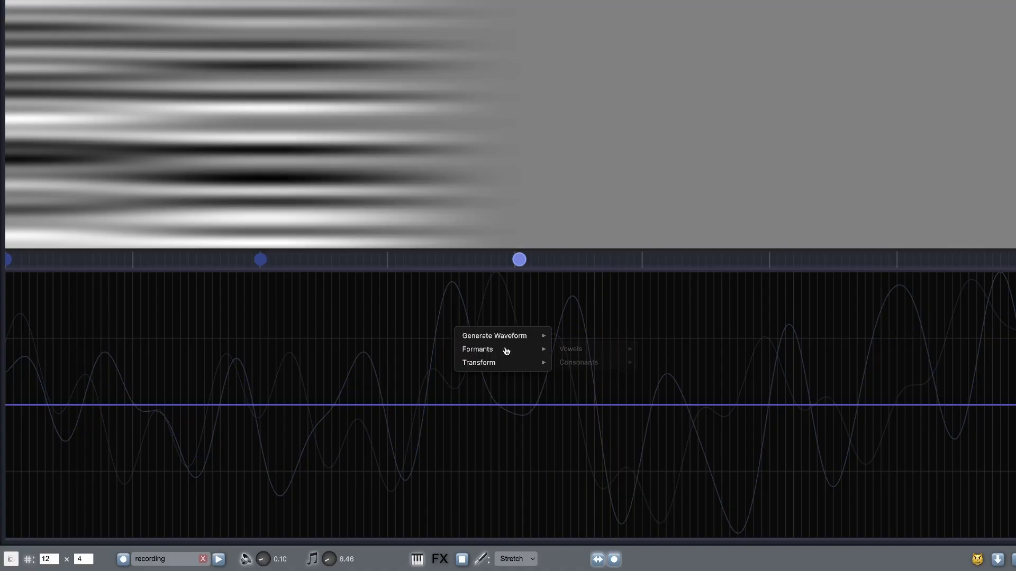
{"action": "mouse_move", "coordinate": [579, 352]}
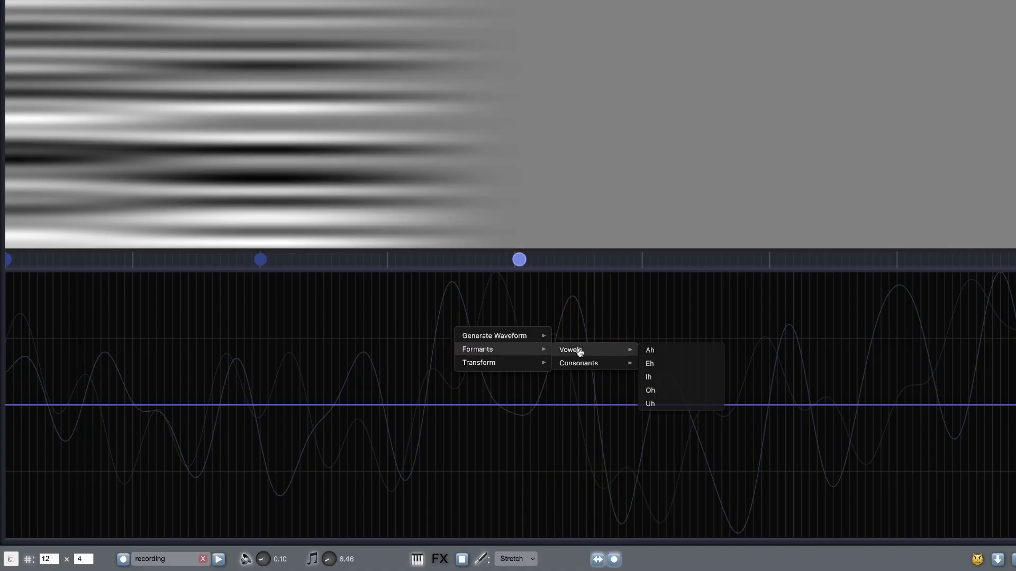
{"action": "left_click", "coordinate": [666, 369]}
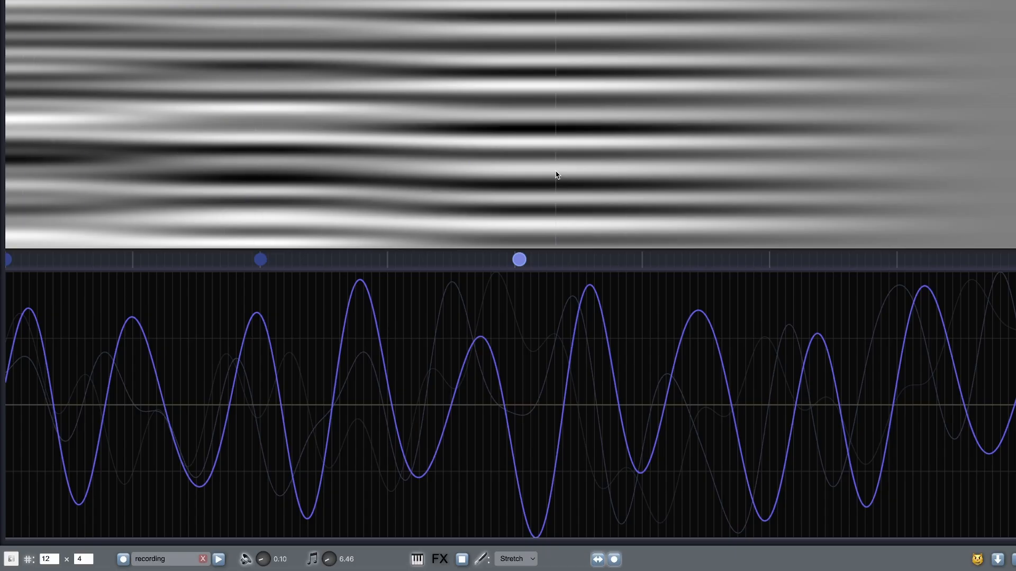
{"action": "left_click", "coordinate": [462, 559]}
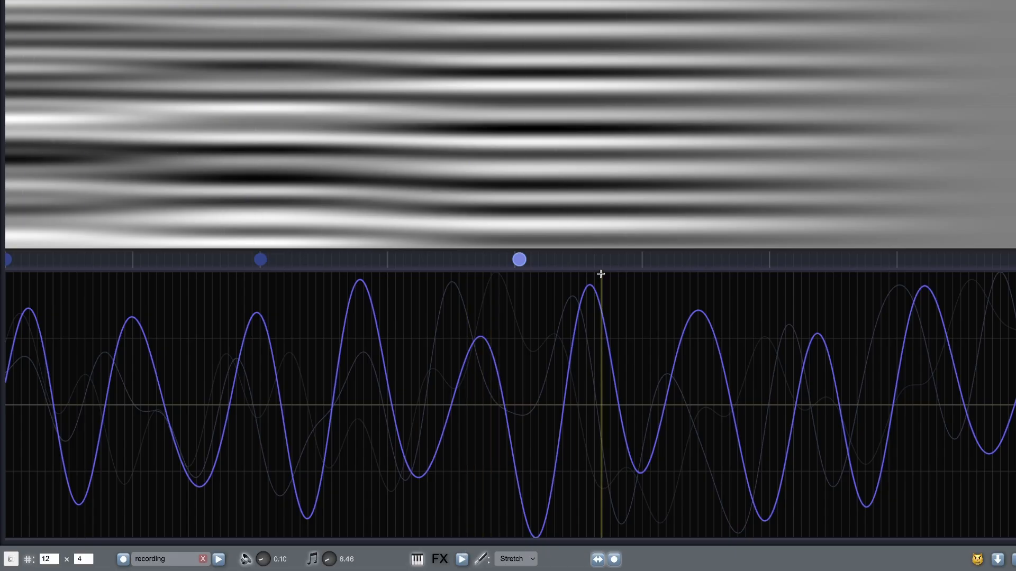
Add a fourth keyframe about 70% along the wavetable, try a sine waveform in it, and replace that with silence
{"action": "left_click", "coordinate": [718, 259]}
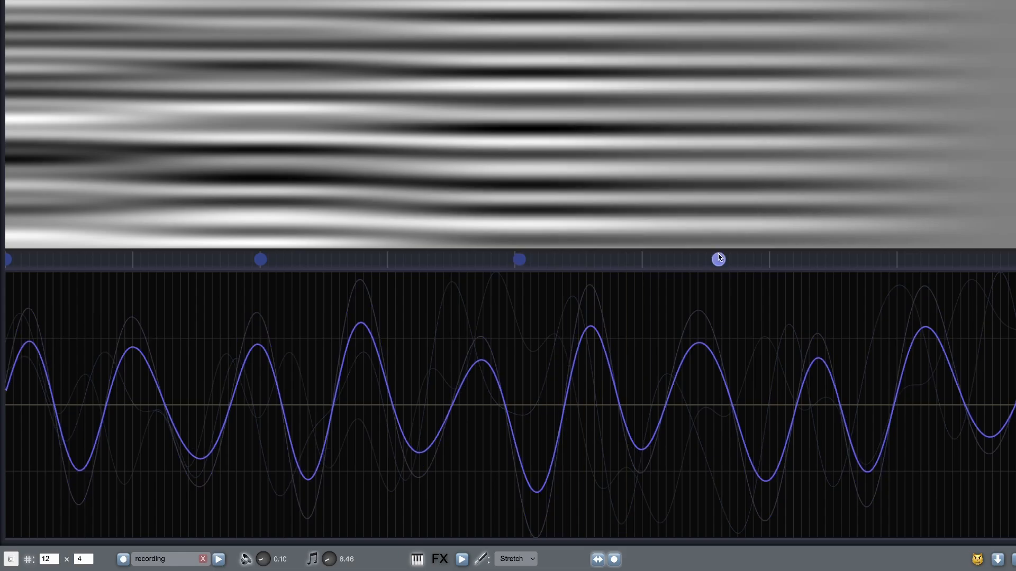
{"action": "right_click", "coordinate": [463, 360]}
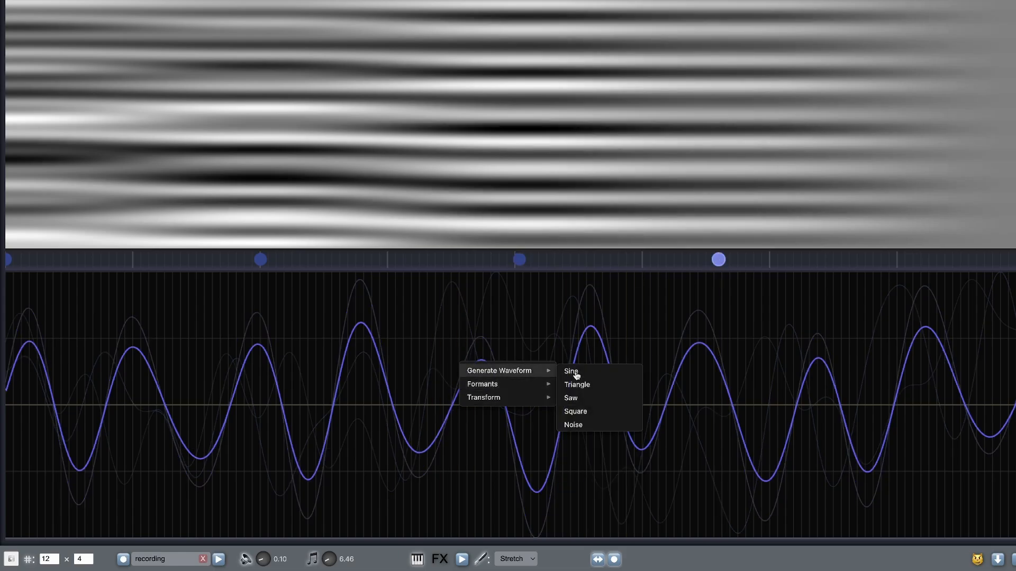
{"action": "left_click", "coordinate": [585, 368]}
{"action": "right_click", "coordinate": [514, 366]}
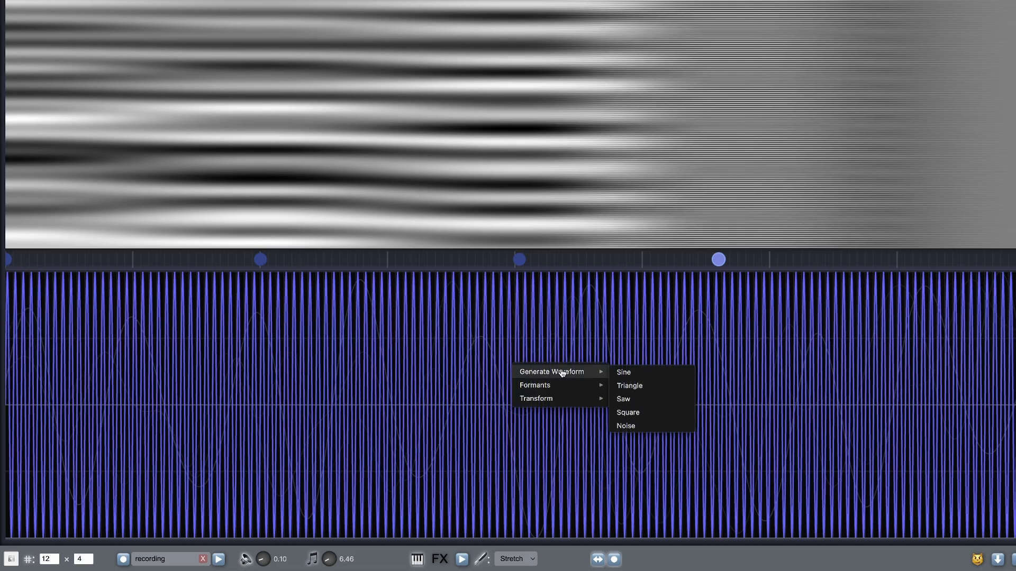
{"action": "mouse_move", "coordinate": [562, 403]}
{"action": "left_click", "coordinate": [643, 519]}
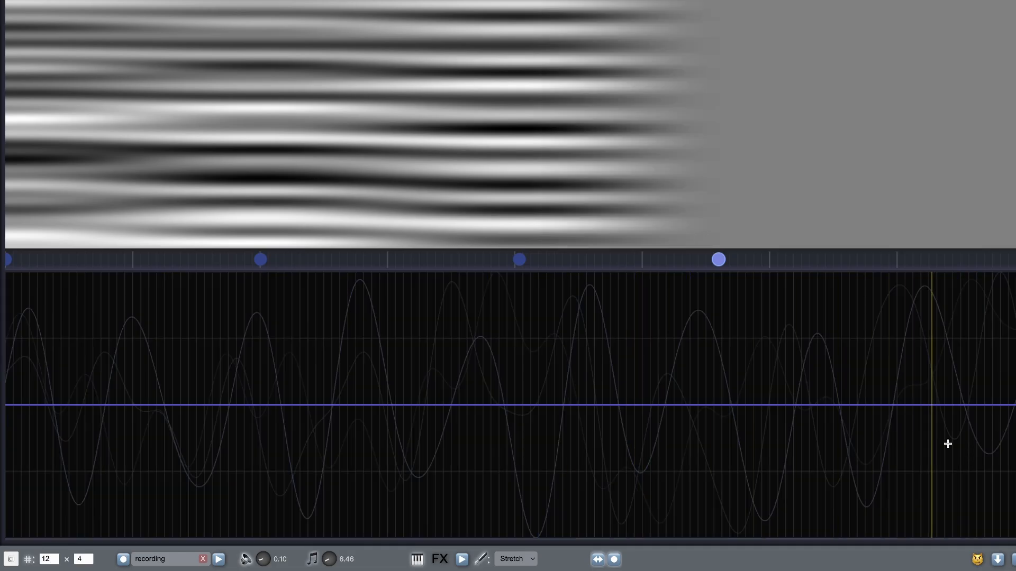
Start playback and draw a freehand Pen waveform across the fourth keyframe, with its ends on the zero line
{"action": "left_click", "coordinate": [513, 560]}
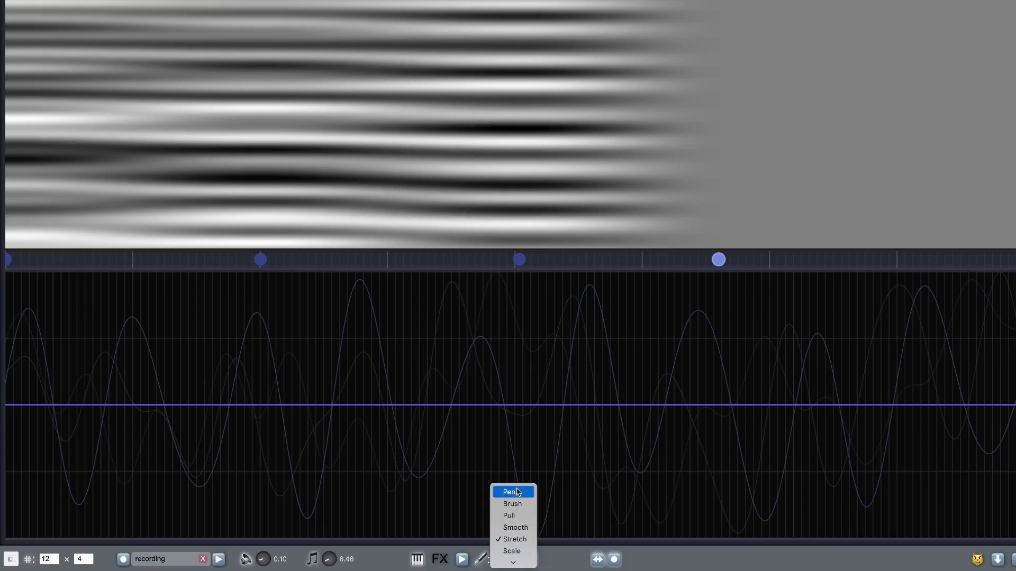
{"action": "left_click", "coordinate": [510, 490]}
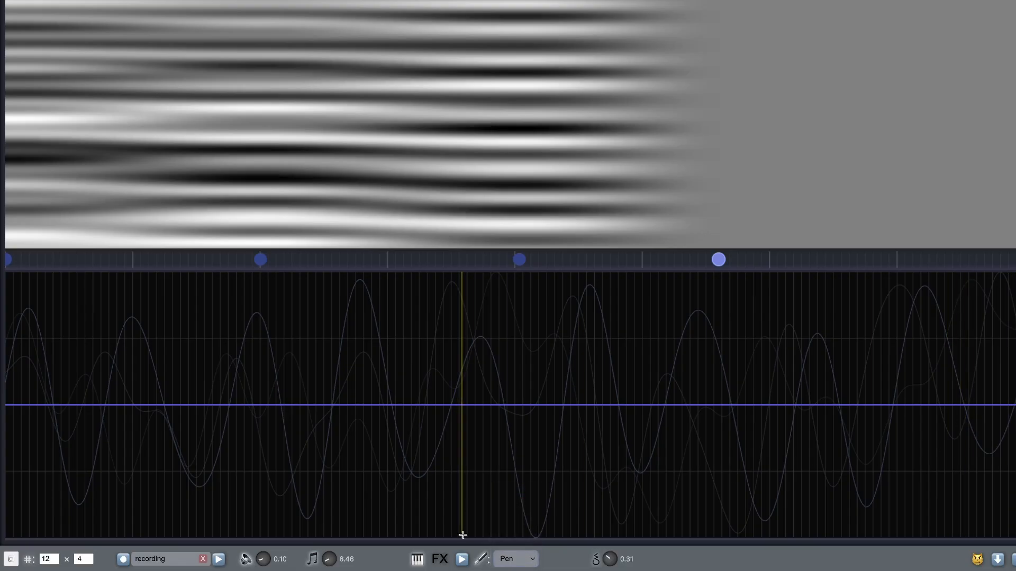
{"action": "left_click", "coordinate": [462, 559]}
{"action": "mouse_move", "coordinate": [1013, 406]}
{"action": "left_mouse_down"}
{"action": "mouse_move", "coordinate": [959, 419]}
{"action": "mouse_move", "coordinate": [816, 497]}
{"action": "mouse_move", "coordinate": [733, 456]}
{"action": "mouse_move", "coordinate": [610, 354]}
{"action": "mouse_move", "coordinate": [454, 407]}
{"action": "mouse_move", "coordinate": [265, 354]}
{"action": "mouse_move", "coordinate": [76, 482]}
{"action": "mouse_move", "coordinate": [9, 409]}
{"action": "left_mouse_up"}
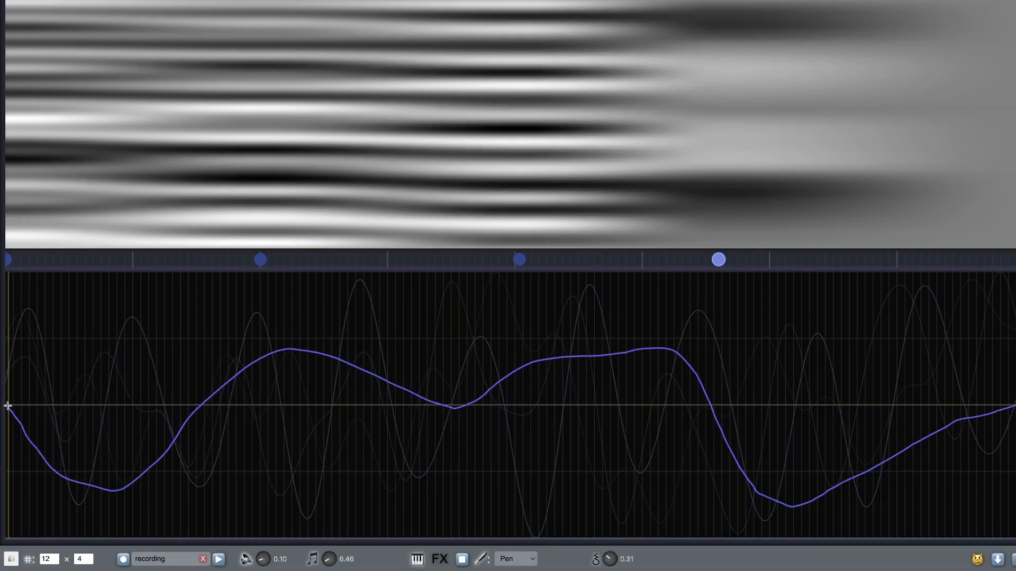
Apply the Ah vowel formant to the hand-drawn waveform in the fourth keyframe and stop playback
{"action": "right_click", "coordinate": [495, 353]}
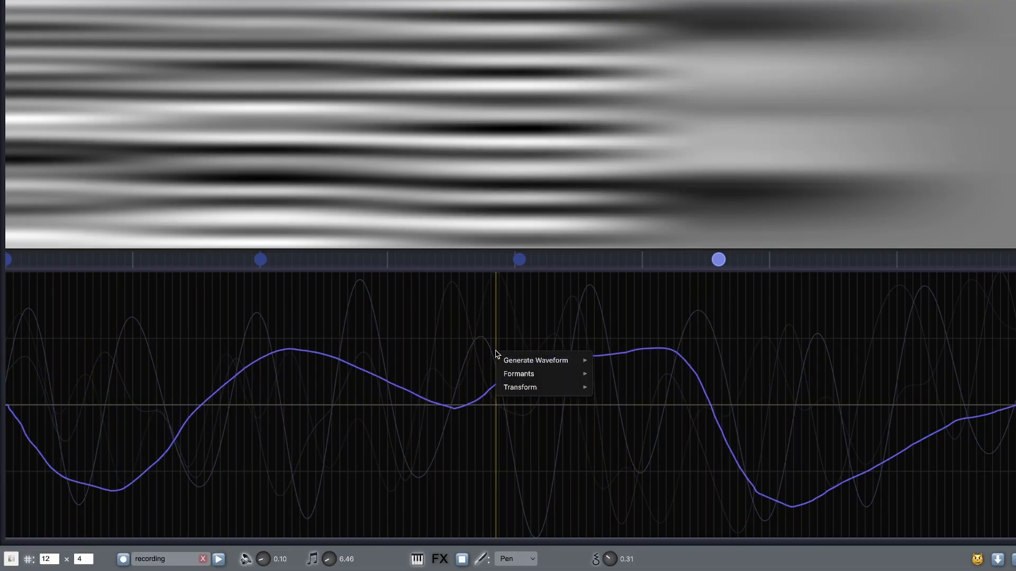
{"action": "mouse_move", "coordinate": [527, 374]}
{"action": "mouse_move", "coordinate": [618, 375]}
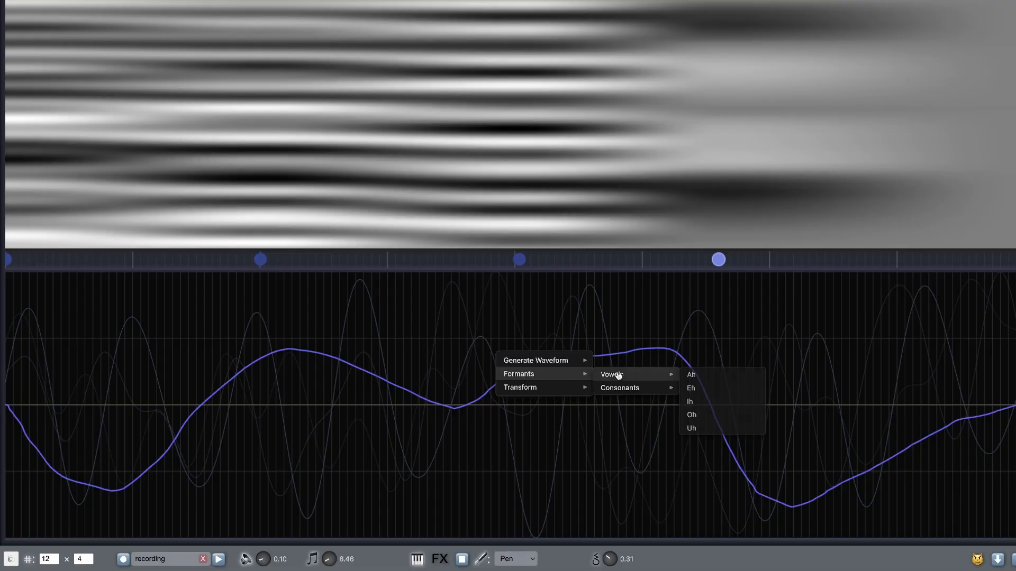
{"action": "left_click", "coordinate": [691, 375]}
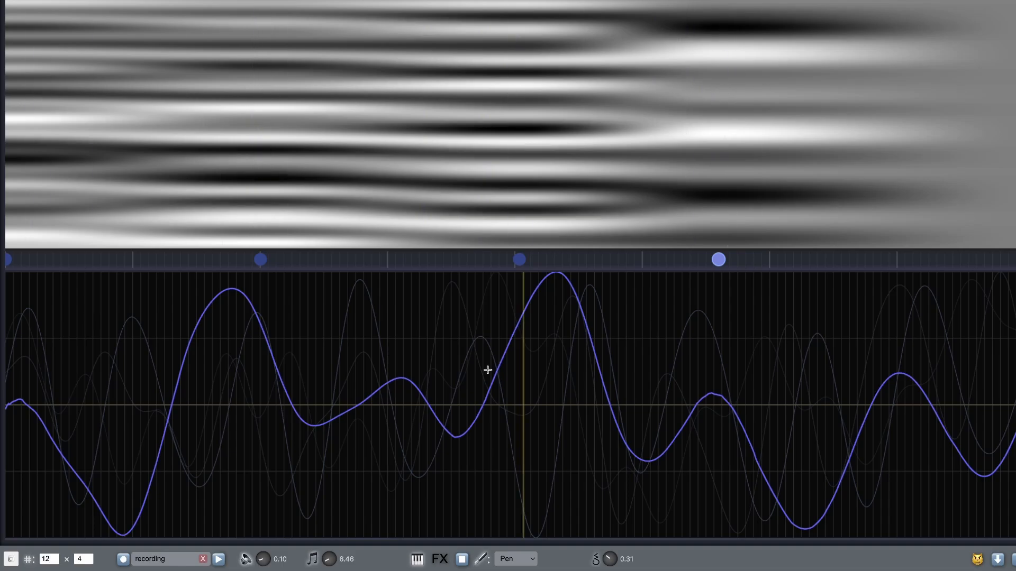
{"action": "left_click", "coordinate": [462, 559]}
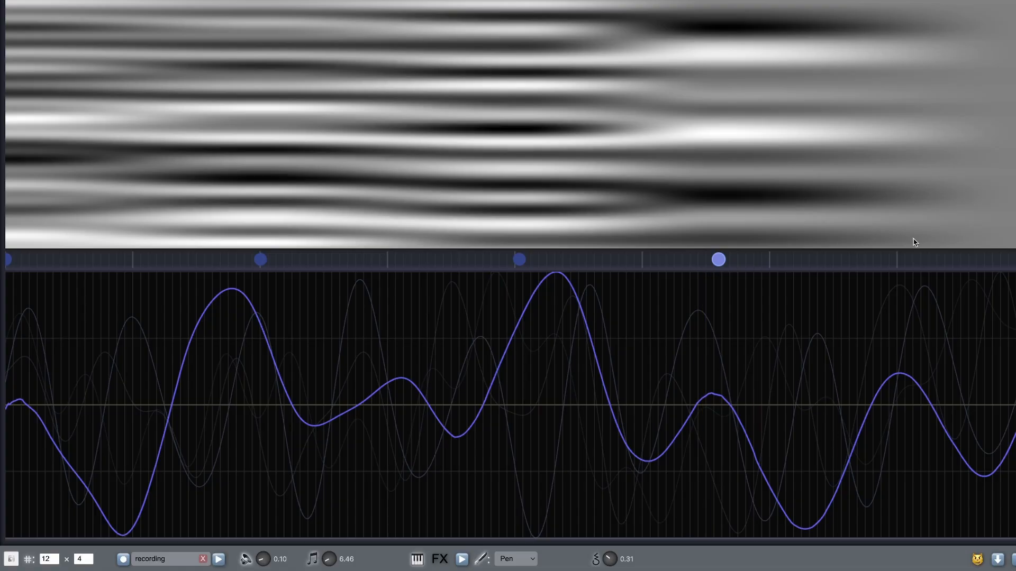
Apply the S consonant formant to the silent waveform at the end of the wavetable
{"action": "right_click", "coordinate": [570, 346]}
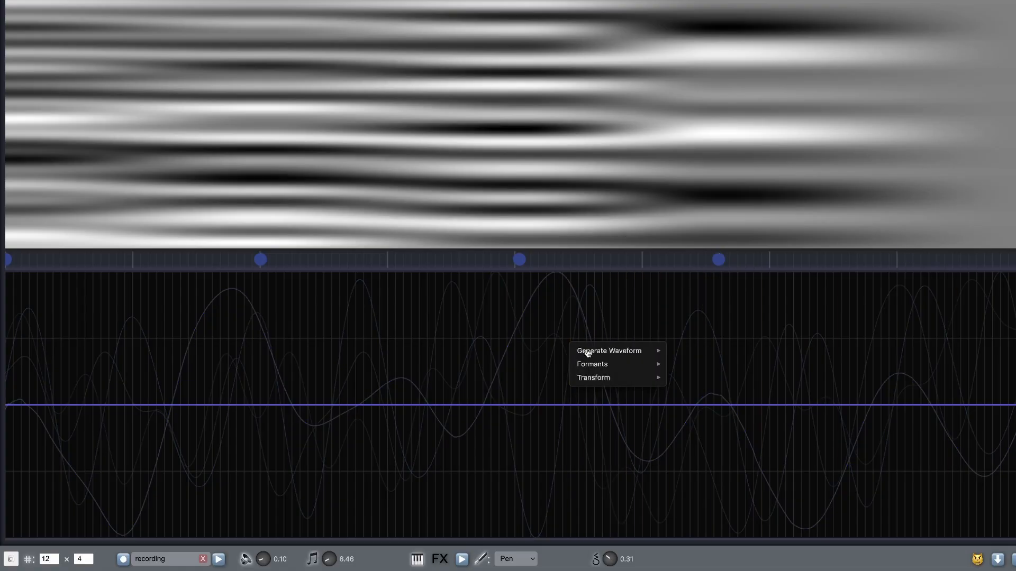
{"action": "mouse_move", "coordinate": [604, 366]}
{"action": "mouse_move", "coordinate": [689, 385]}
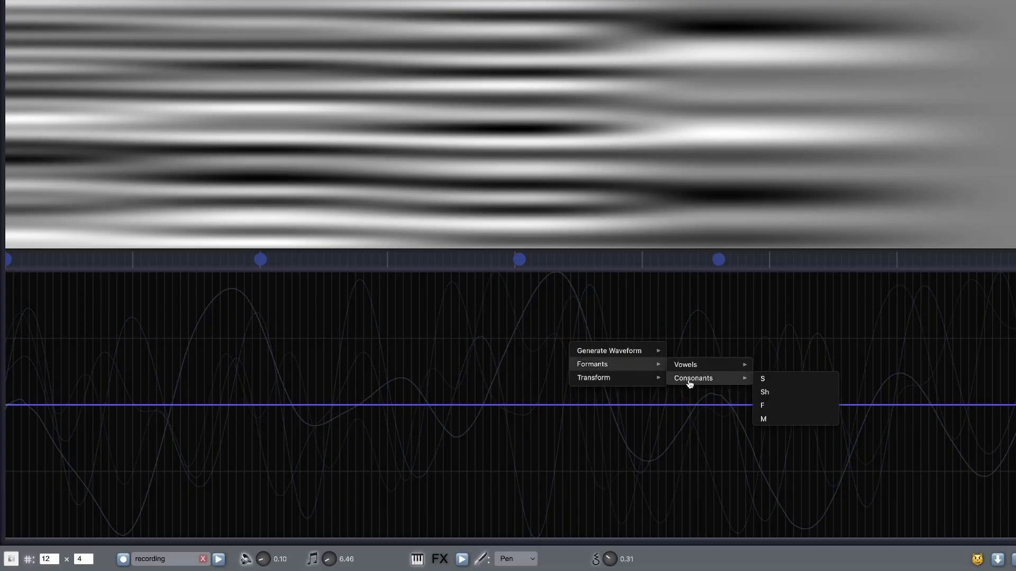
{"action": "left_click", "coordinate": [783, 385]}
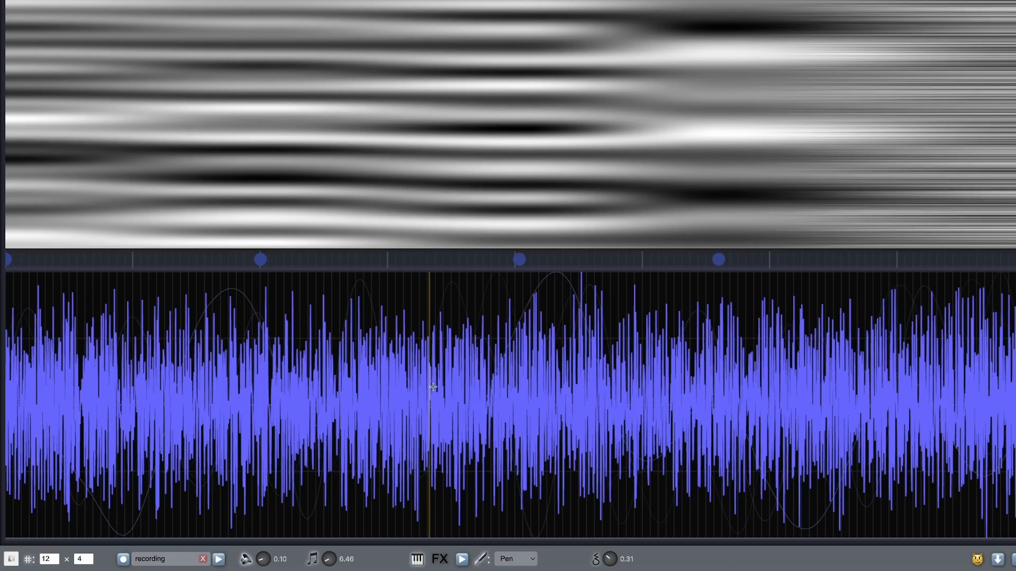
Apply the M consonant formant to the noise waveform at the end of the wavetable
{"action": "right_click", "coordinate": [445, 347]}
{"action": "mouse_move", "coordinate": [516, 376]}
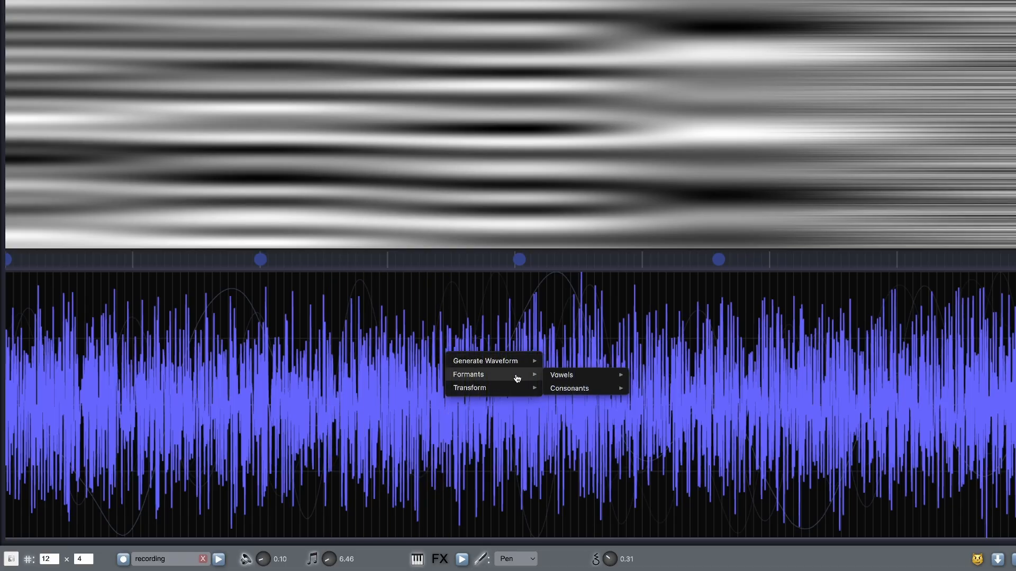
{"action": "mouse_move", "coordinate": [593, 391]}
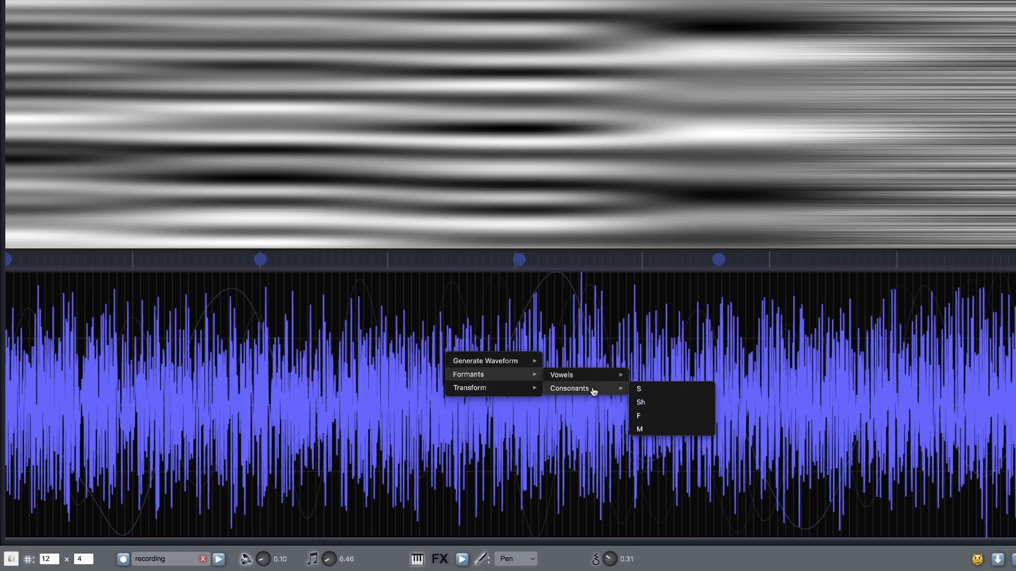
{"action": "left_click", "coordinate": [643, 427]}
Play back the wavetable and set the playback pitch value to 2
{"action": "left_click", "coordinate": [461, 561]}
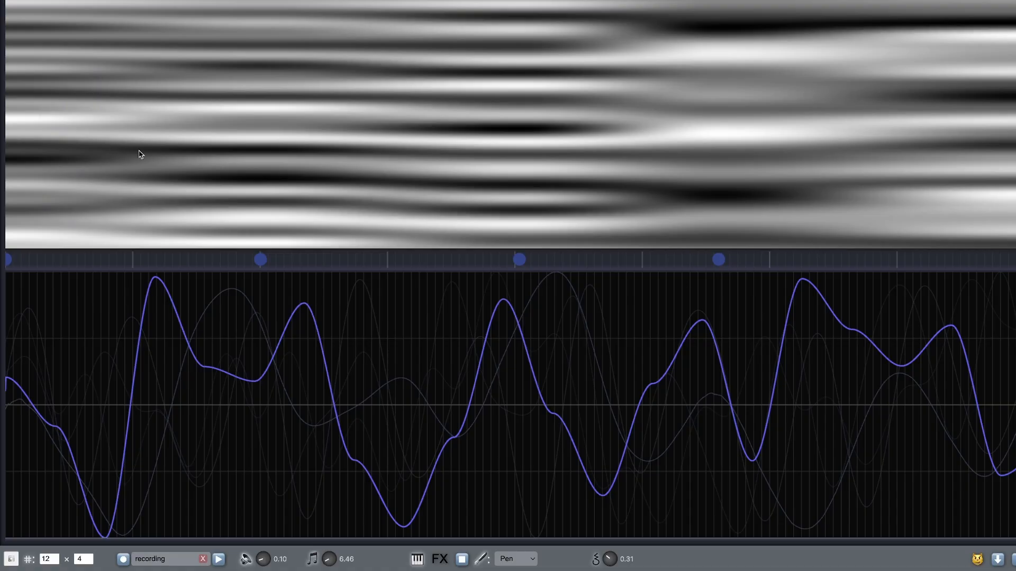
{"action": "double_click", "coordinate": [329, 559]}
{"action": "type", "text": "2"}
{"action": "key", "text": "Return"}
Normalize the M-formant waveform at the end of the wavetable
{"action": "right_click", "coordinate": [484, 364]}
{"action": "mouse_move", "coordinate": [535, 390]}
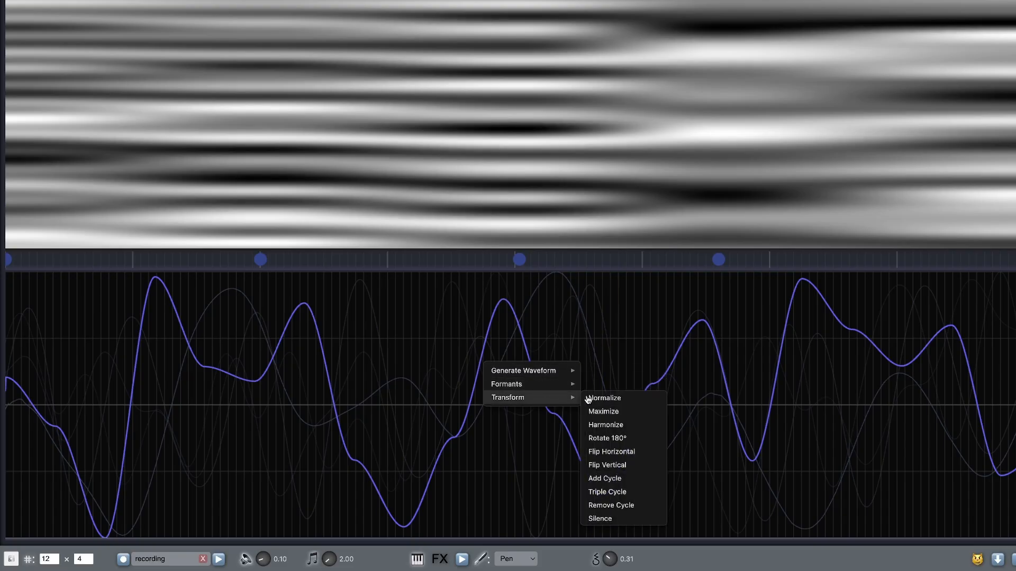
{"action": "left_click", "coordinate": [605, 398]}
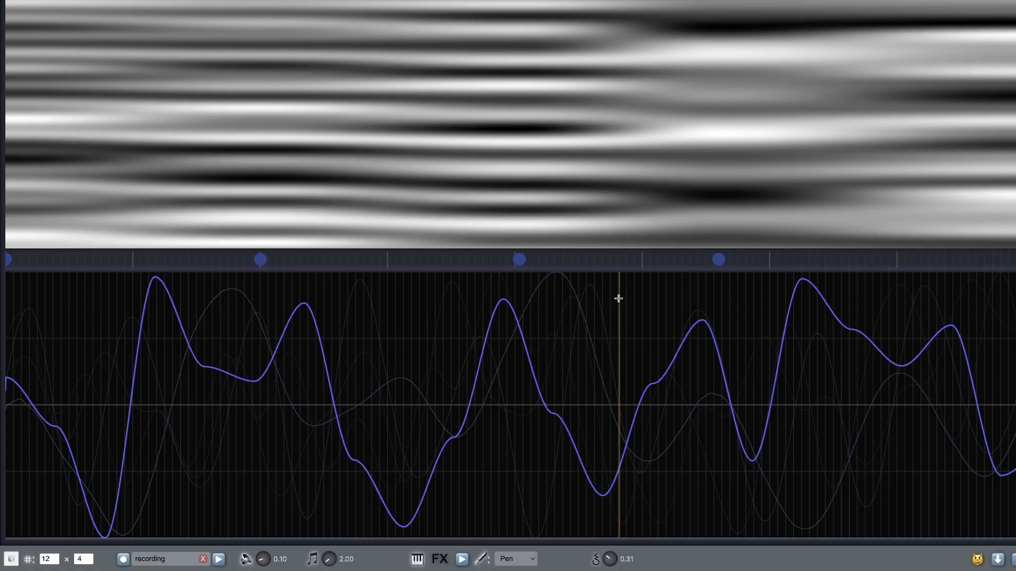
Use the Scale tool to reduce the end waveform's amplitude to roughly a third of its height
{"action": "left_click", "coordinate": [501, 559]}
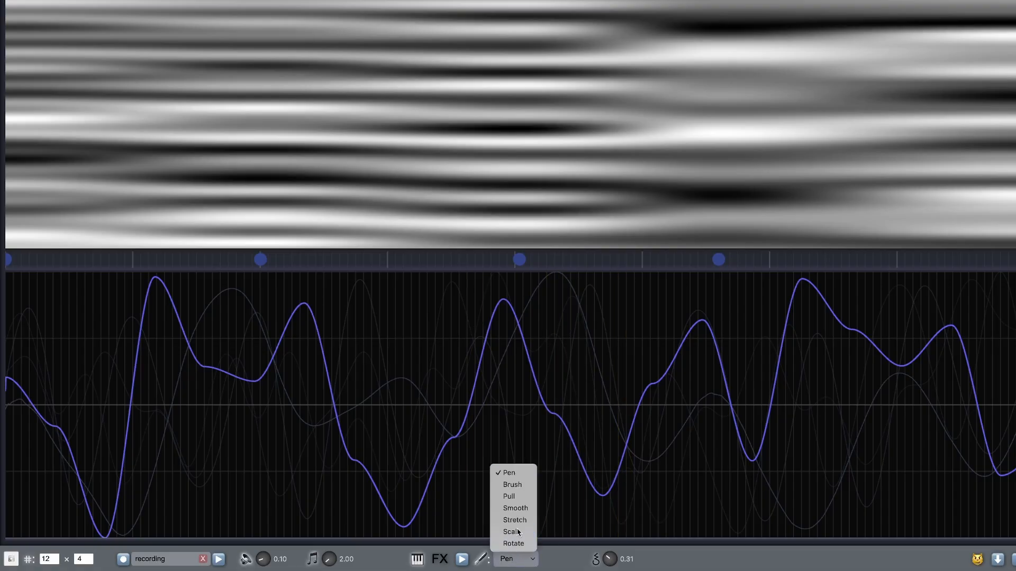
{"action": "left_click", "coordinate": [512, 541]}
{"action": "left_click_drag", "start_coordinate": [490, 460], "coordinate": [554, 452]}
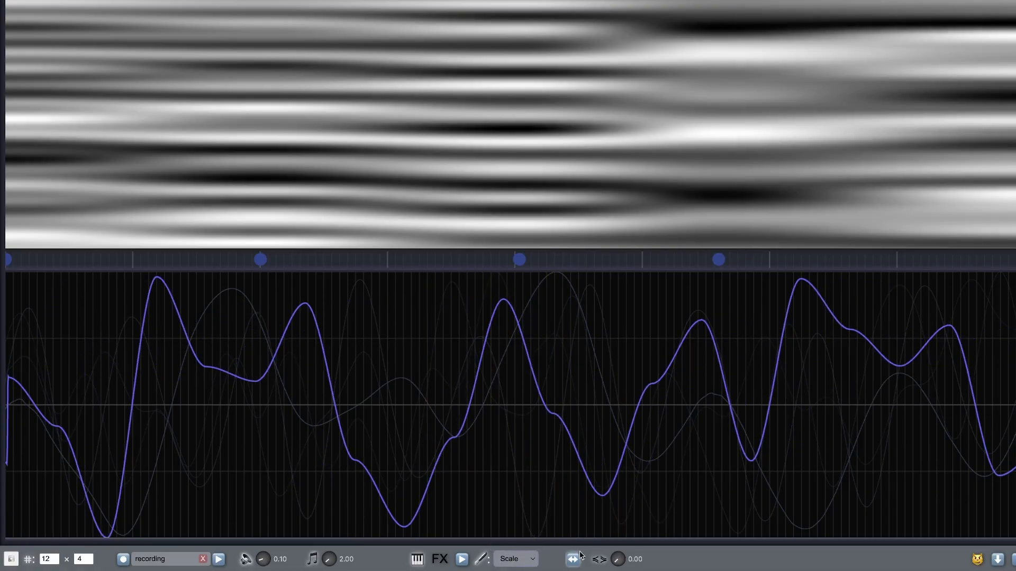
{"action": "left_click_drag", "start_coordinate": [568, 509], "coordinate": [574, 533]}
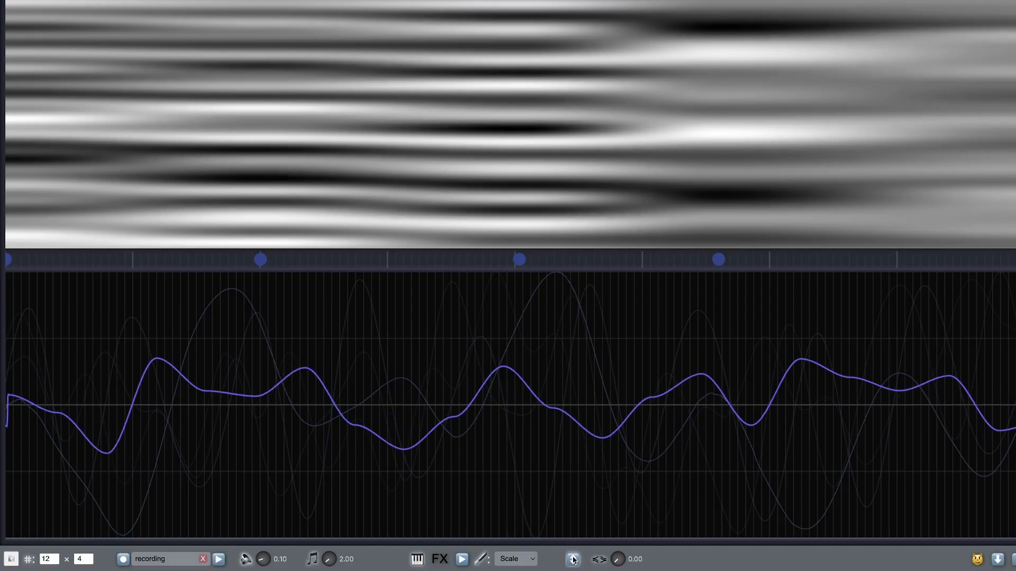
Switch back to the Pen tool and normalize the scaled-down waveform
{"action": "left_click", "coordinate": [513, 560]}
{"action": "left_click", "coordinate": [509, 492]}
{"action": "right_click", "coordinate": [504, 341]}
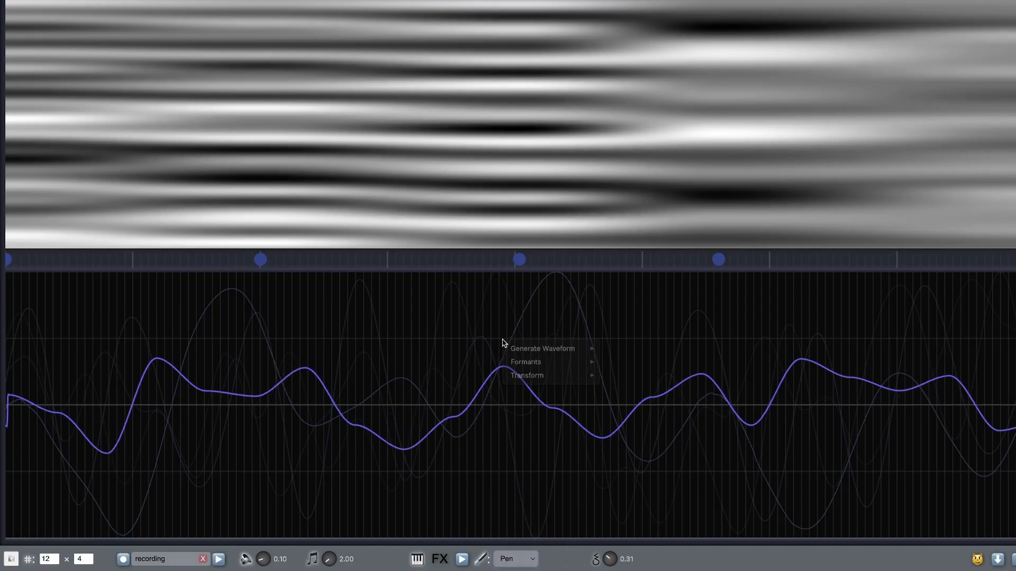
{"action": "mouse_move", "coordinate": [537, 380]}
{"action": "left_click", "coordinate": [628, 378]}
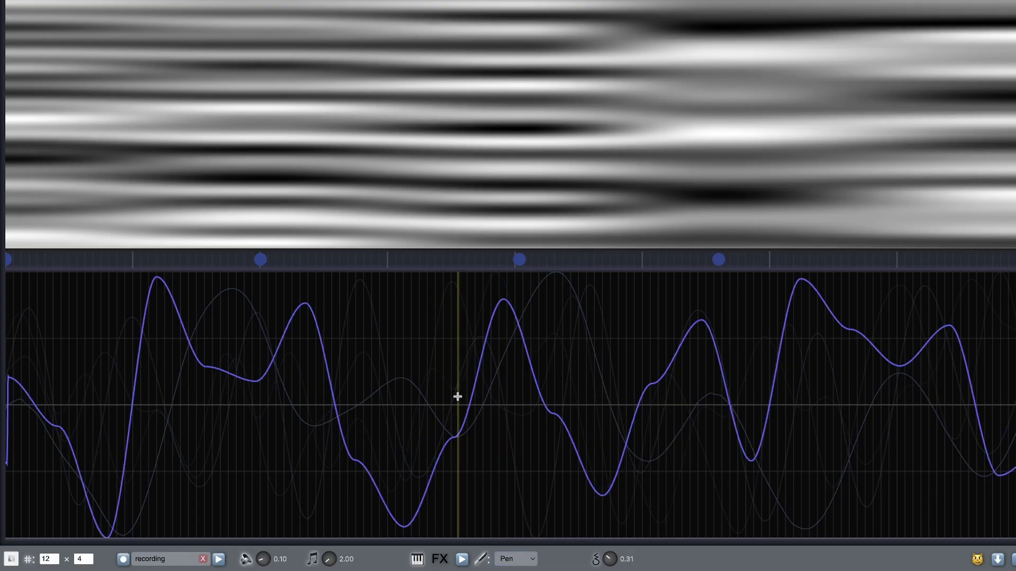
Apply the Harmonize transform to the normalized waveform
{"action": "right_click", "coordinate": [503, 390]}
{"action": "mouse_move", "coordinate": [534, 418]}
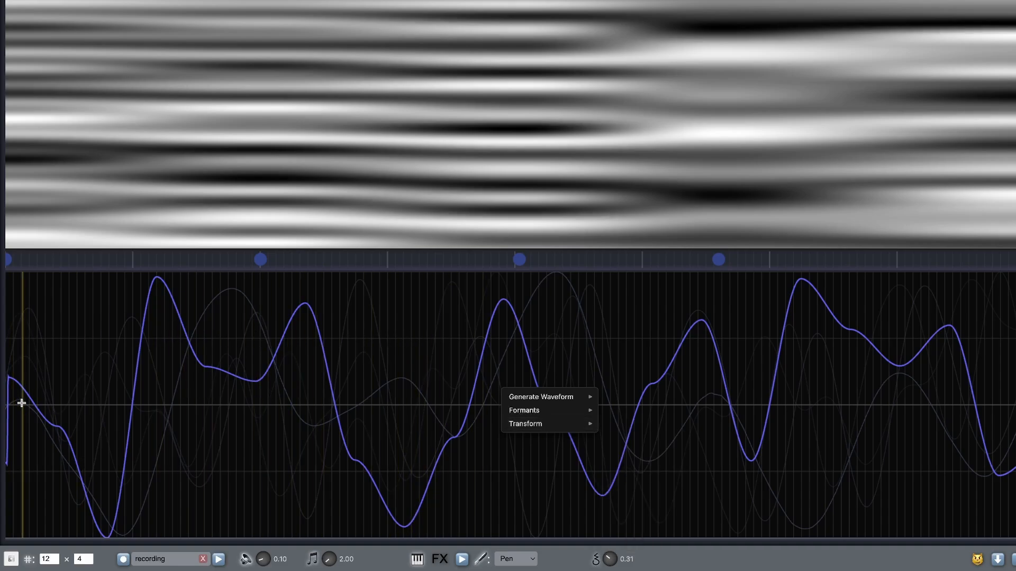
{"action": "mouse_move", "coordinate": [584, 424]}
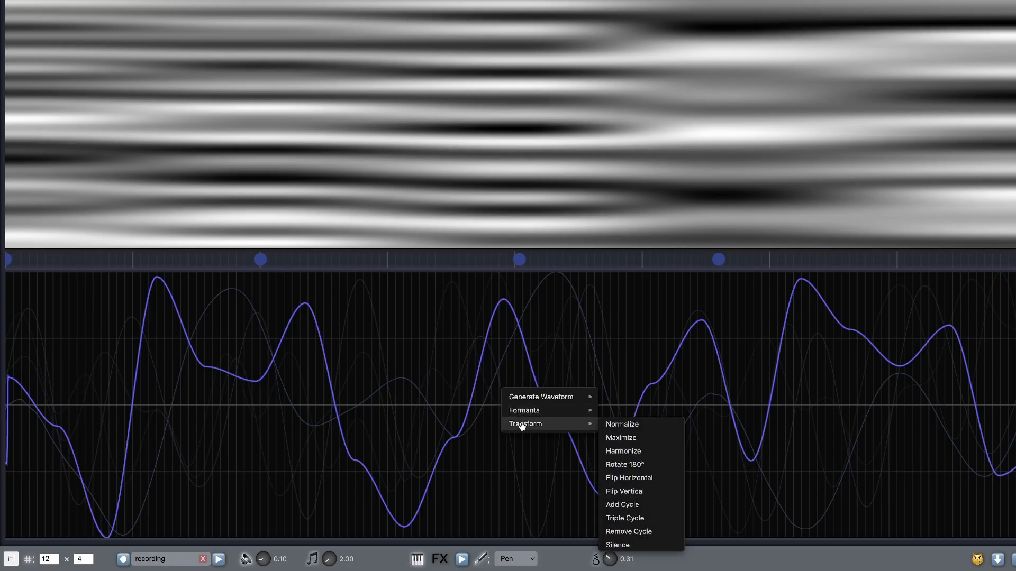
{"action": "left_click", "coordinate": [631, 453]}
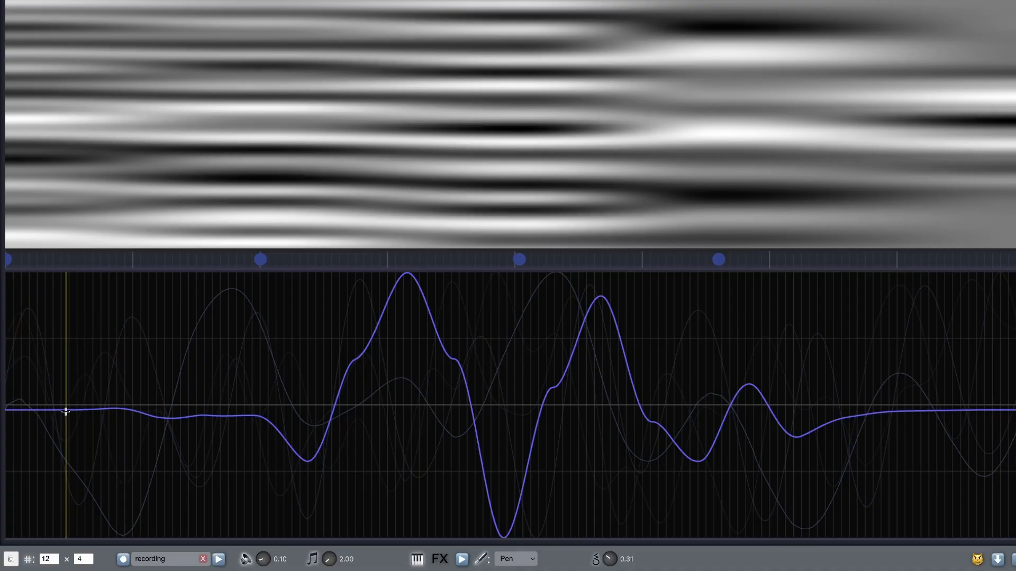
Use the Stretch tool to raise the flat start of the harmonized waveform onto the zero line
{"action": "left_click", "coordinate": [515, 560]}
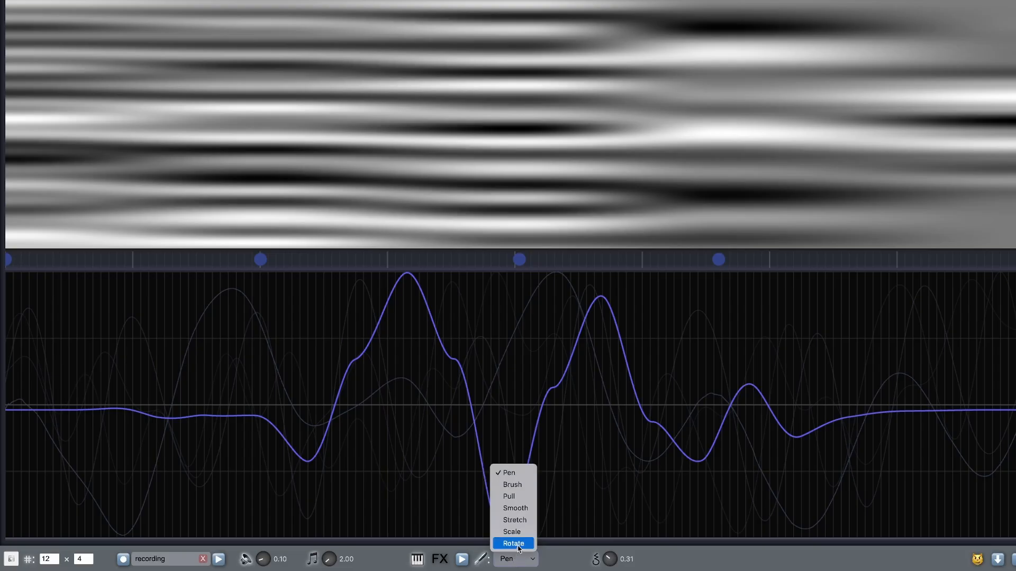
{"action": "left_click", "coordinate": [516, 520]}
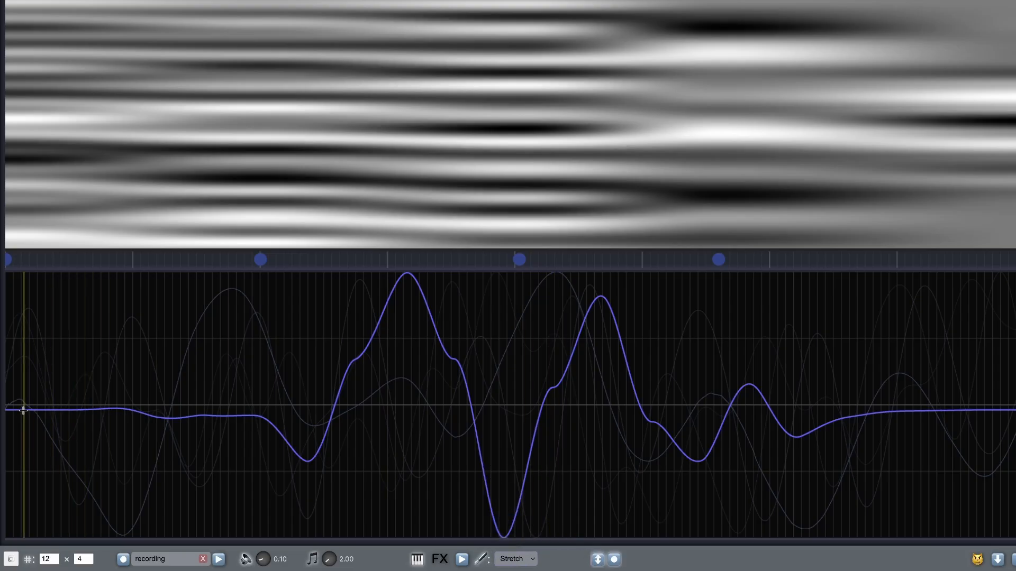
{"action": "left_click_drag", "start_coordinate": [23, 410], "coordinate": [22, 406]}
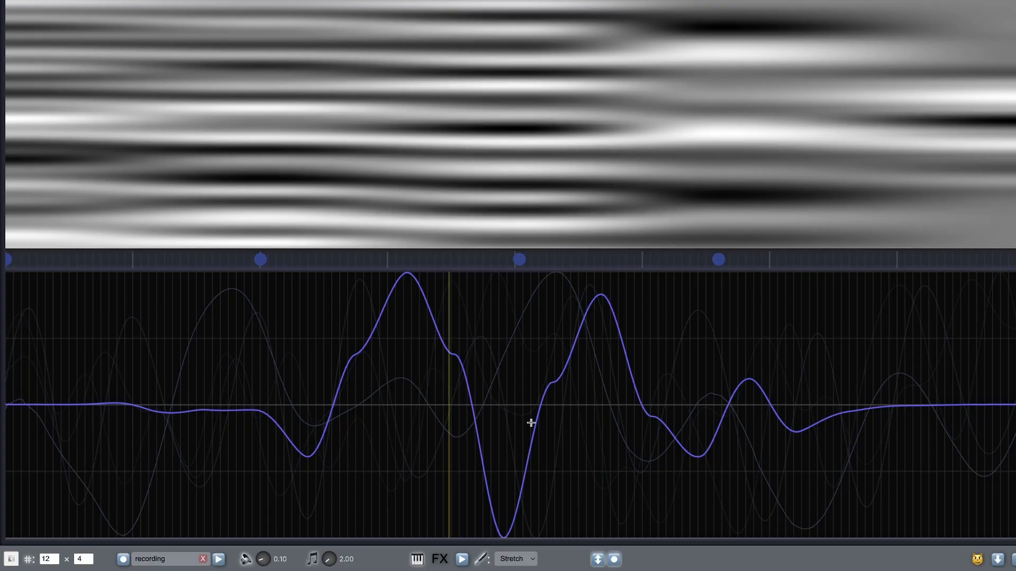
Return to the Pen tool, rotate the waveform by 180°, and rotate it by 180° again
{"action": "left_click", "coordinate": [521, 561]}
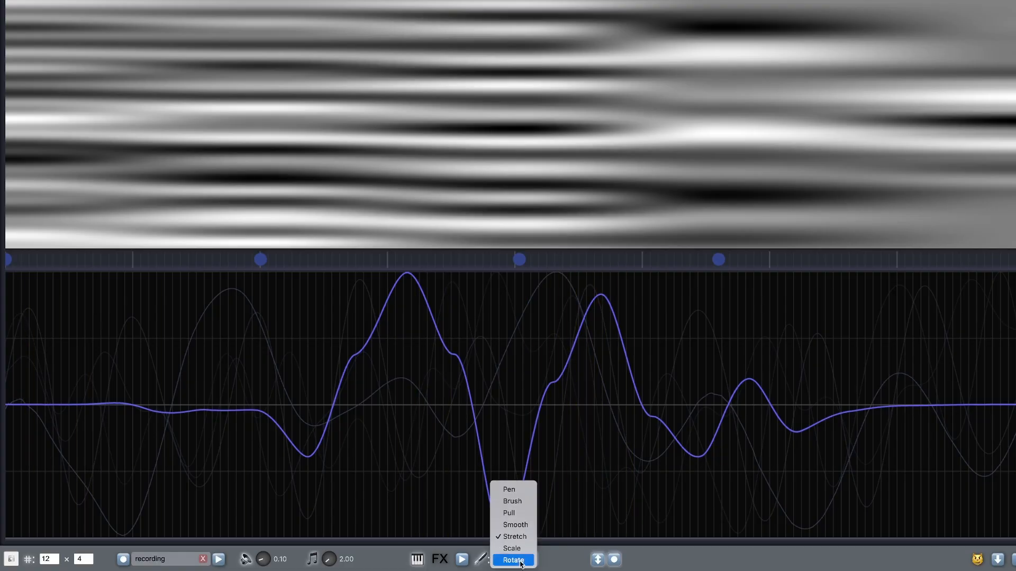
{"action": "left_click", "coordinate": [509, 503]}
{"action": "right_click", "coordinate": [503, 375]}
{"action": "mouse_move", "coordinate": [548, 418]}
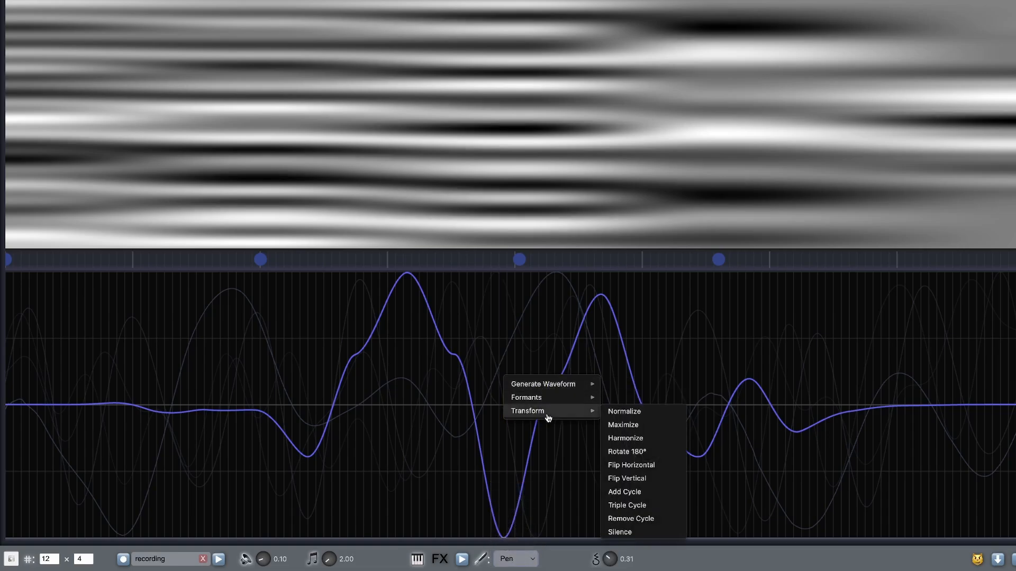
{"action": "left_click", "coordinate": [625, 452]}
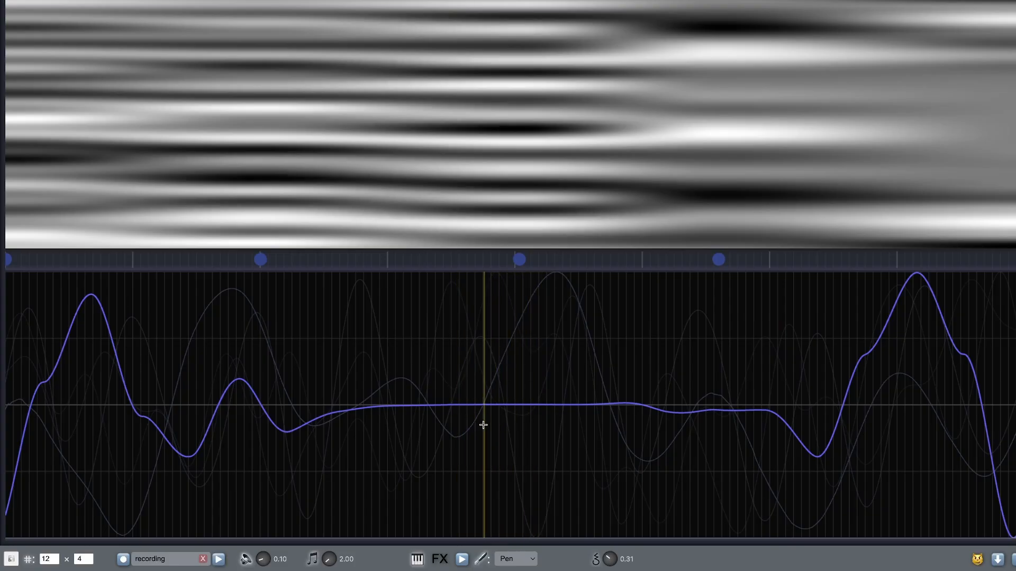
{"action": "right_click", "coordinate": [483, 424]}
{"action": "mouse_move", "coordinate": [534, 458]}
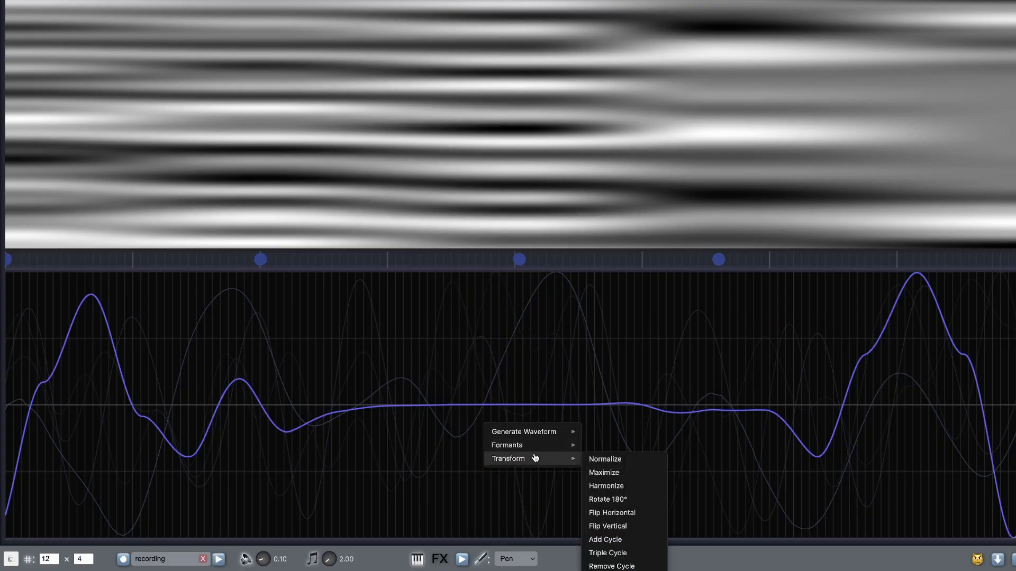
{"action": "left_click", "coordinate": [614, 499]}
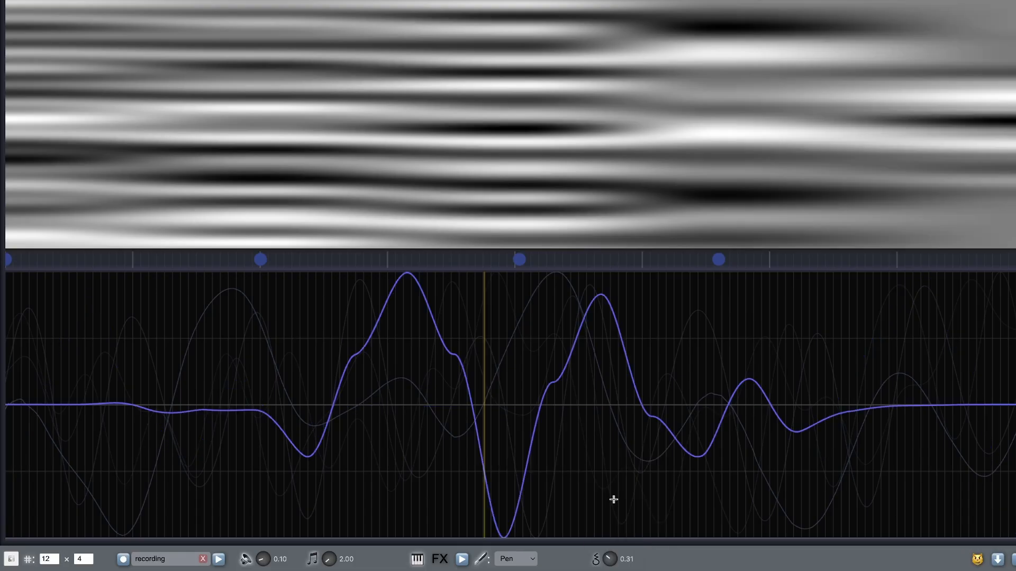
Flip the end waveform horizontally and then vertically
{"action": "right_click", "coordinate": [485, 396]}
{"action": "mouse_move", "coordinate": [533, 430]}
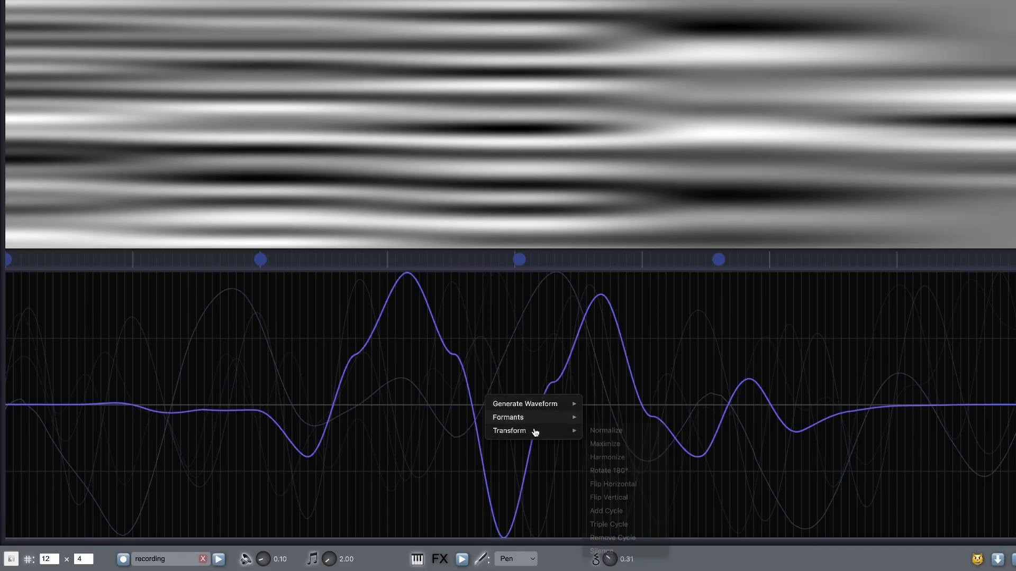
{"action": "left_click", "coordinate": [614, 484]}
{"action": "right_click", "coordinate": [501, 397]}
{"action": "mouse_move", "coordinate": [542, 435]}
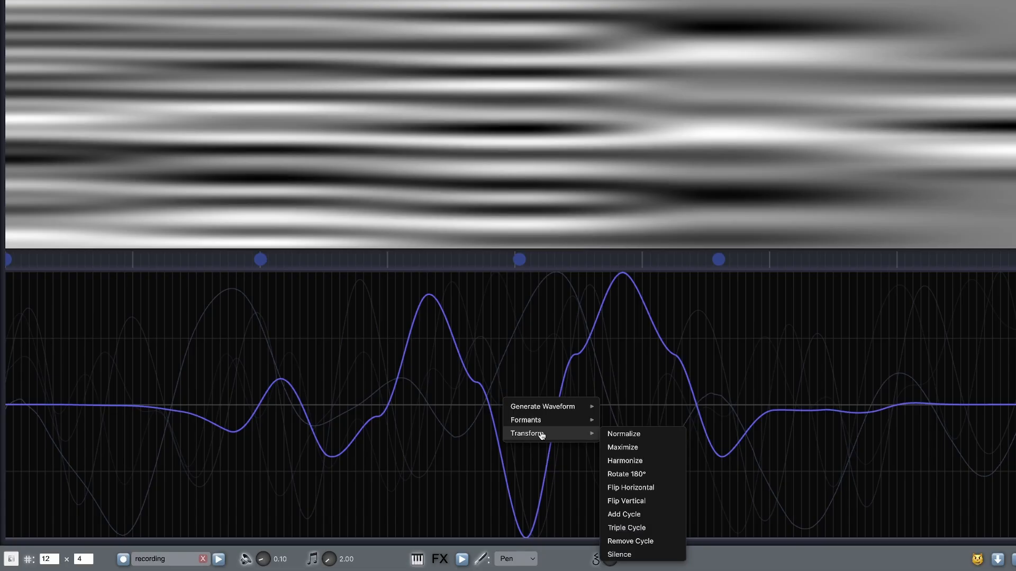
{"action": "left_click", "coordinate": [632, 501]}
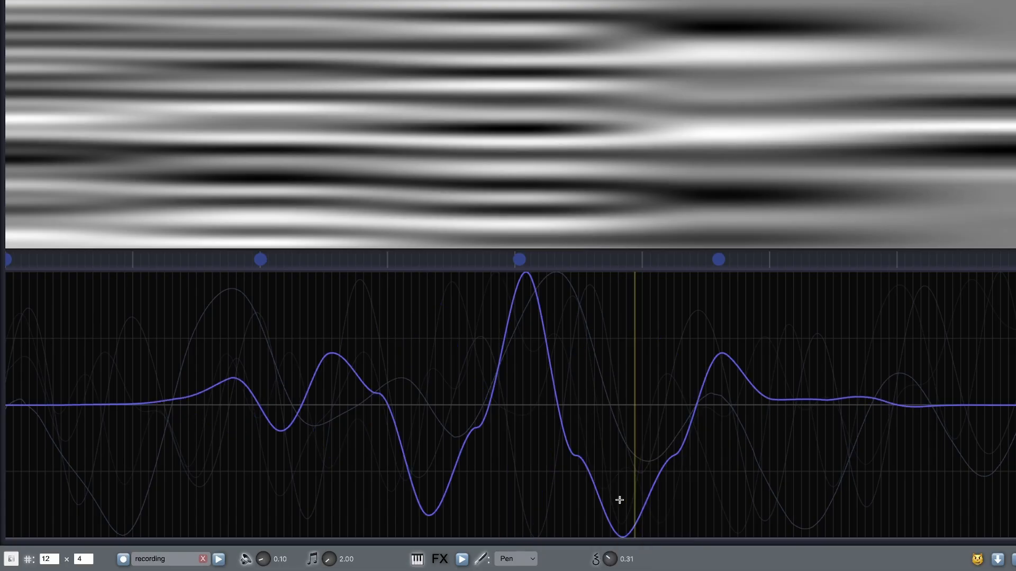
Flip the end waveform vertically
{"action": "right_click", "coordinate": [514, 396]}
{"action": "mouse_move", "coordinate": [541, 433]}
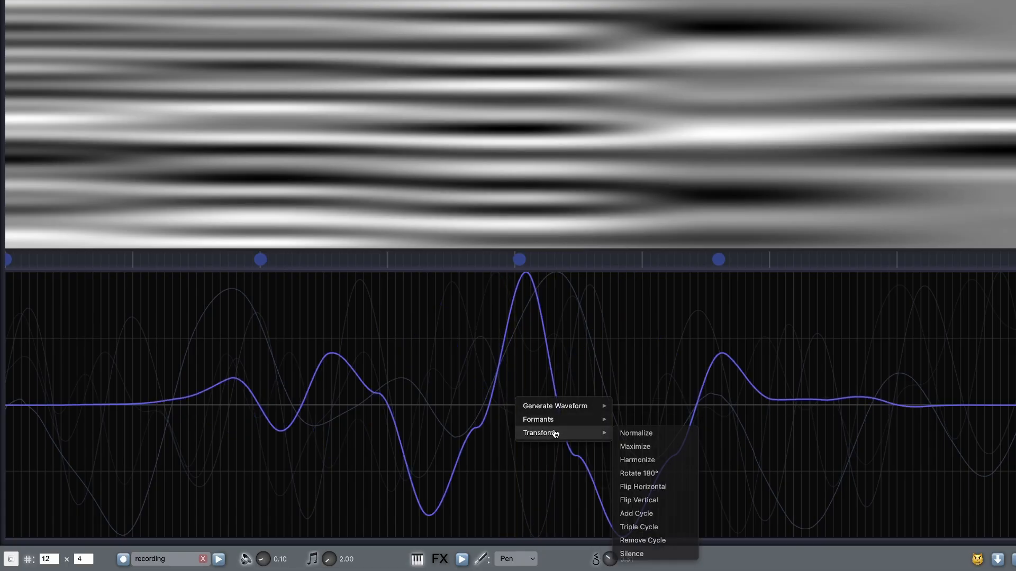
{"action": "left_click", "coordinate": [649, 501]}
Apply the Add Cycle transform twice to the flipped waveform
{"action": "right_click", "coordinate": [513, 391]}
{"action": "mouse_move", "coordinate": [574, 430]}
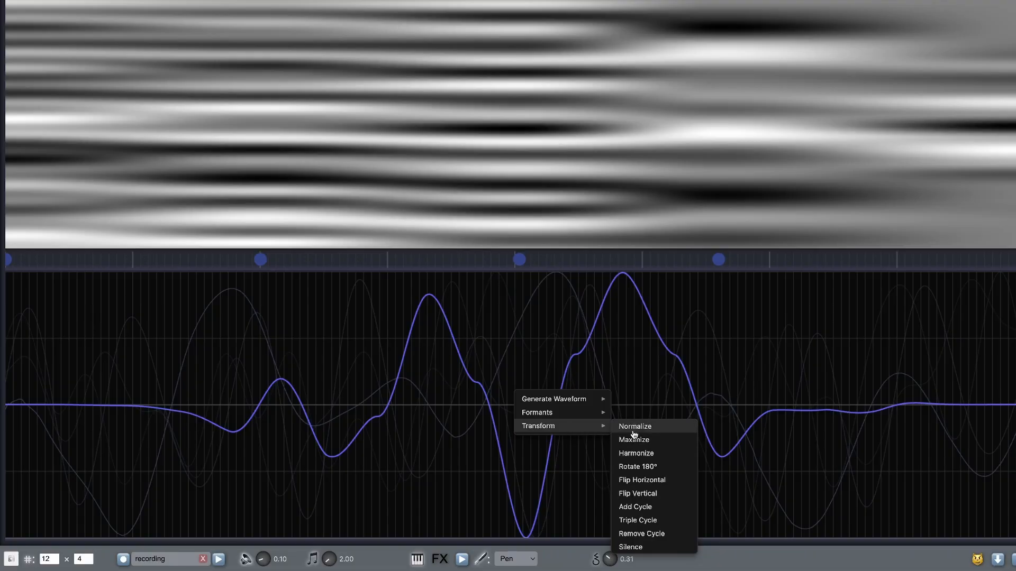
{"action": "left_click", "coordinate": [638, 509]}
{"action": "right_click", "coordinate": [499, 375]}
{"action": "mouse_move", "coordinate": [538, 412]}
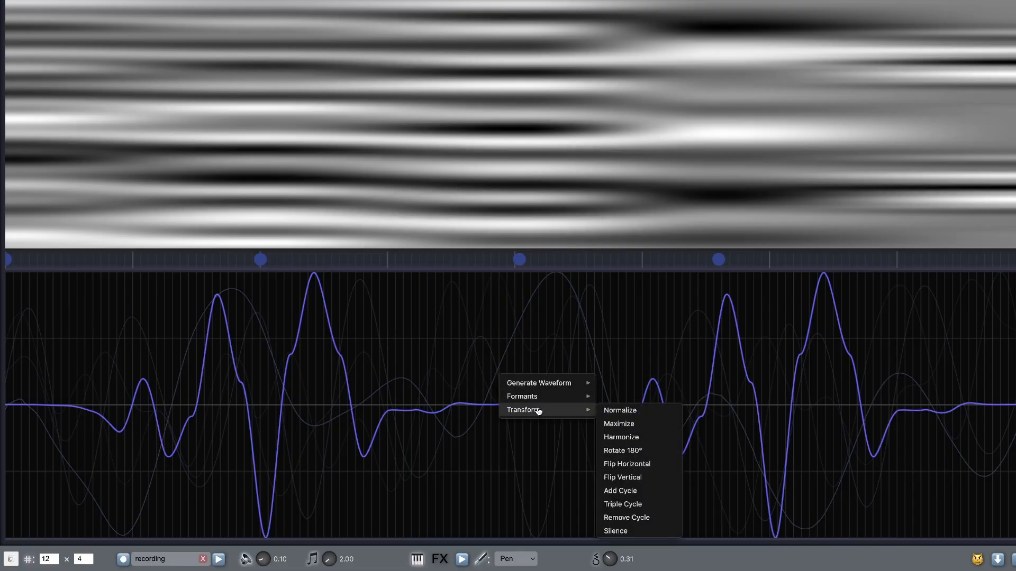
{"action": "left_click", "coordinate": [638, 489]}
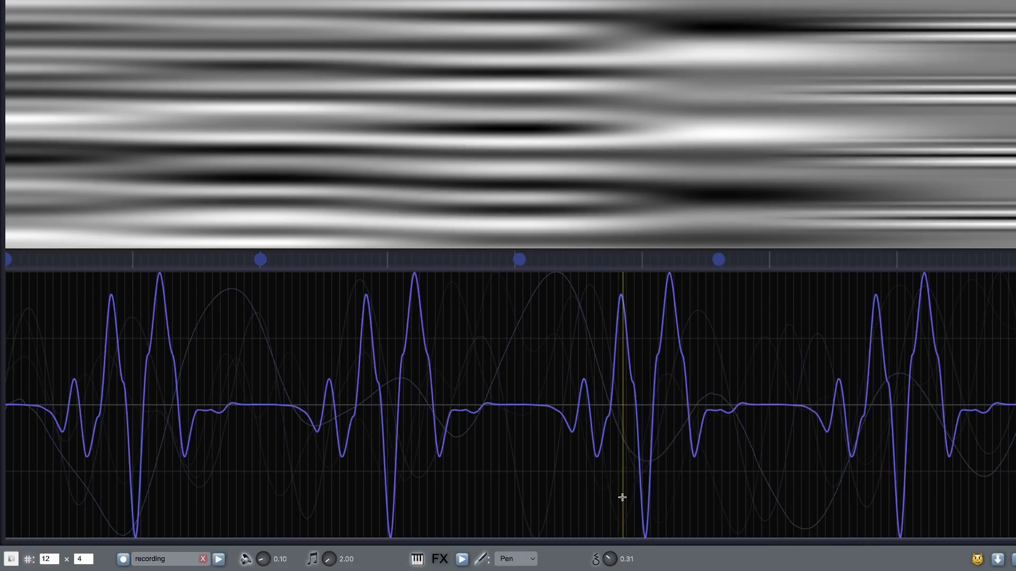
Remove the added repetitions by applying the Remove Cycle transform twice
{"action": "right_click", "coordinate": [500, 341]}
{"action": "mouse_move", "coordinate": [538, 375]}
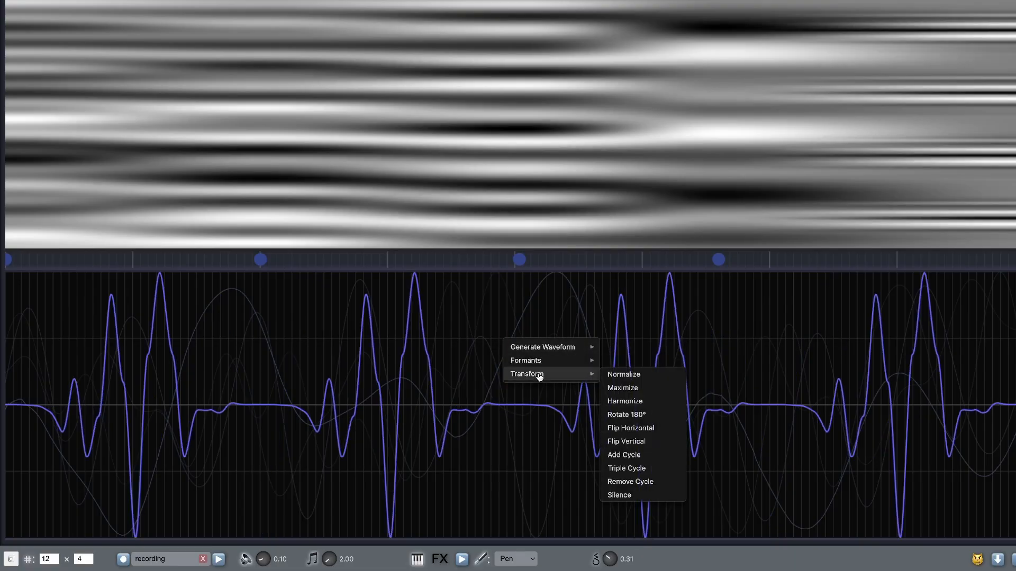
{"action": "left_click", "coordinate": [628, 482]}
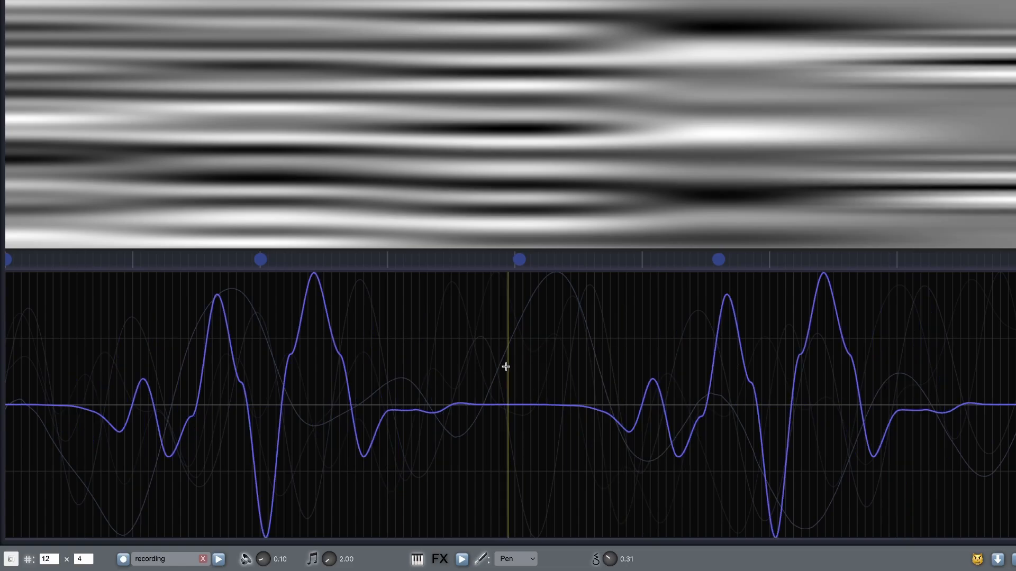
{"action": "right_click", "coordinate": [503, 362]}
{"action": "mouse_move", "coordinate": [529, 395]}
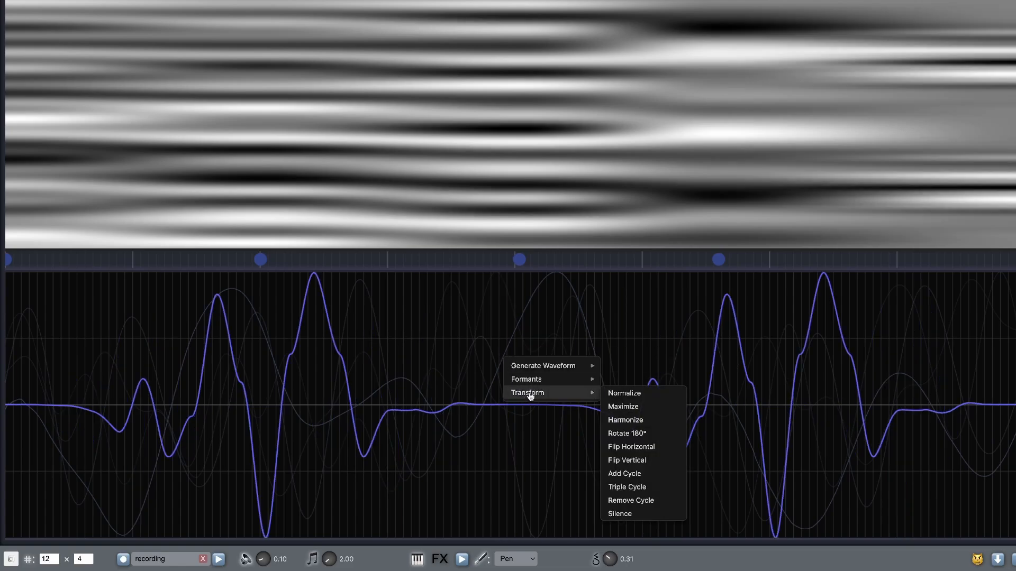
{"action": "left_click", "coordinate": [629, 500]}
Apply the Triple Cycle transform to the single-cycle waveform and start audio playback
{"action": "right_click", "coordinate": [517, 365]}
{"action": "mouse_move", "coordinate": [553, 412]}
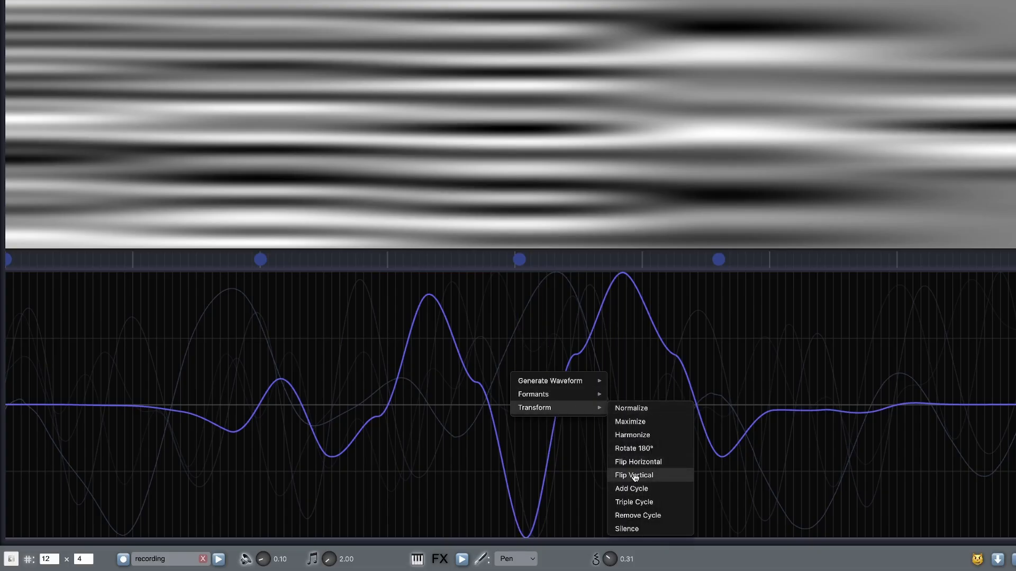
{"action": "left_click", "coordinate": [636, 504]}
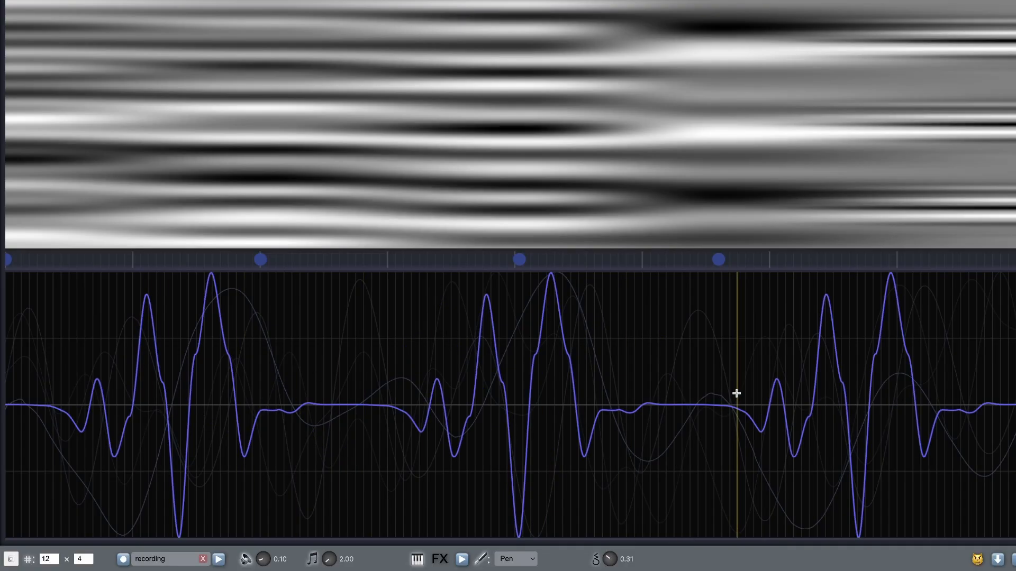
{"action": "left_click", "coordinate": [462, 559]}
Triple the cycles of the already tripled waveform while it plays
{"action": "right_click", "coordinate": [509, 369]}
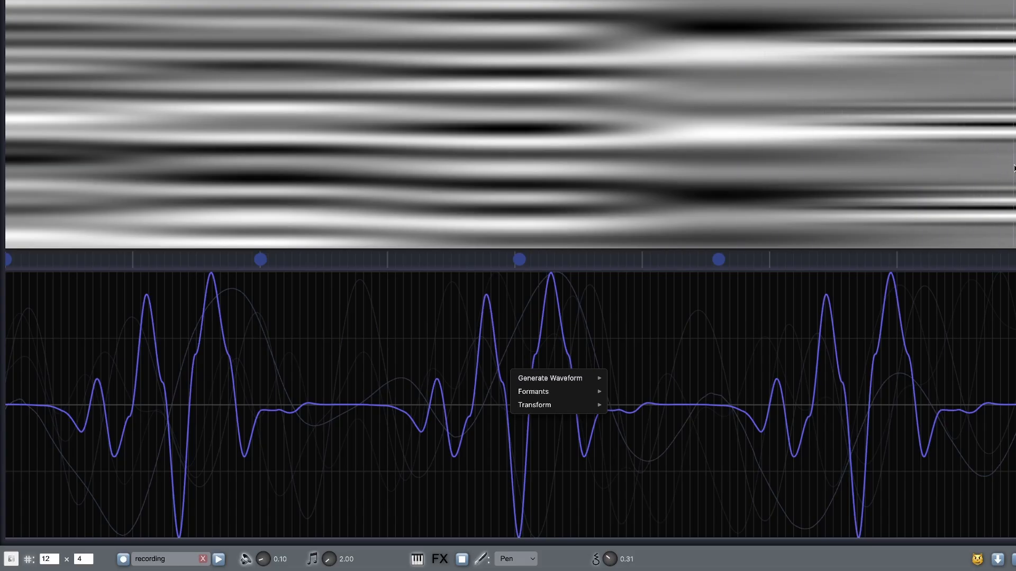
{"action": "left_click", "coordinate": [521, 326]}
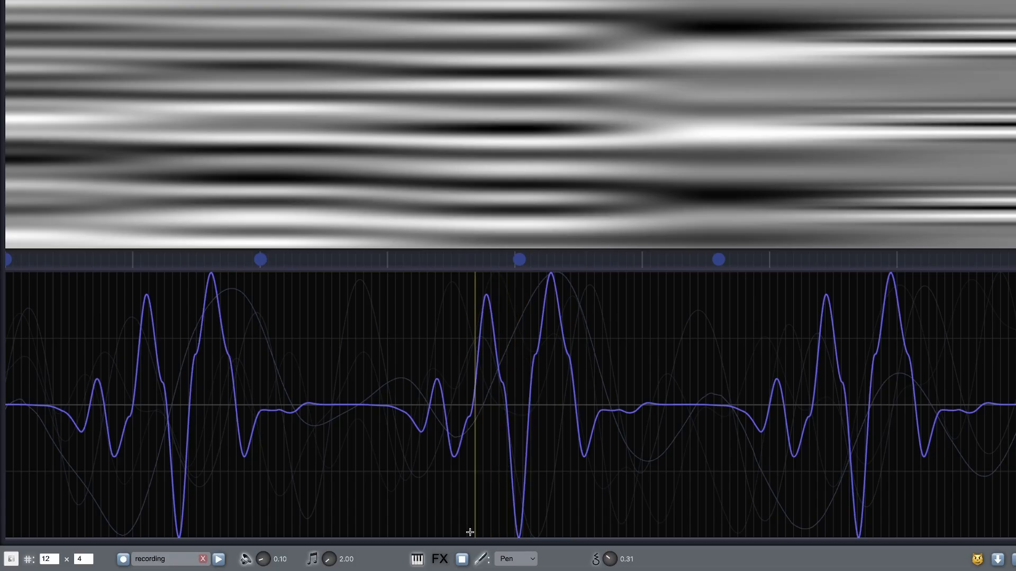
{"action": "right_click", "coordinate": [493, 392]}
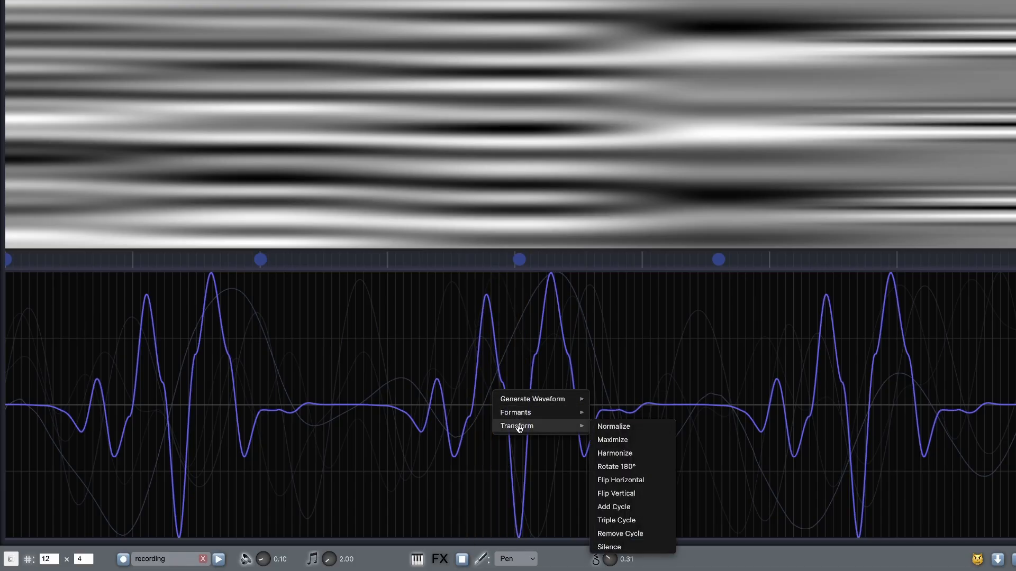
{"action": "mouse_move", "coordinate": [557, 432]}
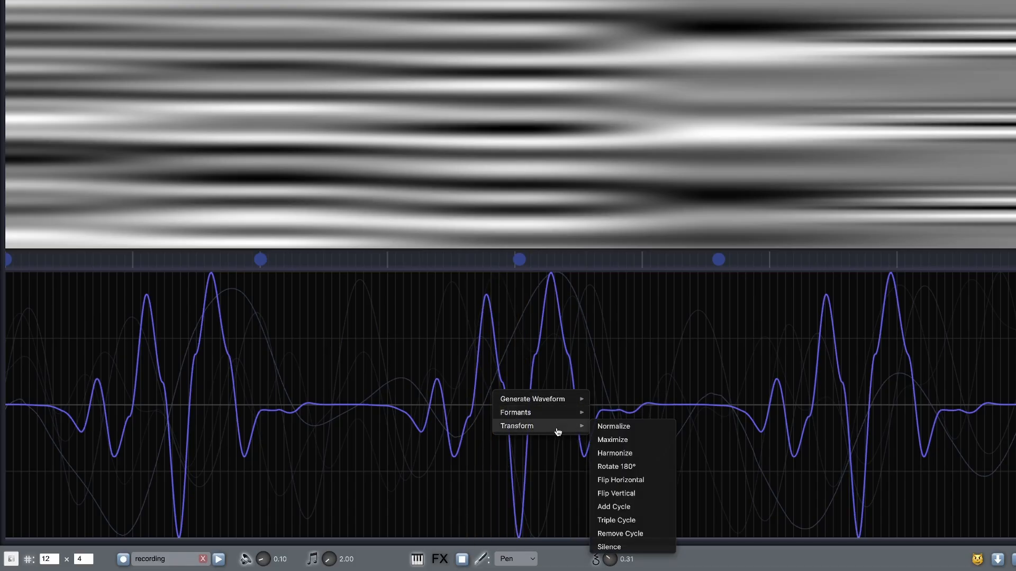
{"action": "left_click", "coordinate": [620, 520]}
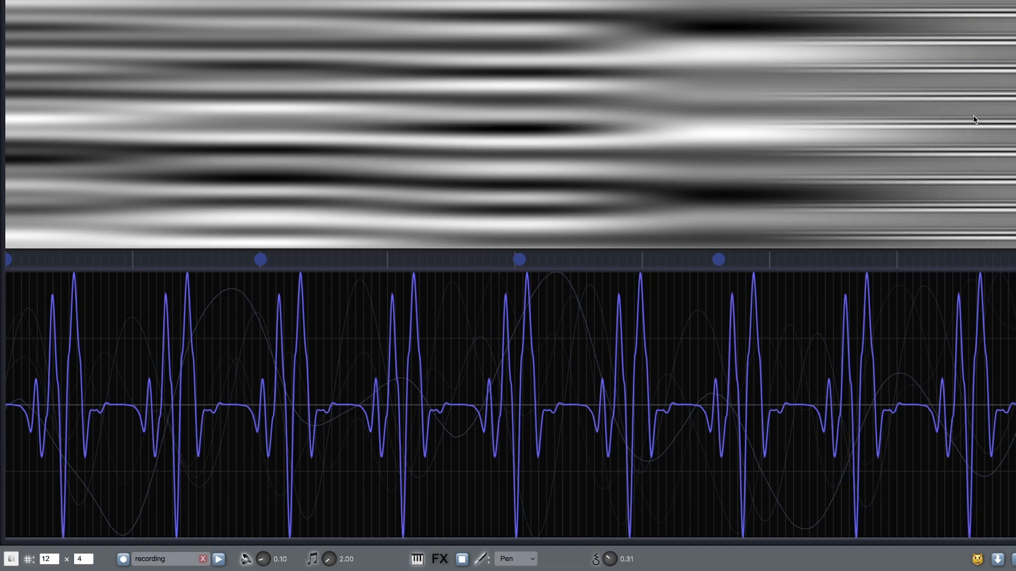
Use the Stretch tool horizontally with the round falloff to widen the middle cycles and squeeze the outer ones
{"action": "left_click", "coordinate": [463, 560]}
{"action": "left_click", "coordinate": [516, 559]}
{"action": "left_click", "coordinate": [514, 520]}
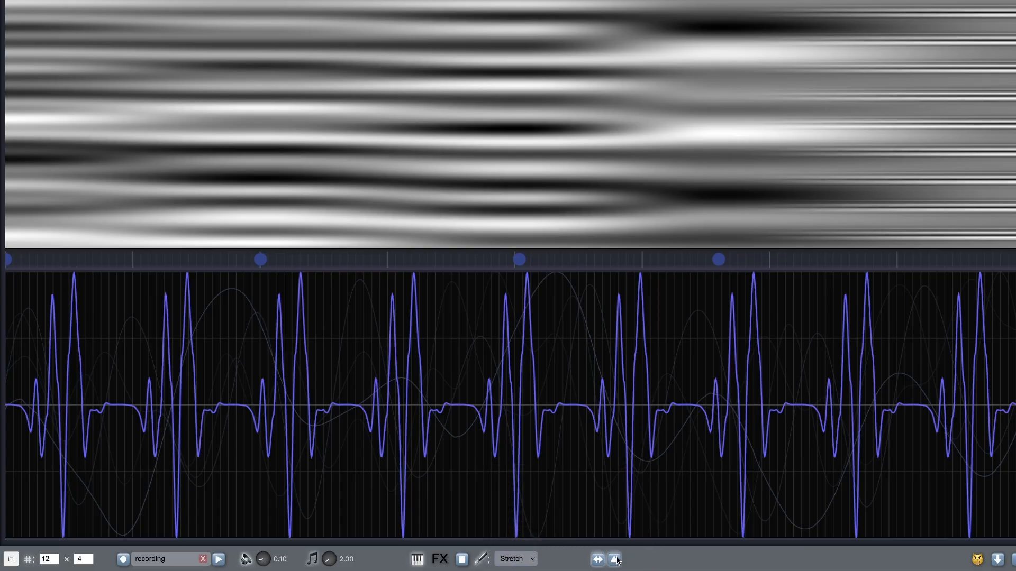
{"action": "mouse_move", "coordinate": [623, 437]}
{"action": "left_mouse_down"}
{"action": "mouse_move", "coordinate": [336, 437]}
{"action": "mouse_move", "coordinate": [737, 437]}
{"action": "mouse_move", "coordinate": [274, 444]}
{"action": "mouse_move", "coordinate": [728, 430]}
{"action": "mouse_move", "coordinate": [410, 431]}
{"action": "left_mouse_up"}
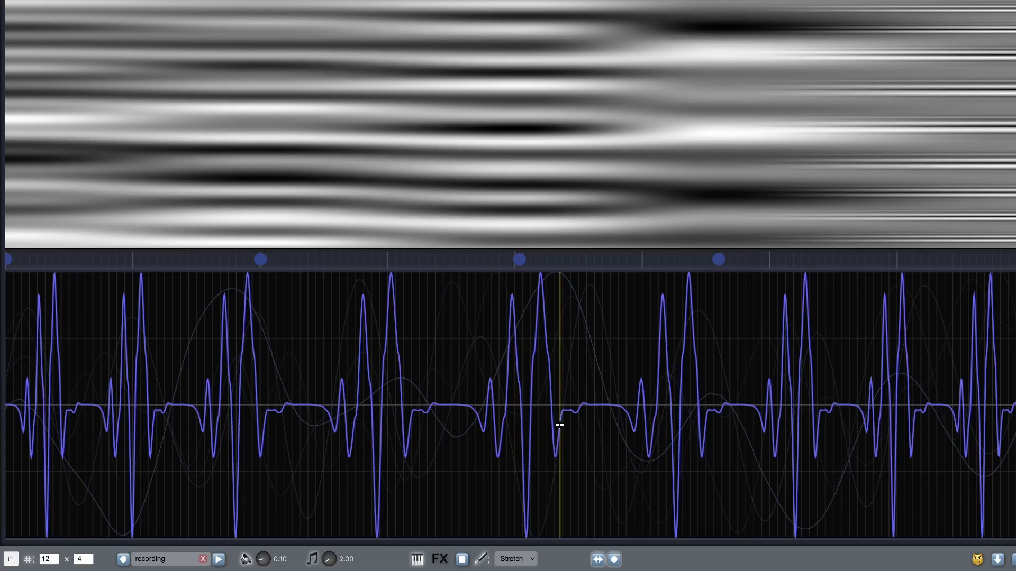
{"action": "mouse_move", "coordinate": [486, 423]}
{"action": "left_mouse_down"}
{"action": "mouse_move", "coordinate": [410, 421]}
{"action": "mouse_move", "coordinate": [567, 421]}
{"action": "mouse_move", "coordinate": [383, 423]}
{"action": "mouse_move", "coordinate": [570, 434]}
{"action": "mouse_move", "coordinate": [513, 424]}
{"action": "mouse_move", "coordinate": [483, 519]}
{"action": "left_mouse_up"}
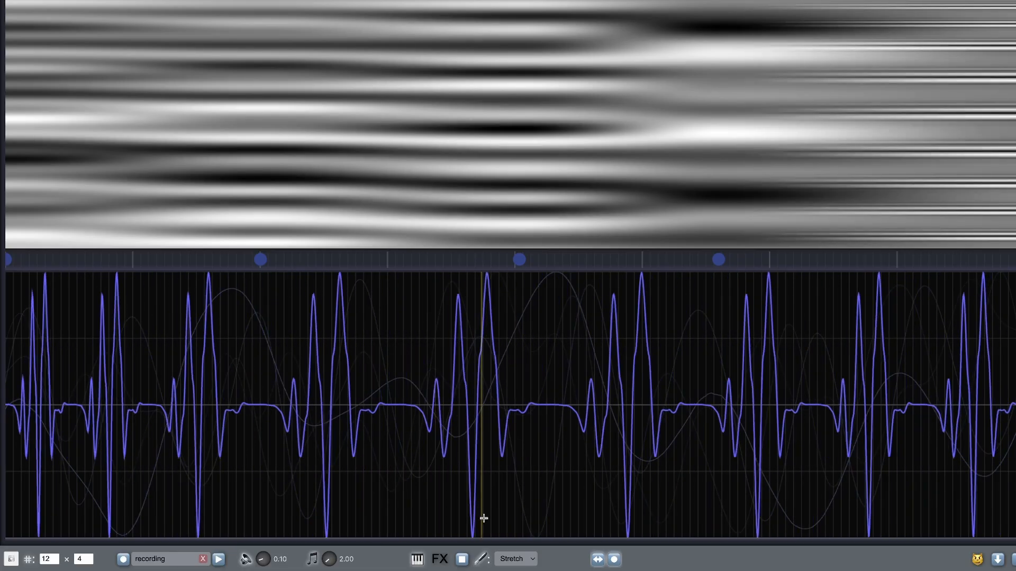
Use the Scale tool horizontally to mirror and enlarge the stretched waveform until one cycle fills the width, and stop playback
{"action": "left_click", "coordinate": [502, 558]}
{"action": "left_click", "coordinate": [510, 502]}
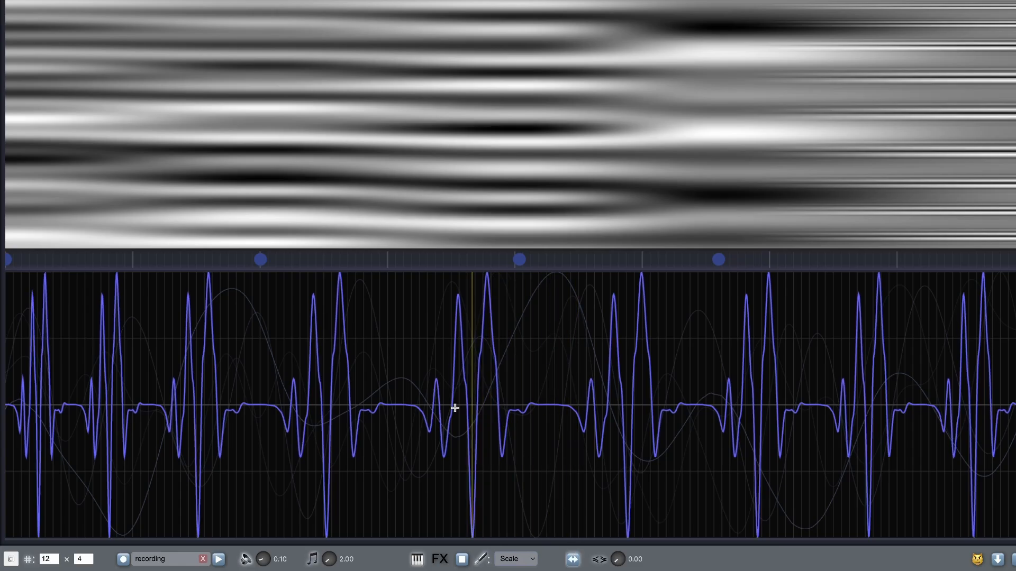
{"action": "mouse_move", "coordinate": [465, 407]}
{"action": "left_mouse_down"}
{"action": "mouse_move", "coordinate": [604, 408]}
{"action": "mouse_move", "coordinate": [325, 419]}
{"action": "mouse_move", "coordinate": [335, 417]}
{"action": "left_mouse_up"}
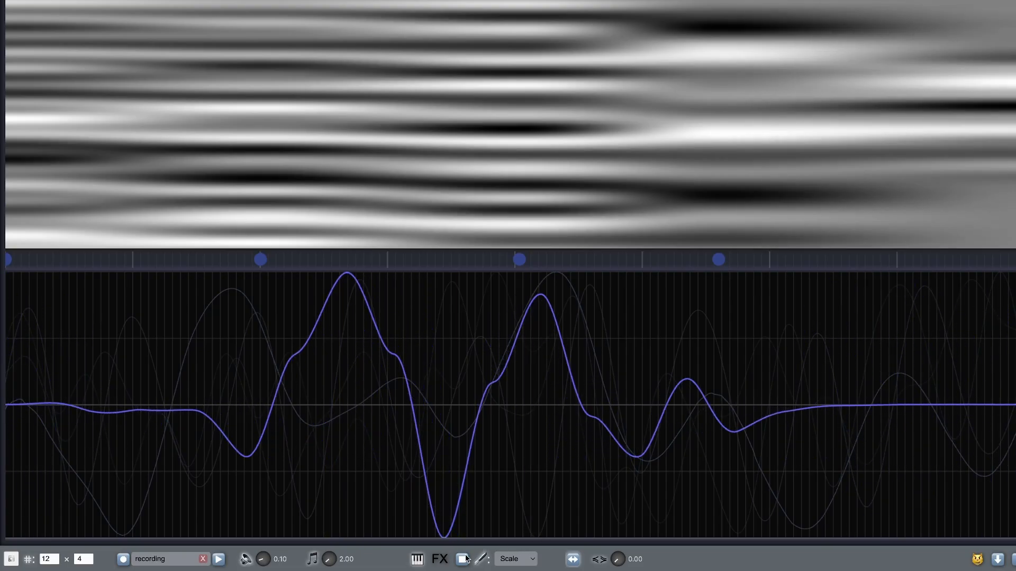
{"action": "right_click", "coordinate": [461, 387]}
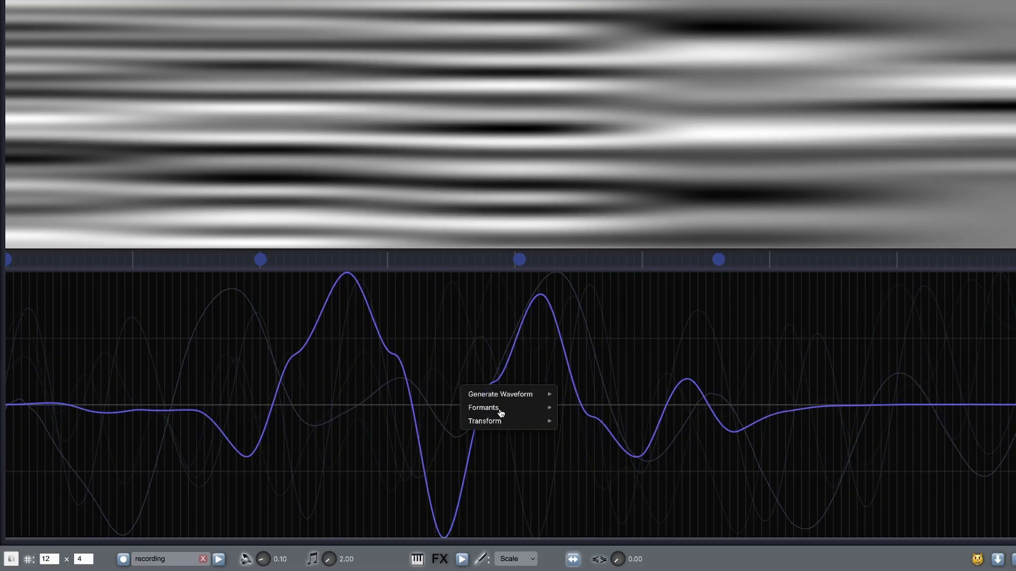
{"action": "mouse_move", "coordinate": [509, 423]}
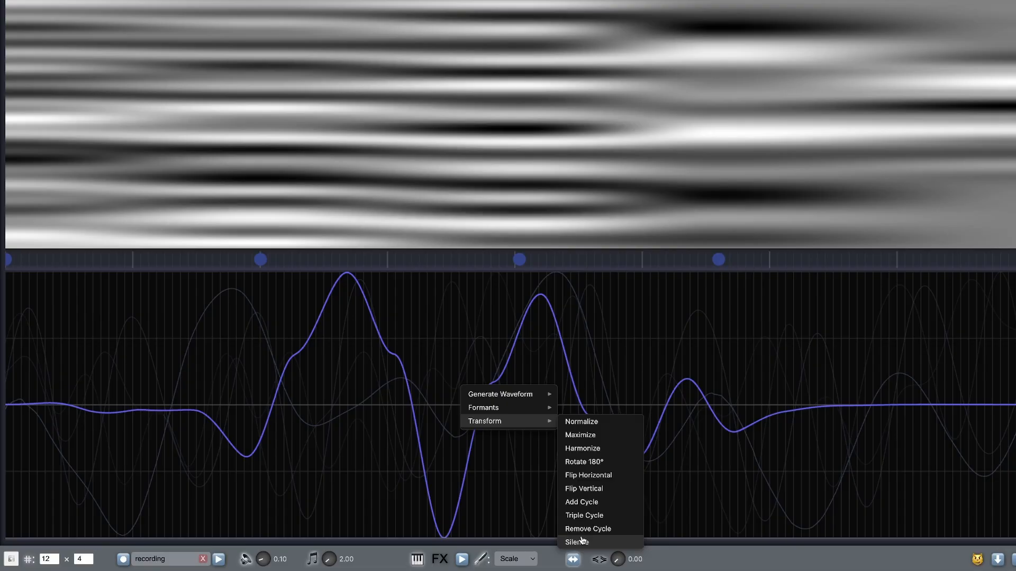
{"action": "left_click", "coordinate": [601, 342]}
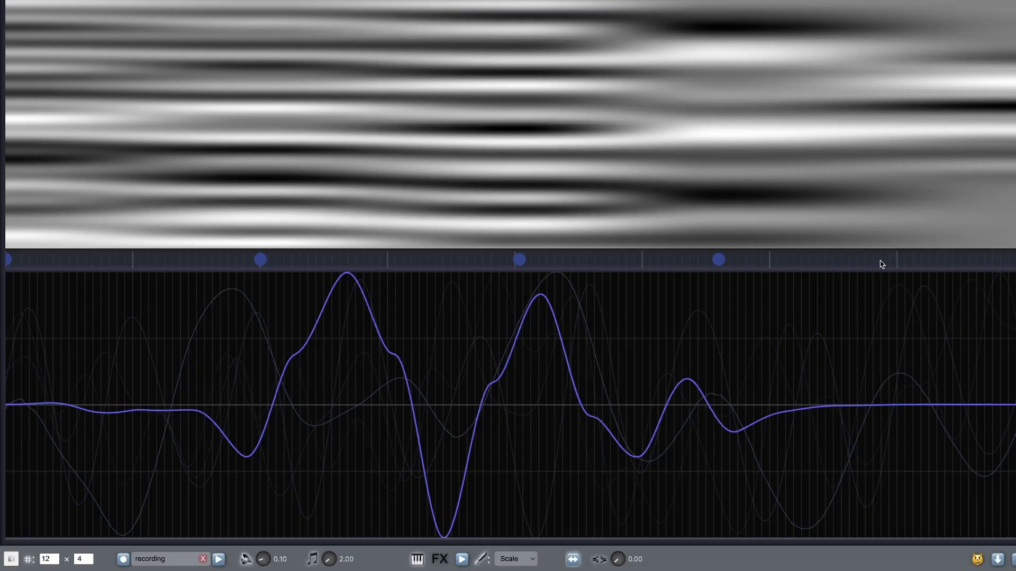
Export the wavetable as an image and switch to the Finder window showing the Downloads folder
{"action": "left_click", "coordinate": [997, 560]}
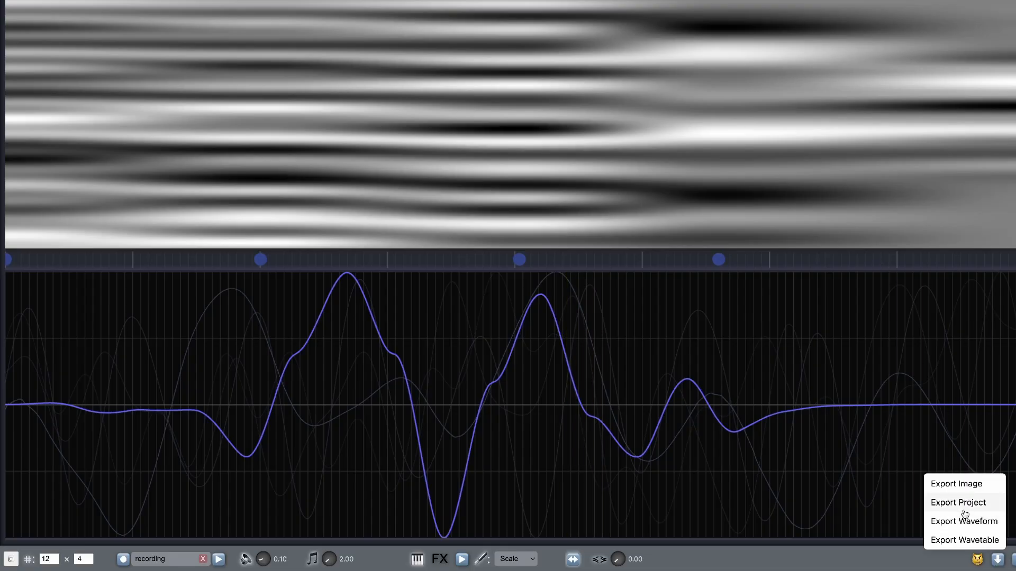
{"action": "left_click", "coordinate": [952, 486]}
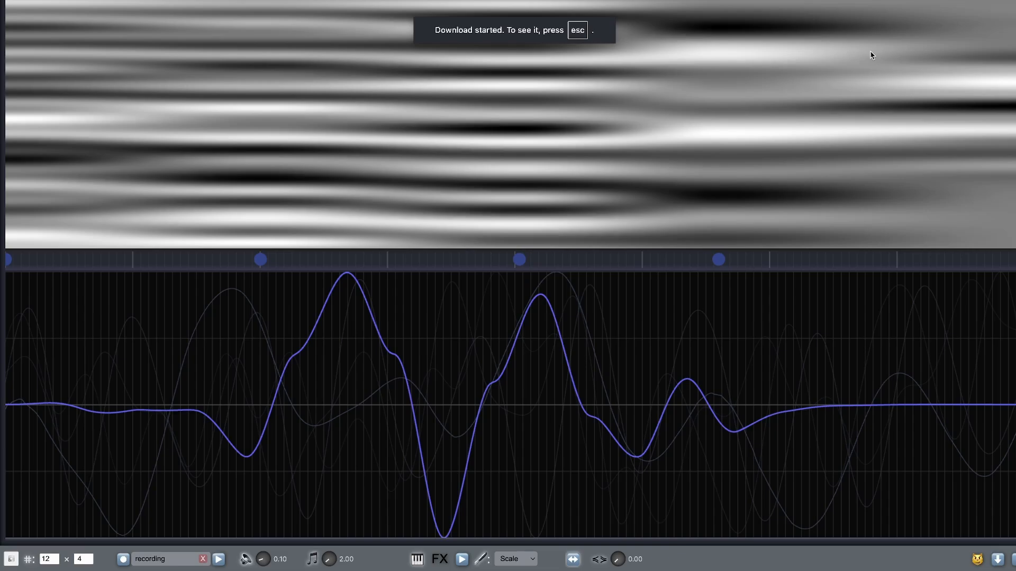
{"action": "key", "text": "super+Tab"}
{"action": "key", "text": "super+Tab"}
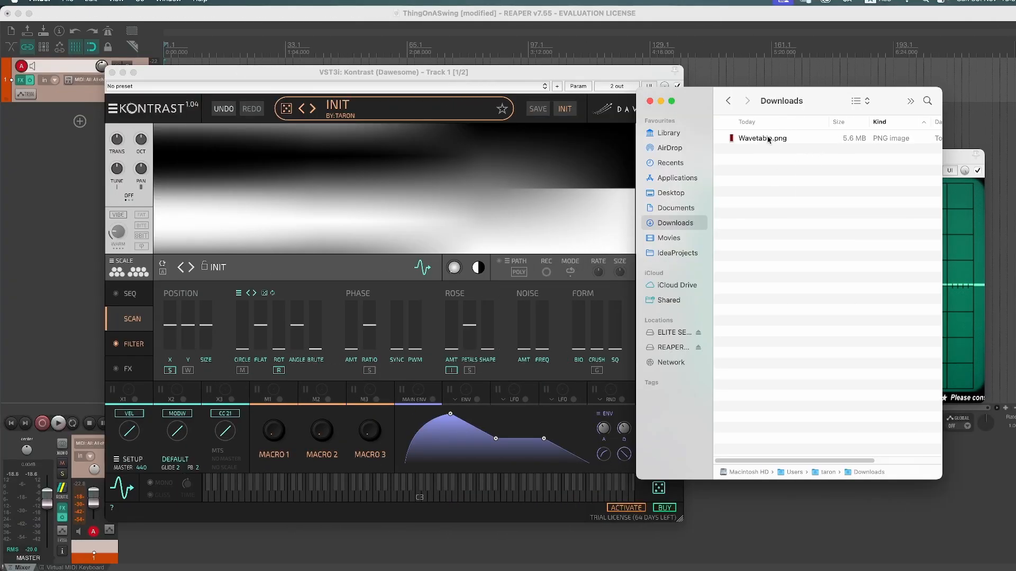
Load Wavetable.png from the Downloads folder into the Kontrast synth in REAPER and bring the synth window to the front
{"action": "left_click_drag", "start_coordinate": [785, 107], "coordinate": [818, 95]}
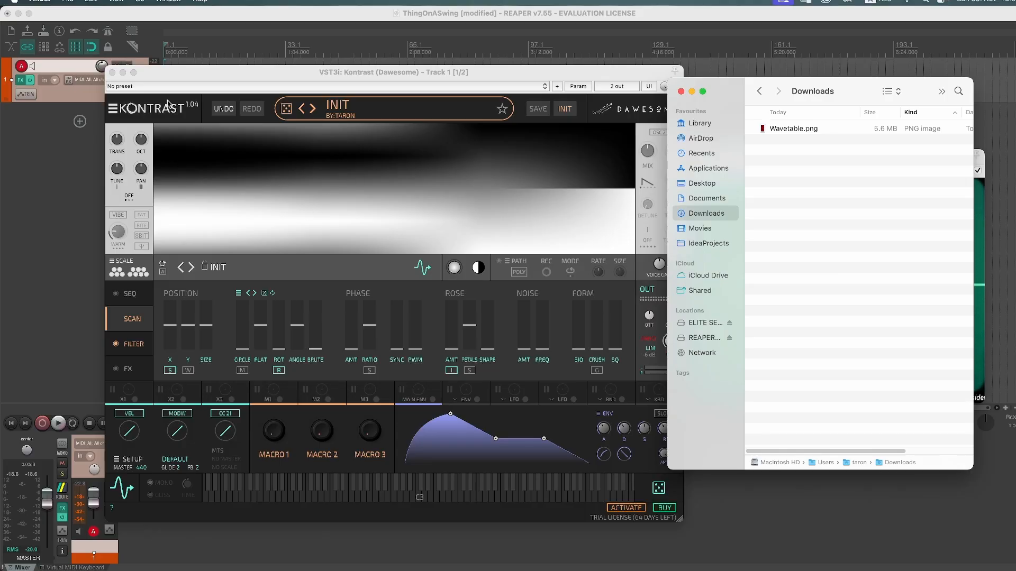
{"action": "left_click", "coordinate": [798, 129]}
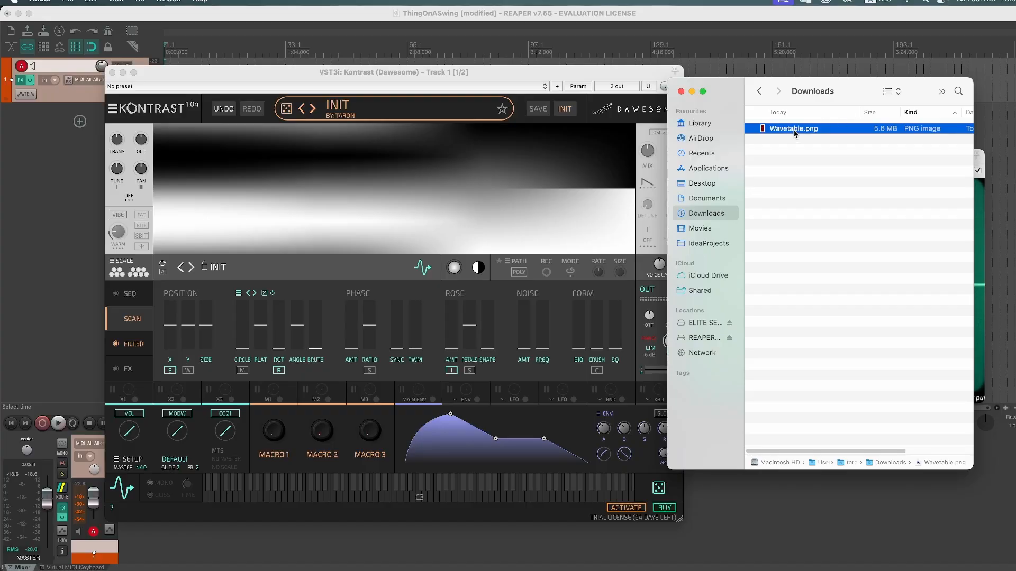
{"action": "left_click_drag", "start_coordinate": [795, 134], "coordinate": [301, 187]}
{"action": "left_click", "coordinate": [422, 74]}
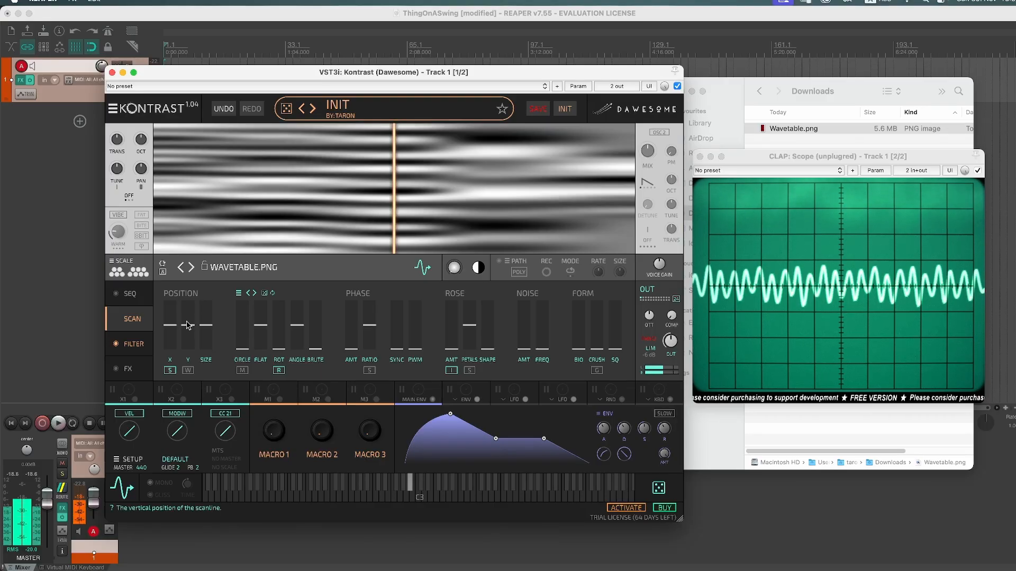
Lower Kontrast's X scan position and modulate it with the KBD source
{"action": "left_click_drag", "start_coordinate": [172, 329], "coordinate": [178, 365]}
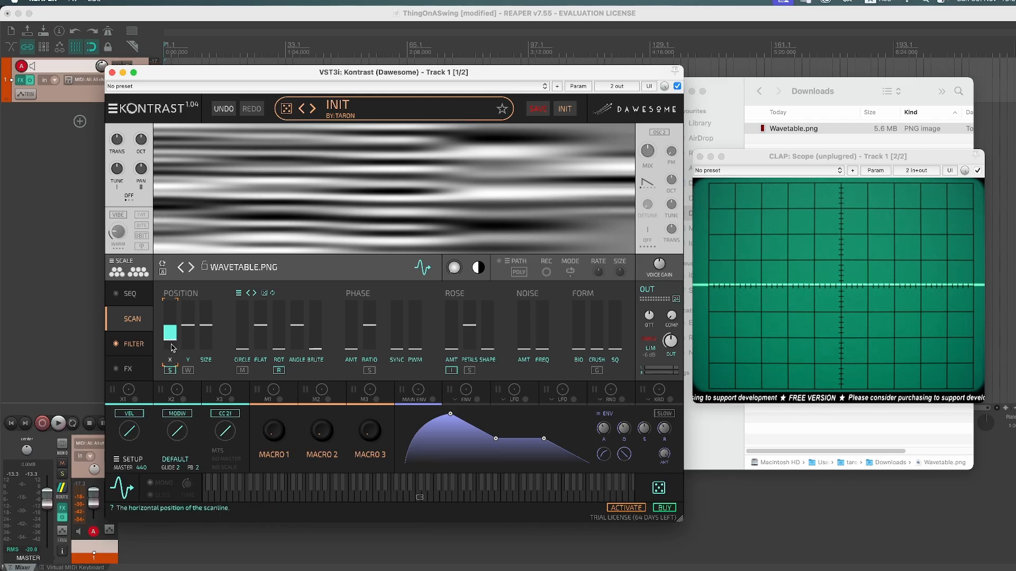
{"action": "left_click_drag", "start_coordinate": [172, 342], "coordinate": [174, 338]}
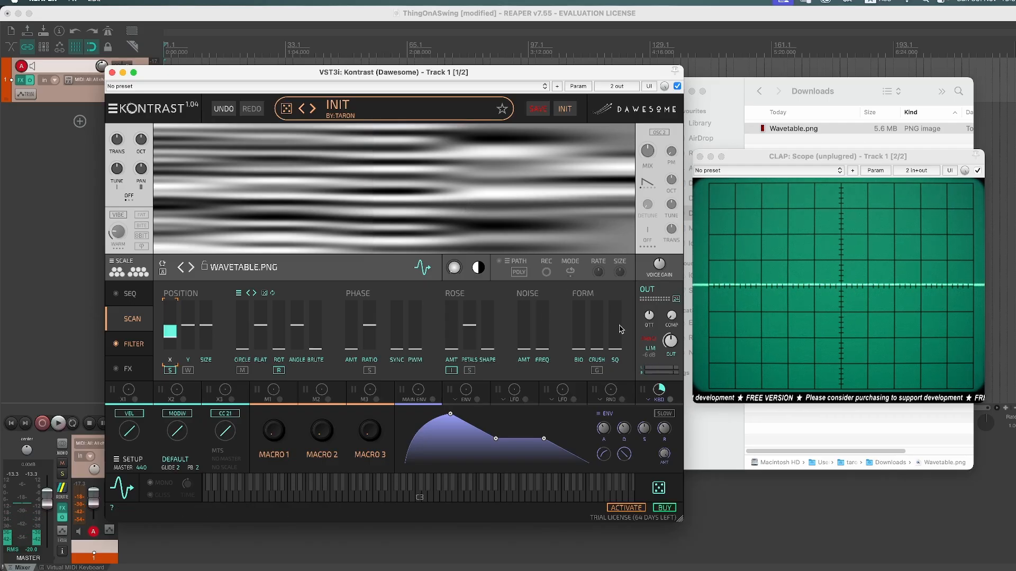
Reshape the KBD modulation curve to stay at minimum for low keys, ramp up through the middle, and hold maximum for high keys
{"action": "left_click", "coordinate": [671, 392]}
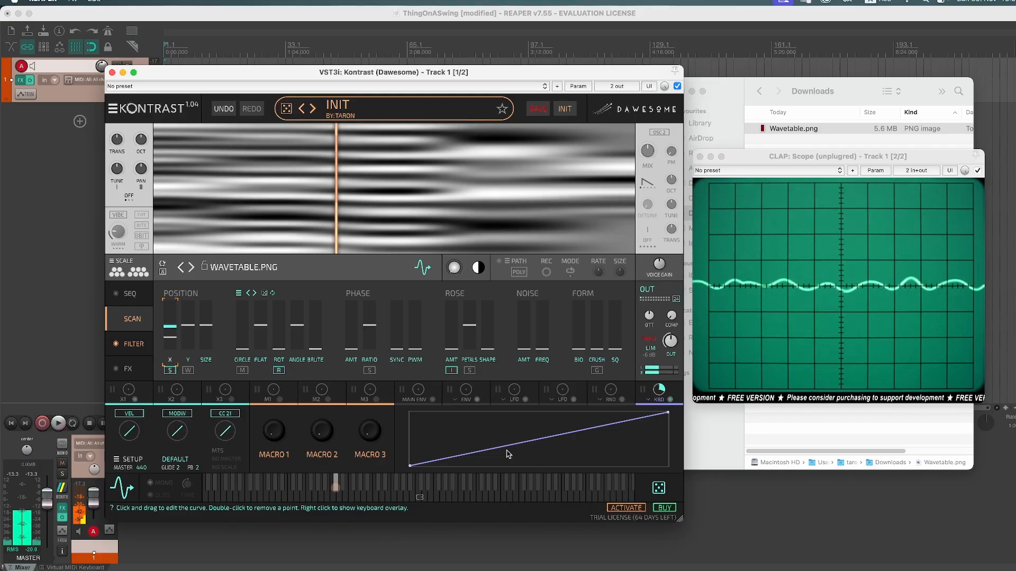
{"action": "left_click_drag", "start_coordinate": [501, 452], "coordinate": [488, 470]}
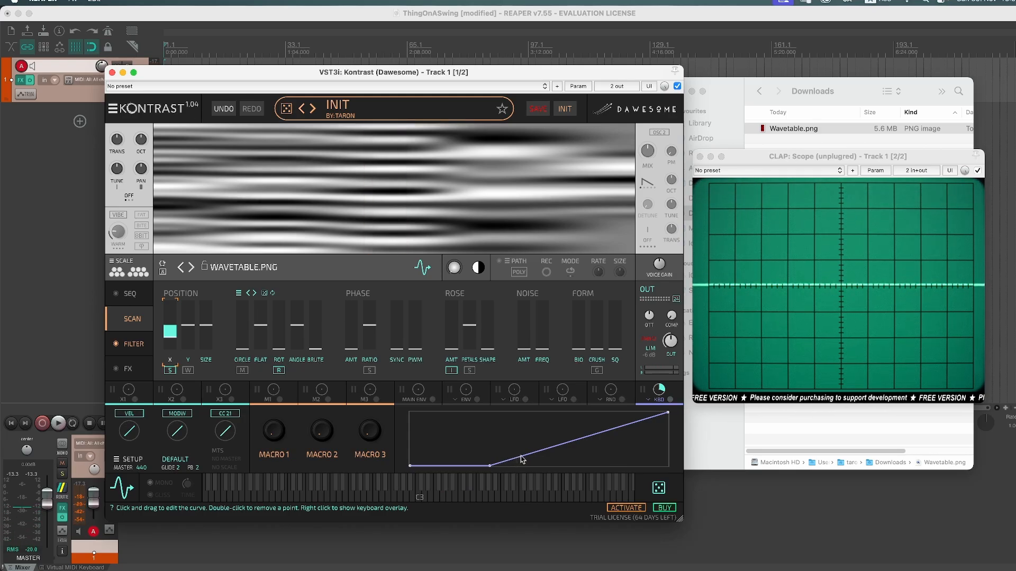
{"action": "left_click_drag", "start_coordinate": [556, 453], "coordinate": [555, 402]}
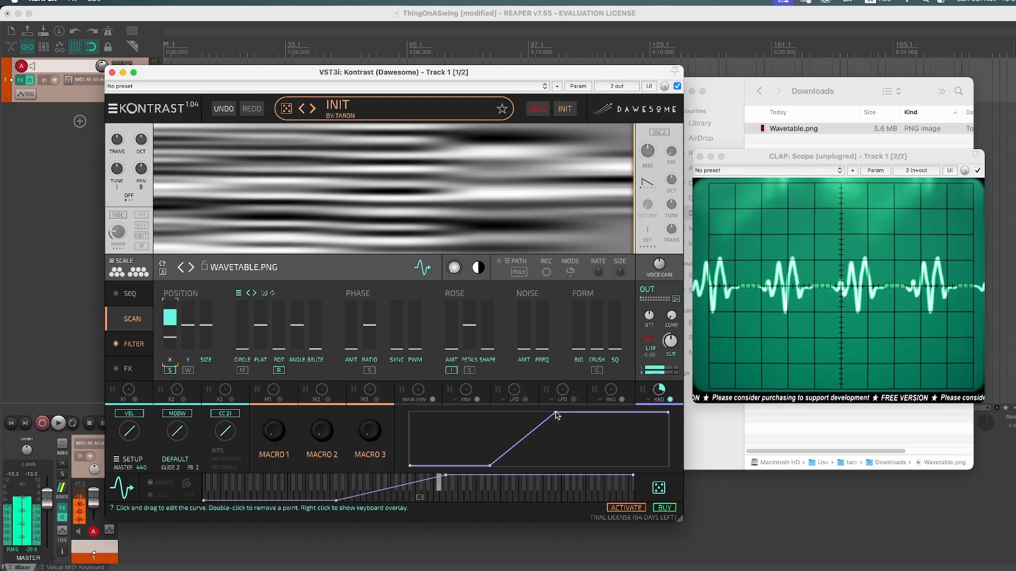
{"action": "left_click_drag", "start_coordinate": [556, 415], "coordinate": [566, 413]}
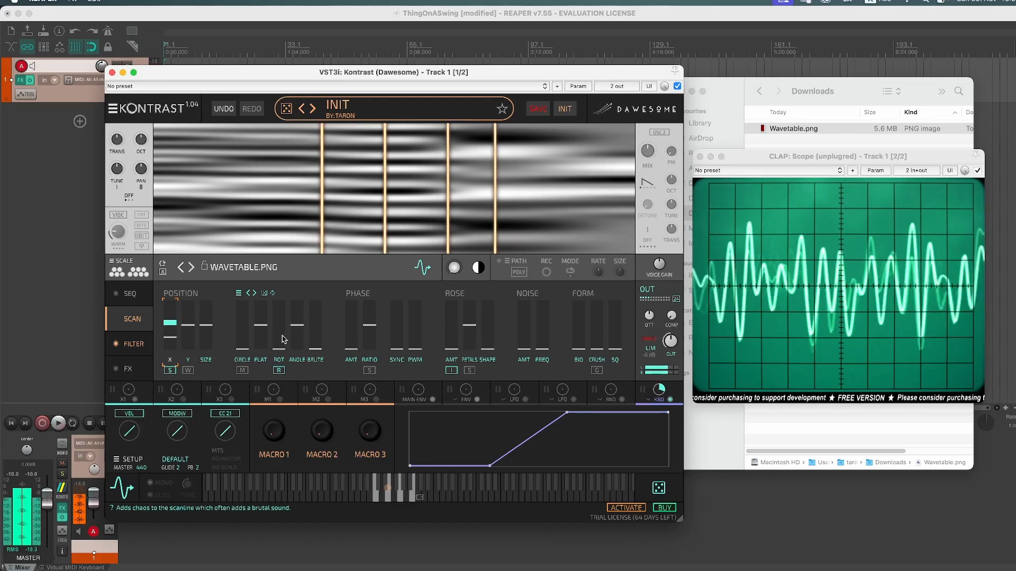
Turn the scanline into a narrow ellipse by raising Circle to maximum, adjusting Flat, and slightly reducing Size
{"action": "left_click_drag", "start_coordinate": [240, 351], "coordinate": [263, 232]}
{"action": "left_click_drag", "start_coordinate": [267, 317], "coordinate": [255, 369]}
{"action": "left_click_drag", "start_coordinate": [213, 330], "coordinate": [210, 334]}
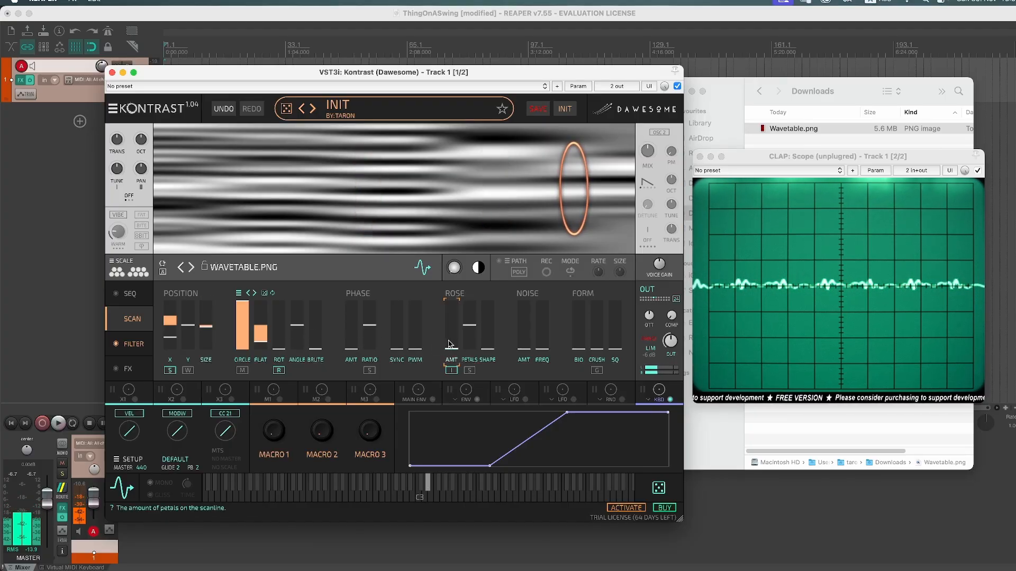
Raise the Rose amount to give the scanline petals, and add a Clouds effect to the FX section
{"action": "left_click_drag", "start_coordinate": [451, 347], "coordinate": [454, 305]}
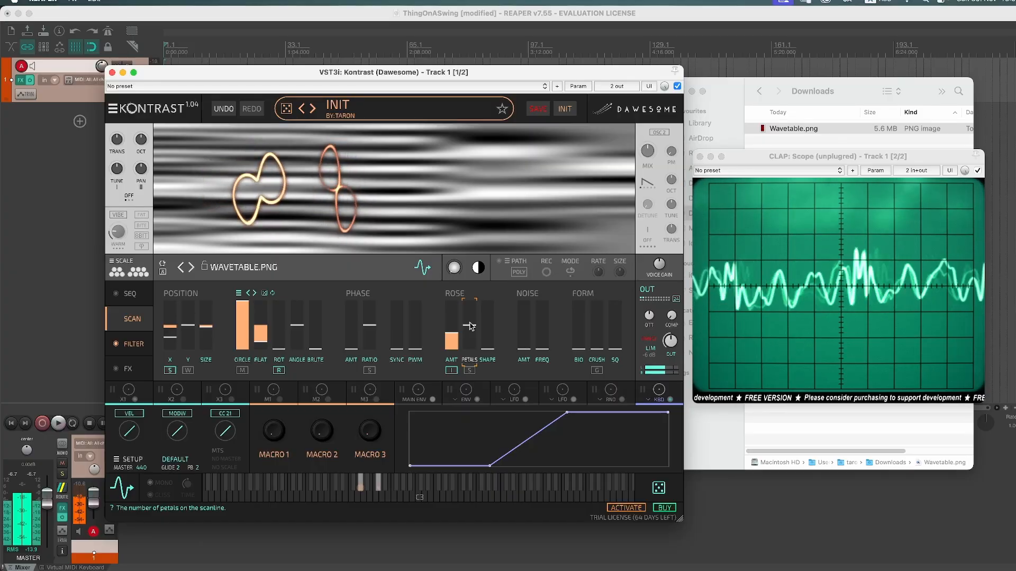
{"action": "left_click", "coordinate": [132, 371]}
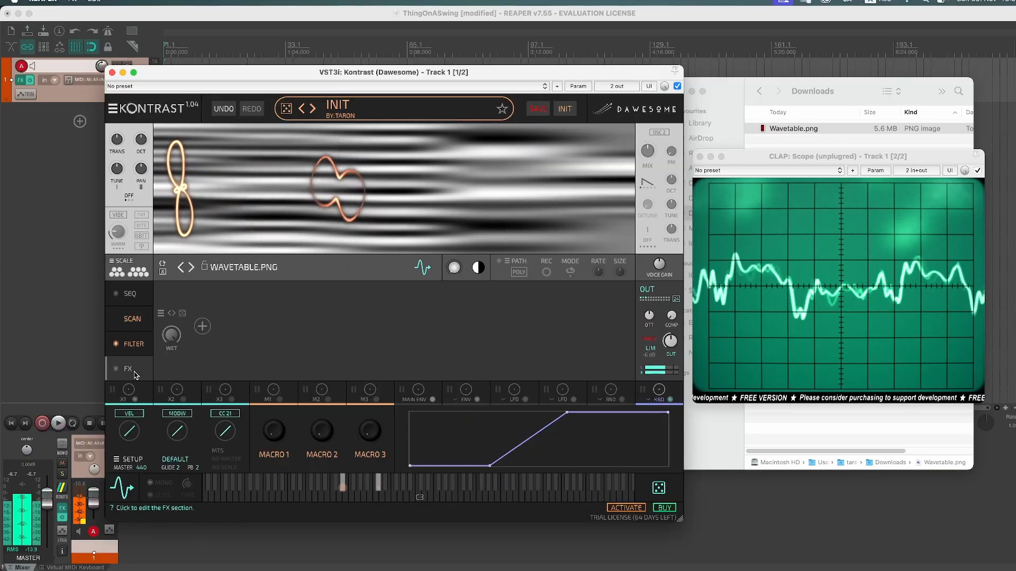
{"action": "left_click", "coordinate": [202, 326]}
{"action": "left_click", "coordinate": [250, 153]}
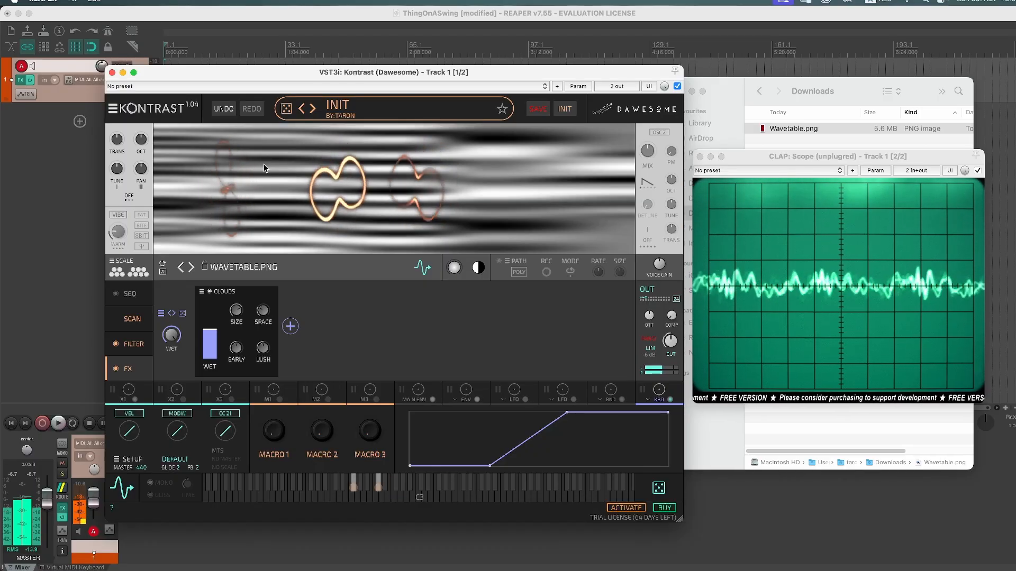
Reset the scanline's Circle, Flat, Size and Rose amount to their defaults so it becomes a straight vertical line again
{"action": "left_click", "coordinate": [131, 321]}
{"action": "double_click", "coordinate": [241, 338]}
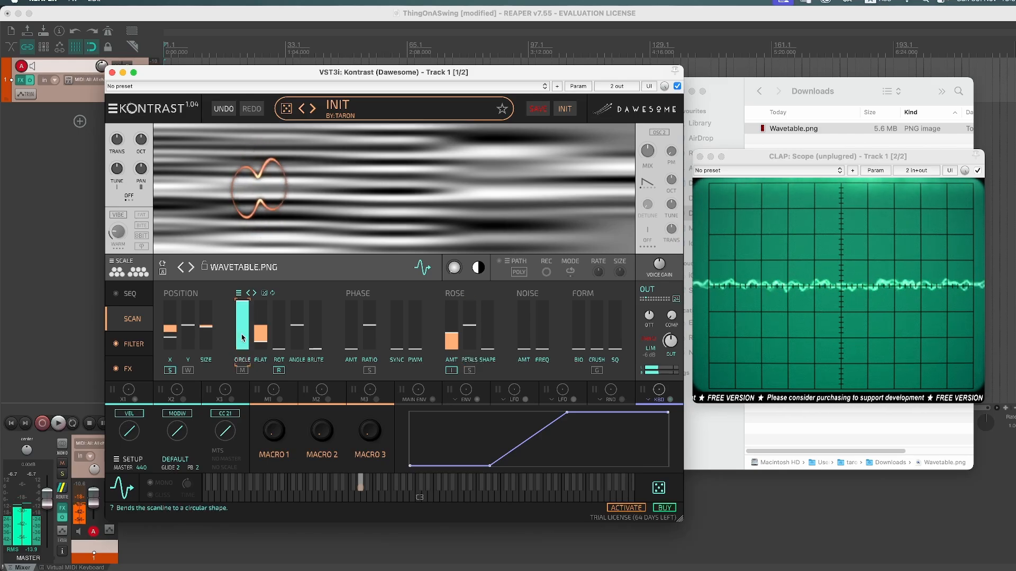
{"action": "double_click", "coordinate": [260, 335]}
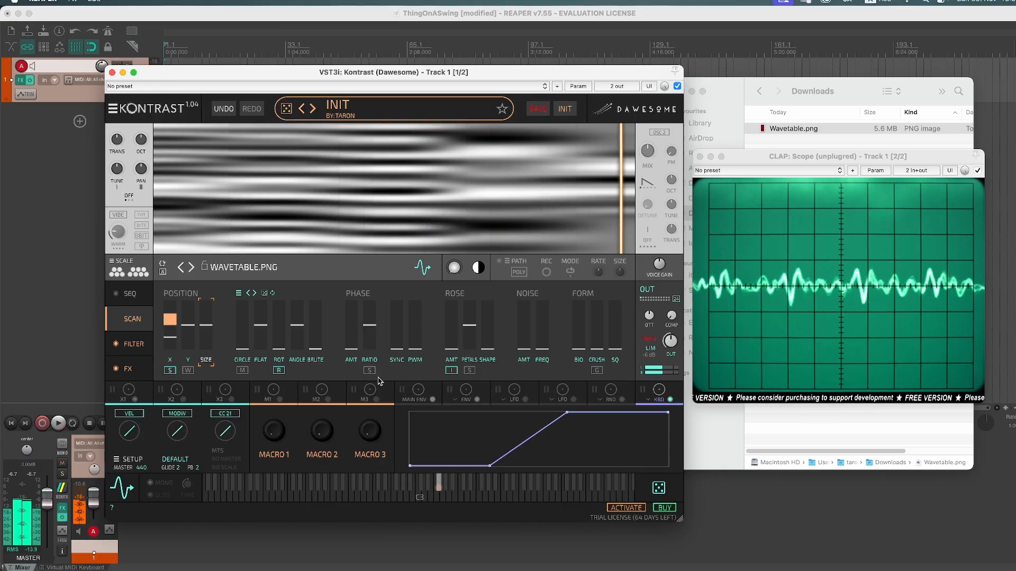
Set the first LFO's synced rate to 1/4 + and lower the X scan position
{"action": "left_click", "coordinate": [521, 395]}
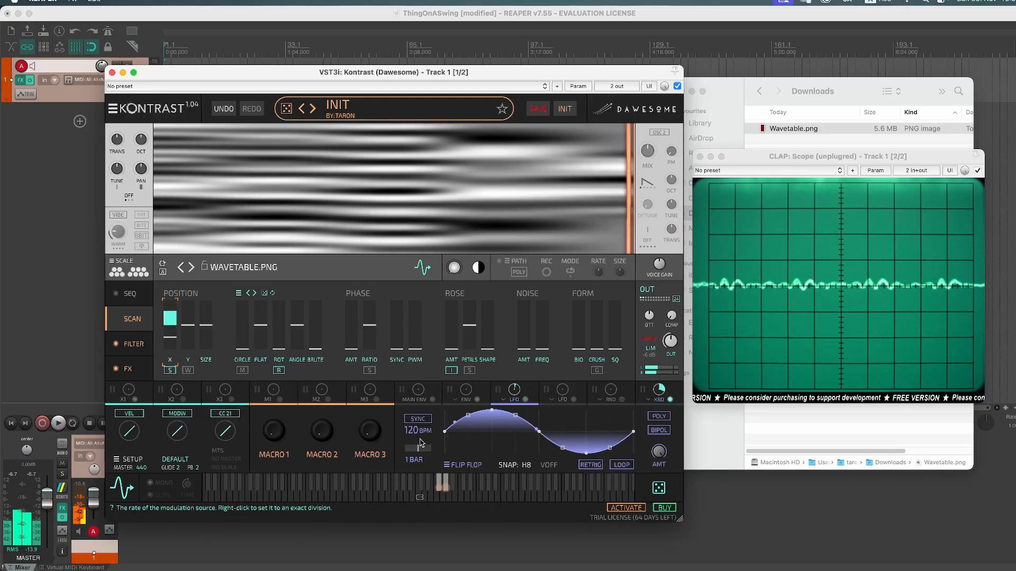
{"action": "left_click_drag", "start_coordinate": [418, 448], "coordinate": [438, 450]}
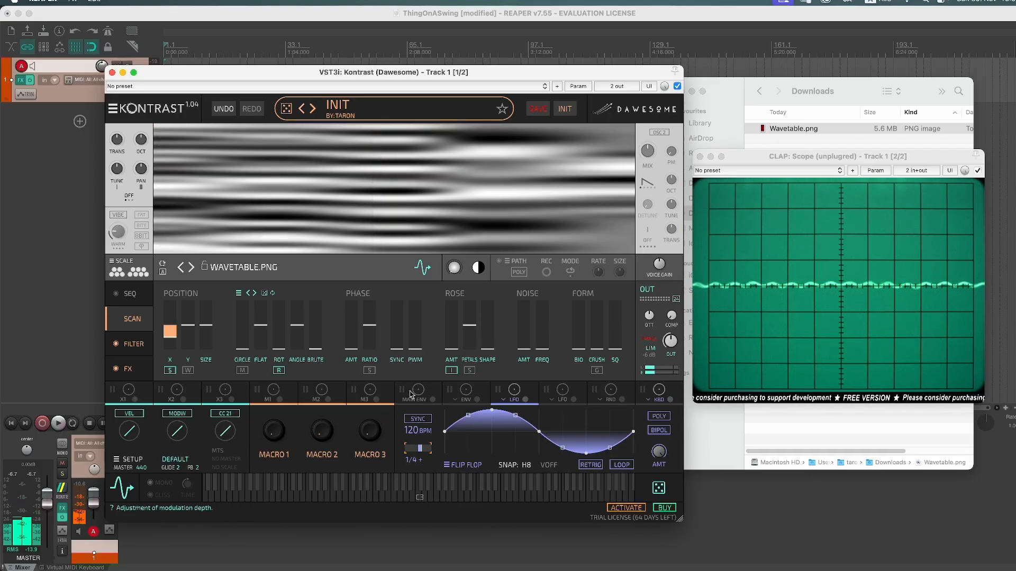
Switch to Wavetabling, expand and collapse the recording's waveform area below the editor, and view the program's about information
{"action": "key", "text": "super+Tab"}
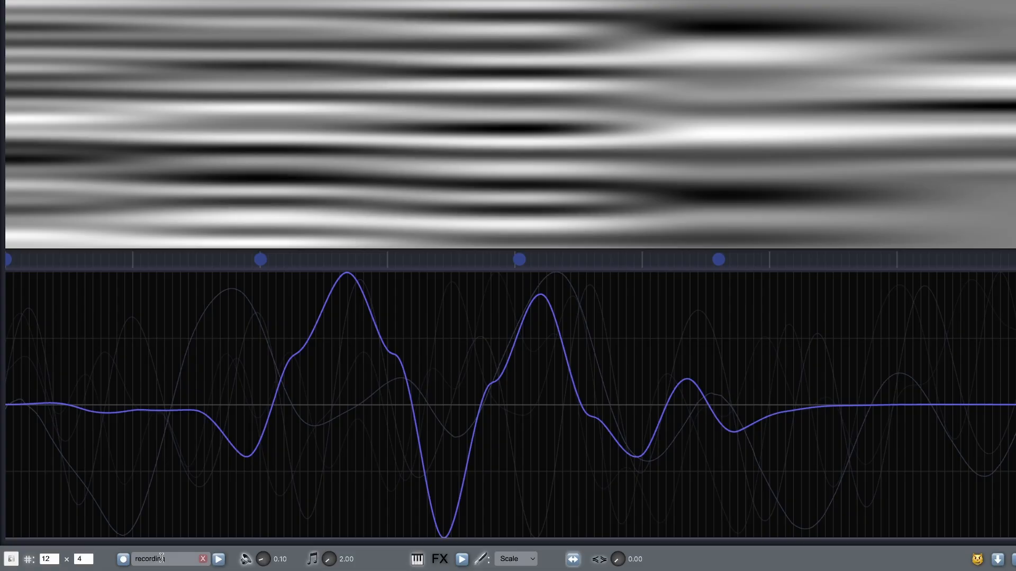
{"action": "left_click_drag", "start_coordinate": [174, 538], "coordinate": [159, 342]}
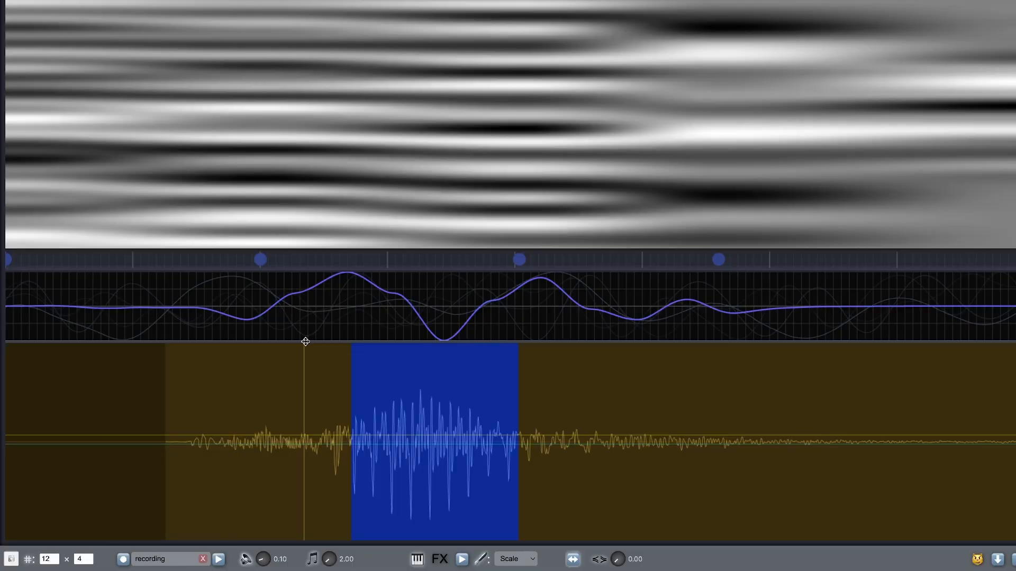
{"action": "left_click_drag", "start_coordinate": [305, 342], "coordinate": [307, 538]}
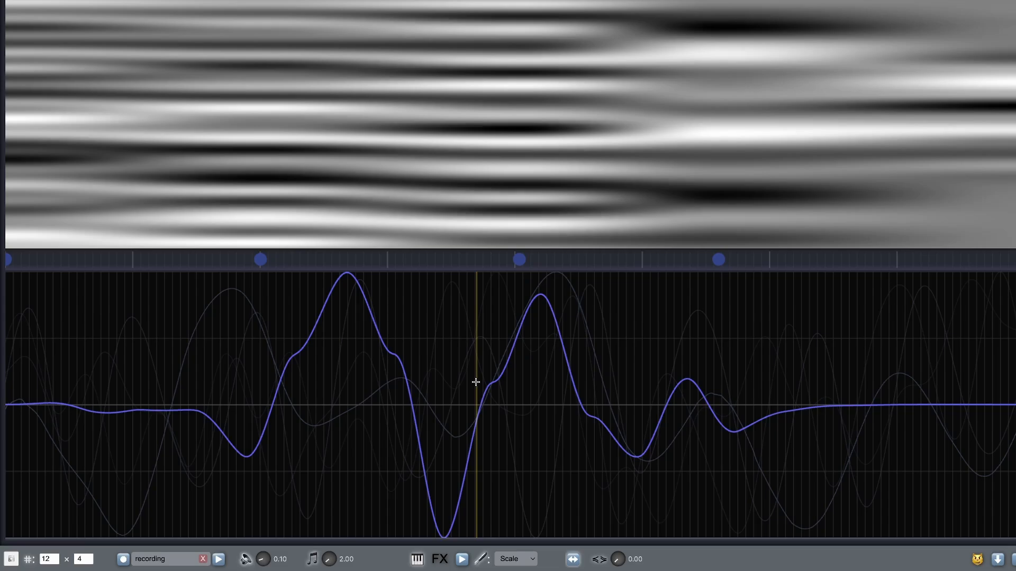
{"action": "left_click", "coordinate": [1012, 559]}
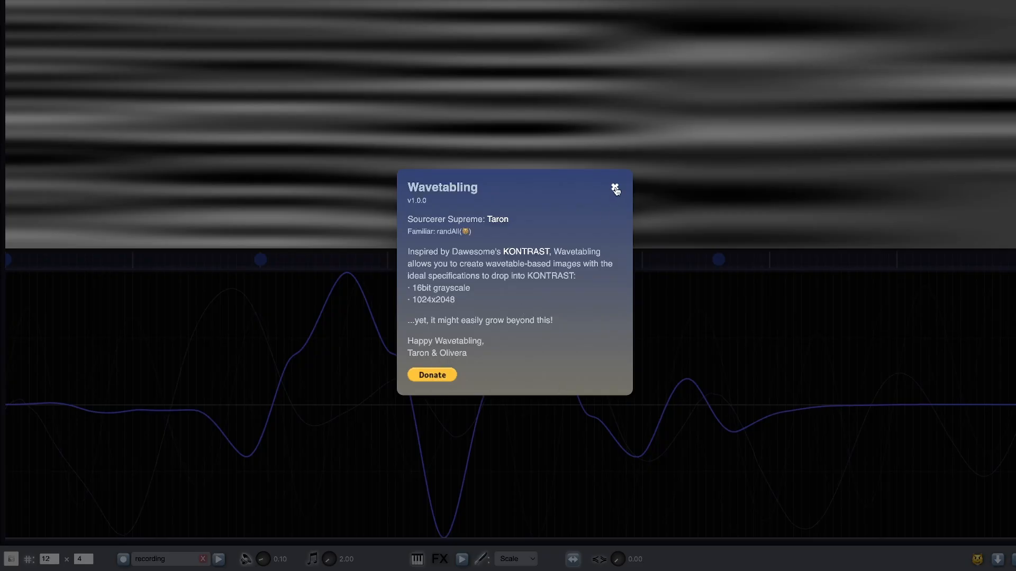
{"action": "left_click", "coordinate": [614, 188]}
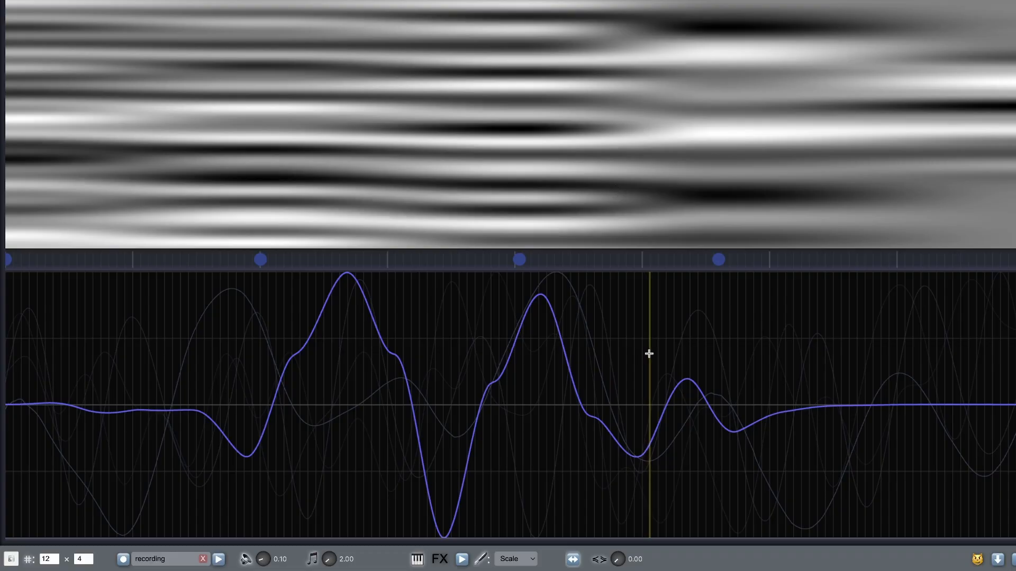